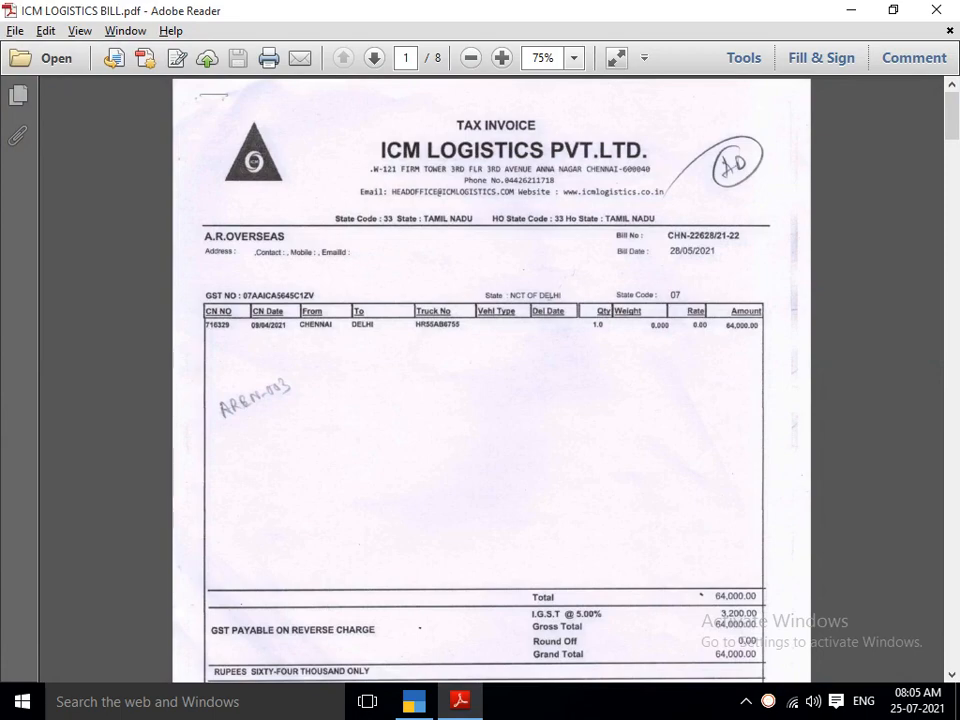
Examine the freight amount, IGST and reverse charge details on the first two ICM Logistics invoices
scroll(490, 380, "down", 5)
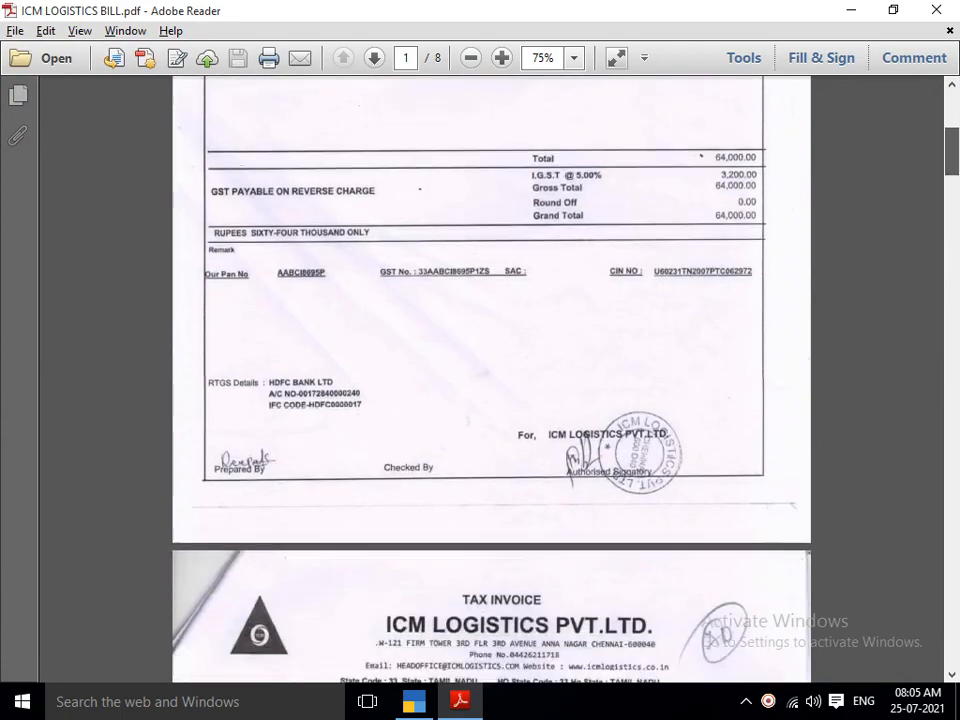
scroll(490, 380, "down", 9)
scroll(490, 380, "up", 12)
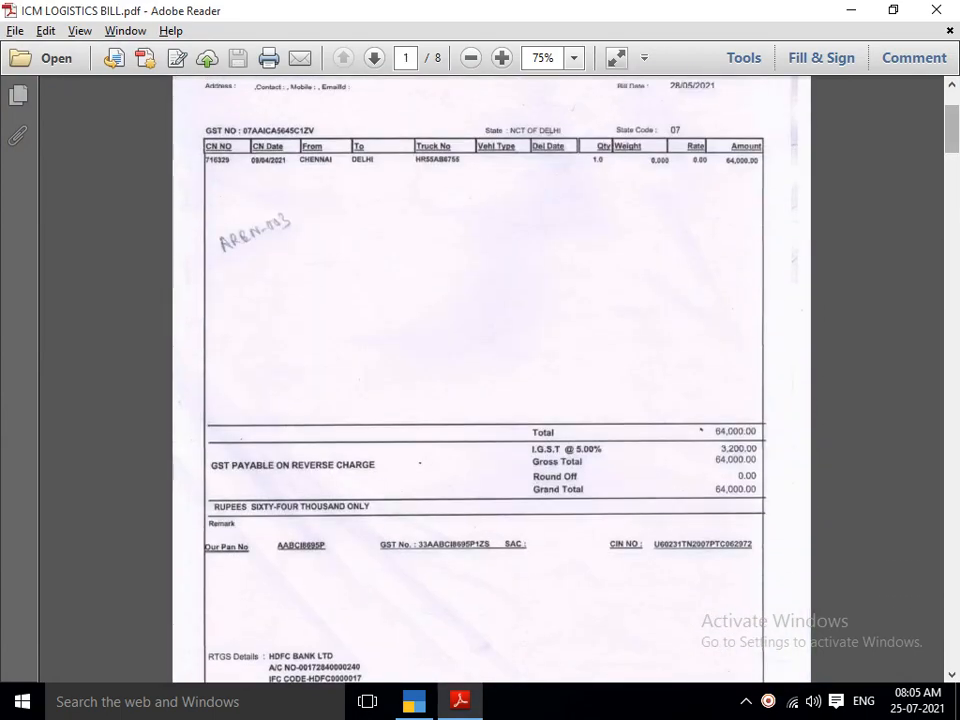
scroll(490, 380, "up", 2)
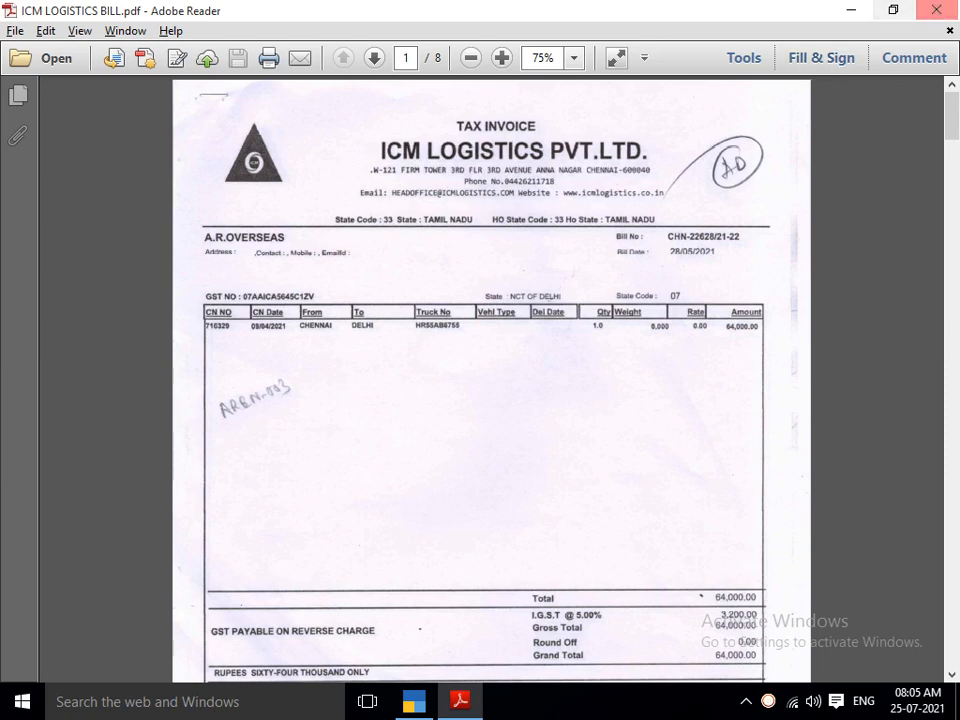
scroll(490, 380, "down", 3)
scroll(490, 380, "down", 1)
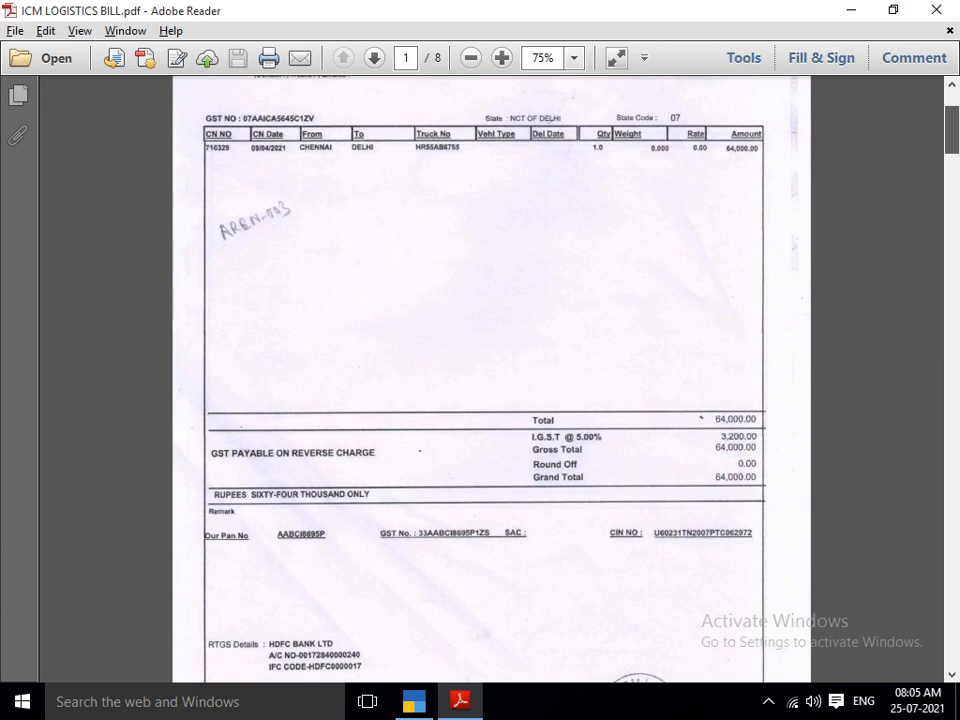
scroll(490, 380, "up", 4)
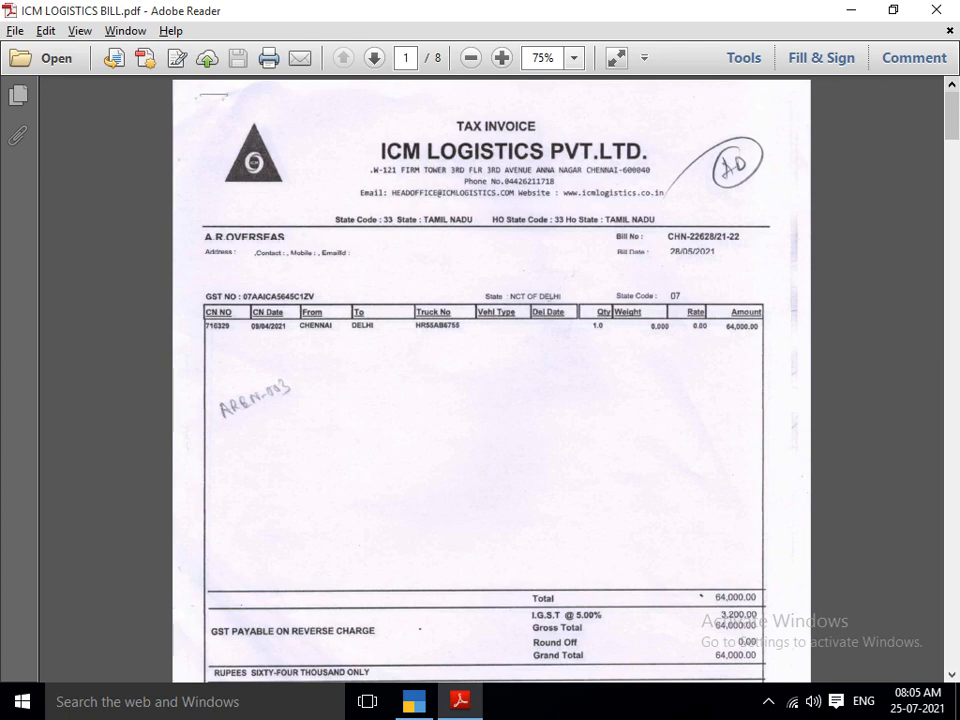
scroll(490, 380, "down", 15)
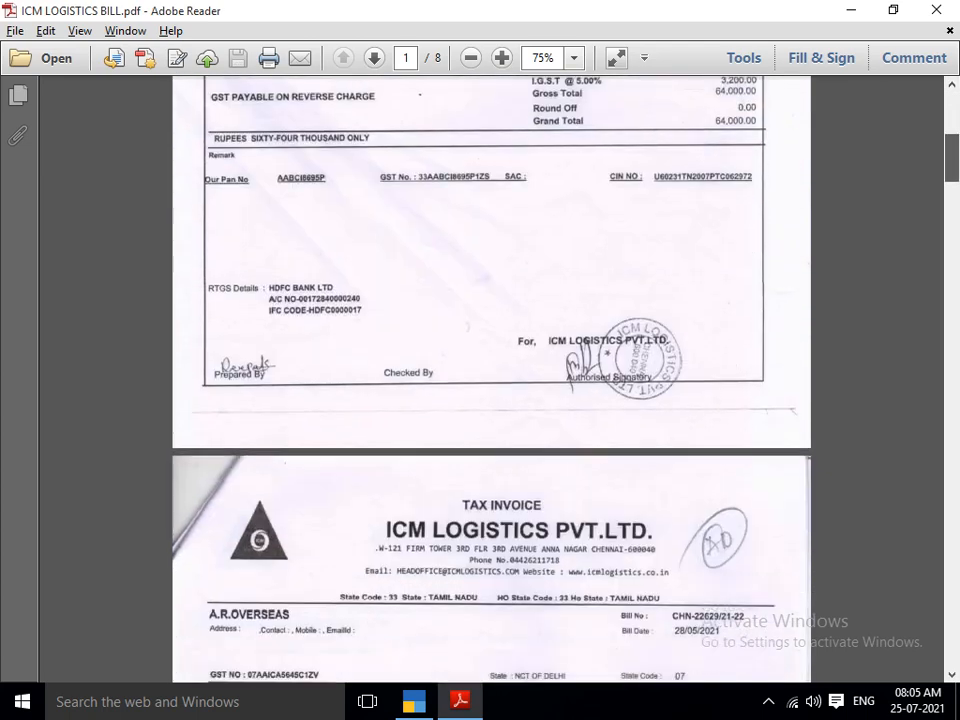
scroll(490, 380, "down", 5)
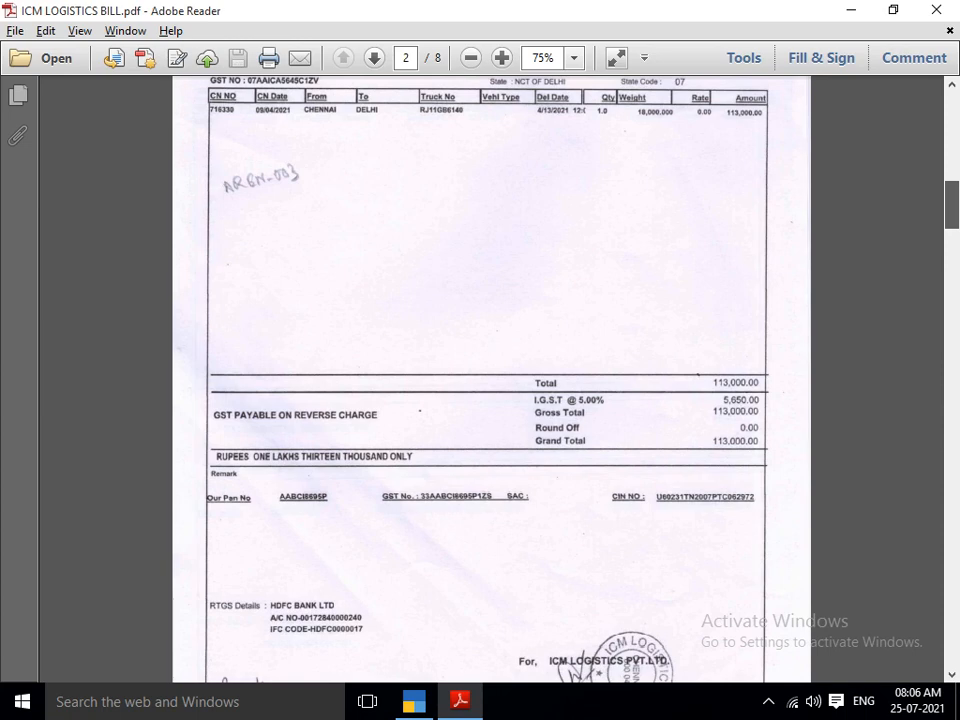
scroll(490, 380, "down", 2)
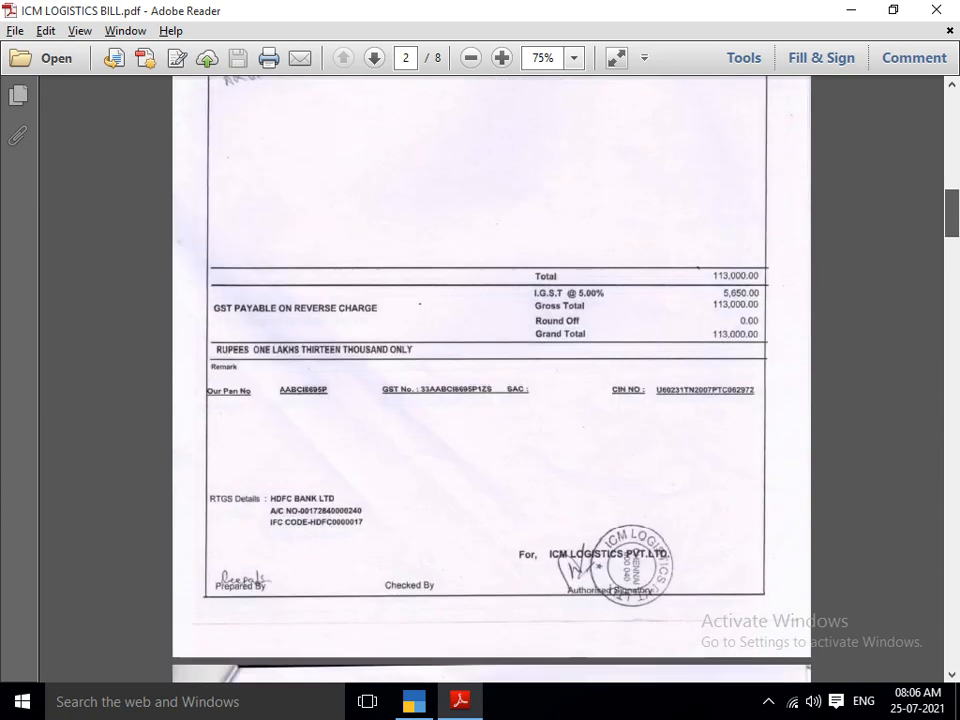
scroll(490, 380, "up", 15)
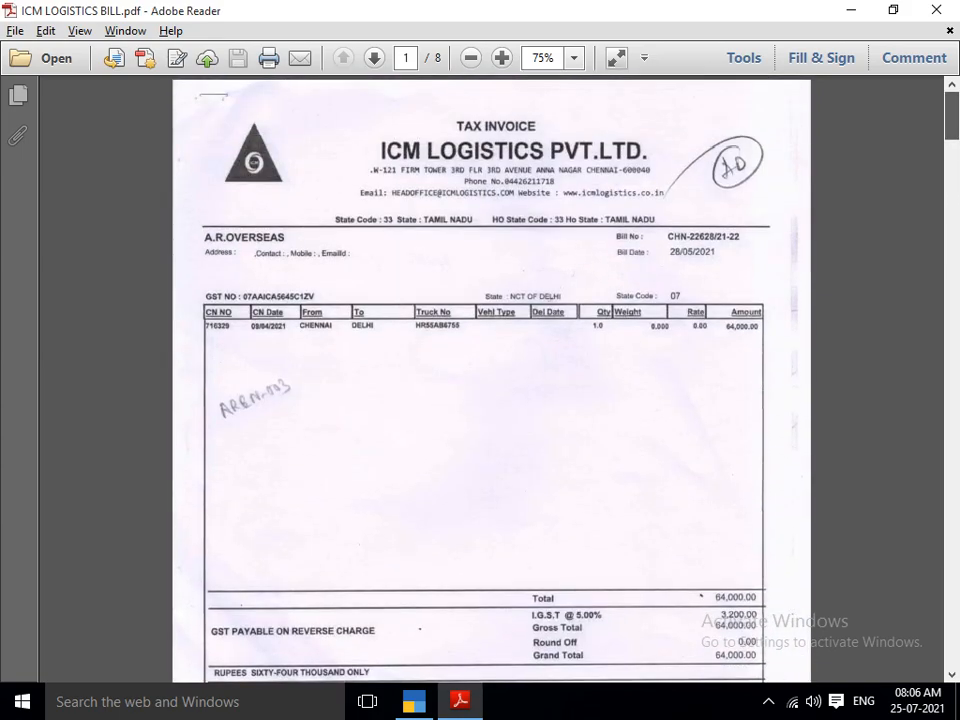
scroll(490, 380, "down", 4)
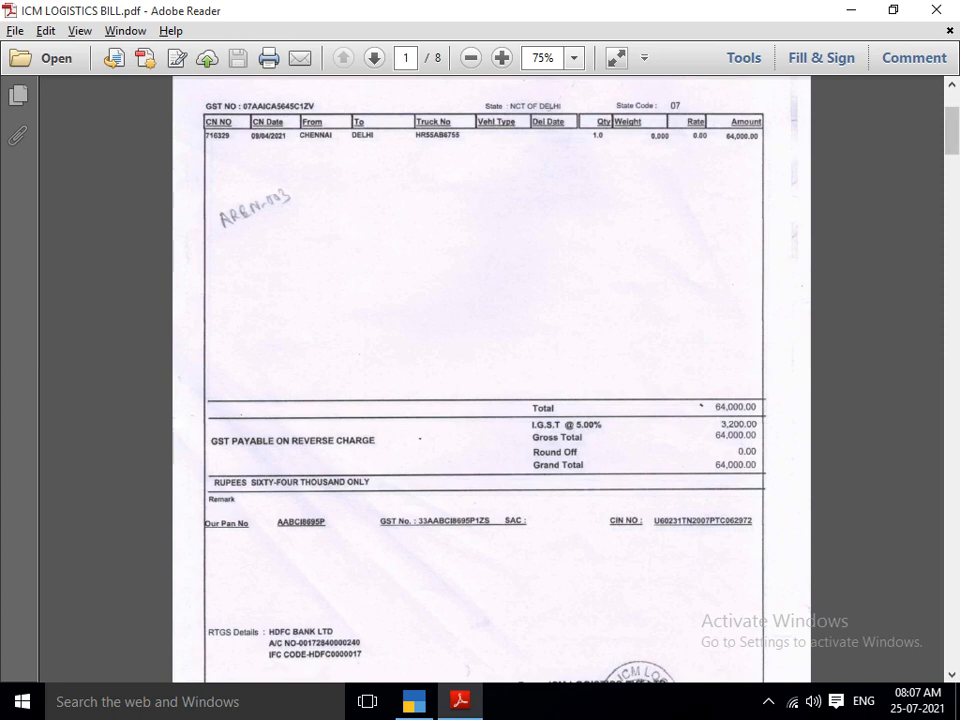
mouse_move(952, 131)
left_mouse_down()
mouse_move(952, 598)
mouse_move(952, 115)
left_mouse_up()
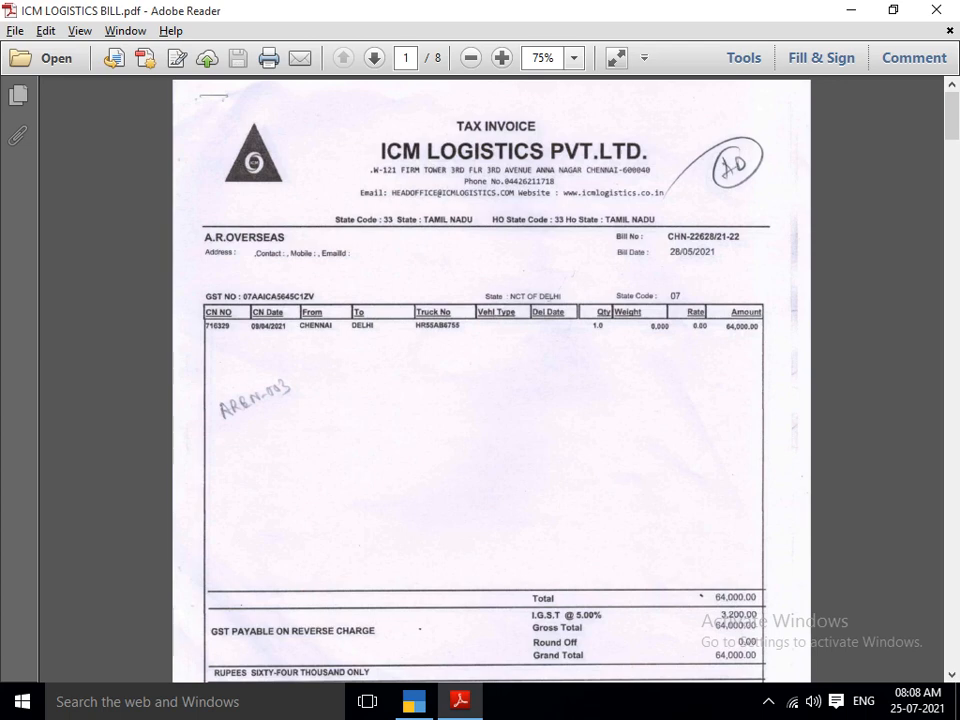
Switch to TallyPrime and start a journal voucher dated 1-Apr-21
key("alt+Tab")
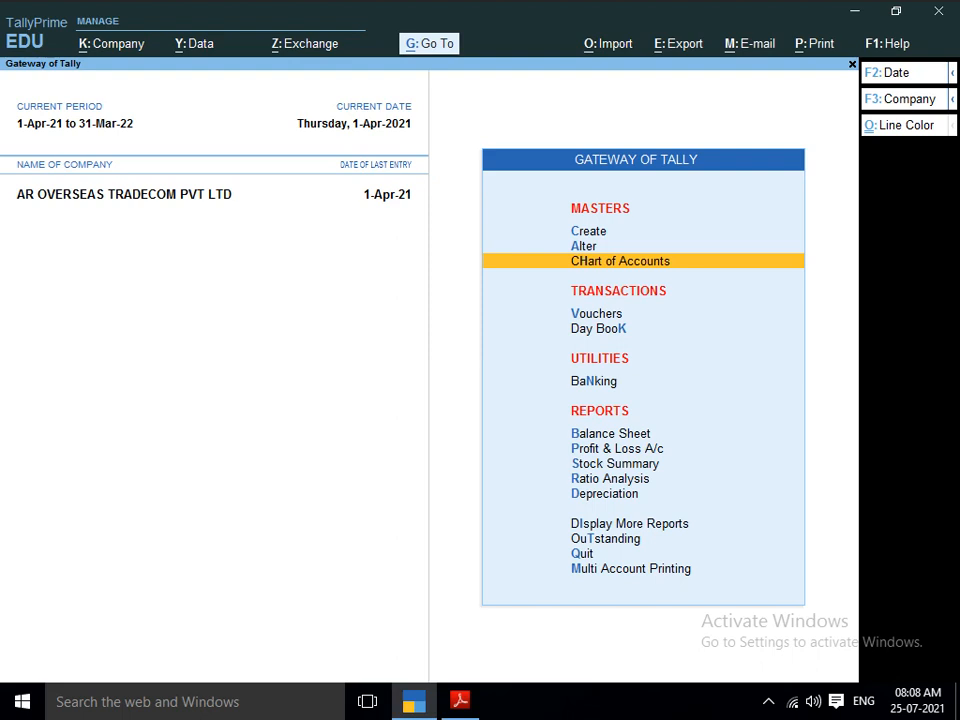
key("Down")
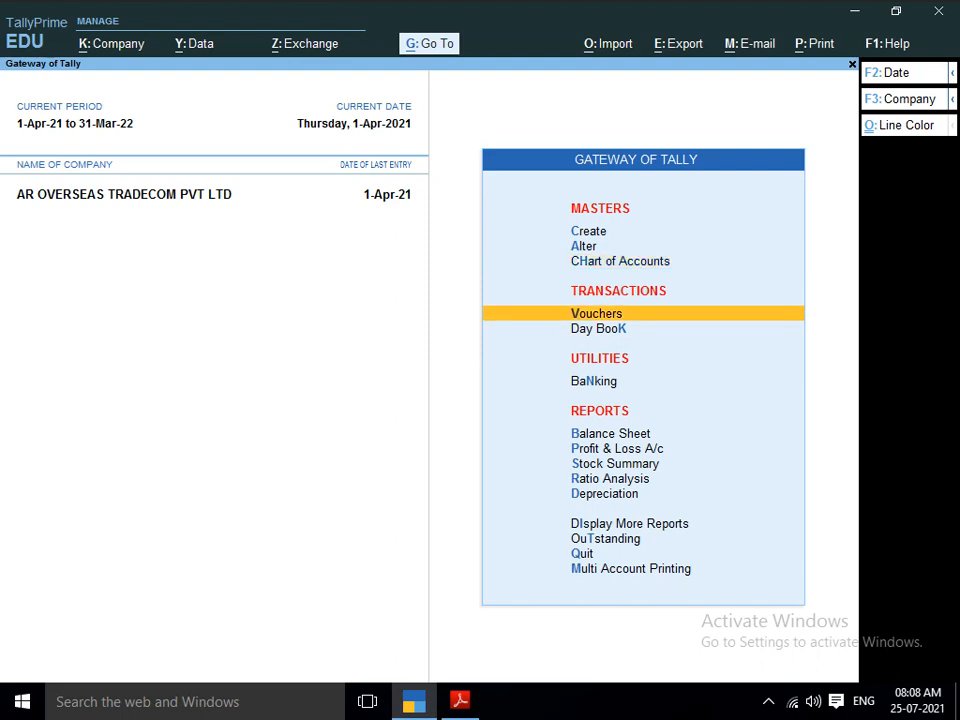
key("Return")
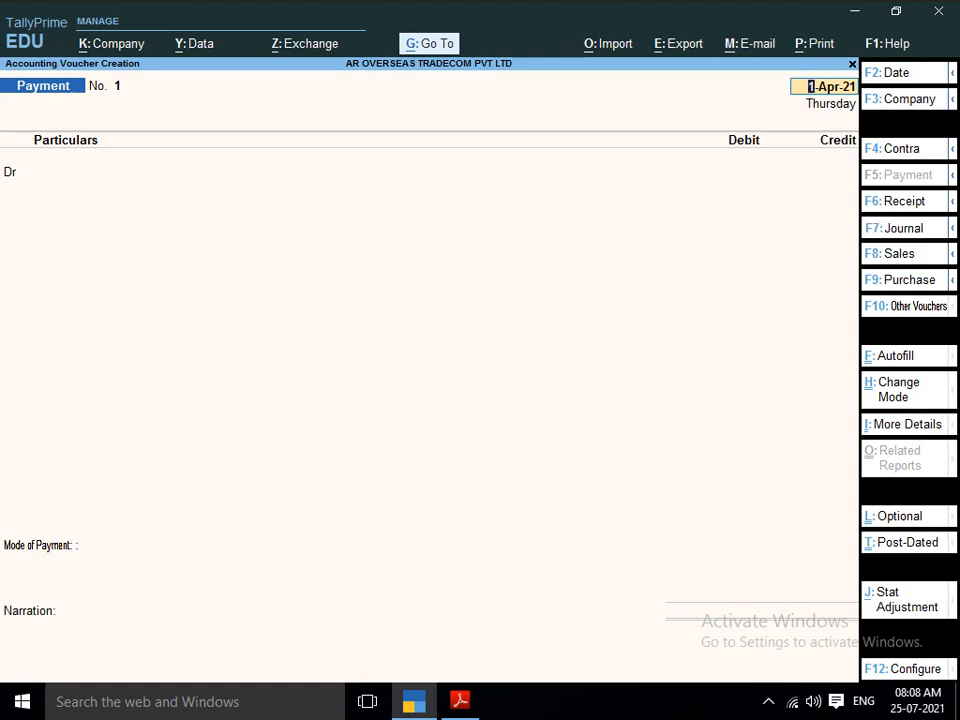
key("F7")
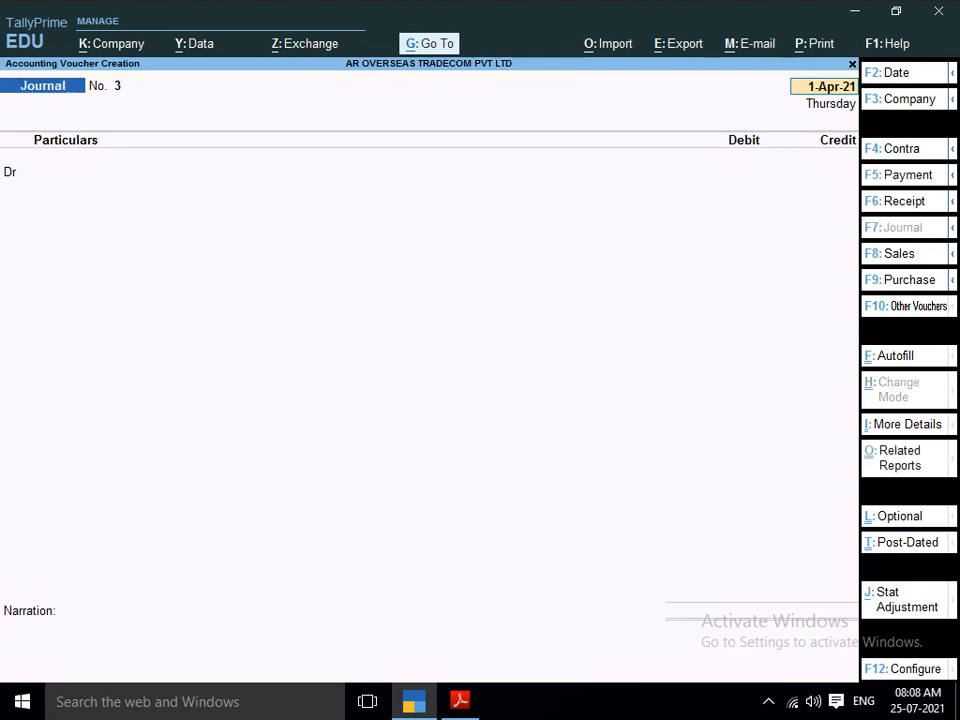
key("Return")
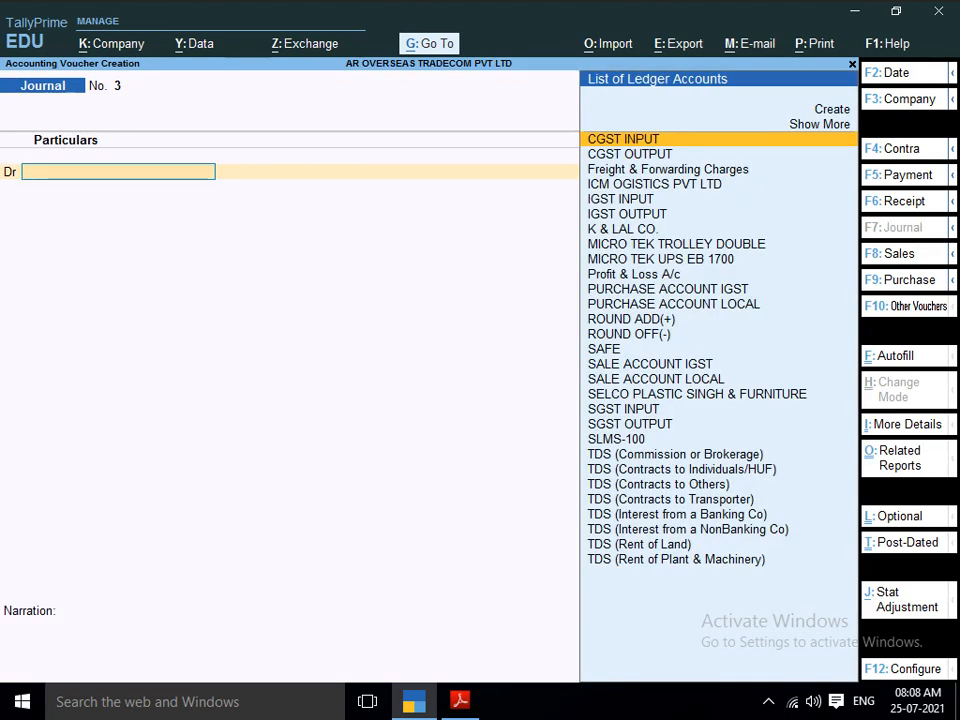
Debit Freight & Forwarding Charges with 64,000, the total on the first ICM Logistics invoice
type("Fre")
key("Return")
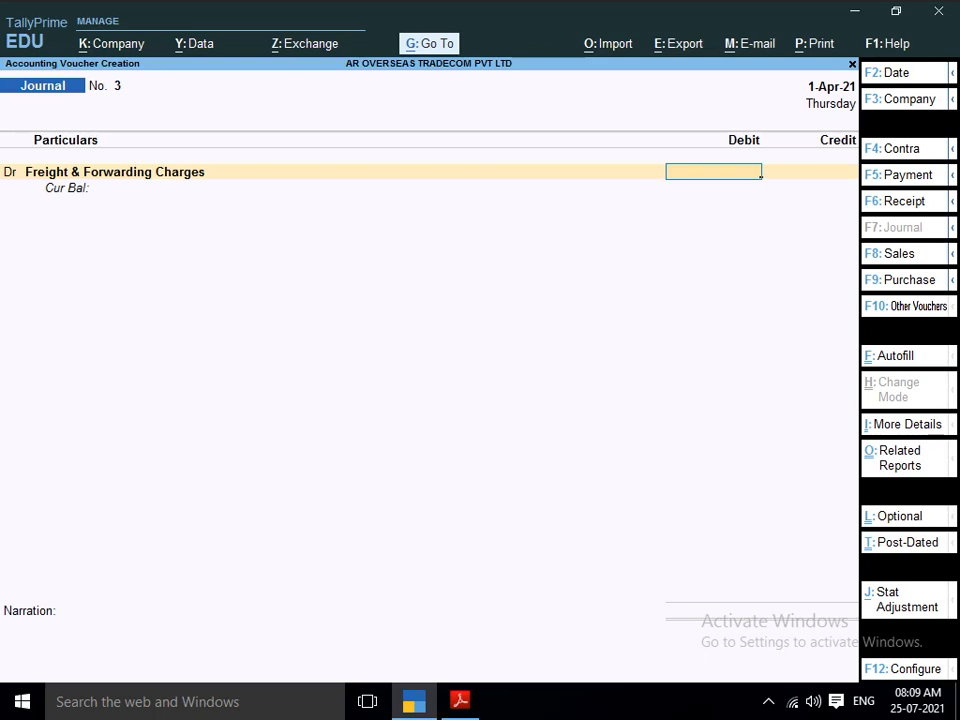
key("alt+Tab")
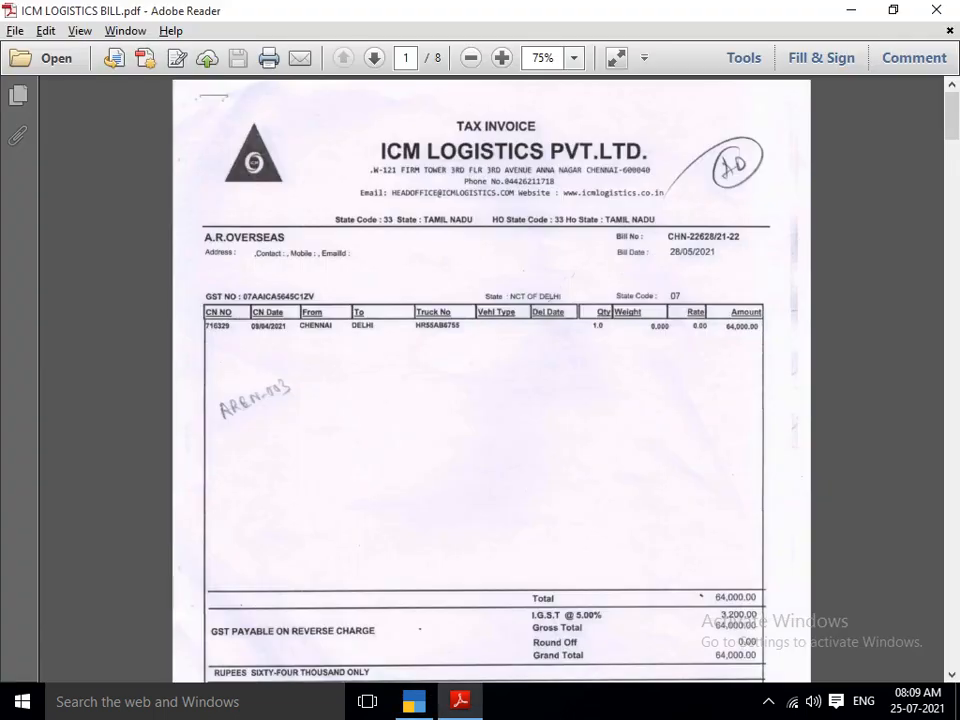
key("alt+Tab")
type("64")
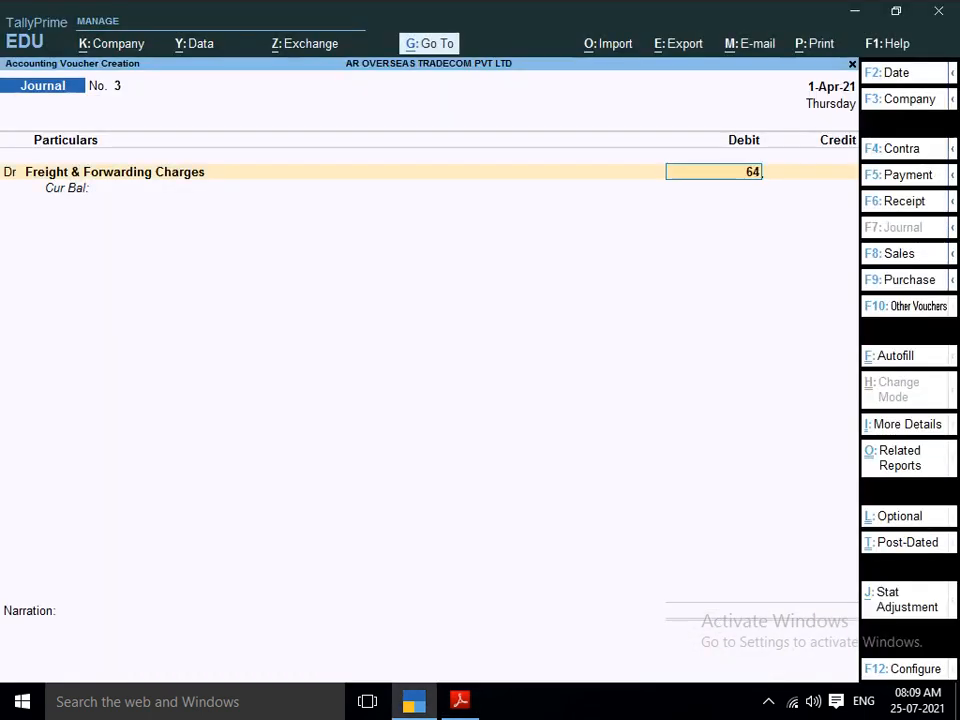
type("000")
key("Return")
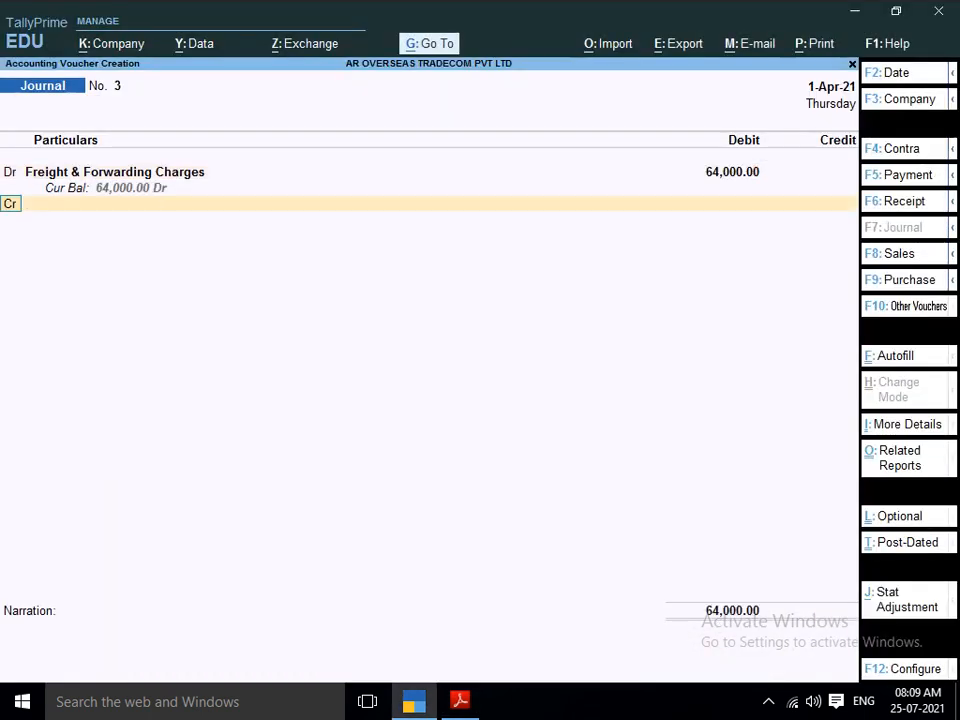
Credit the ICM OGISTICS PVT LTD ledger with the proposed net amount of 62,720.00
key("Return")
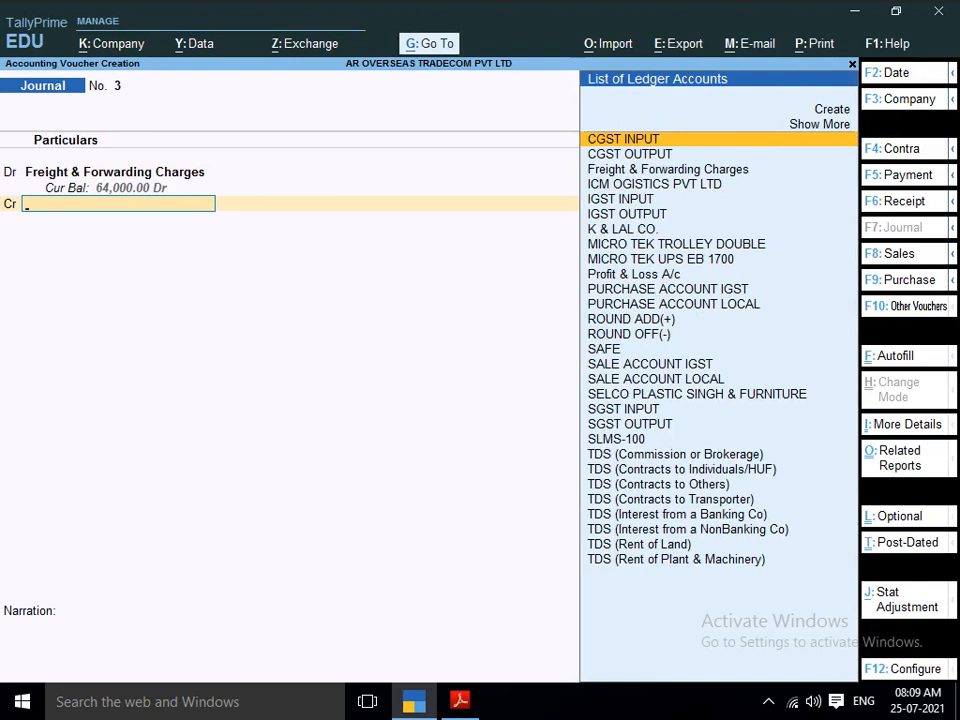
type("Icm")
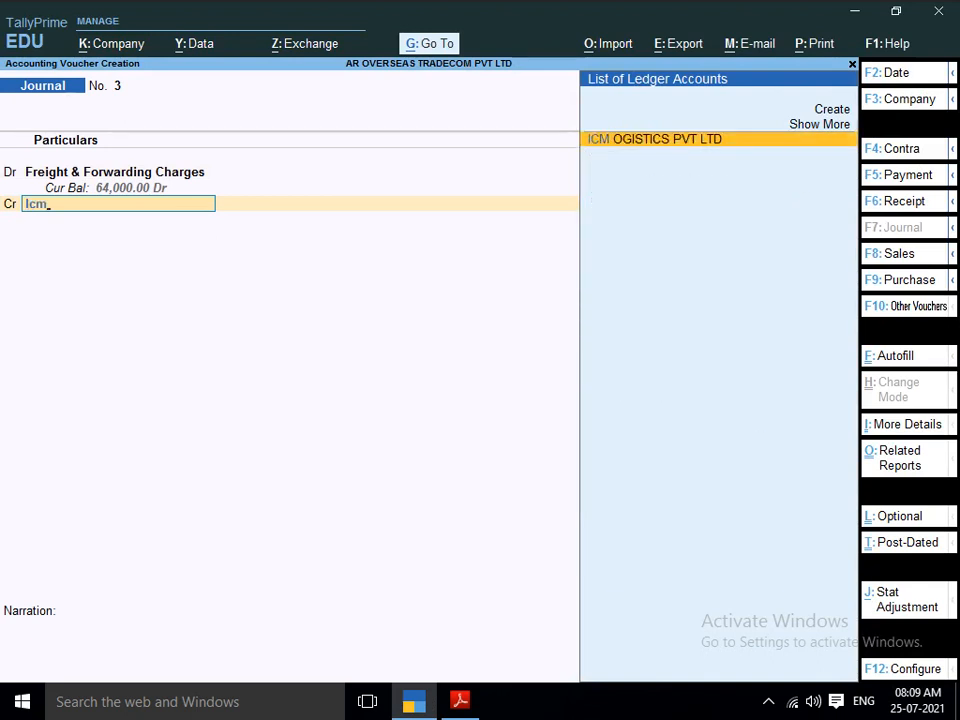
key("Return")
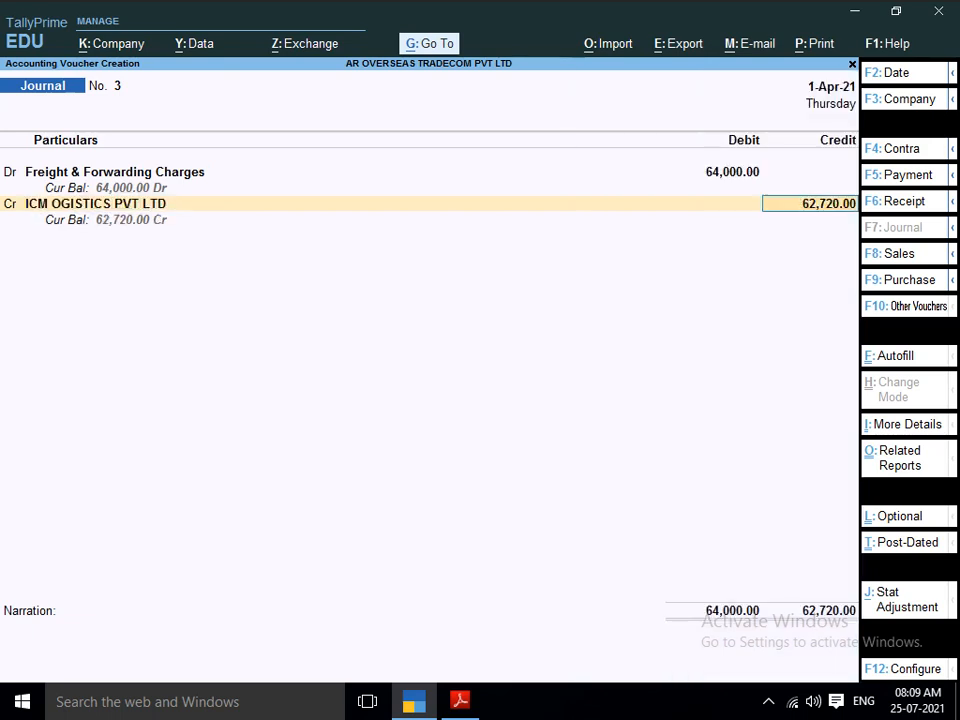
key("Return")
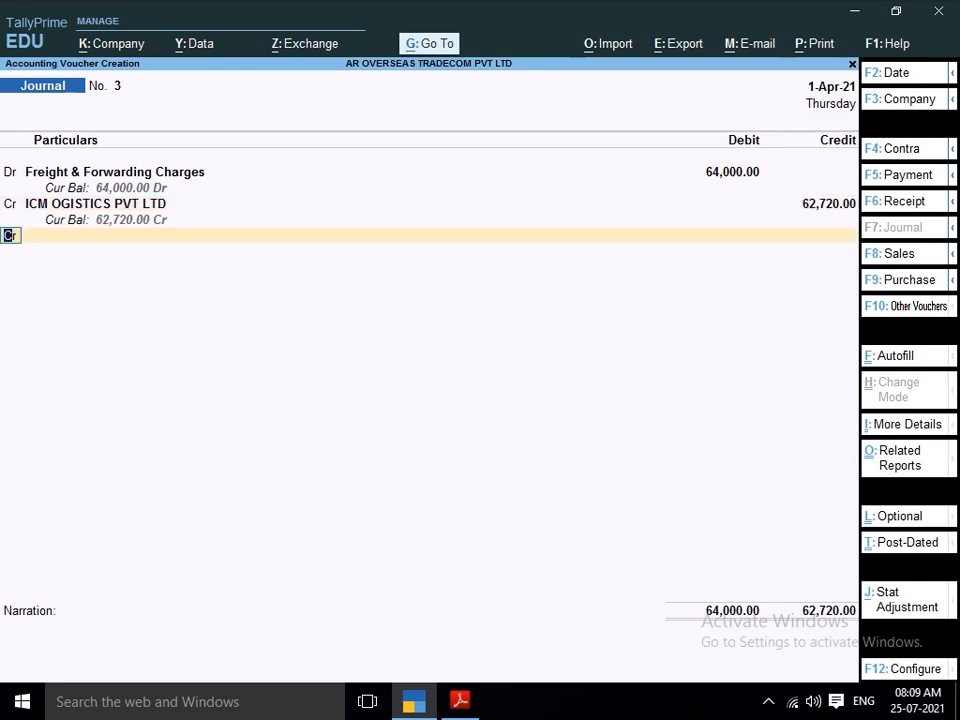
Credit TDS (Contracts to Transporter) with 1,280.00 and save the journal voucher with the narration left blank
key("Return")
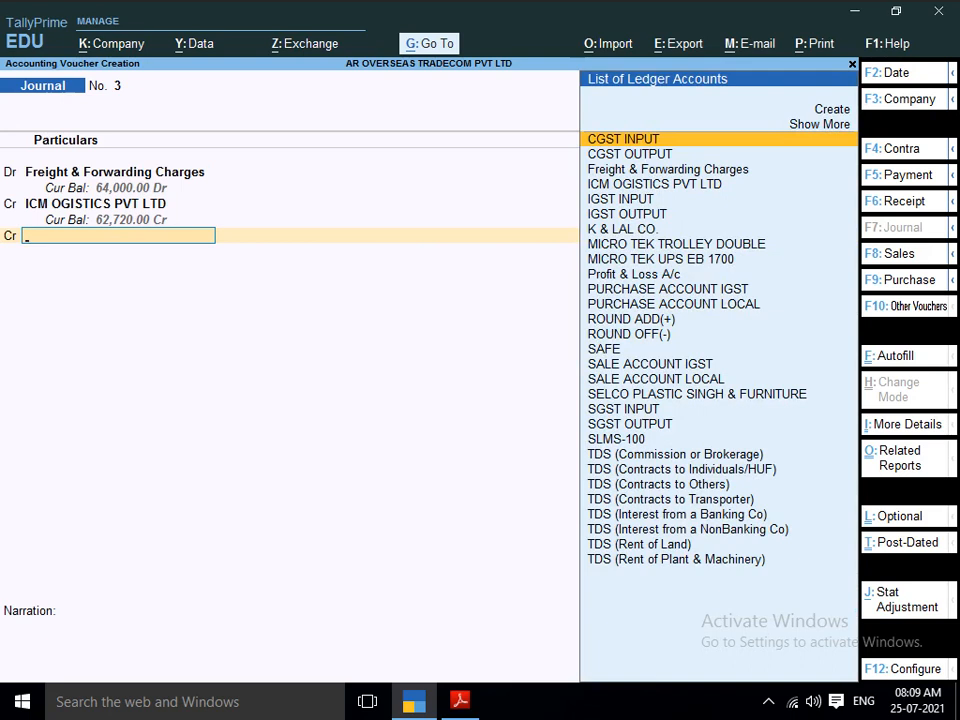
type("Tds")
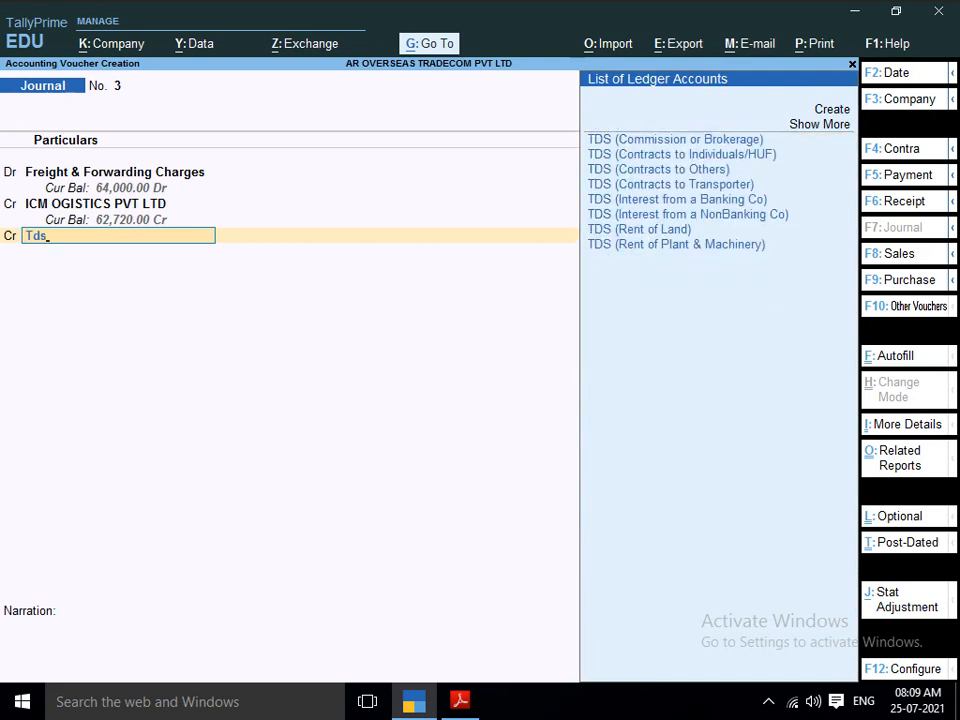
key("Down")
key("Down")
key("Down")
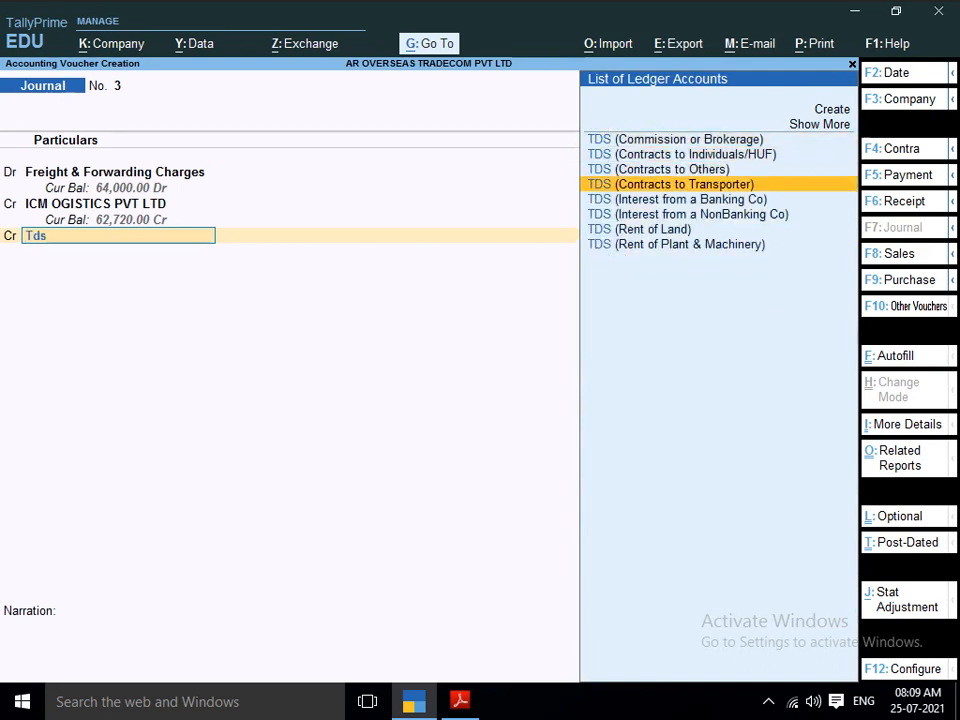
key("Return")
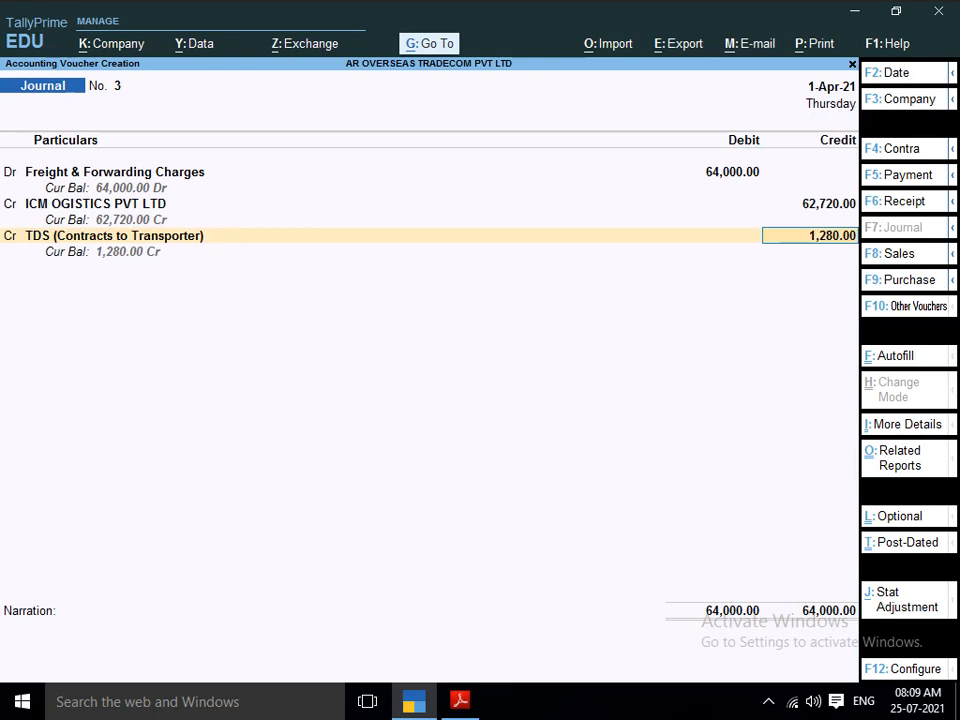
key("Return")
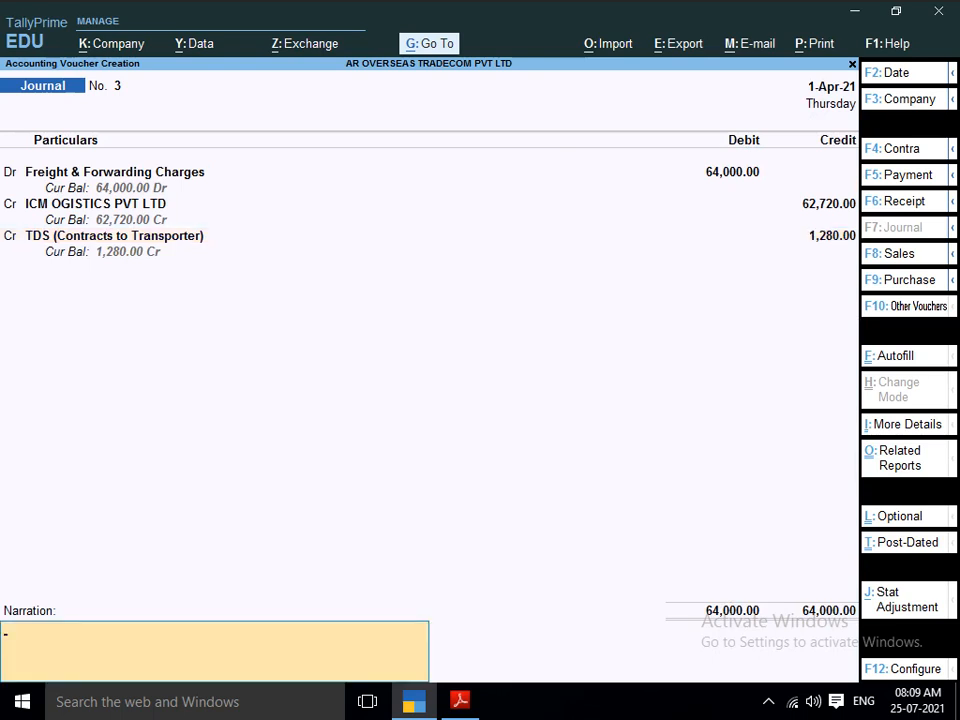
key("Return")
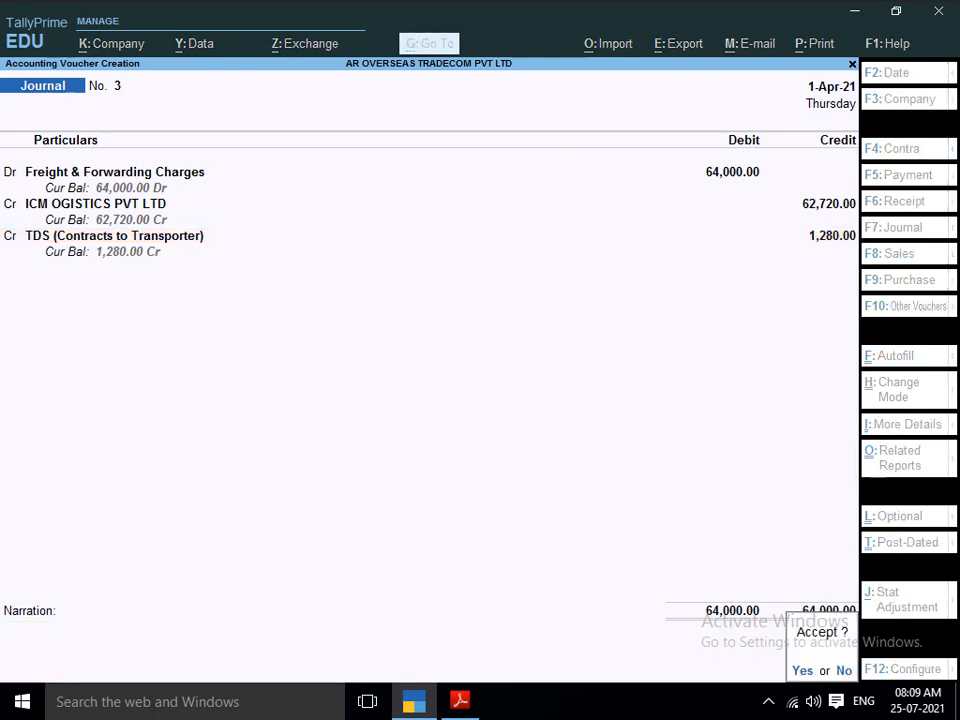
key("Return")
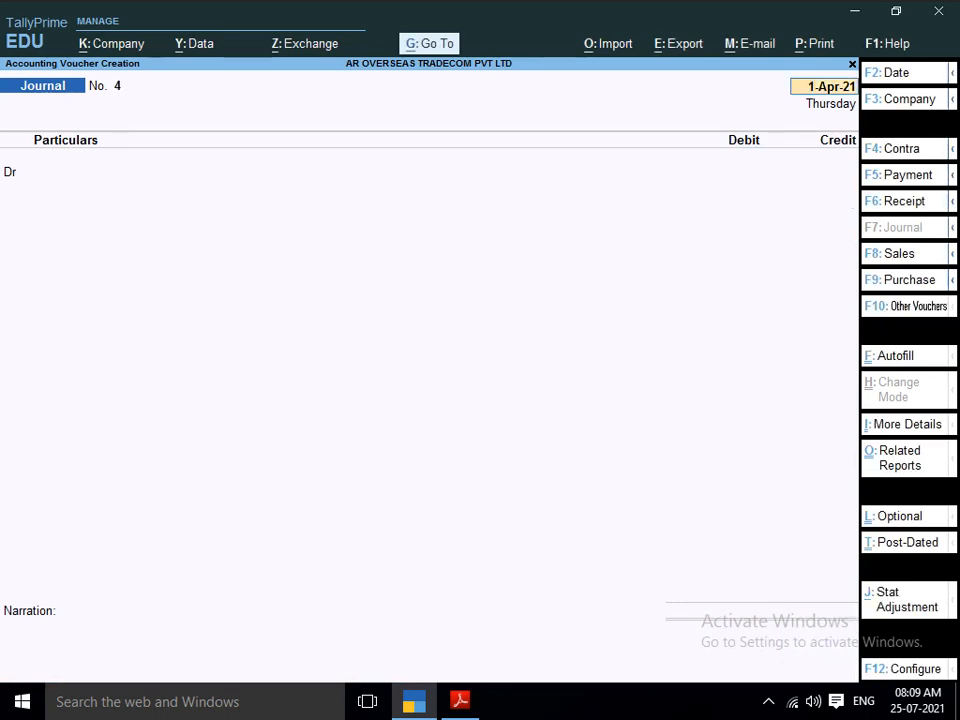
Switch to Adobe Reader and recheck the tax and total section of the first ICM Logistics invoice
key("alt+Tab")
scroll(490, 380, "down", 5)
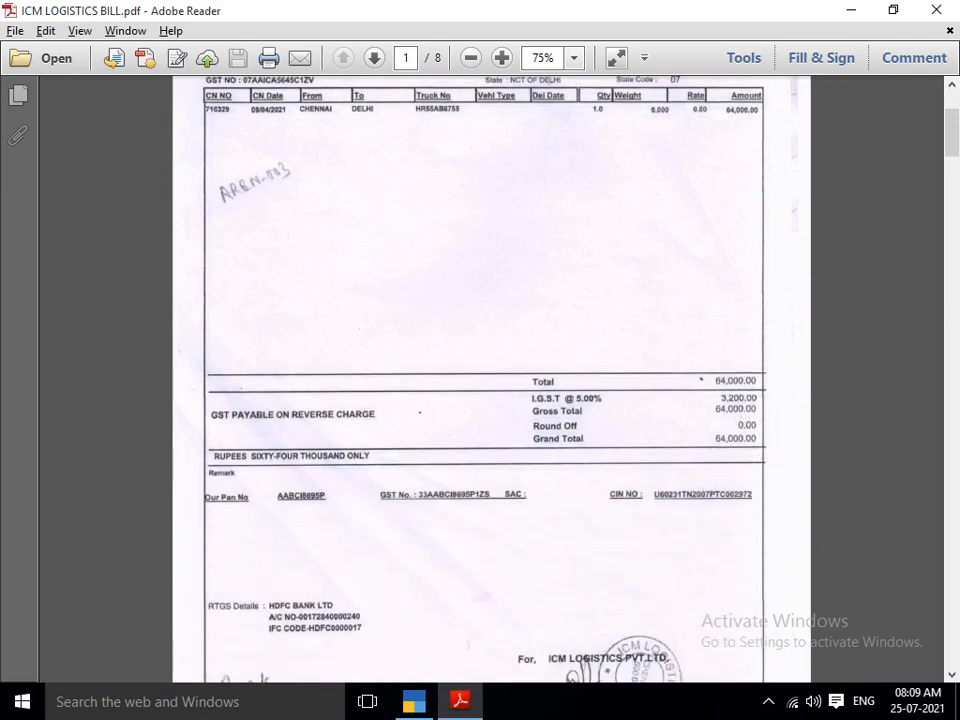
scroll(490, 380, "up", 5)
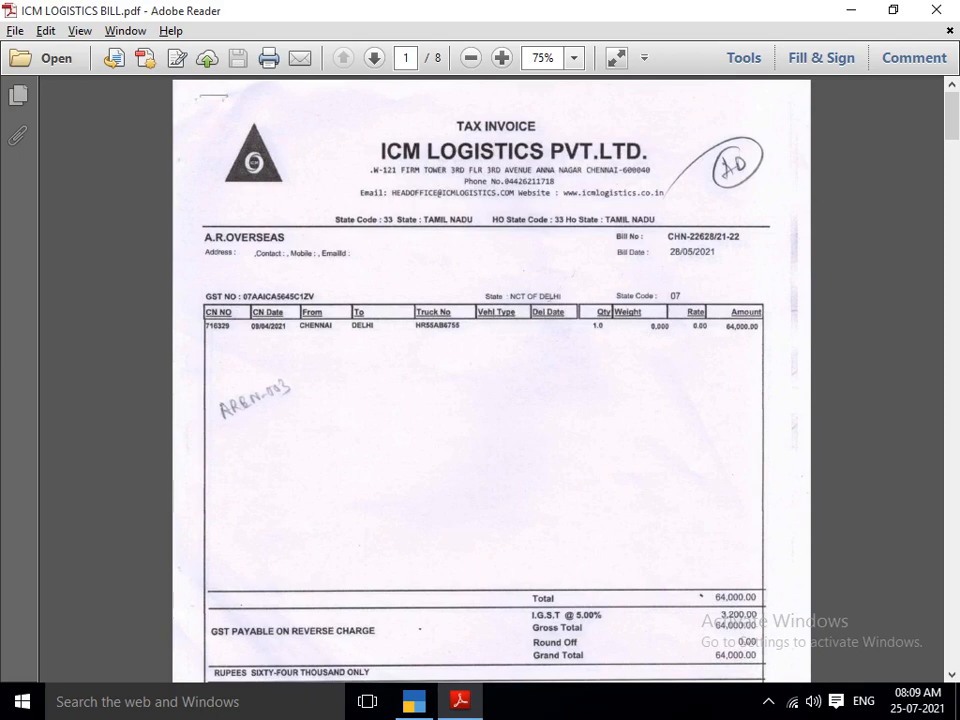
Switch to TallyPrime, leave the blank journal voucher and open the list of voucher types for alteration
key("alt+Tab")
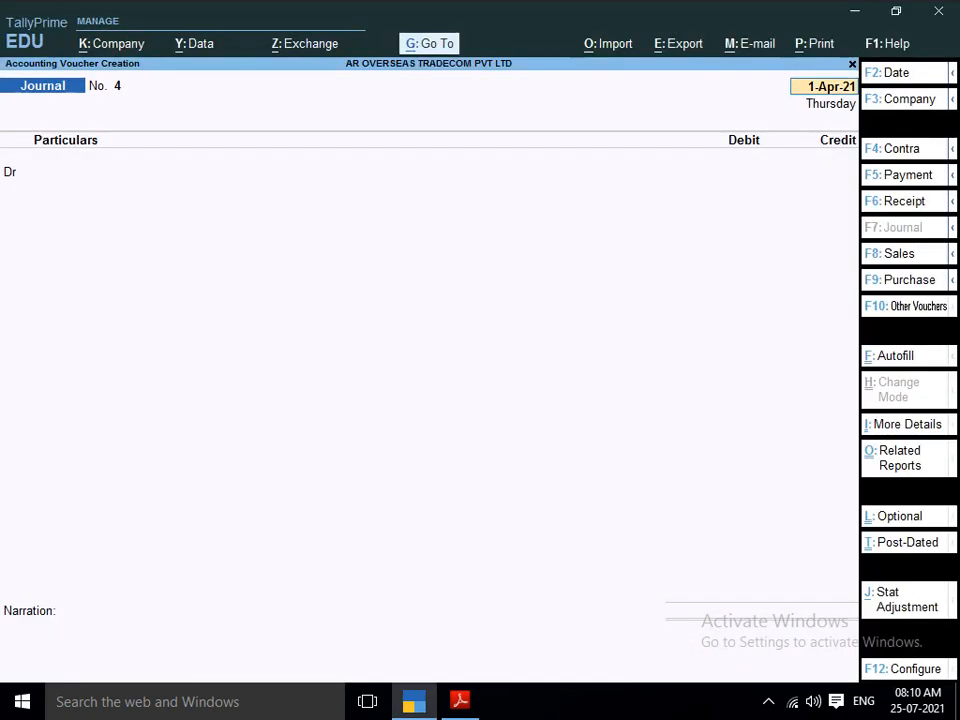
key("Escape")
key("Up")
key("Up")
key("Up")
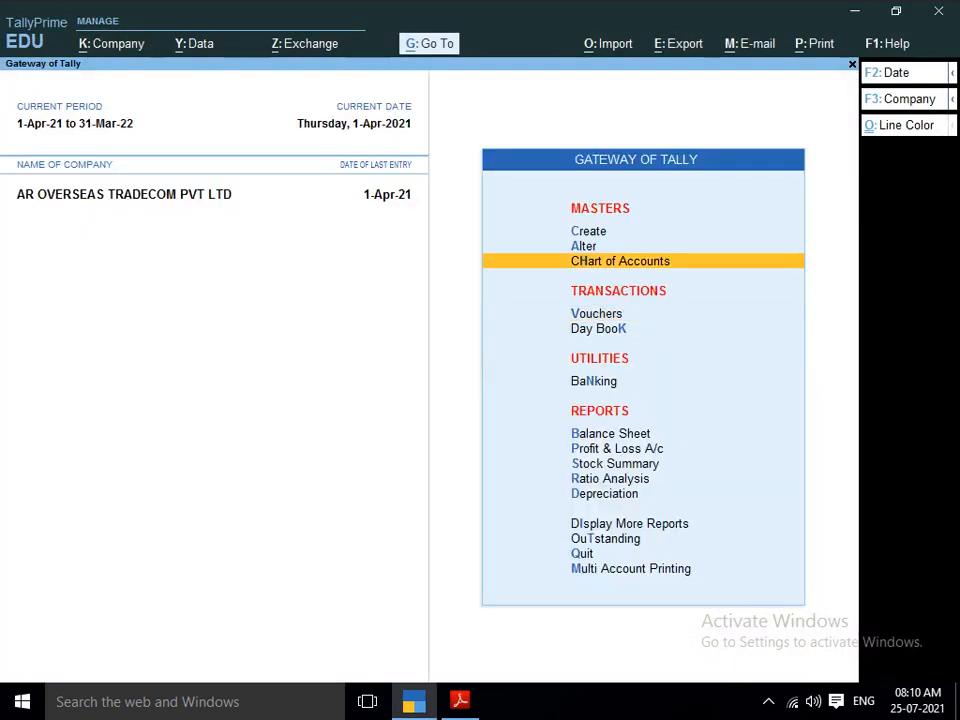
key("Down")
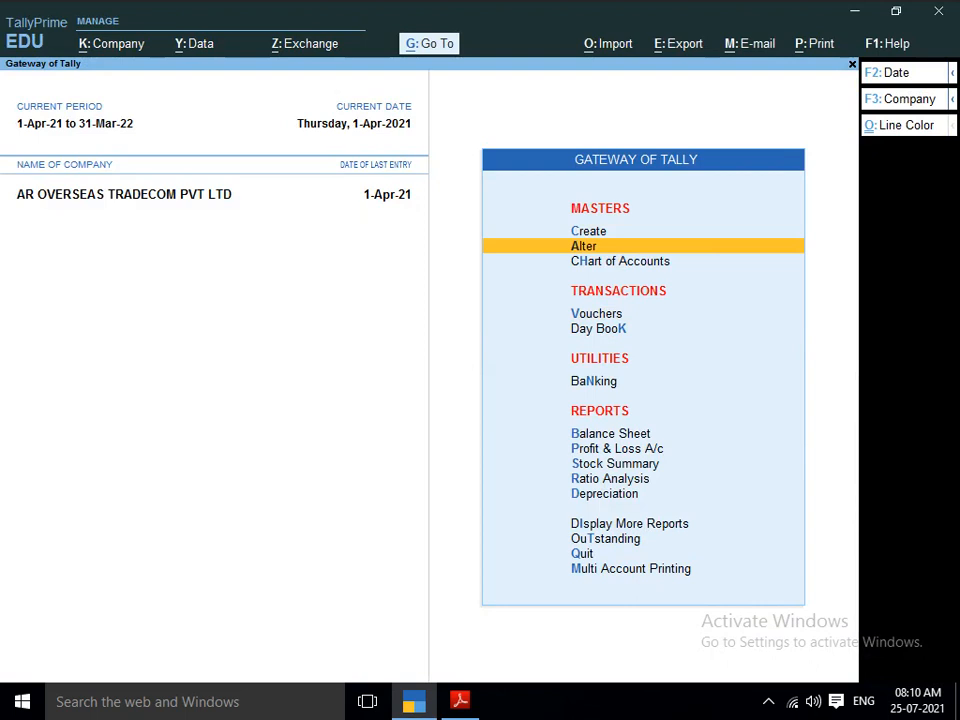
key("Return")
key("Down")
key("Down")
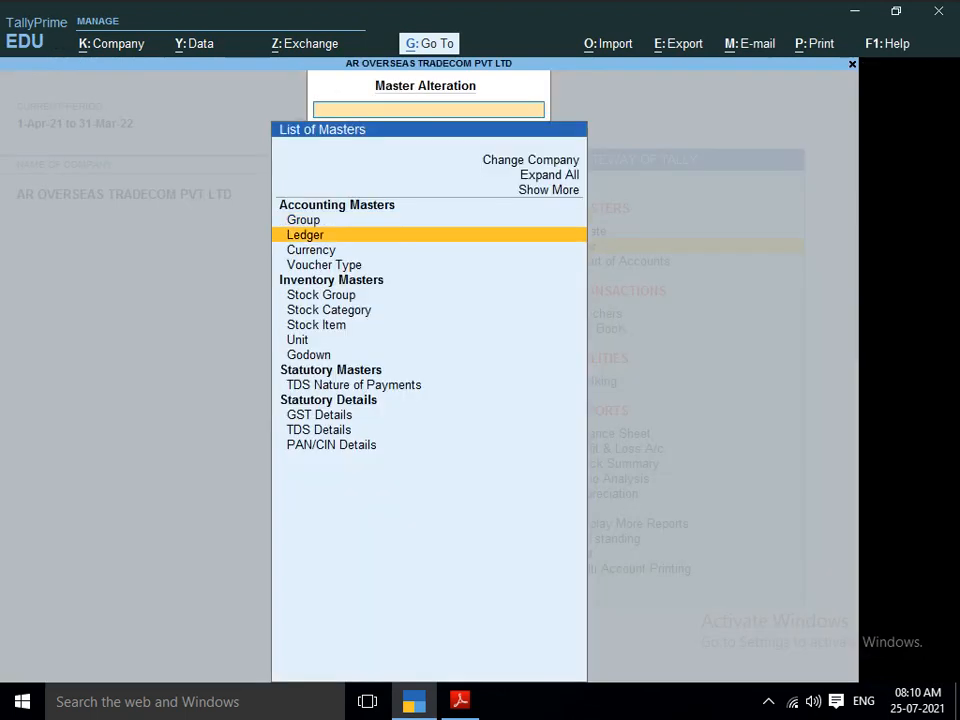
key("Down")
key("Down")
key("Down")
key("Down")
key("Down")
key("Down")
key("Up")
key("Up")
key("Up")
key("Up")
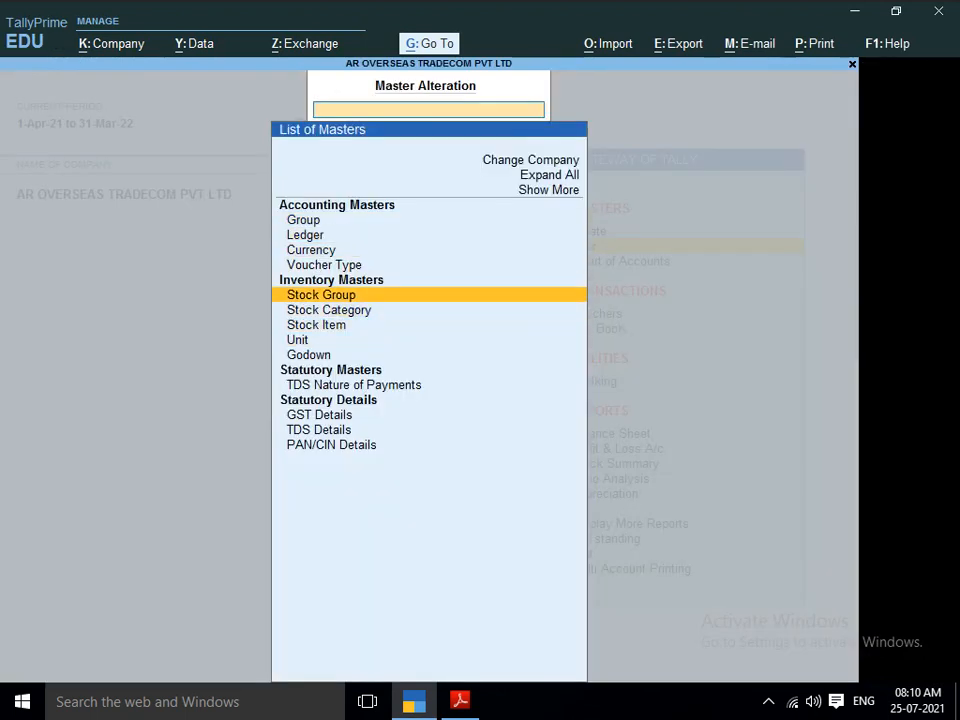
key("Up")
key("Return")
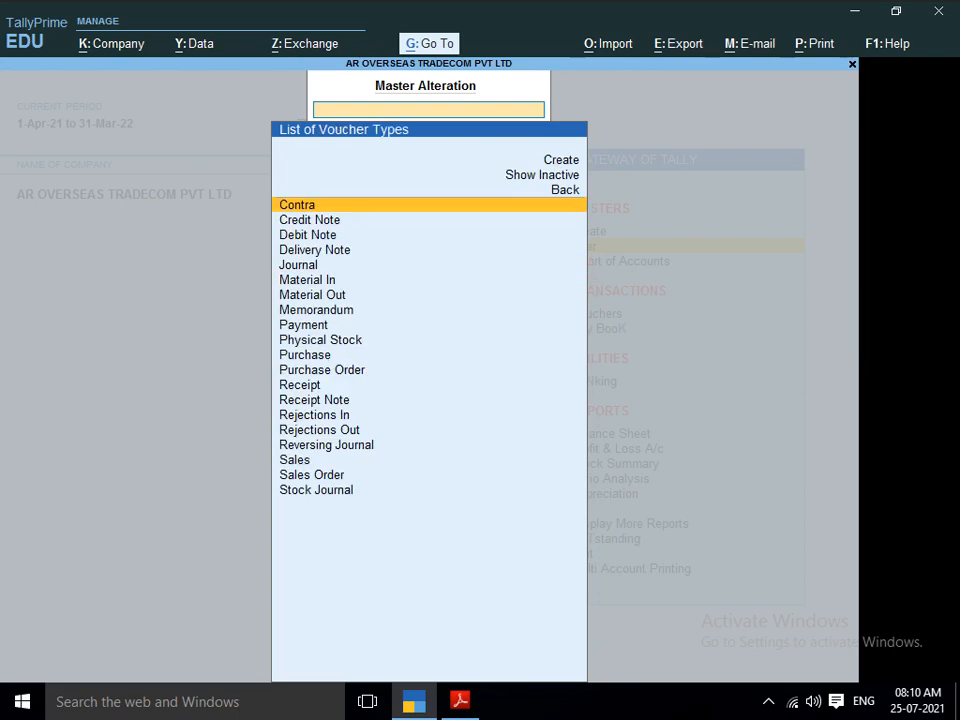
Set the Journal voucher type's method of voucher numbering to Manual, accept the effect on existing transactions and save it
type("J")
key("Return")
key("Return")
key("Return")
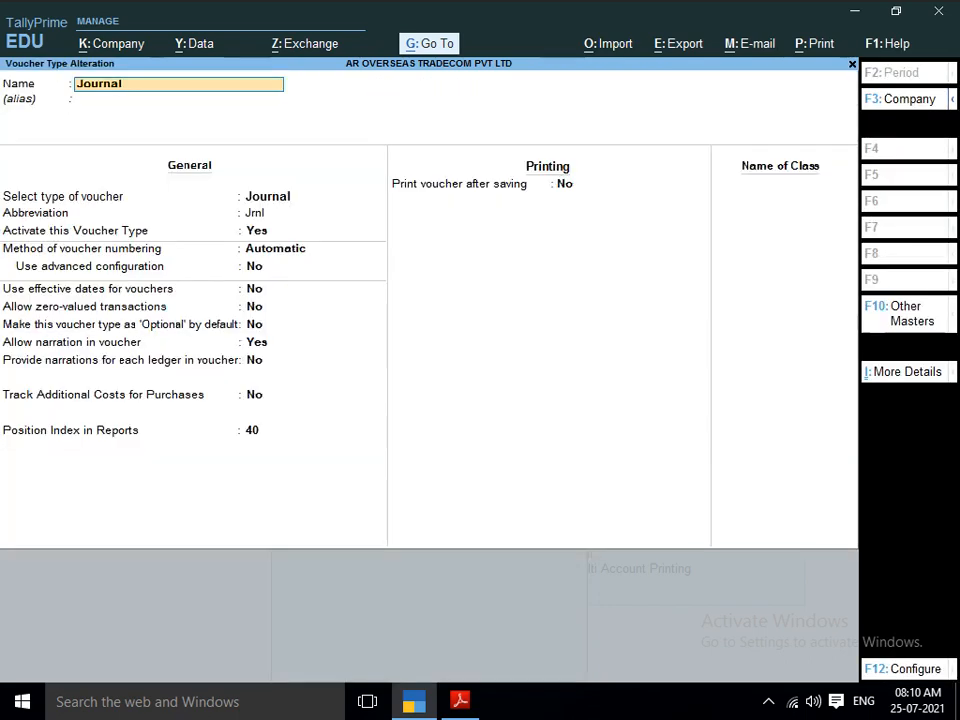
key("Return")
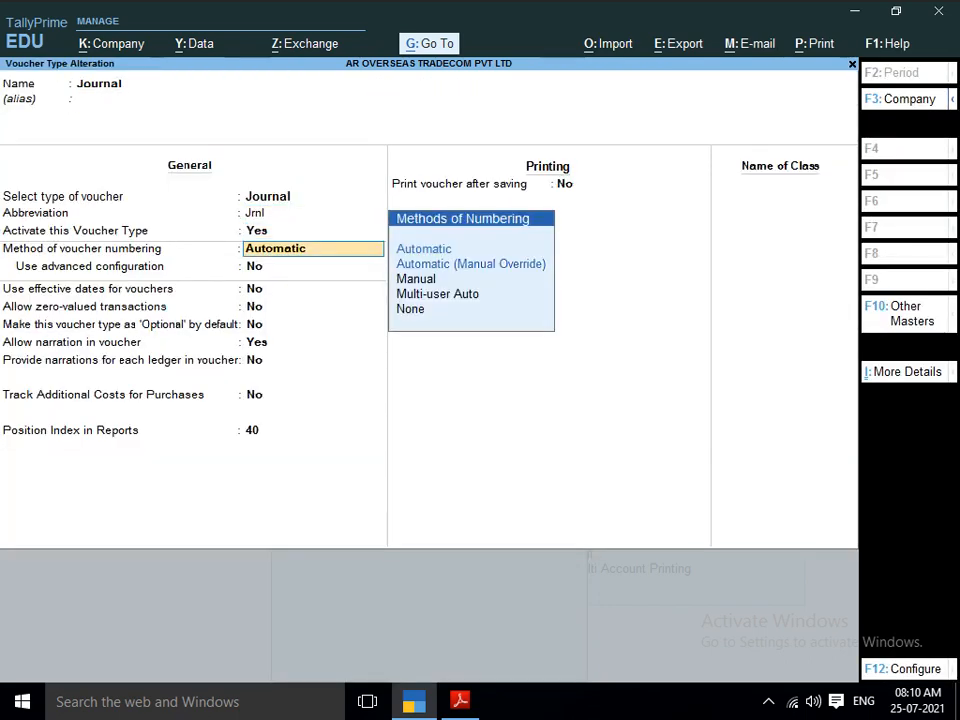
key("Down")
key("Down")
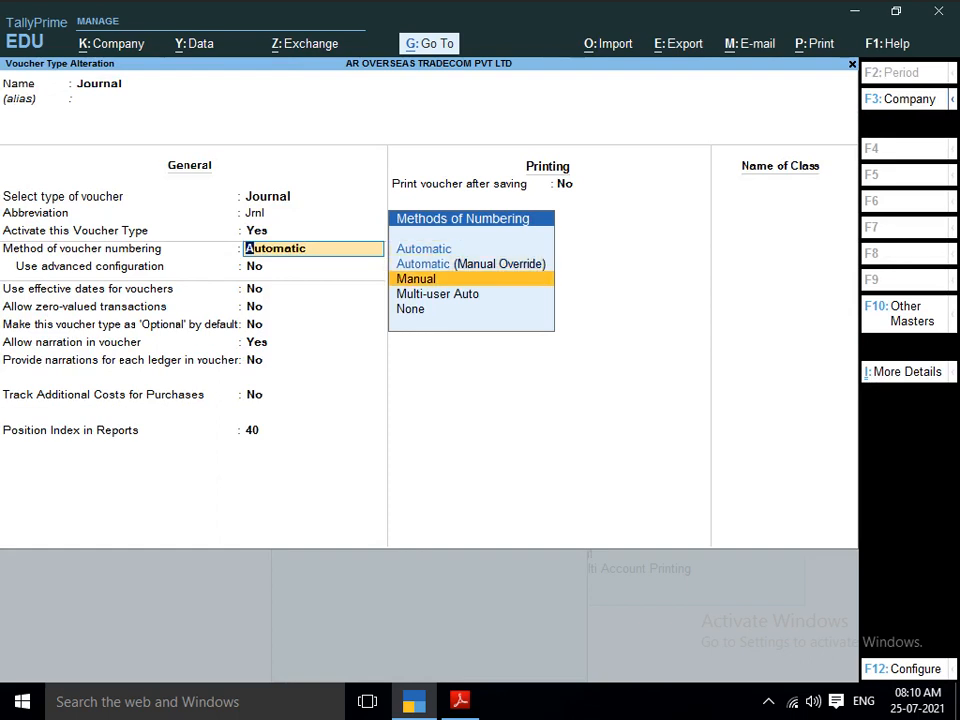
key("Up")
key("Down")
key("Return")
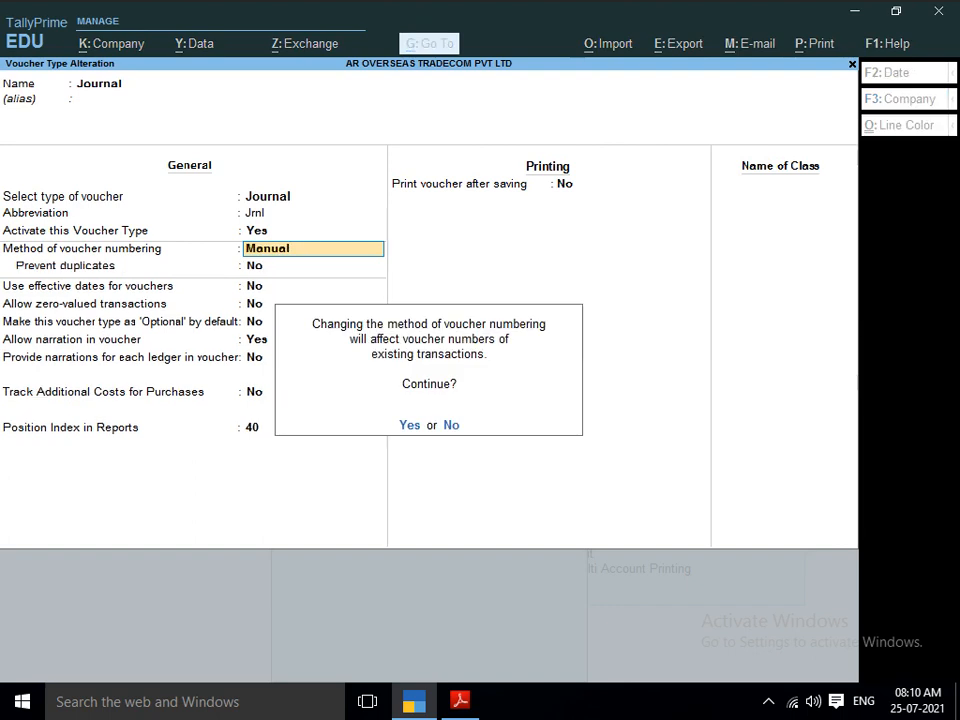
key("Return")
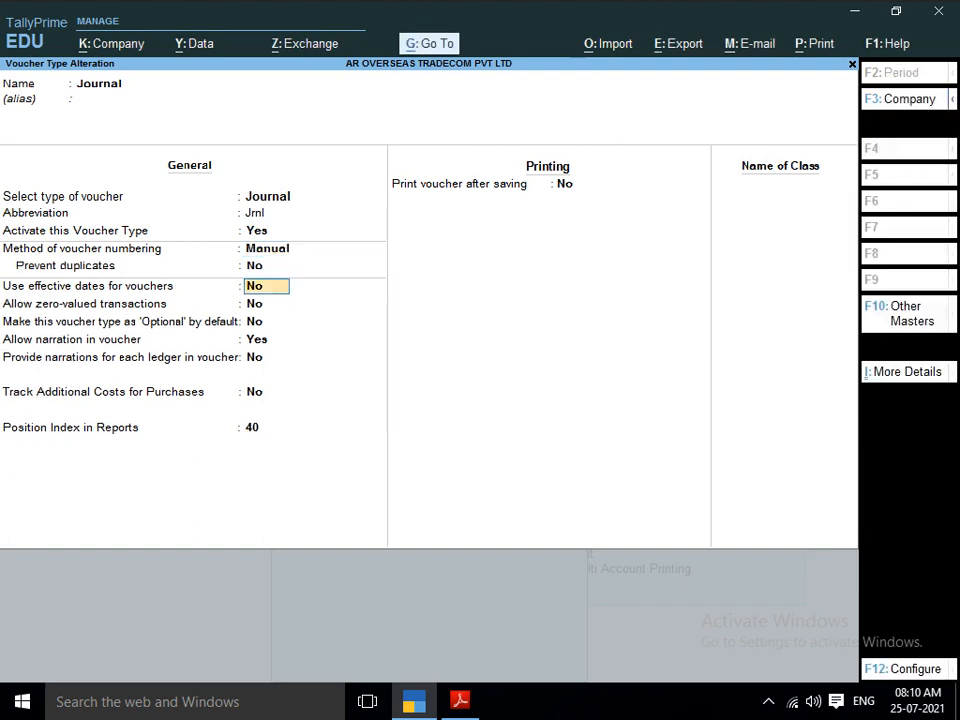
key("Return")
key("Return")
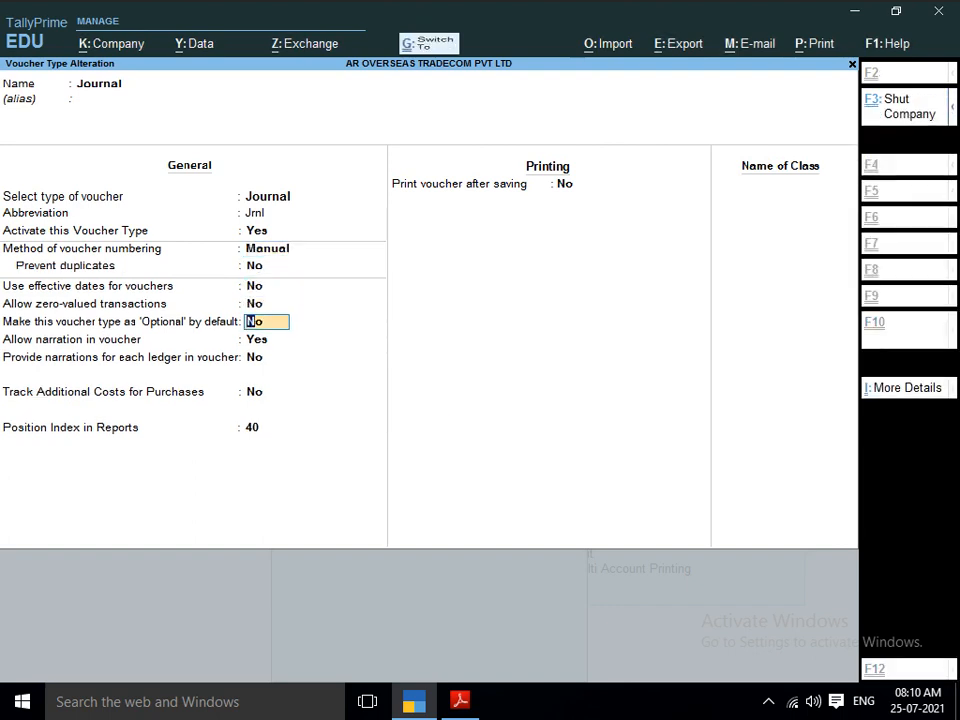
key("ctrl+a")
key("Escape")
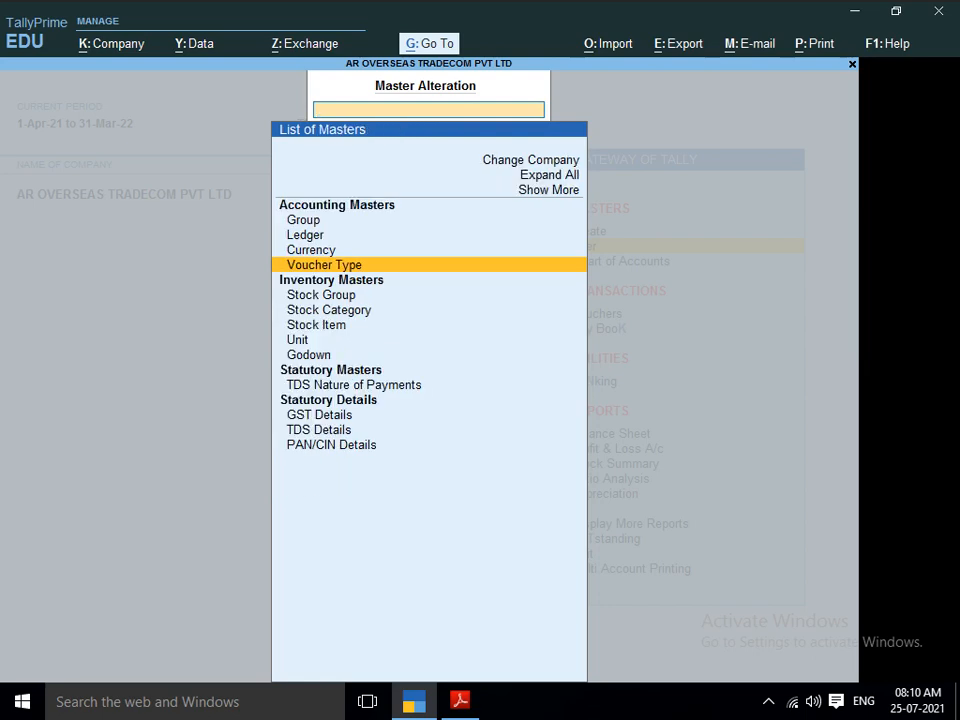
Leave master alteration and start a new voucher type named Journal Voucher
key("Escape")
key("Up")
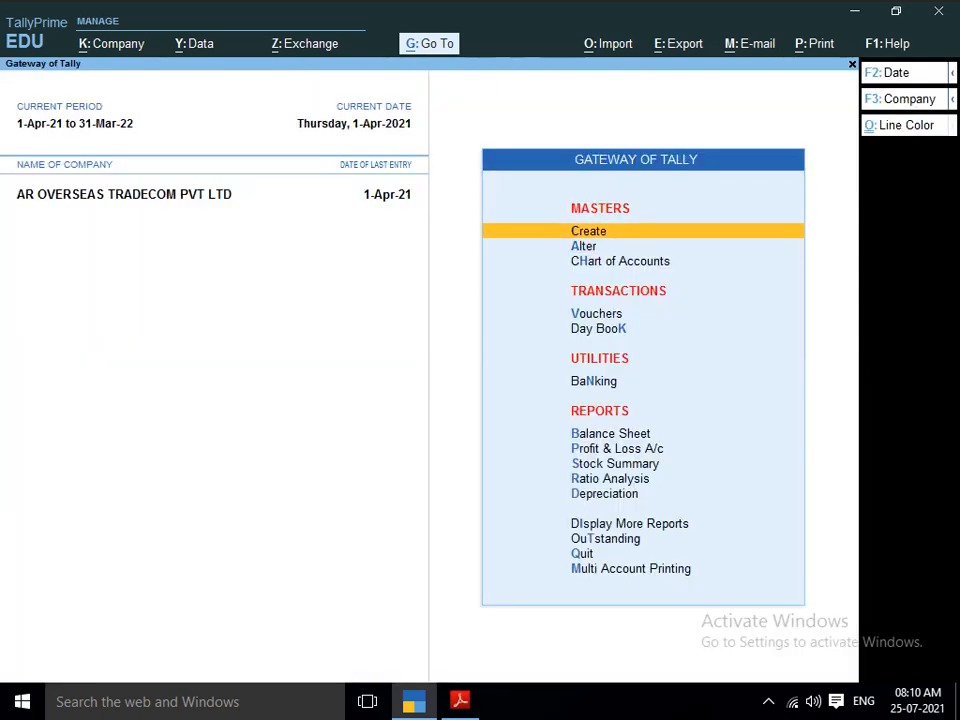
key("Return")
key("Down")
key("Down")
key("Down")
key("Down")
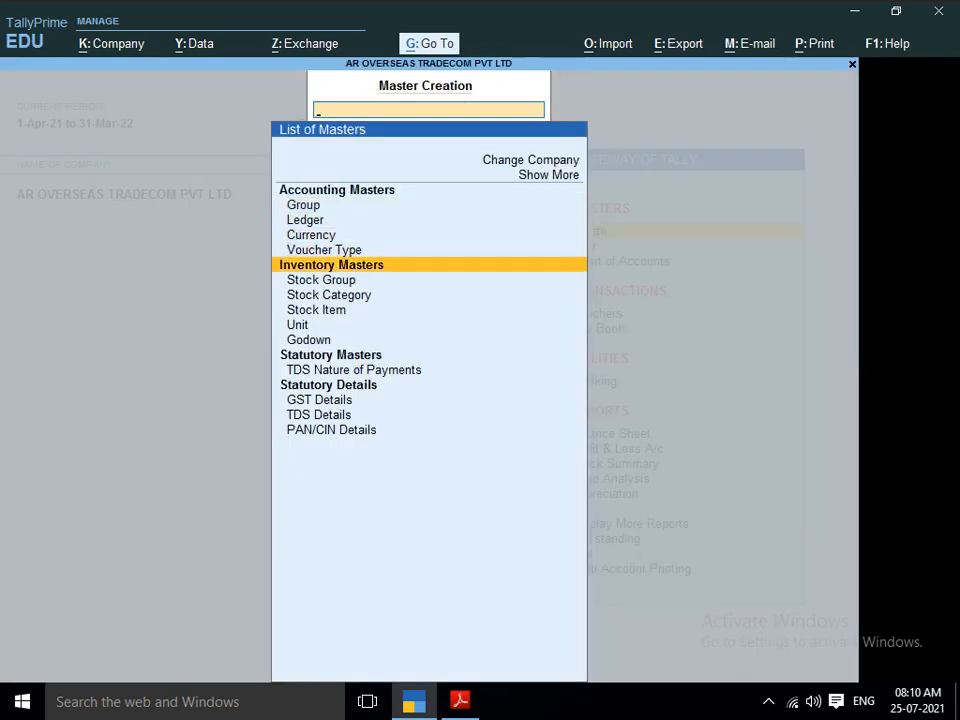
key("Up")
key("Return")
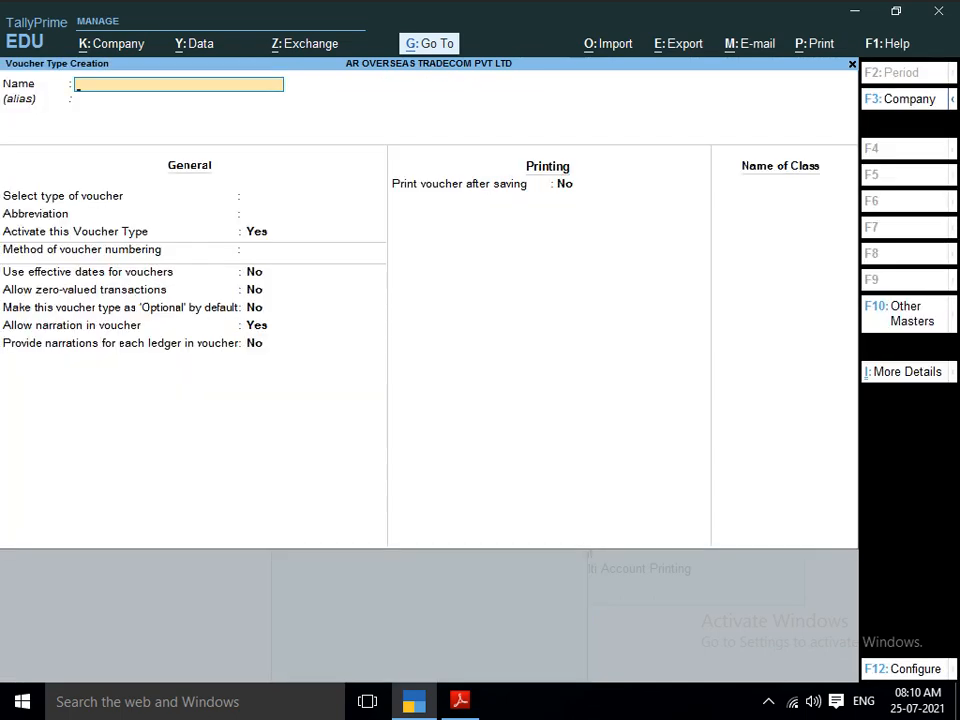
type("Journal Voucher")
key("Return")
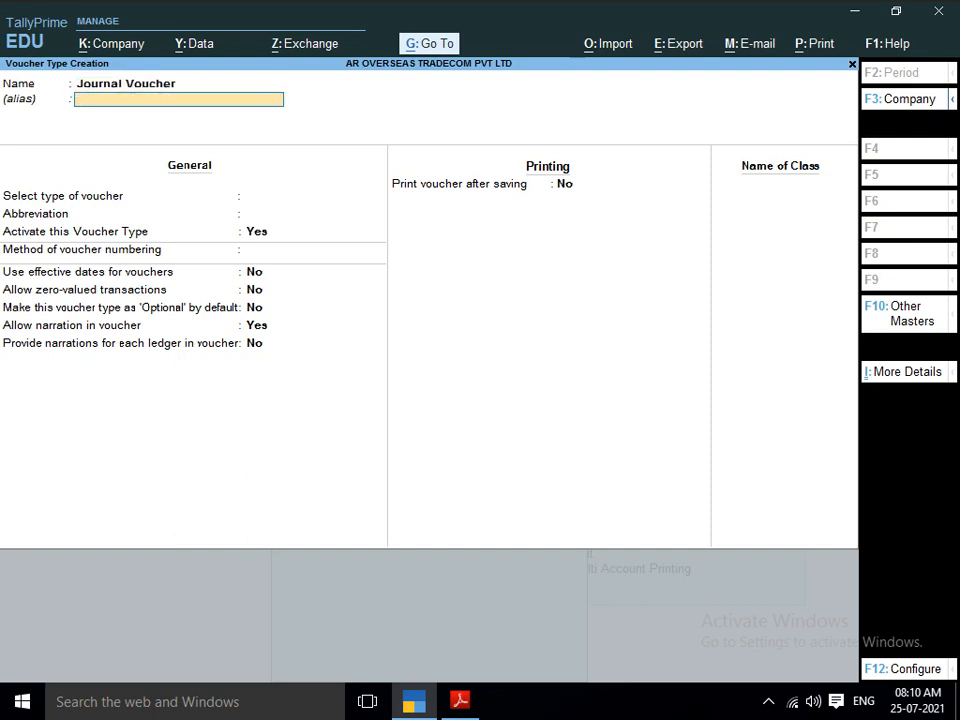
Base the new voucher type on Journal with Manual numbering, leave Prevent duplicates at No, and save it
key("Return")
type("Jou")
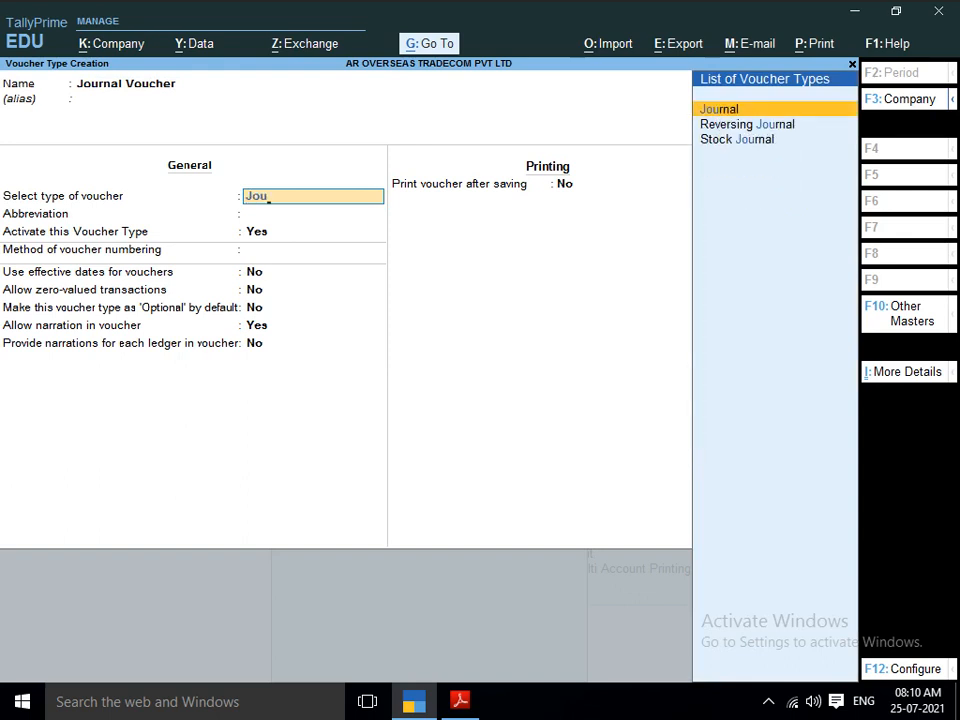
key("Return")
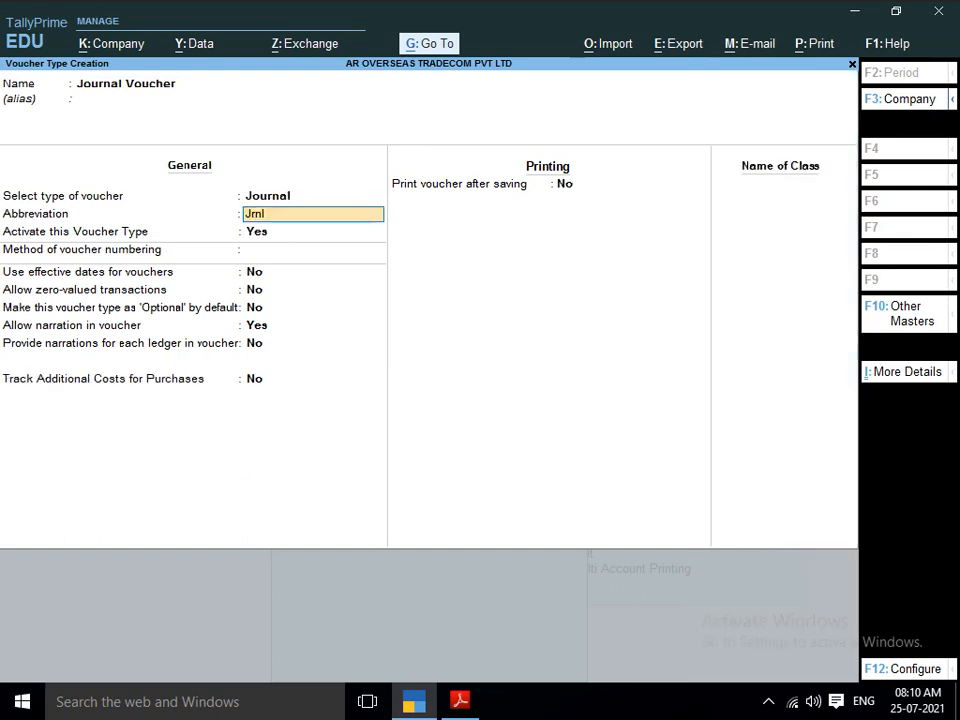
key("Return")
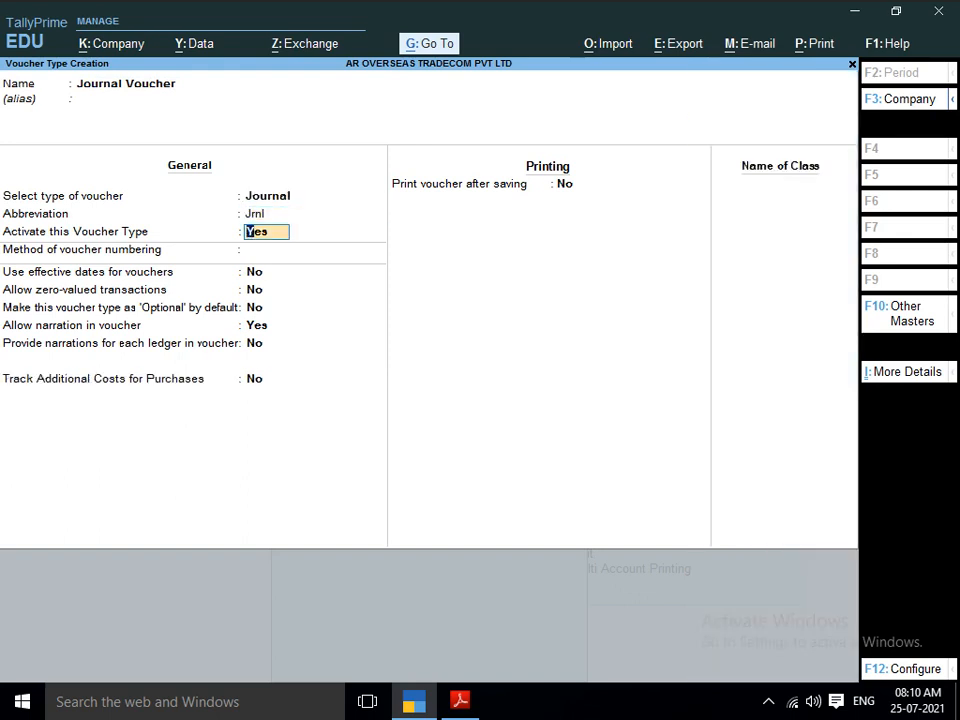
key("Return")
key("Down")
key("Down")
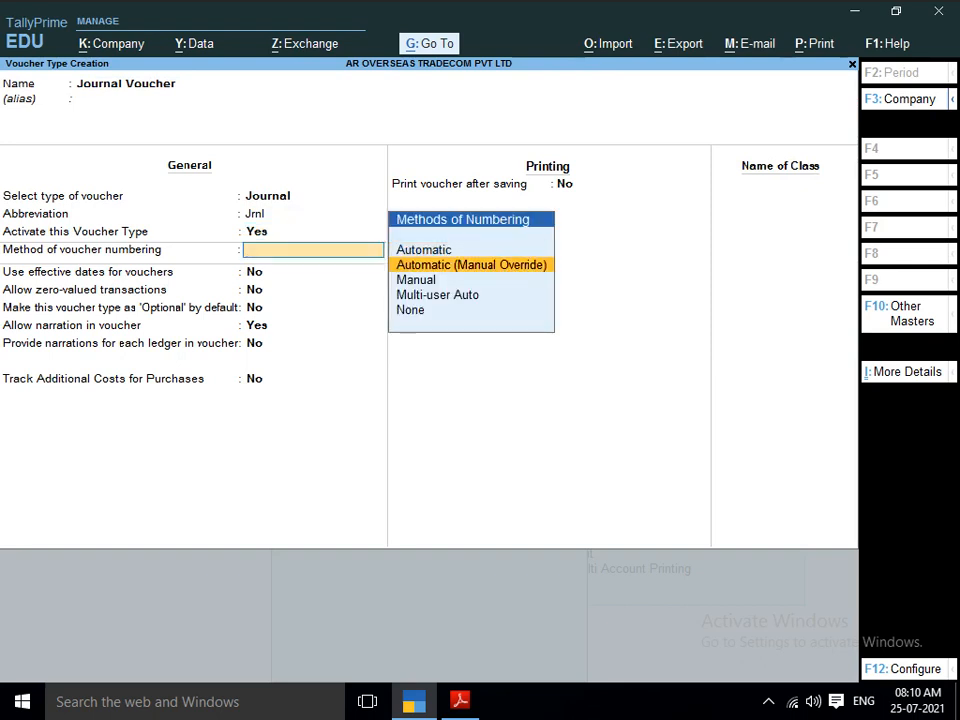
key("Return")
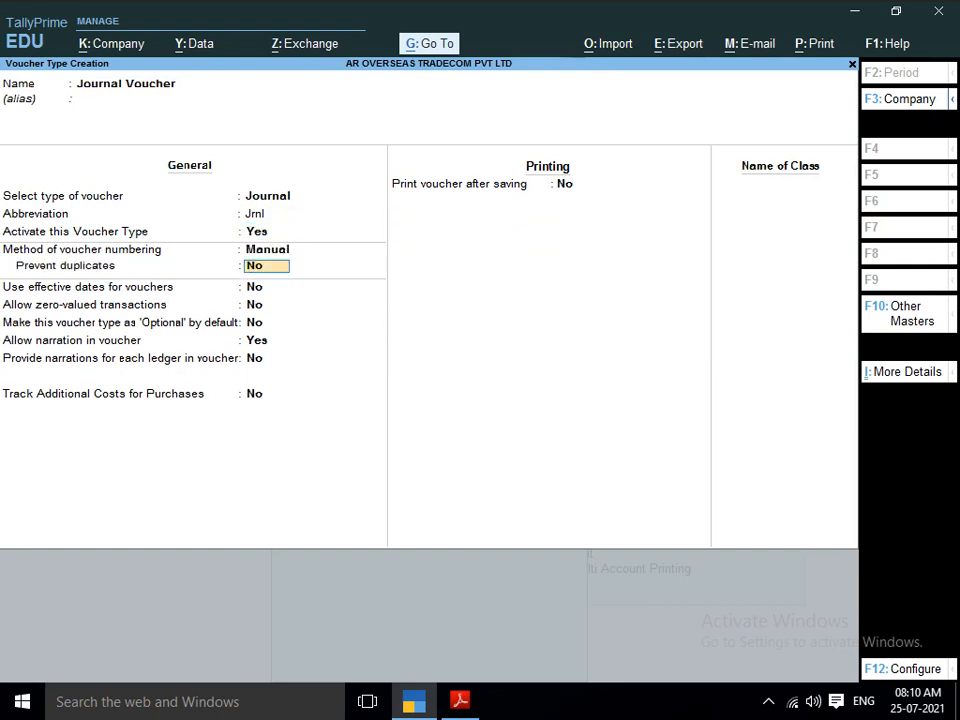
key("Return")
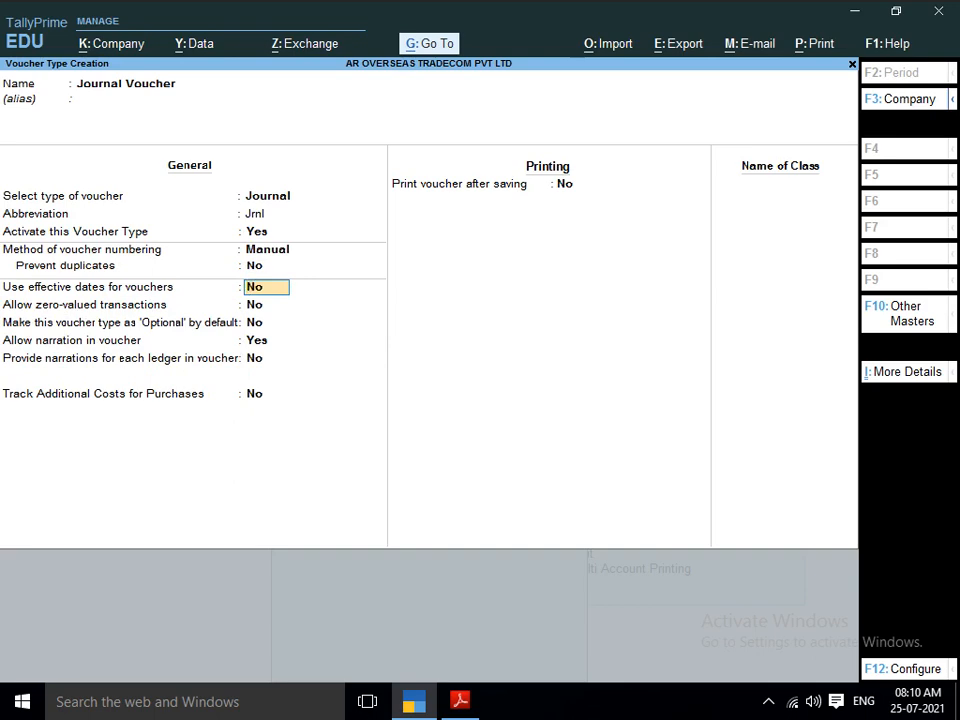
key("ctrl+a")
key("Escape")
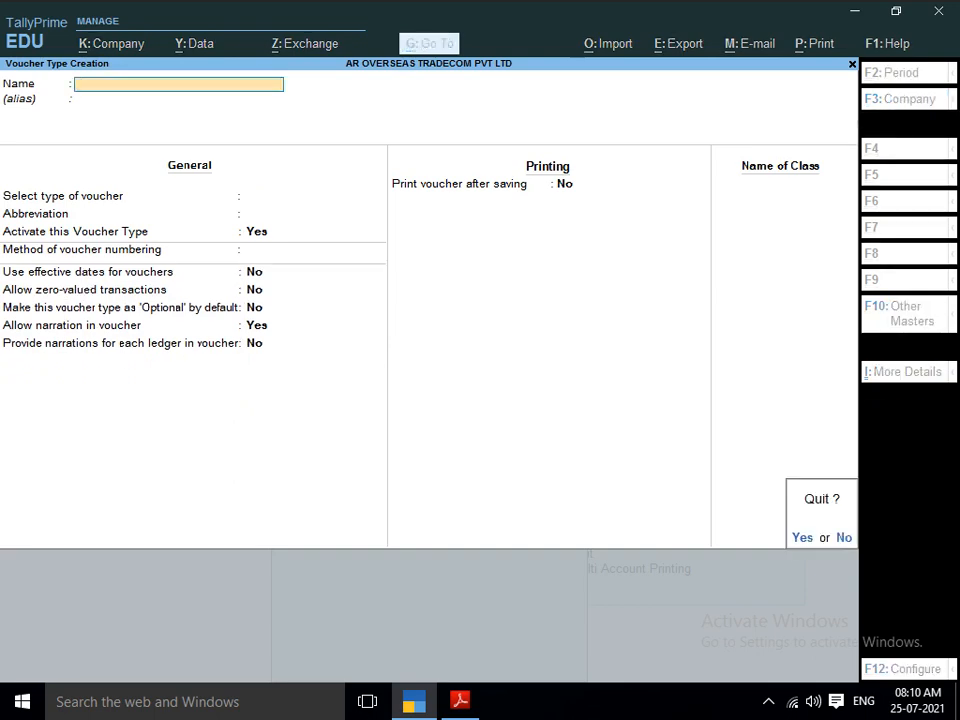
Leave voucher type creation, return to the Gateway of Tally and open a new journal voucher
key("y")
key("Escape")
key("Escape")
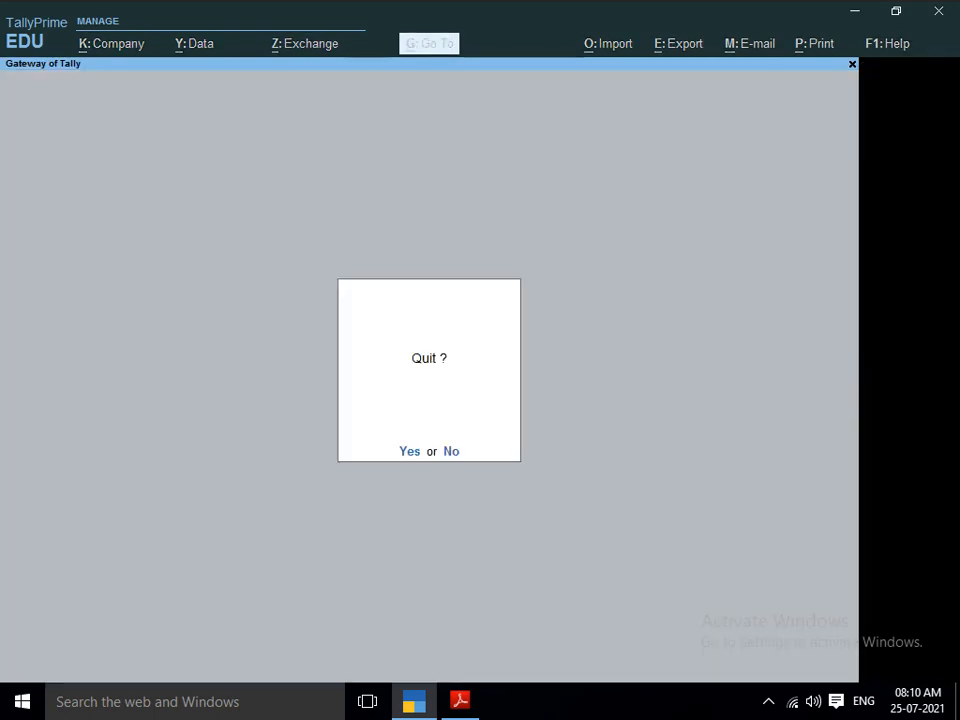
key("n")
key("Down")
key("Down")
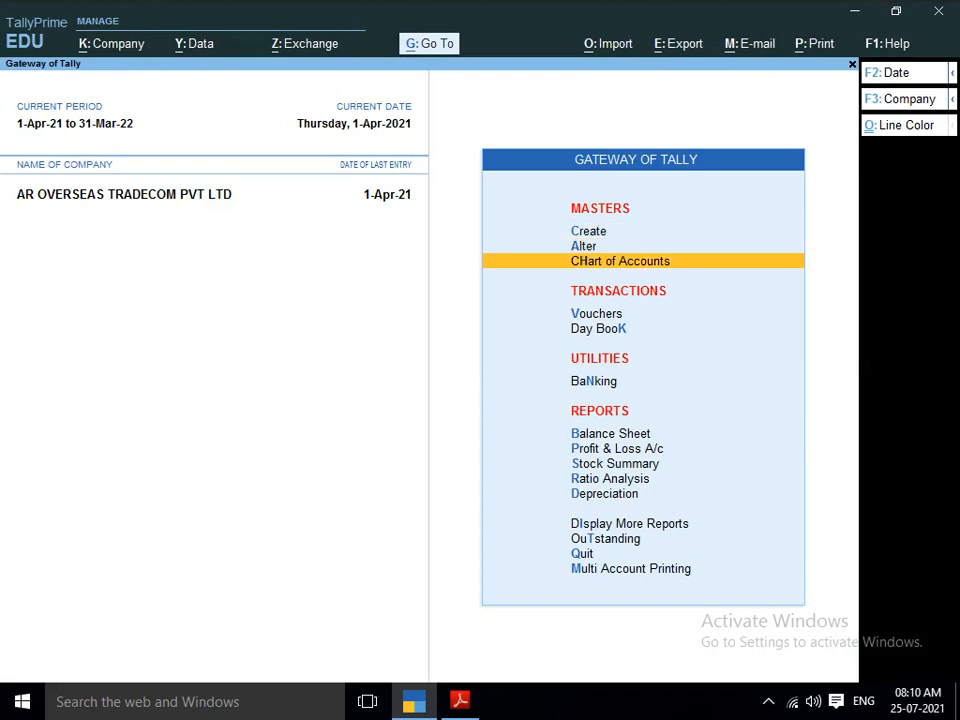
key("v")
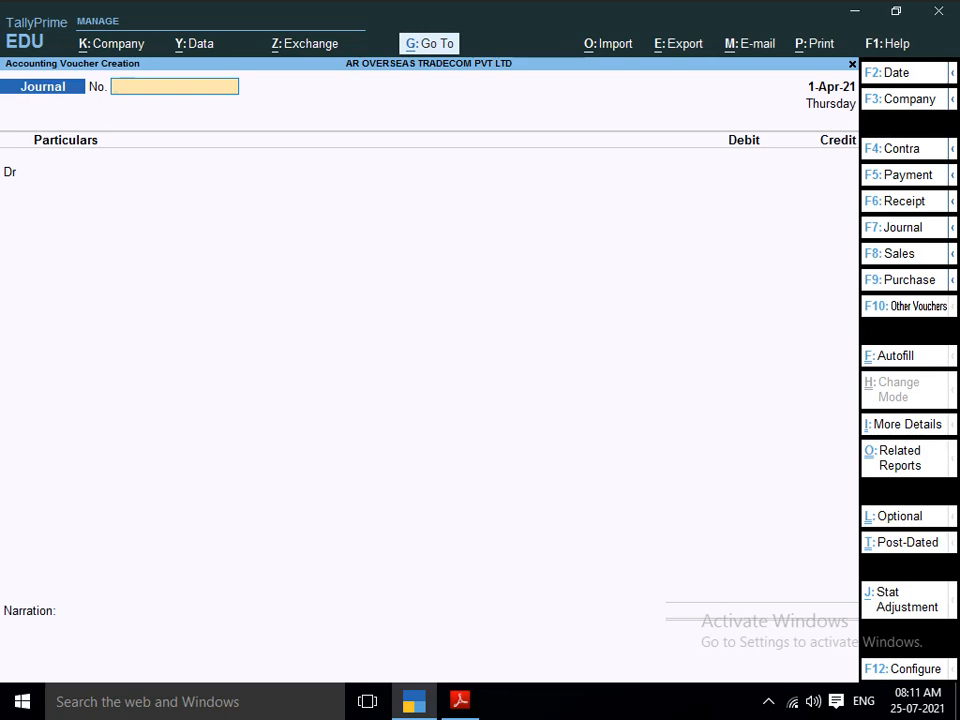
Switch to Adobe Reader and look up the bill number on the second ICM Logistics invoice
key("alt+Tab")
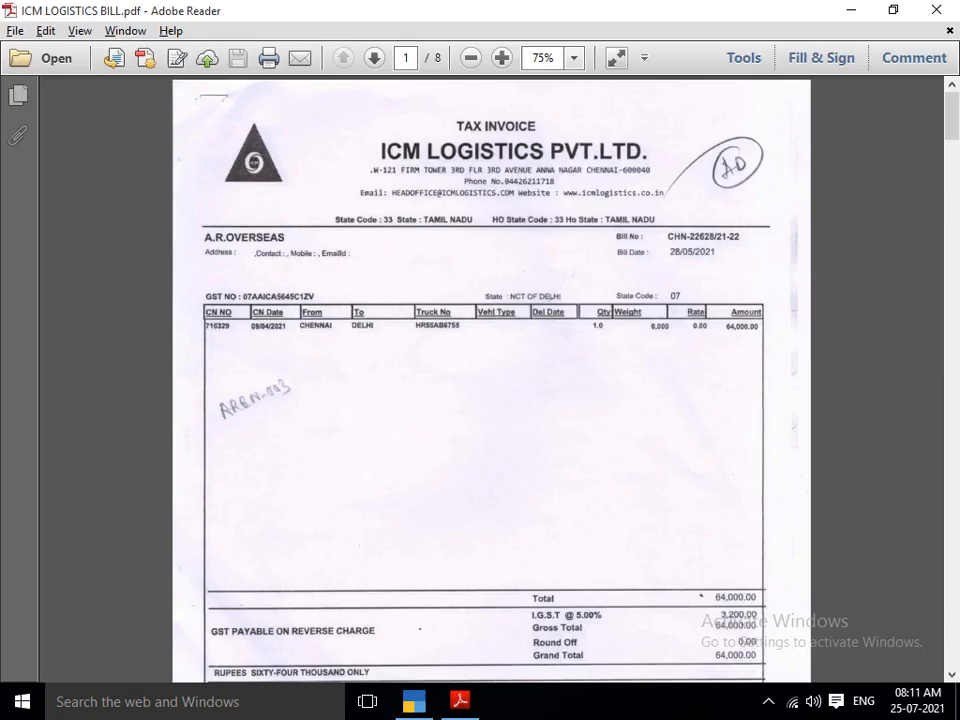
scroll(491, 380, "down", 12)
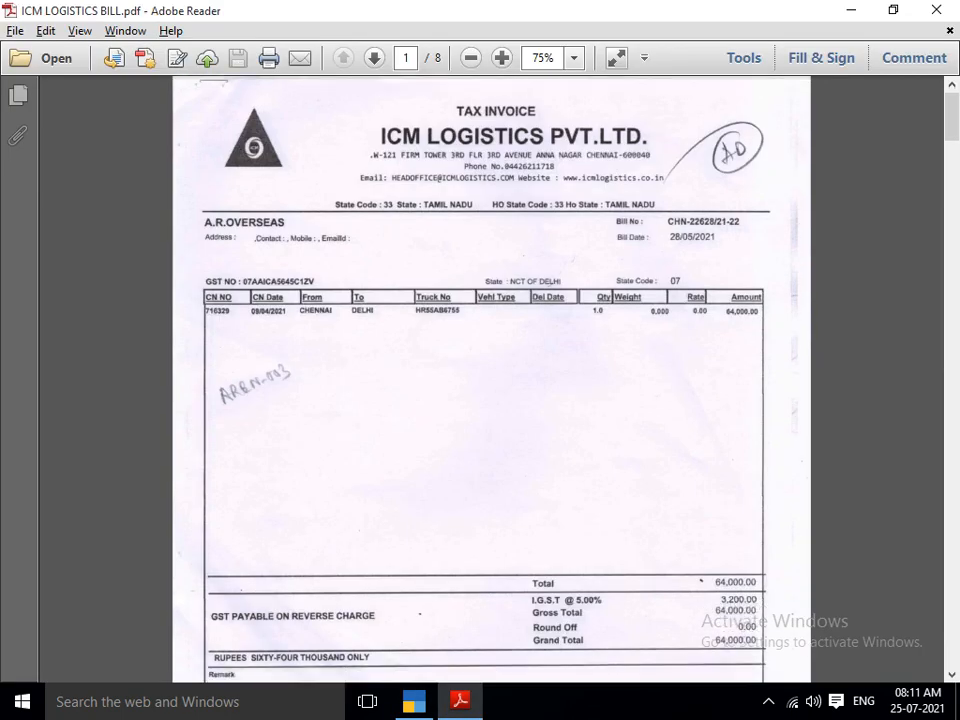
scroll(491, 380, "down", 4)
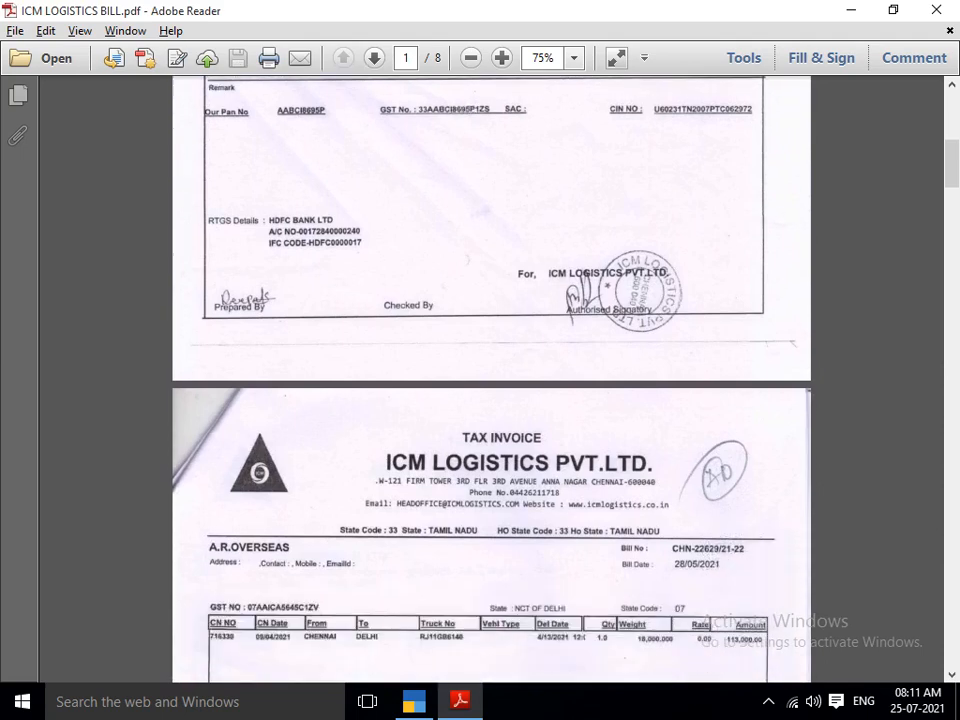
scroll(491, 380, "down", 1)
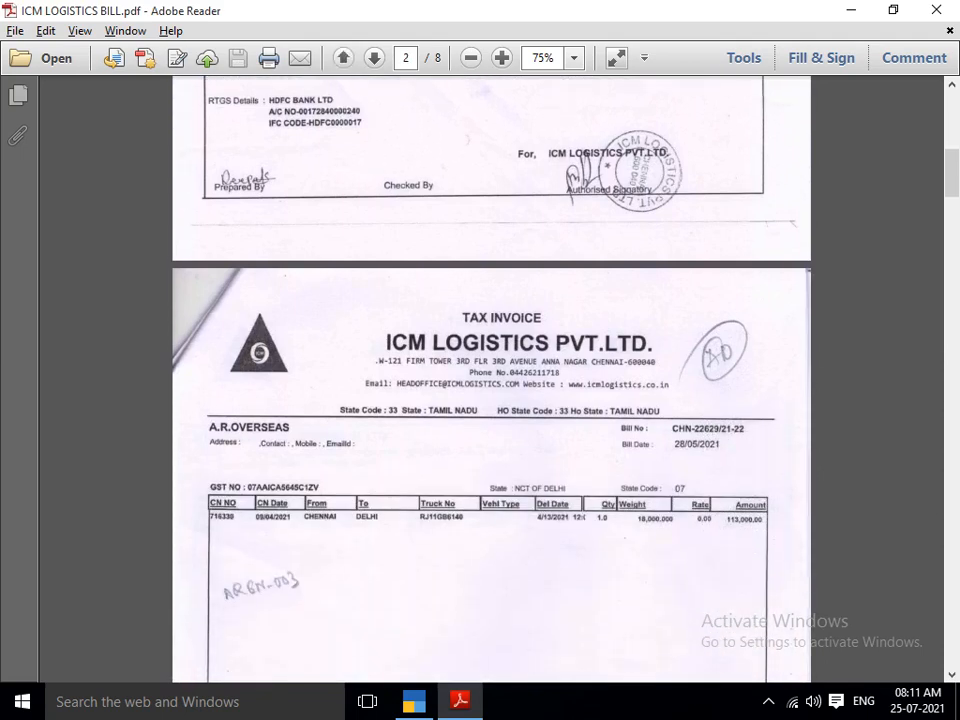
Switch back to TallyPrime and enter the second invoice's bill number, CHN-22629/21-22, as the journal voucher number, checking it against the PDF
key("alt+Tab")
type("c")
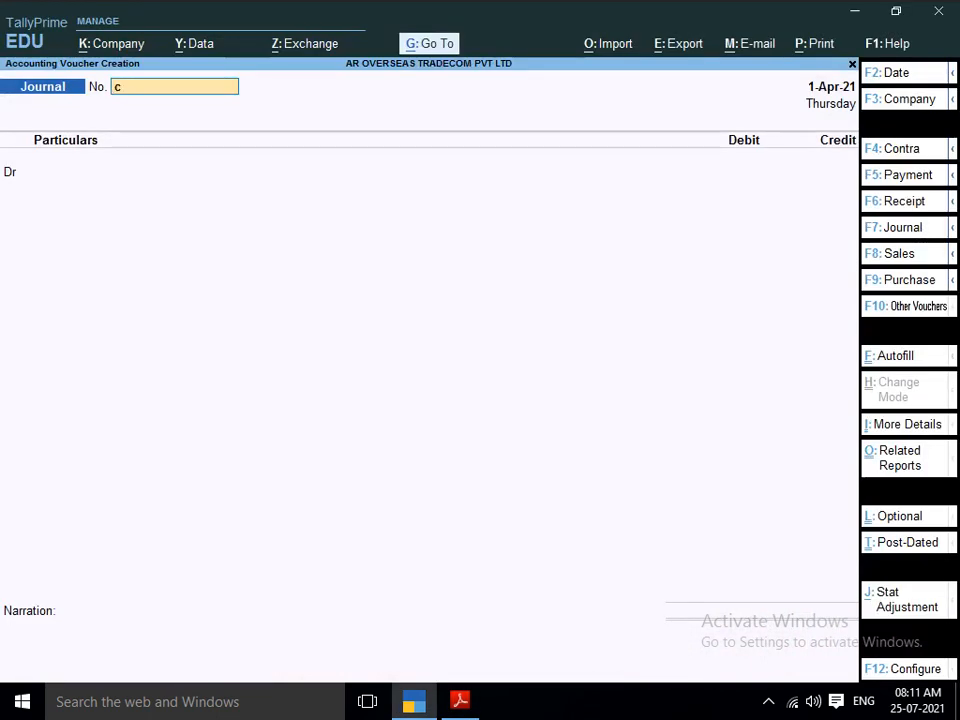
type("hn")
key("BackSpace")
key("BackSpace")
key("BackSpace")
type("ch")
key("BackSpace")
key("BackSpace")
type("chn")
key("alt+Tab")
key("alt+Tab")
key("alt+Tab")
key("alt+Tab")
type("-22")
key("alt+Tab")
key("alt+Tab")
type("629")
key("alt+Tab")
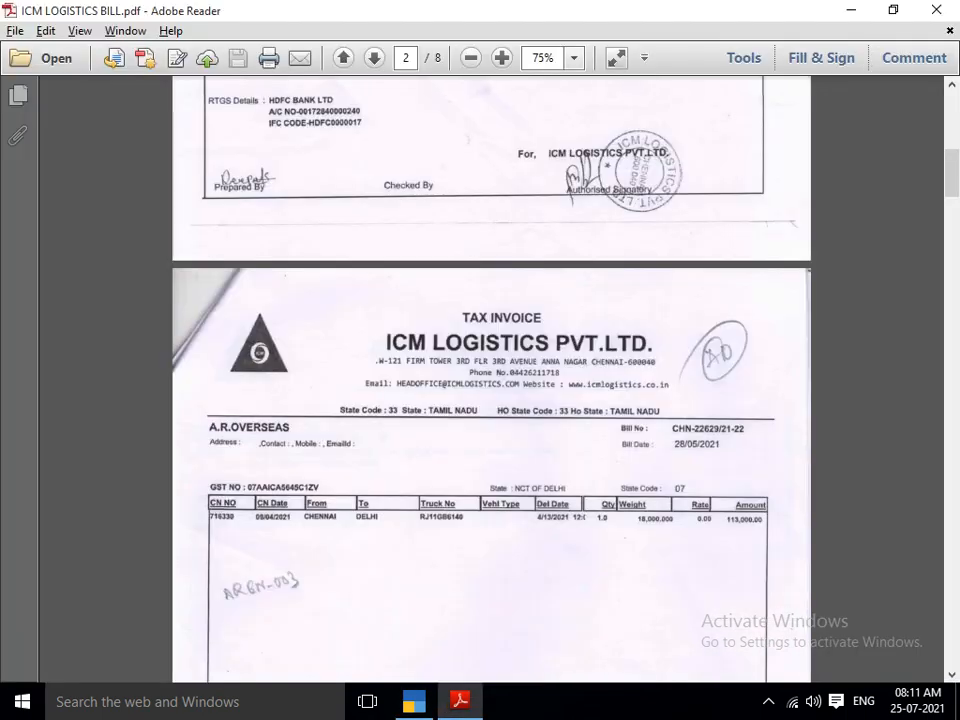
key("alt+Tab")
type("/")
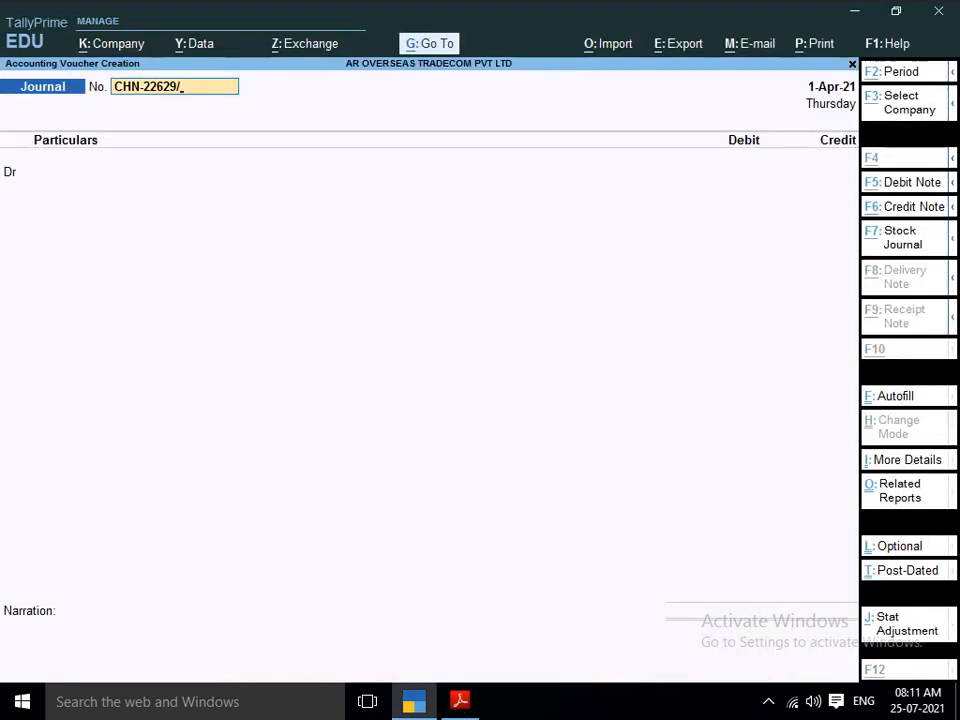
key("alt+Tab")
key("alt+Tab")
type("21-22")
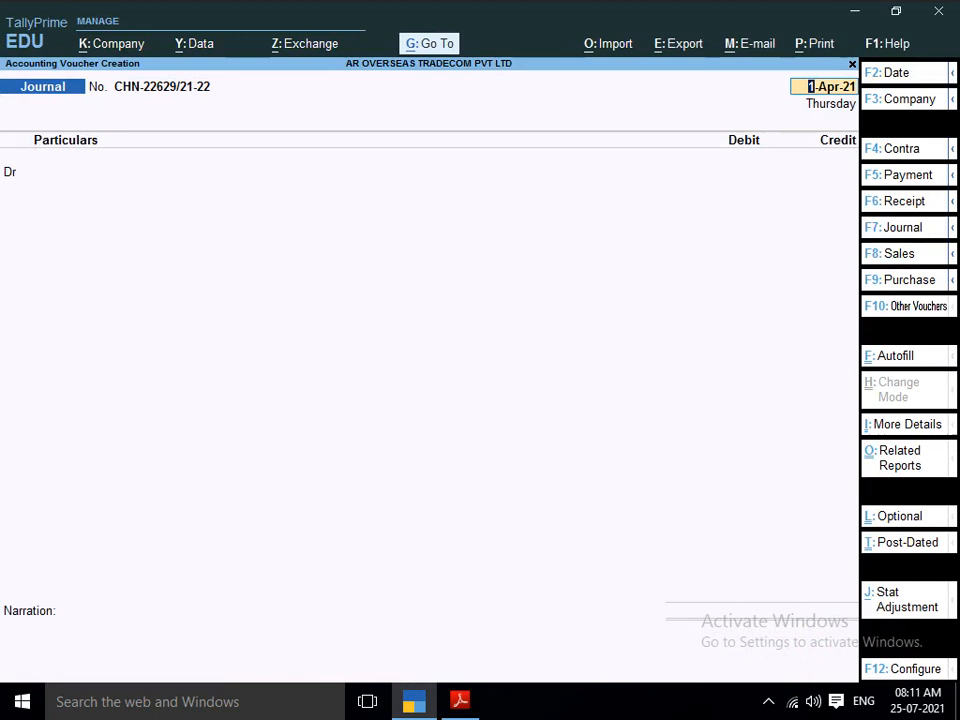
Debit Freight & Forwarding Charges with 113000, reading the amount from the second ICM Logistics invoice in Adobe Reader and returning to TallyPrime
key("Return")
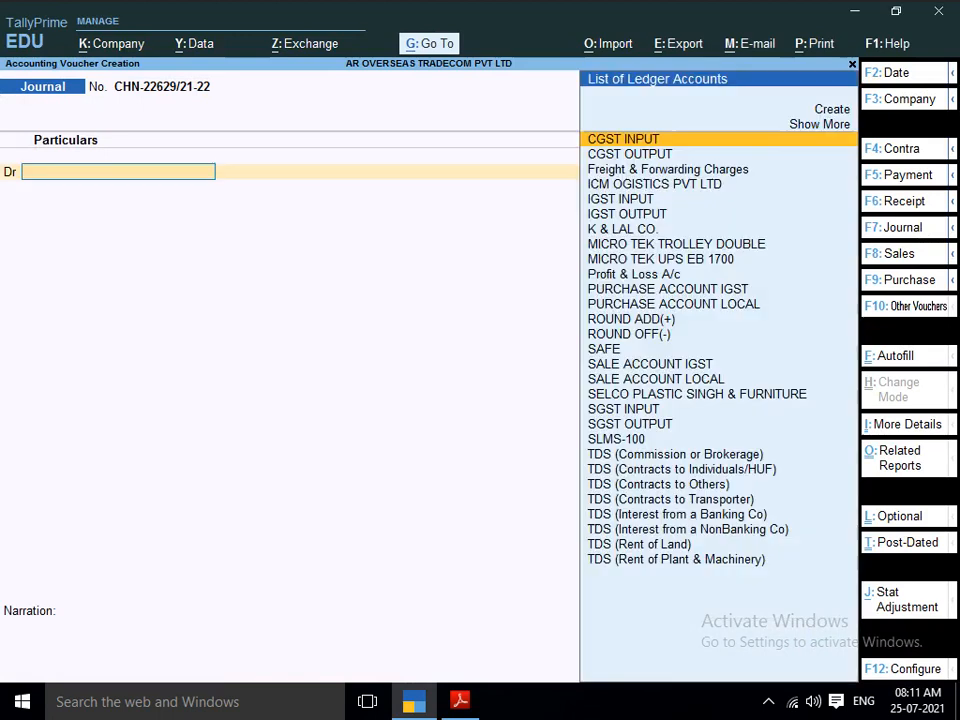
type("FRE")
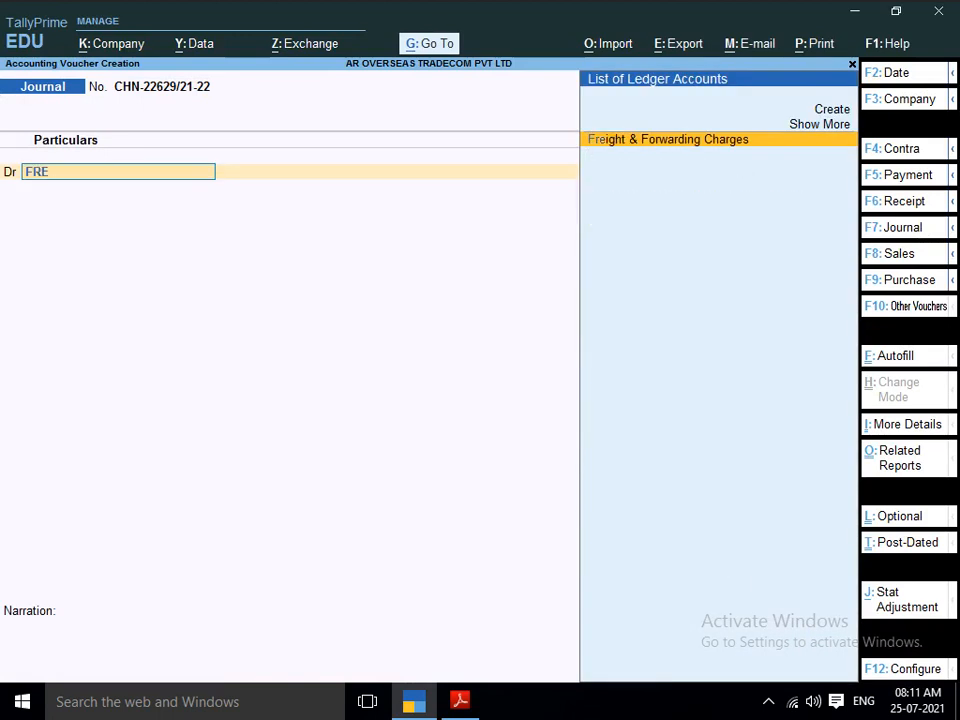
key("Return")
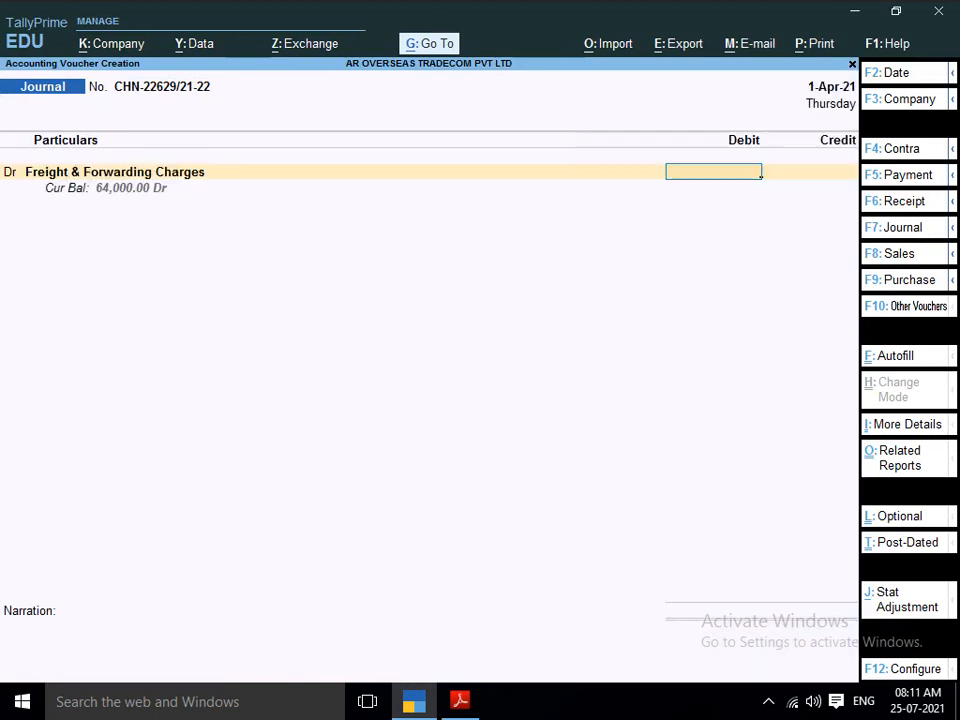
key("ctrl")
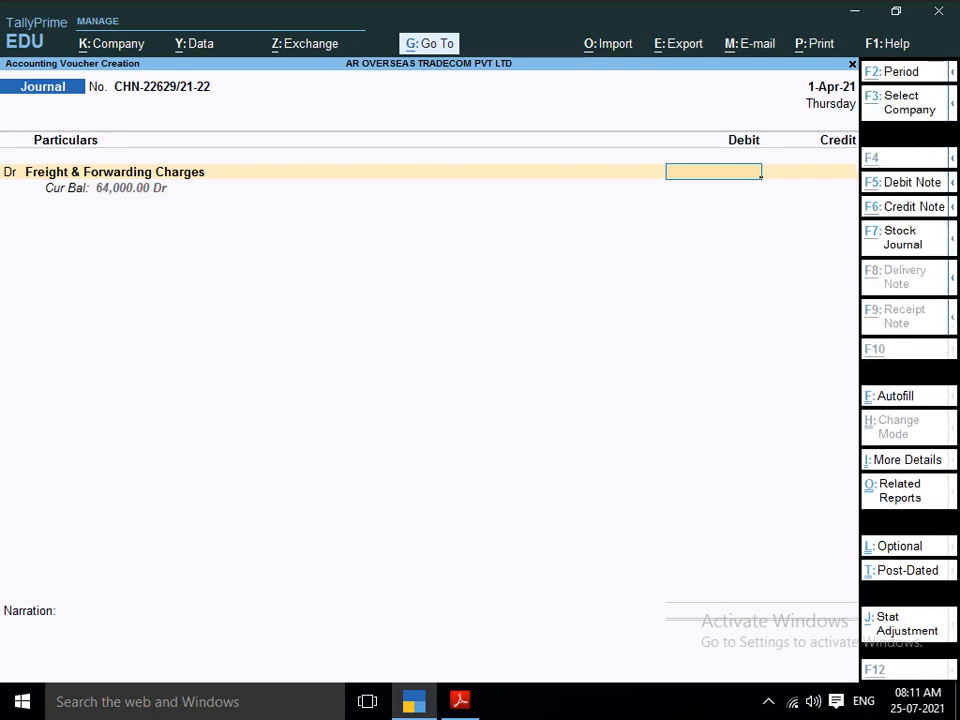
key("alt+Tab")
scroll(490, 380, "down", 5)
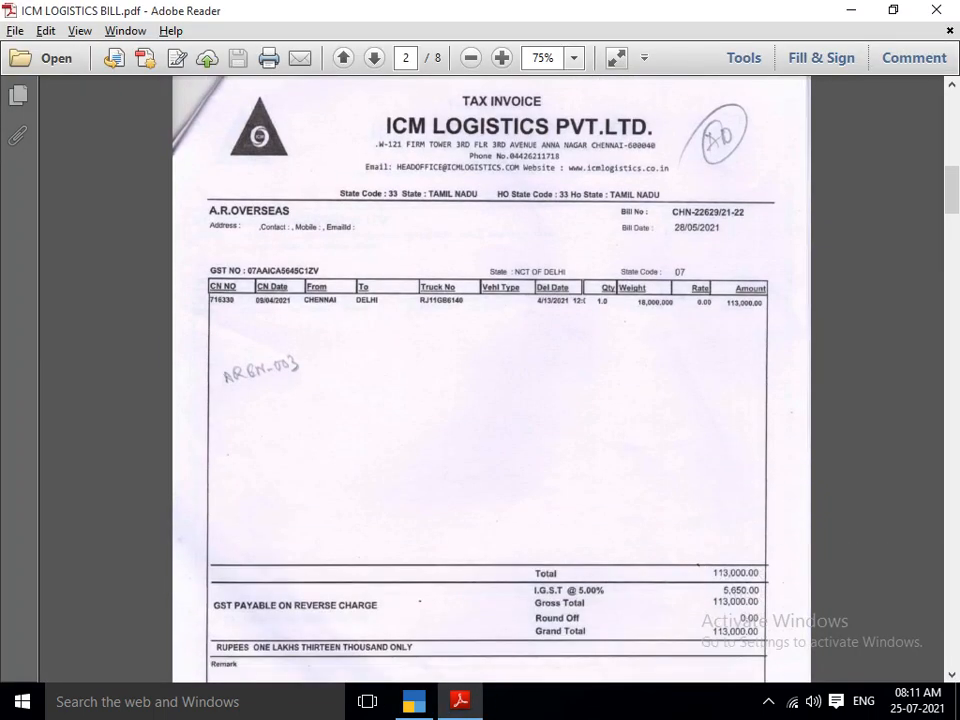
scroll(490, 380, "down", 1)
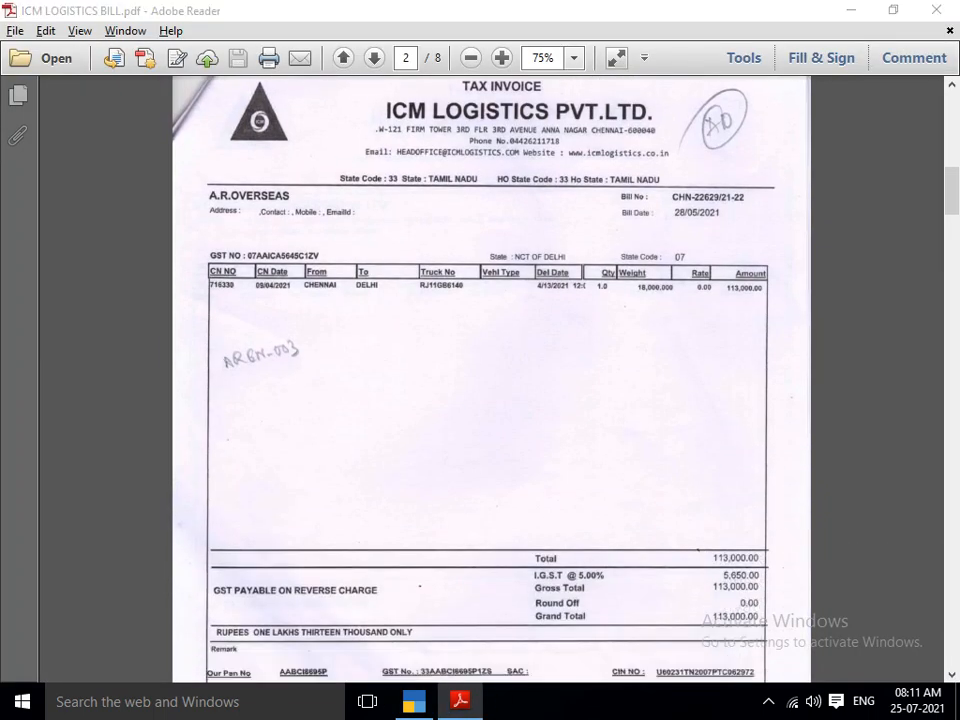
key("alt+Tab")
type("11300")
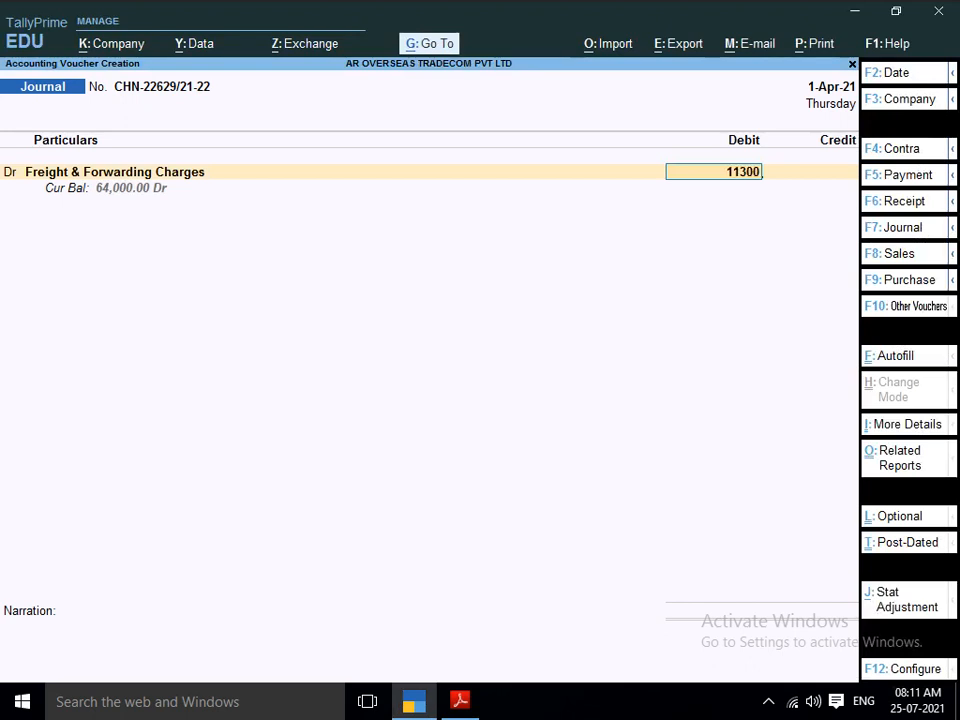
type("0")
key("Return")
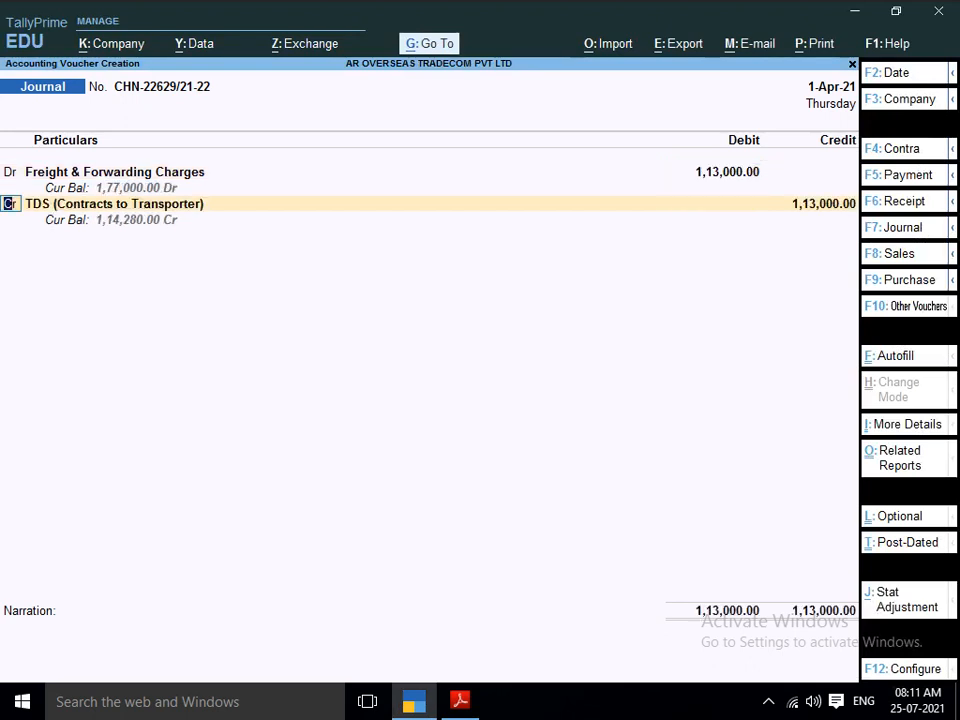
Change the credit line's ledger to ICM OGISTICS PVT LTD and accept 1,10,740.00 as its amount
key("Return")
key("Return")
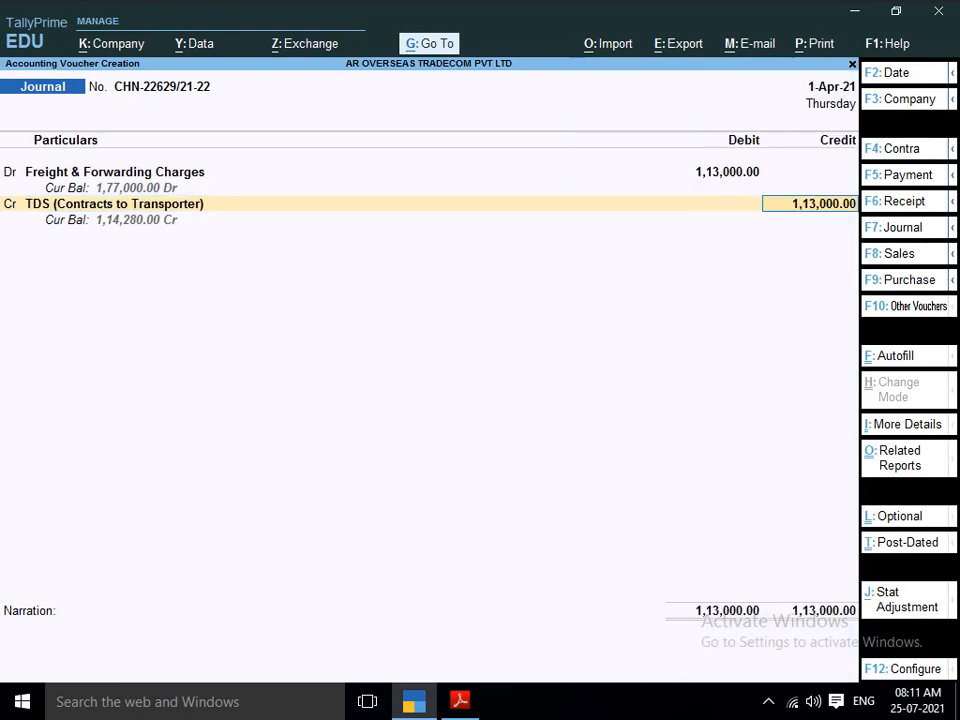
key("BackSpace")
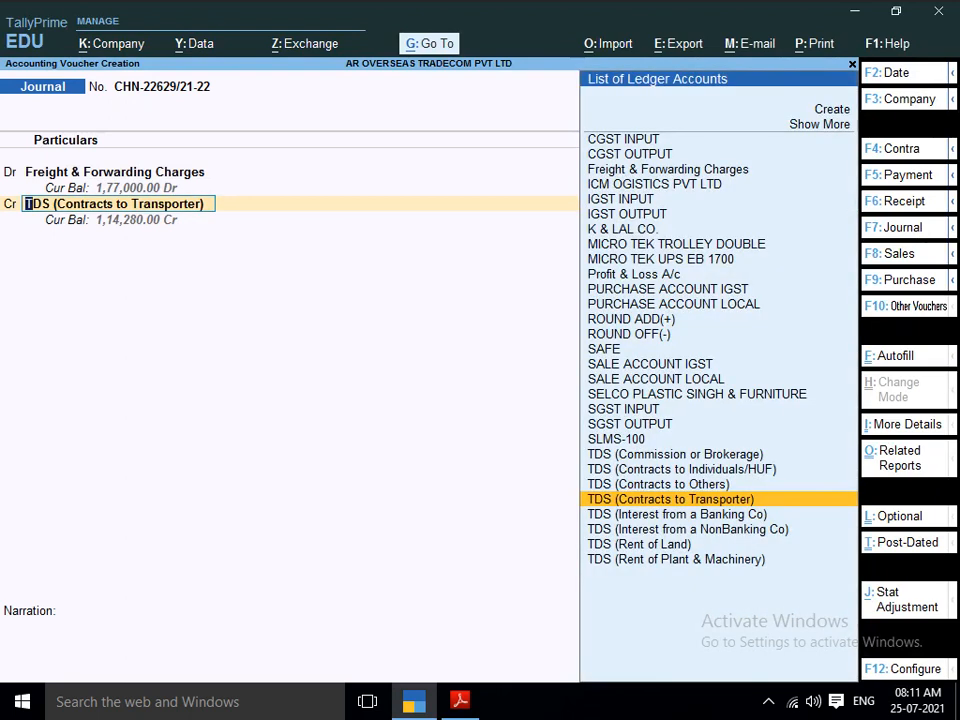
type("ICM")
key("Return")
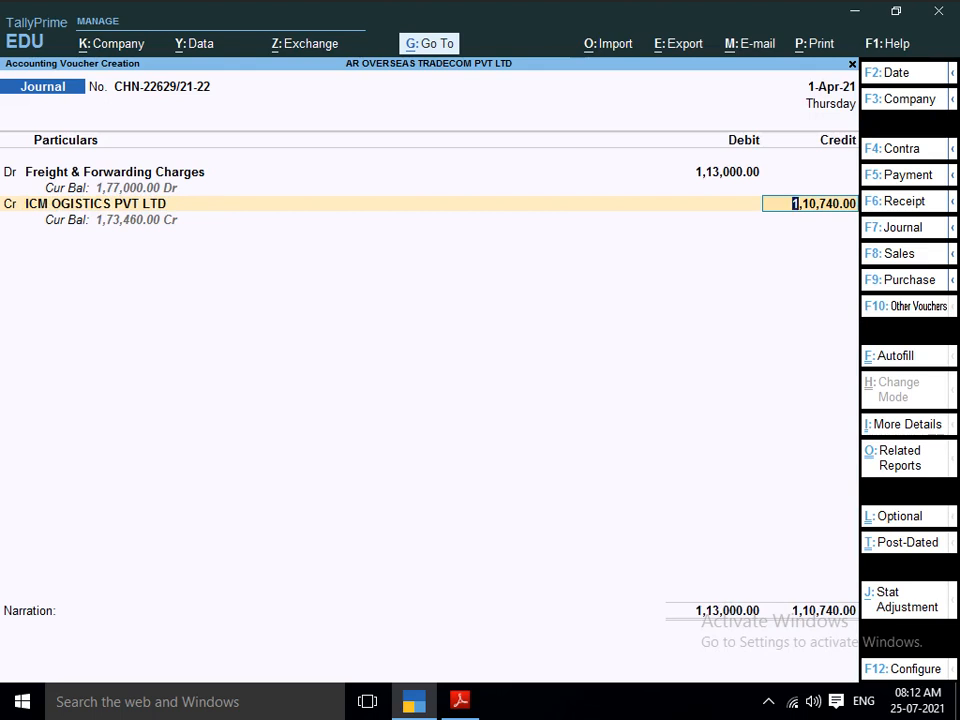
key("Return")
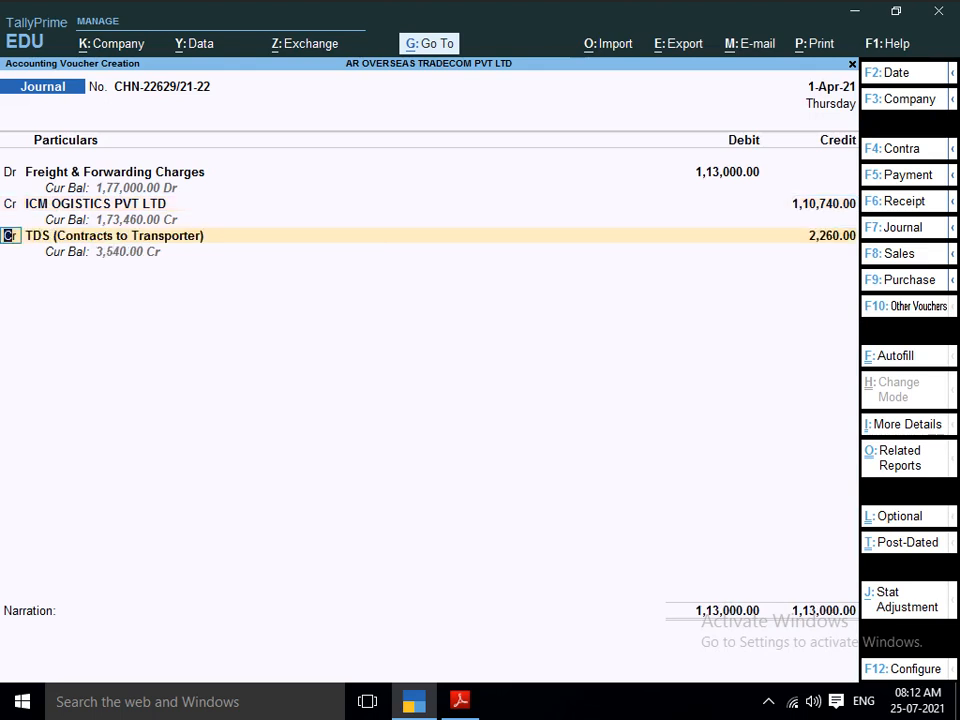
Credit TDS (Contracts to Transporter) with 2,260.00, leave the narration blank and save the journal voucher
key("Return")
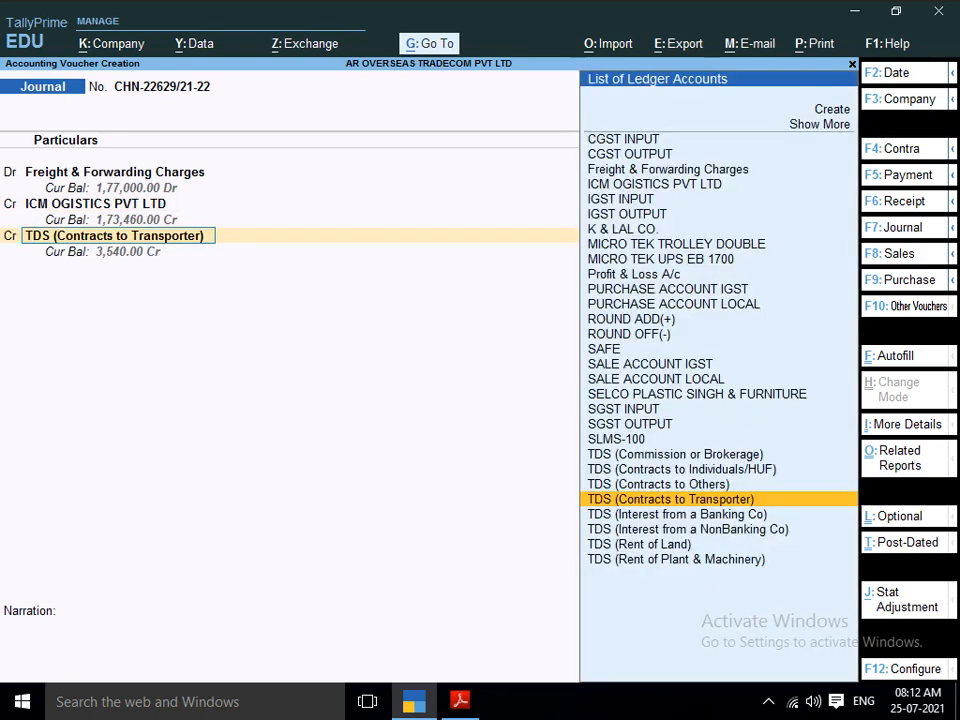
key("Return")
key("Return")
key("Return")
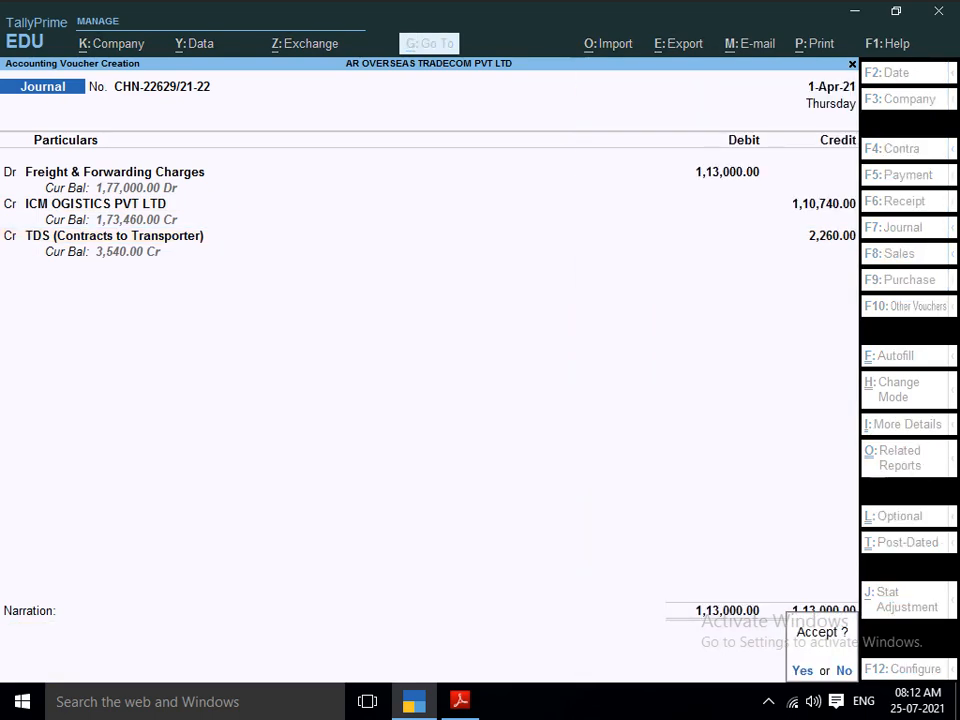
key("Return")
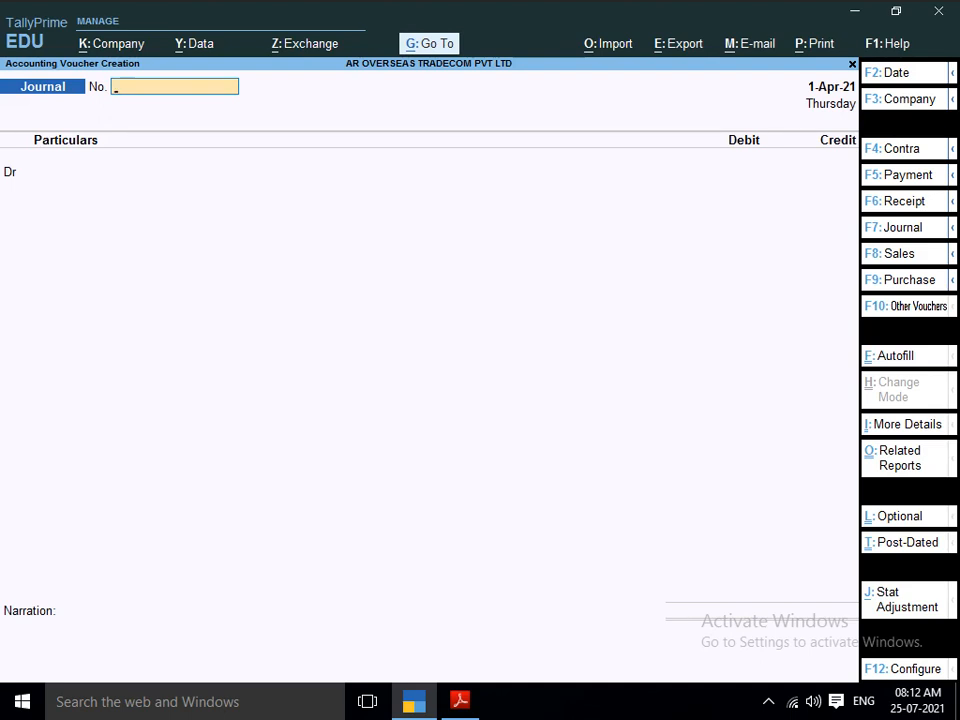
Quit journal entry to the Gateway of Tally and open a new purchase voucher dated 1-Apr-21
key("Escape")
key("Return")
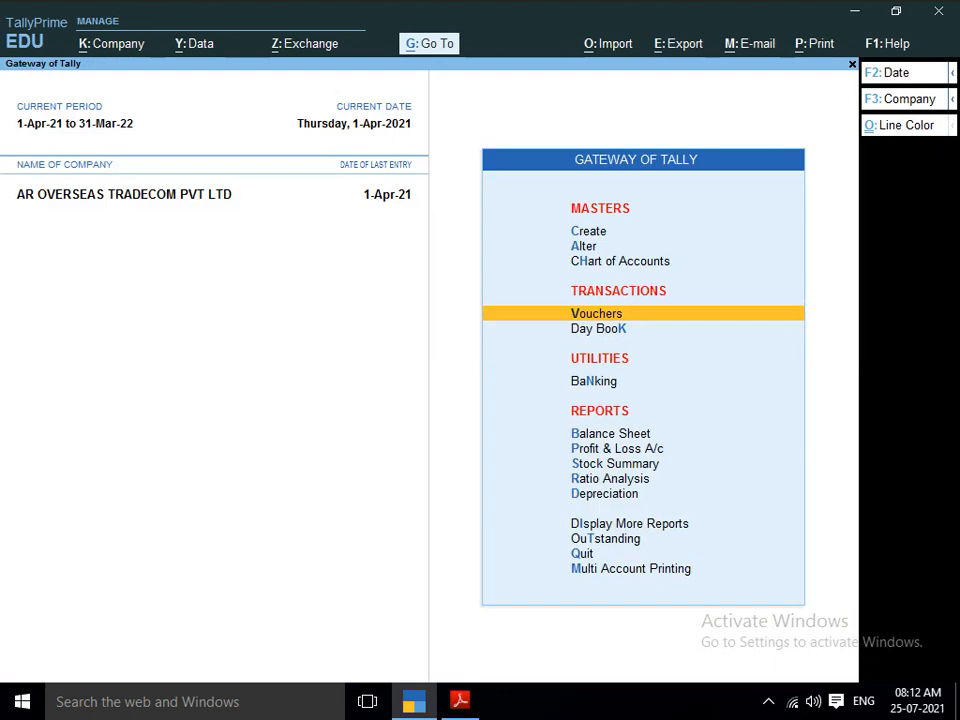
key("Return")
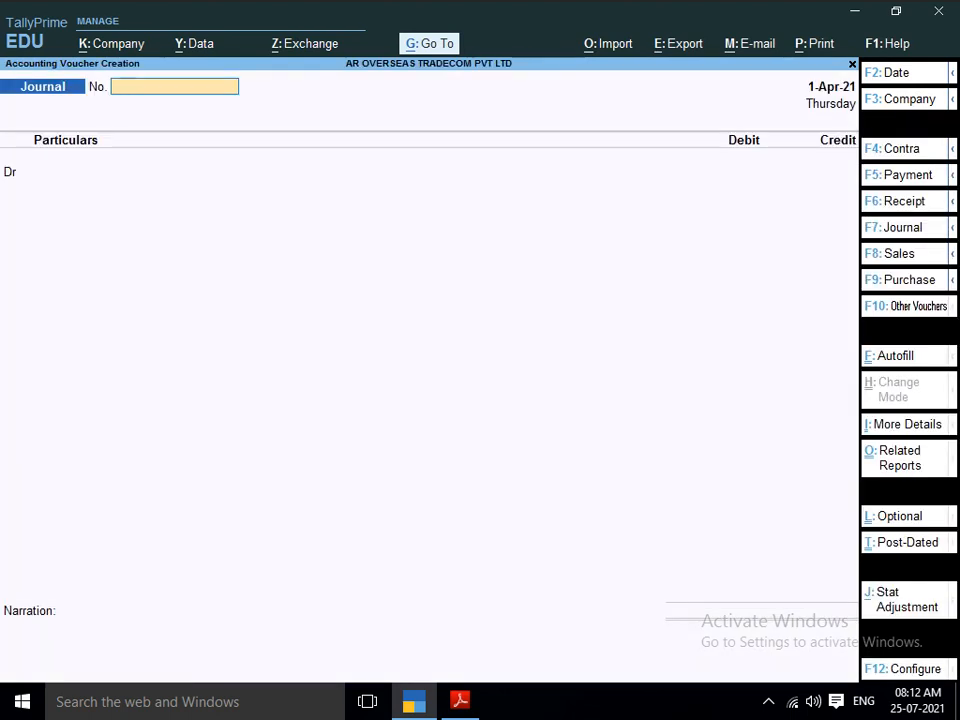
key("F9")
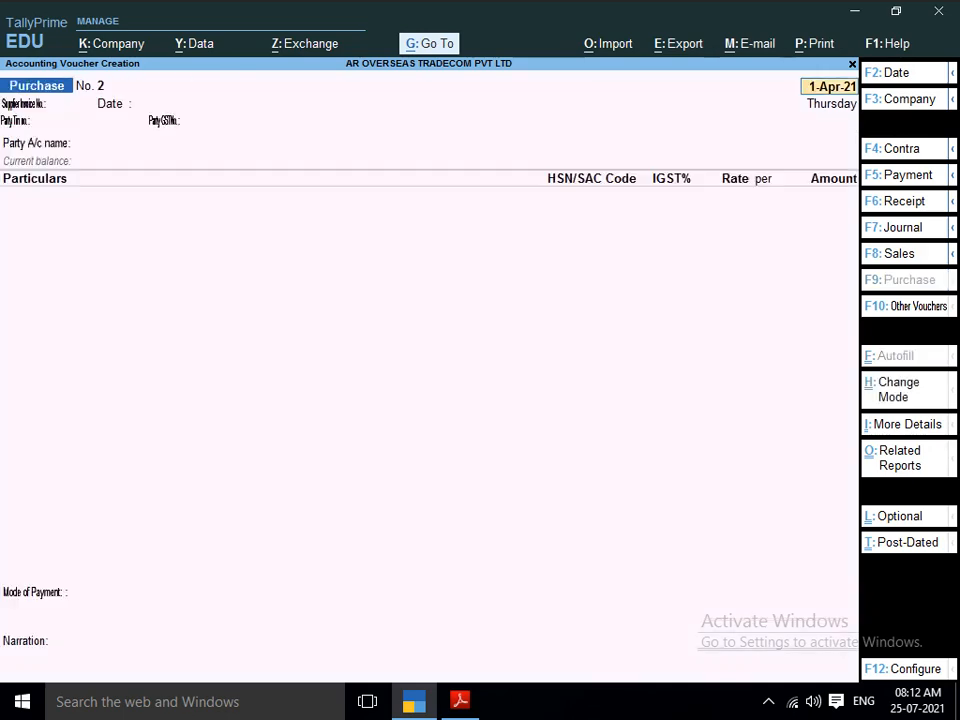
key("Return")
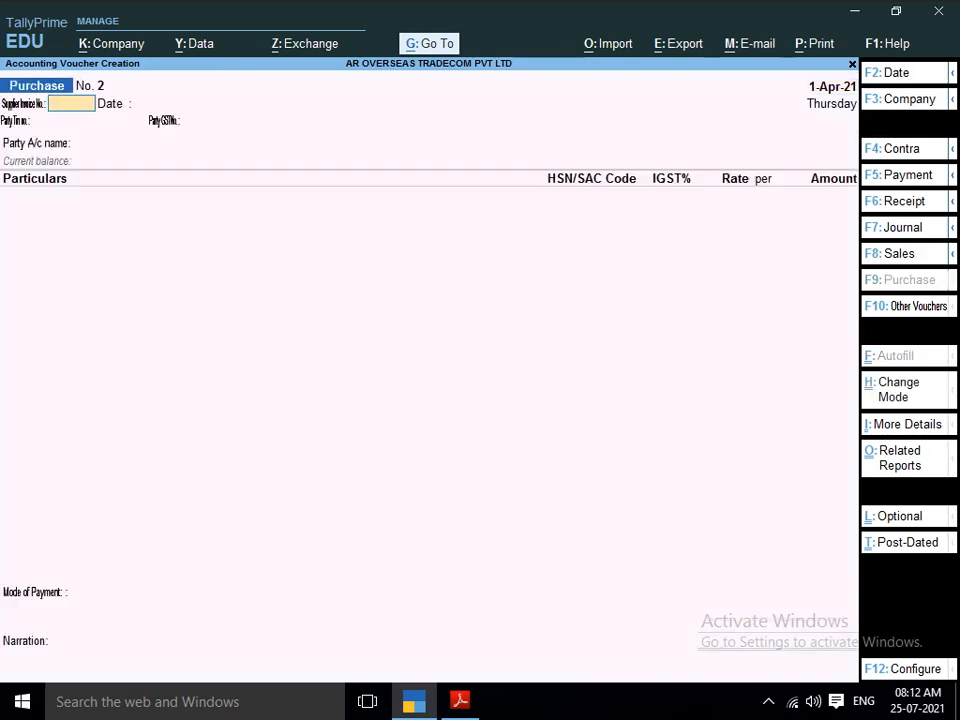
Look up the third invoice's bill number in Adobe Reader and enter CHN/22631/21-22 as TallyPrime's supplier invoice number, keeping the date 1-Apr-21
key("alt+Tab")
scroll(490, 380, "down", 10)
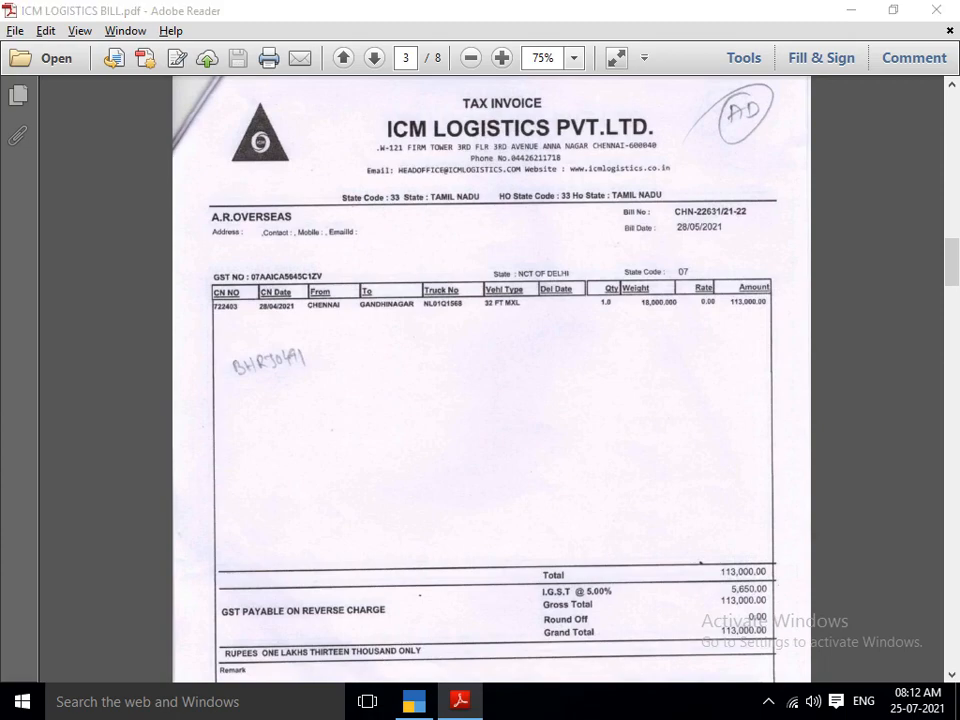
key("alt+Tab")
type("CHN")
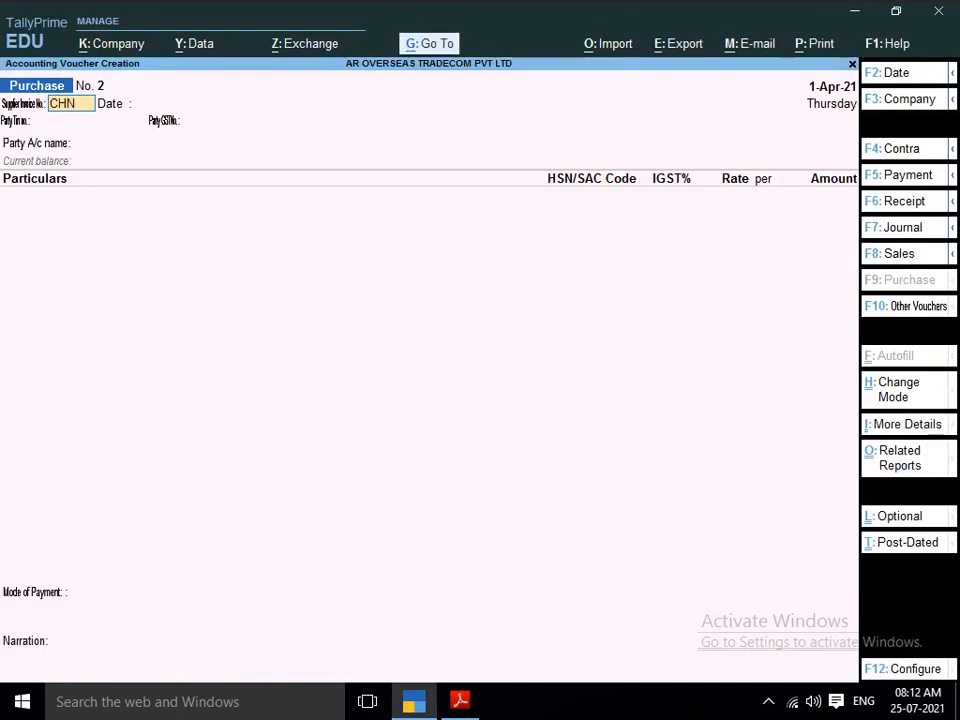
key("alt+Tab")
key("alt+Tab")
type("/22631/21-22")
key("Return")
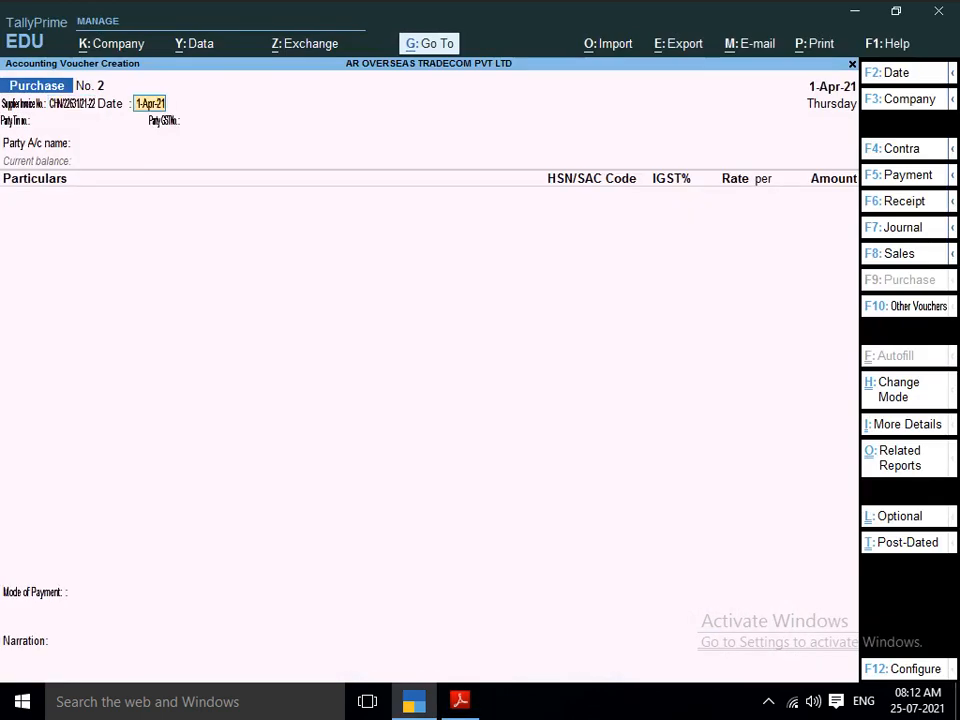
key("Return")
Choose ICM OGISTICS PVT LTD as the party account, leave the receipt details blank and accept the party details
key("Down")
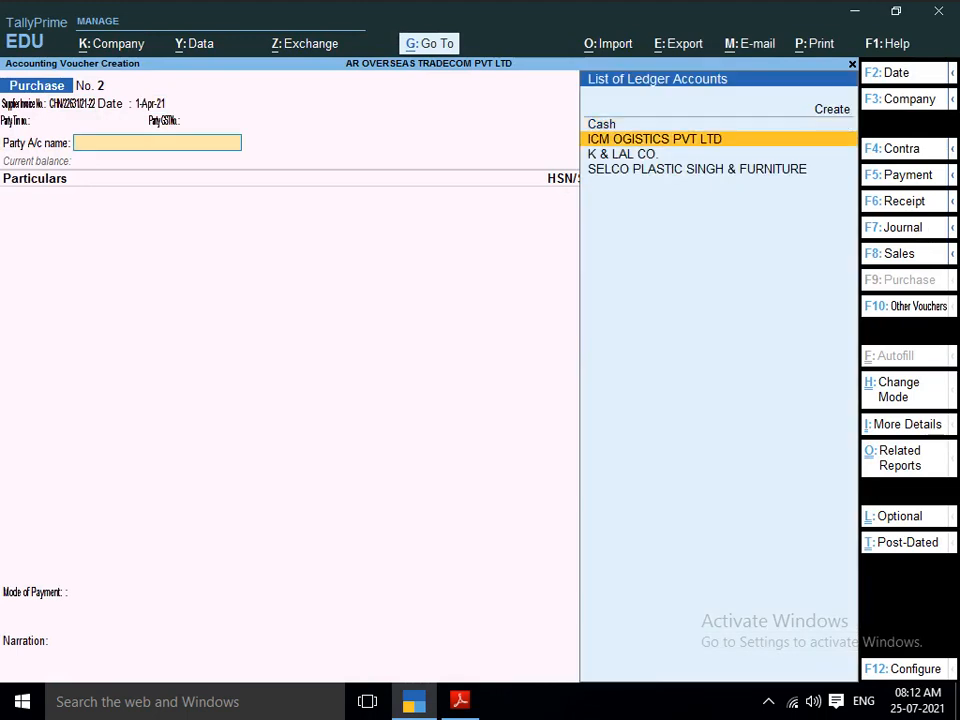
key("Return")
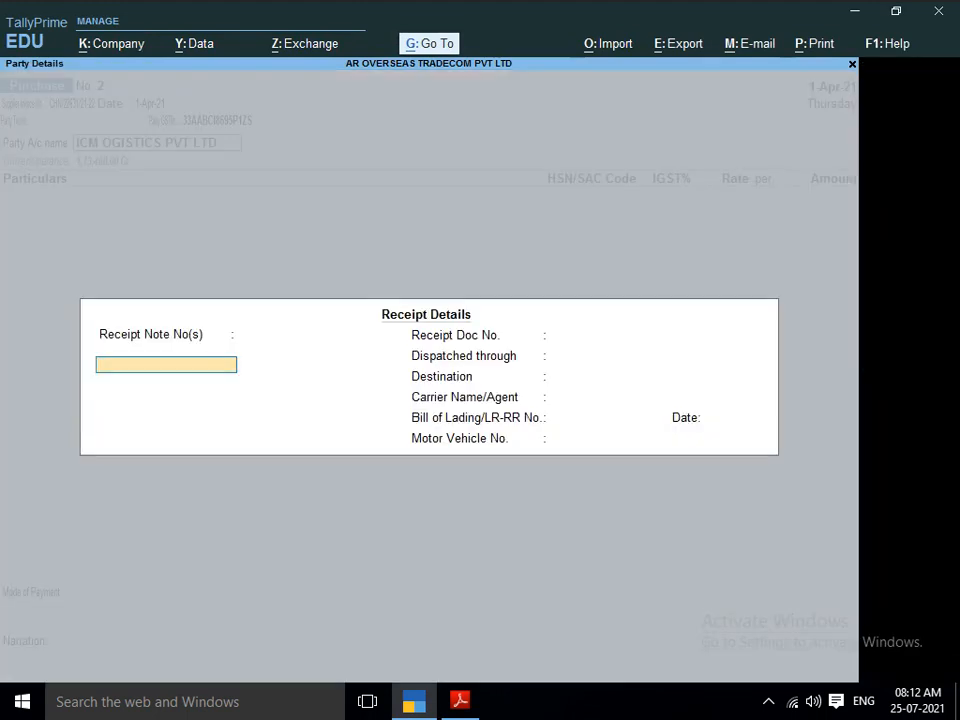
key("Return")
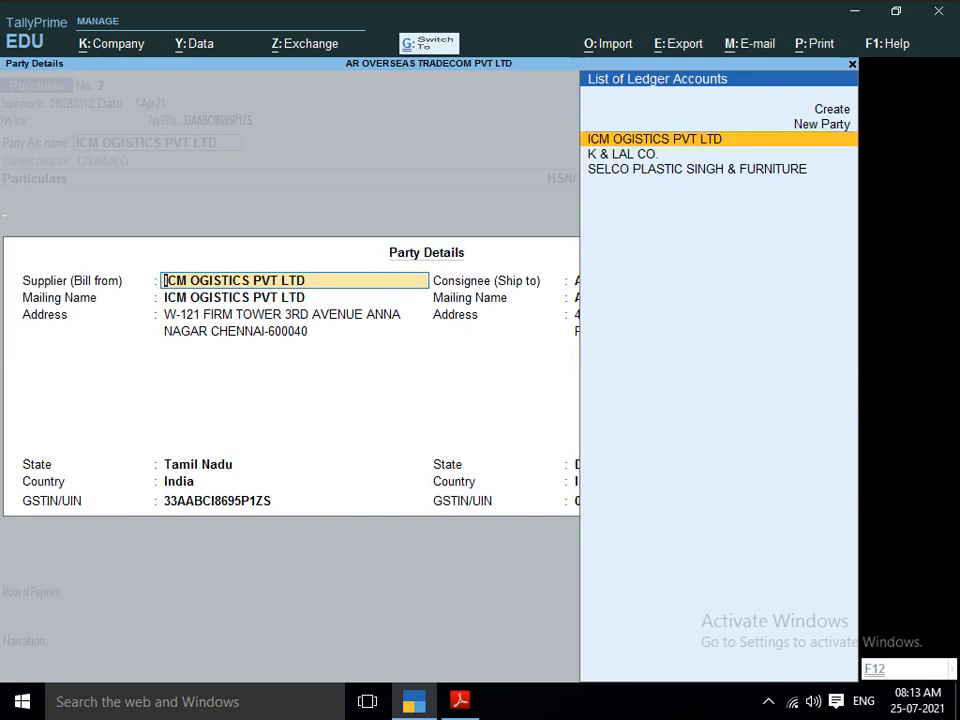
key("ctrl+a")
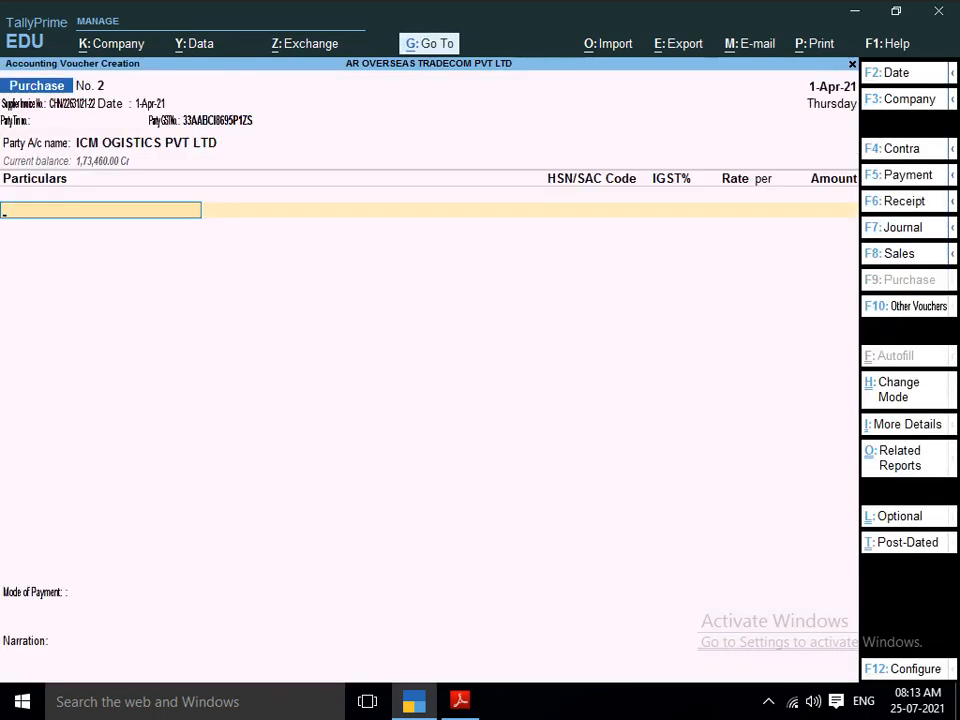
Add Freight & Forwarding Charges as the first particular with no description and keep the voucher mode at Accounting Invoice
type("fr")
key("Return")
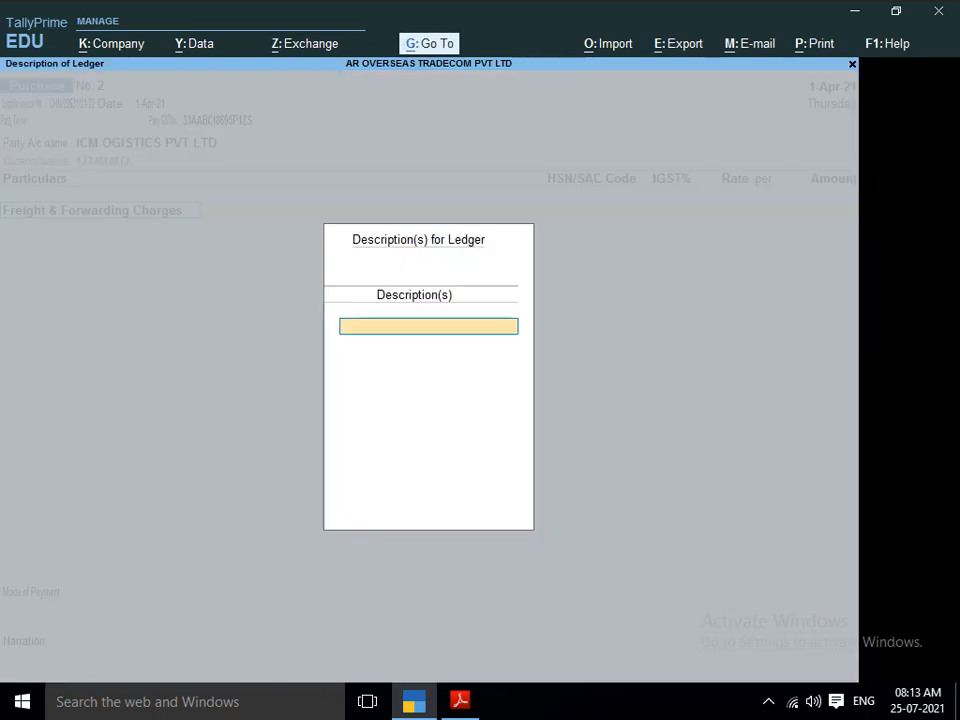
key("Return")
key("Return")
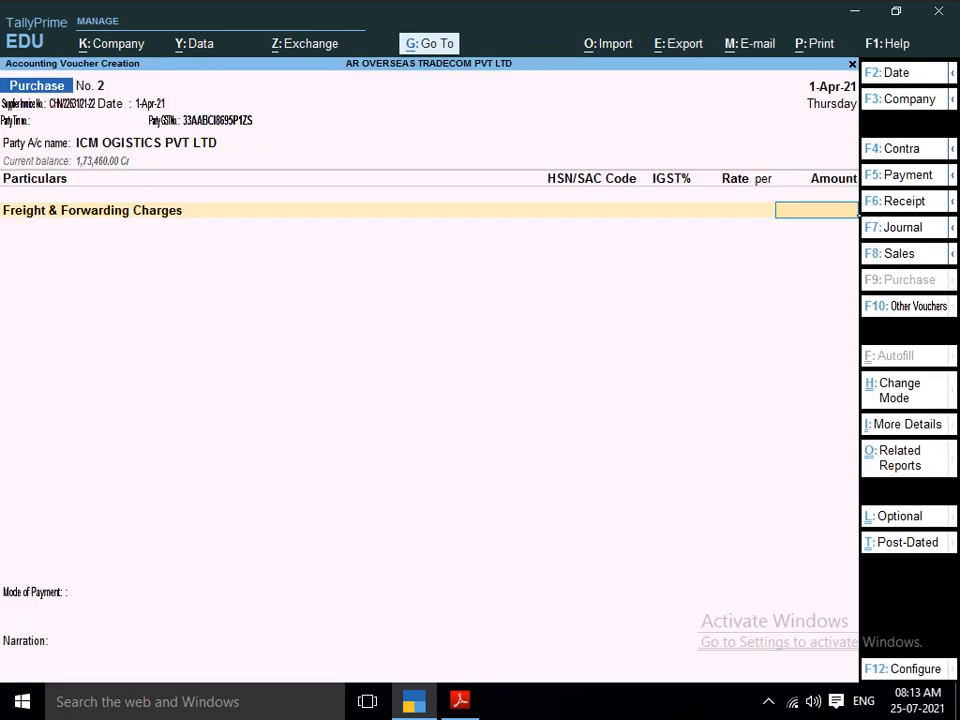
key("ctrl+h")
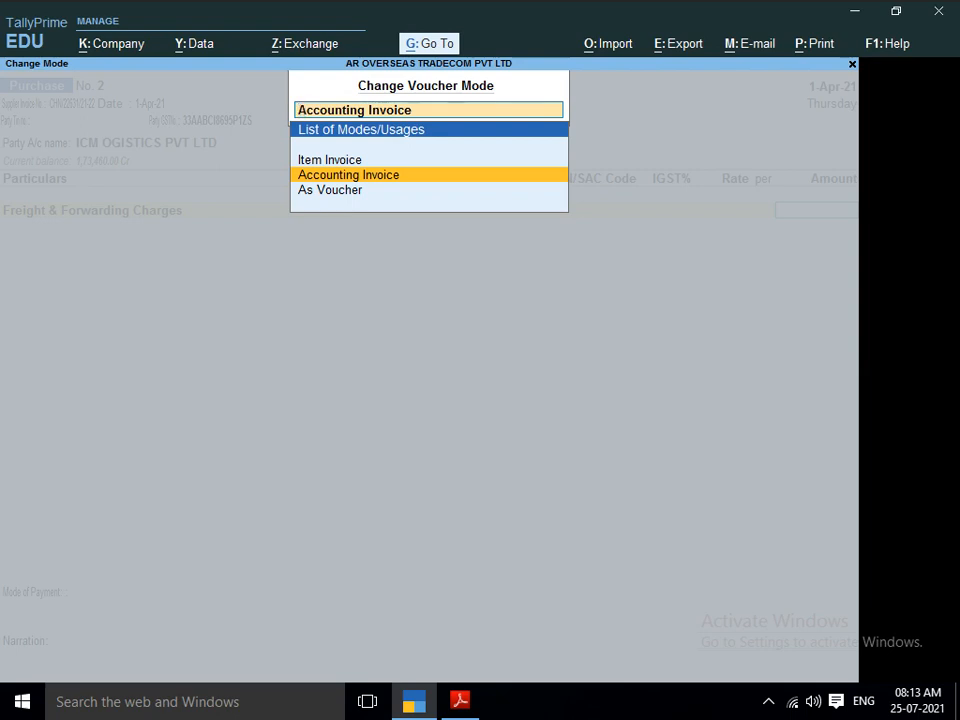
key("Return")
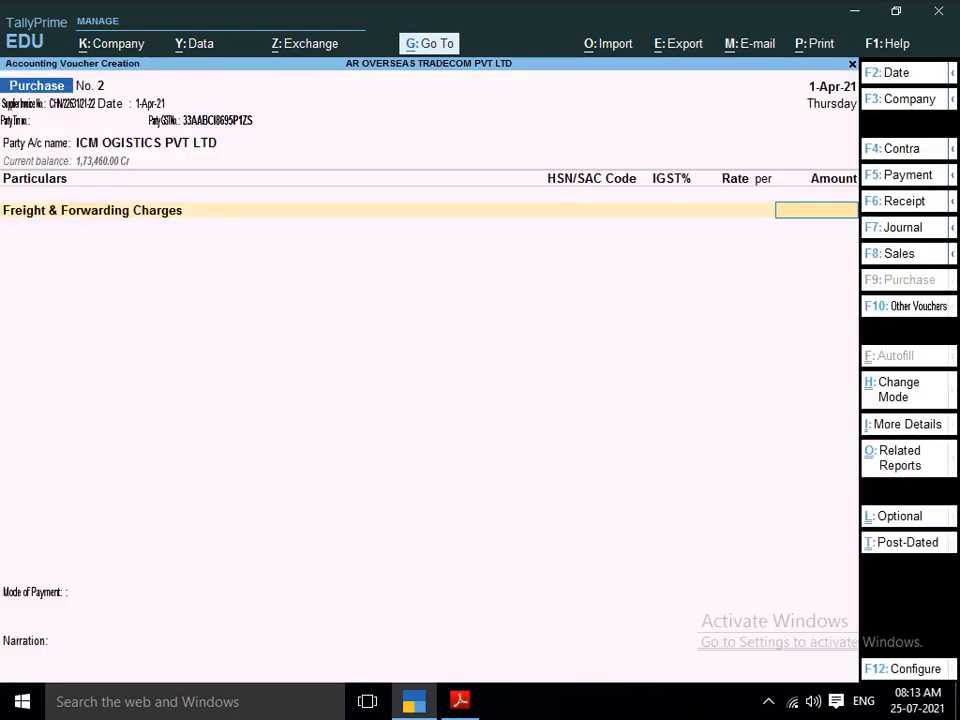
Check the third invoice's total in Adobe Reader and enter 113000 in TallyPrime as the freight amount
key("alt+Tab")
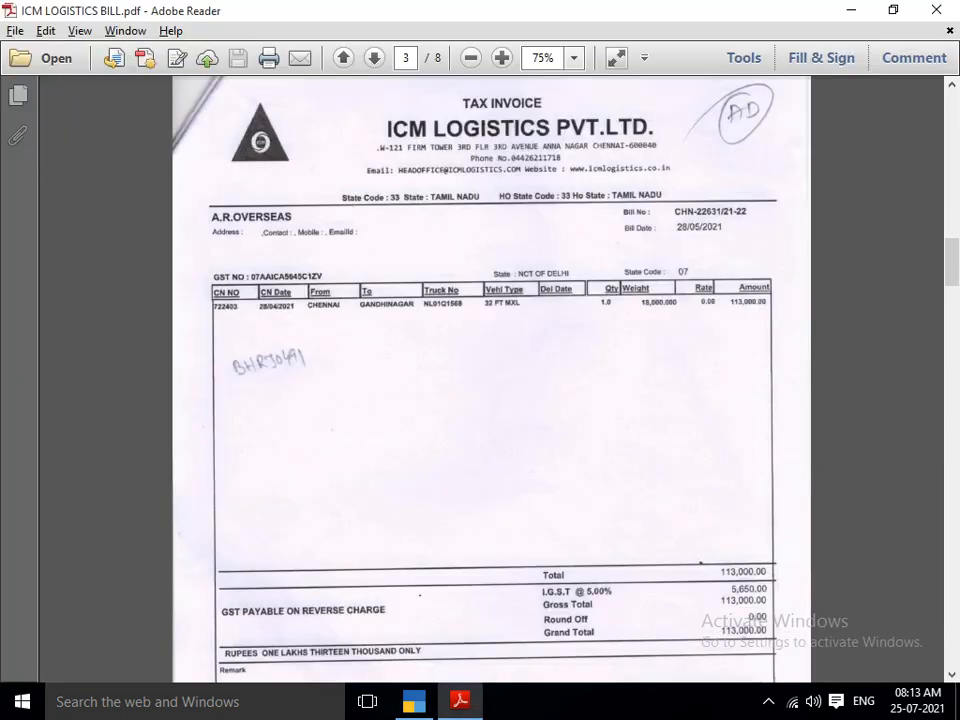
key("alt+Tab")
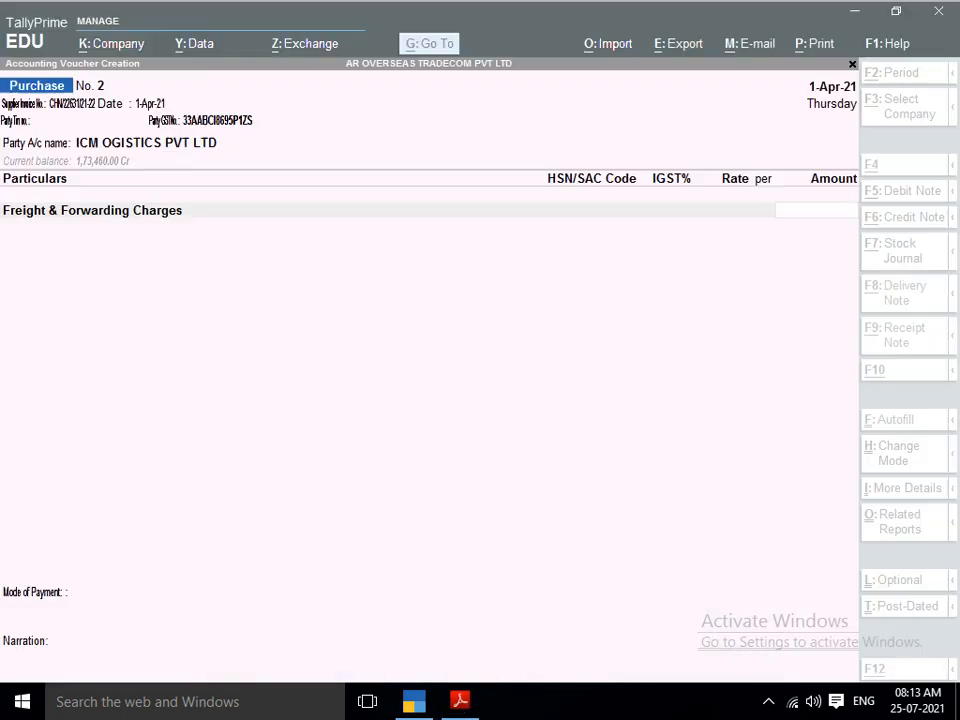
type("1,13,0000")
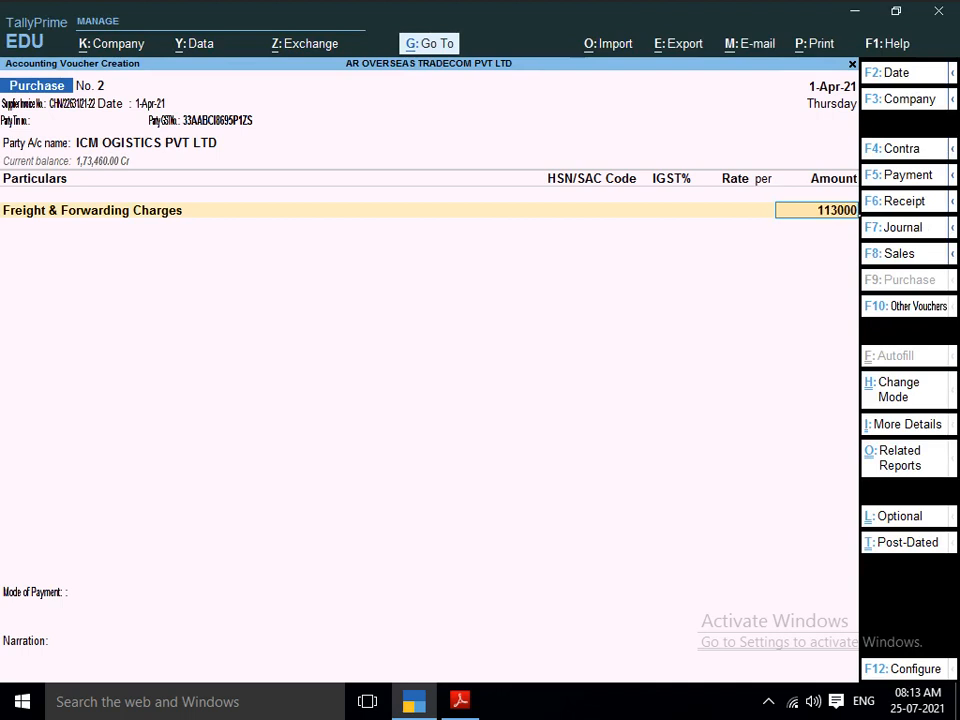
key("Return")
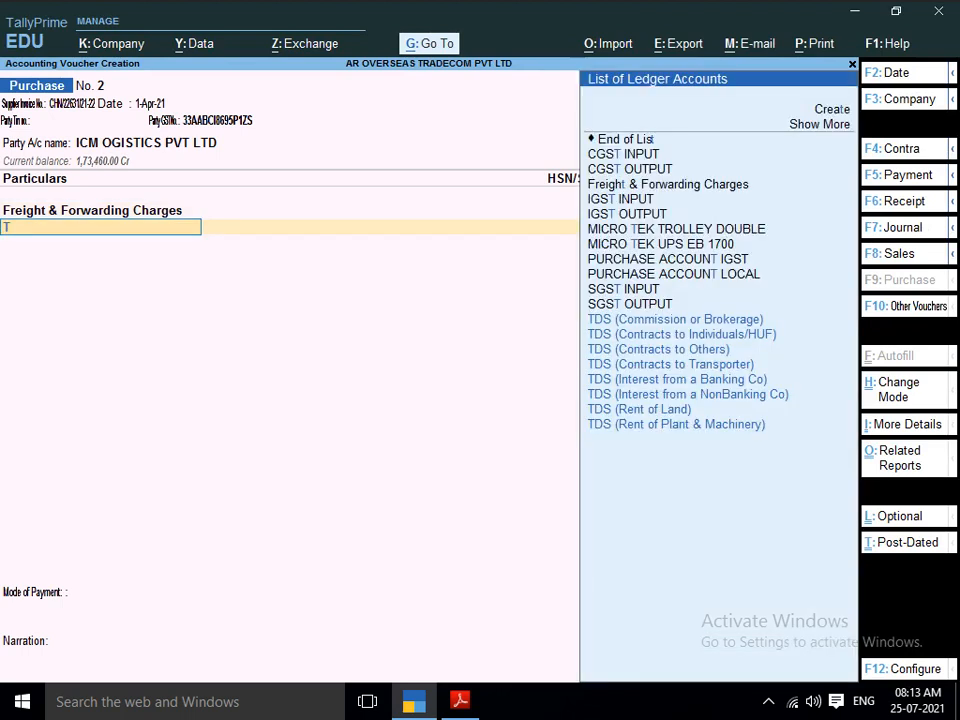
Add TDS (Contracts to Transporter) as the second particular with no description and accept its calculated deduction
type("TDS")
key("Down")
key("Down")
key("Down")
key("Down")
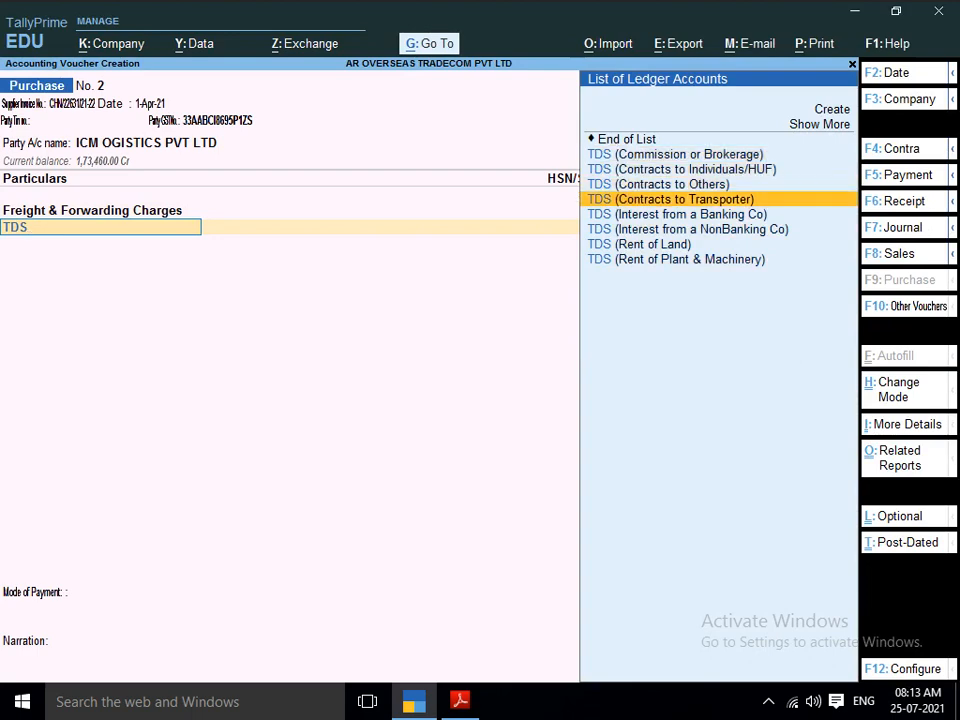
key("Return")
key("Return")
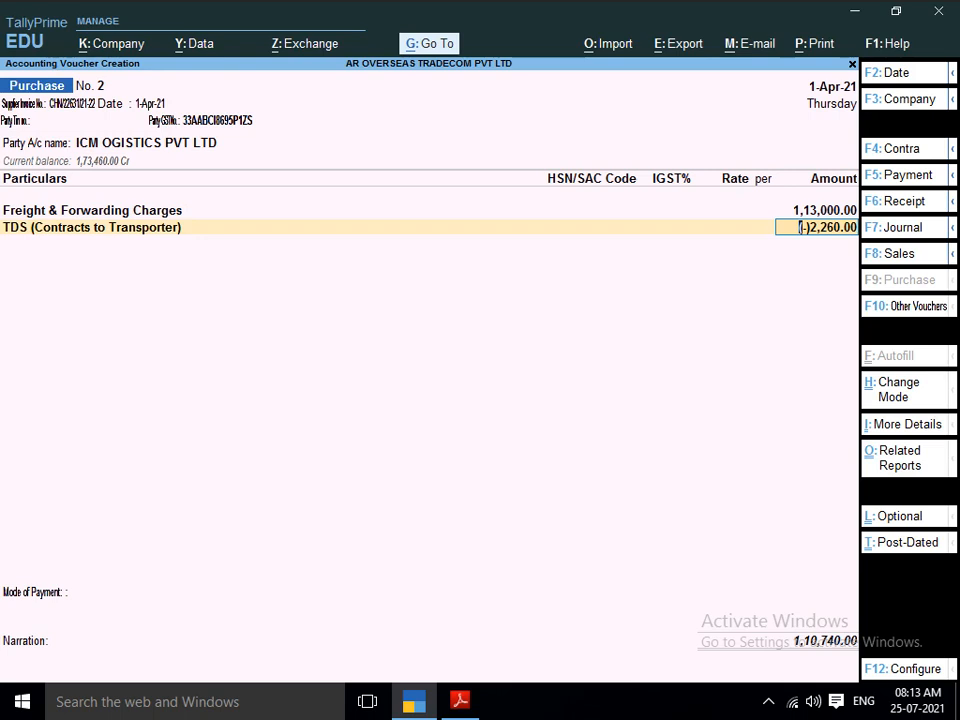
key("Return")
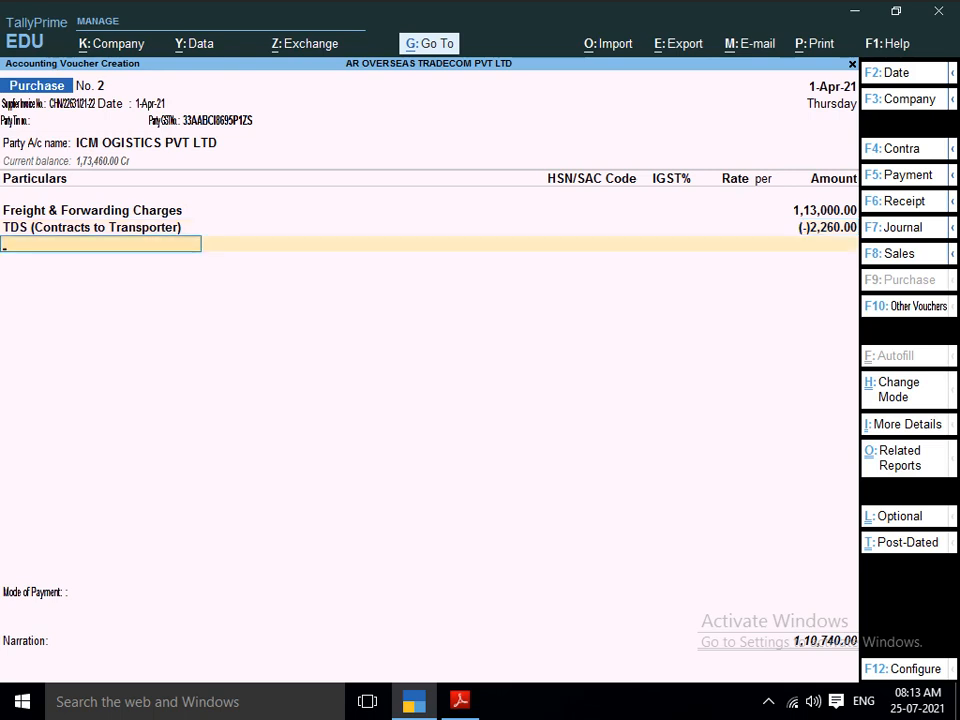
End the particulars list, leave the remaining fields including the narration blank, and save the third invoice's purchase voucher
key("Return")
key("Return")
key("Return")
key("Return")
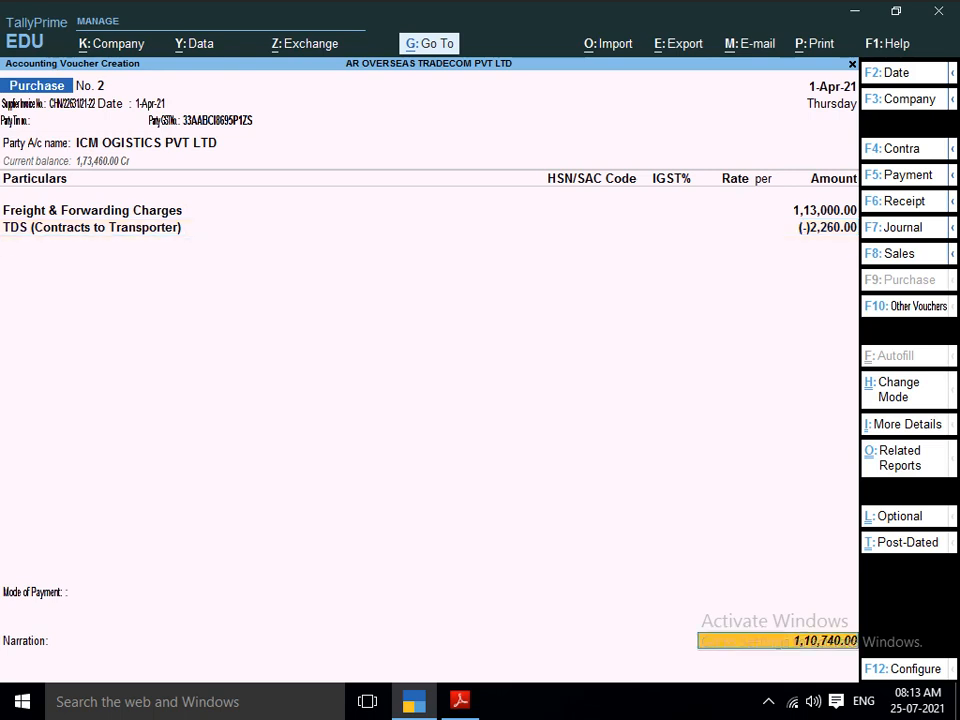
key("Return")
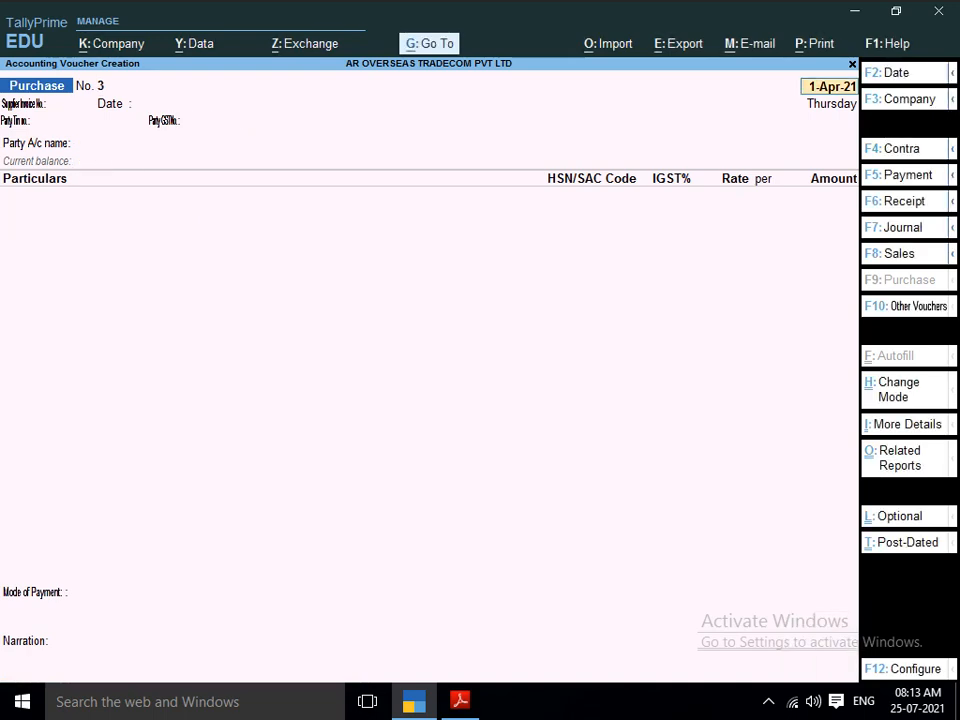
Keep the new purchase voucher's date and look up the fourth invoice's bill number on page 4 in Adobe Reader
key("Return")
key("alt+Tab")
scroll(490, 380, "down", 10)
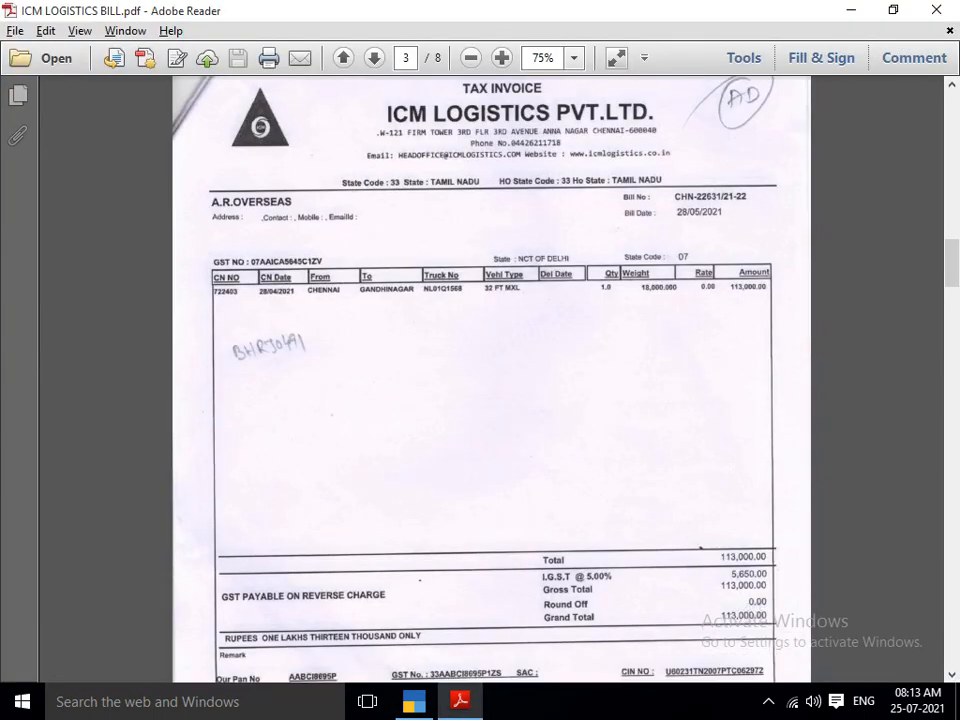
scroll(490, 380, "down", 5)
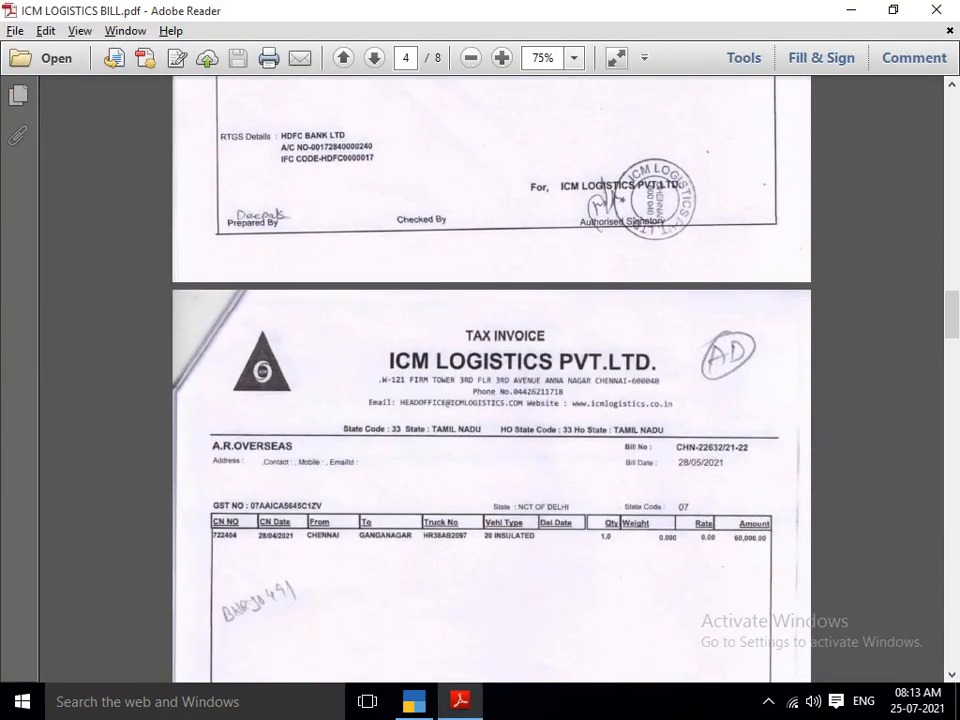
scroll(490, 380, "down", 1)
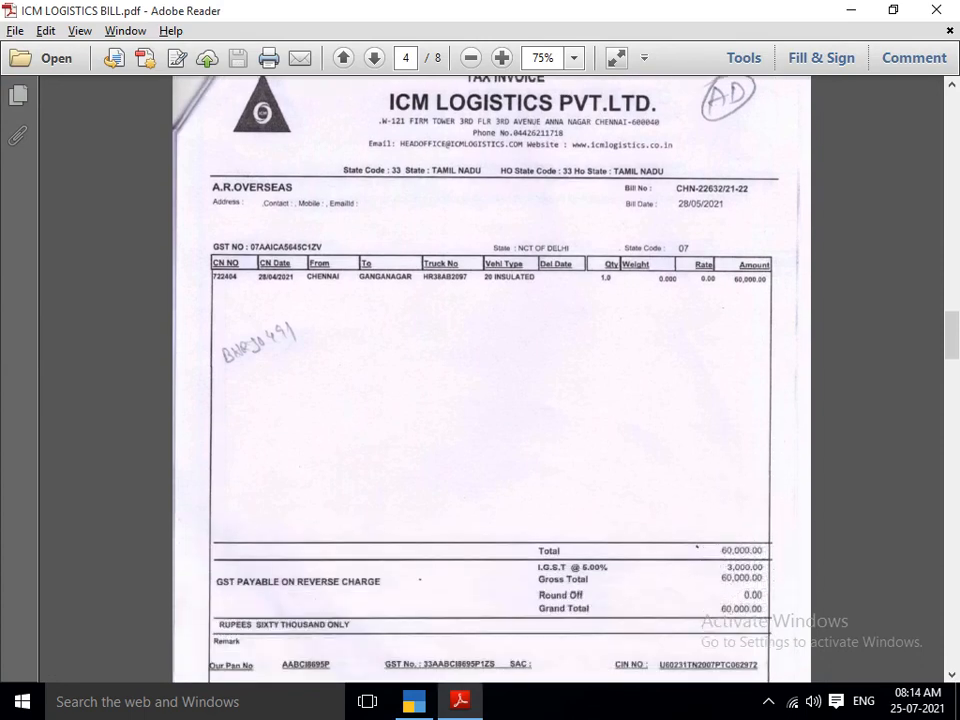
scroll(490, 380, "down", 1)
Enter CHN-22632/21-22 as the supplier invoice number in TallyPrime, rechecking the bill in Adobe Reader, and keep the date 1-Apr-21
key("alt+Tab")
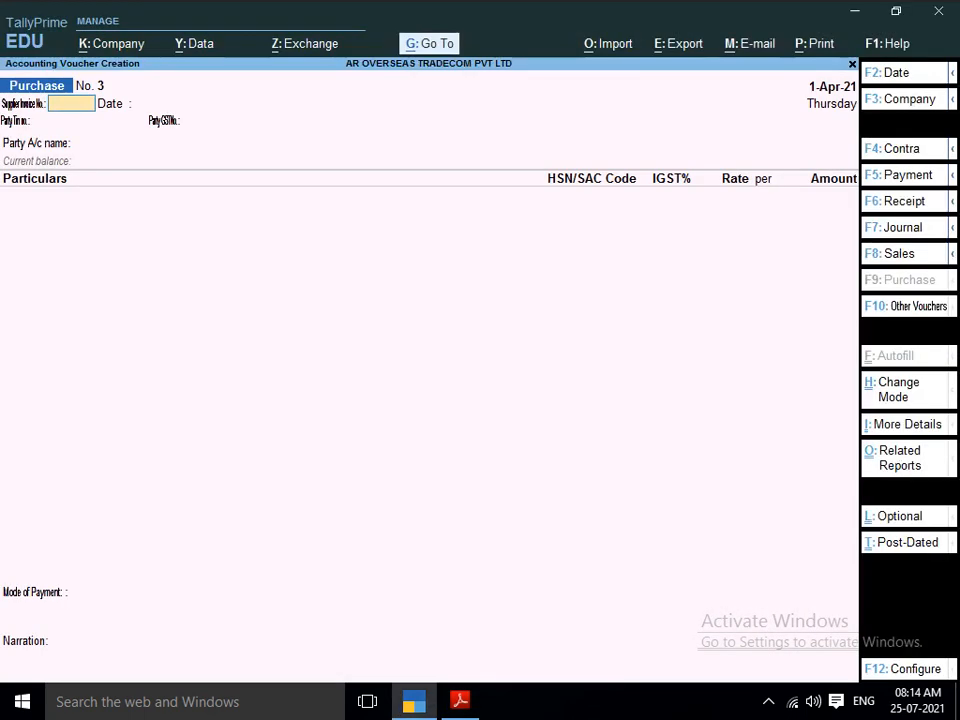
type("CHN-")
key("alt+Tab")
key("alt+Tab")
type("-22632")
key("alt+Tab")
key("alt+Tab")
type("/21-22")
key("Return")
key("Return")
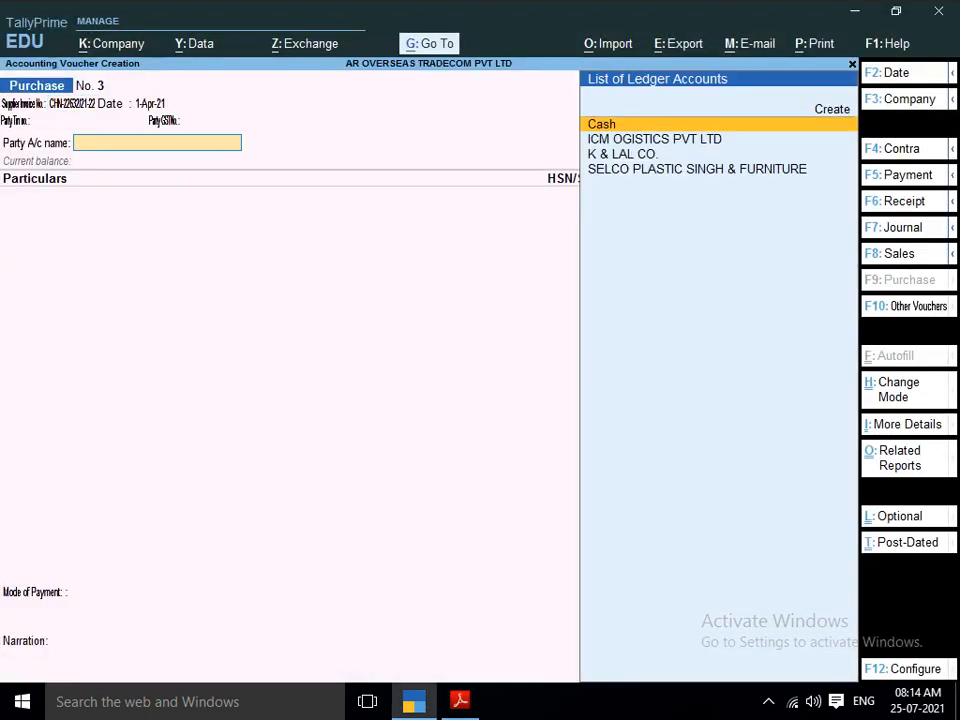
Select ICM OGISTICS PVT LTD as the party account of the fourth invoice and accept blank receipt details and the default party details
key("Down")
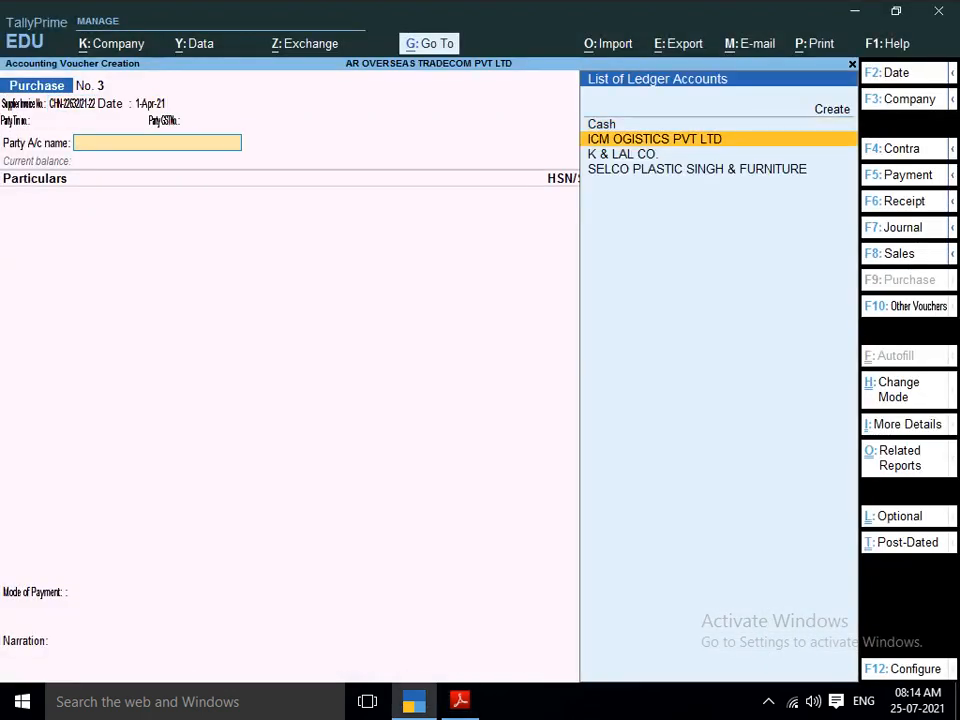
key("Return")
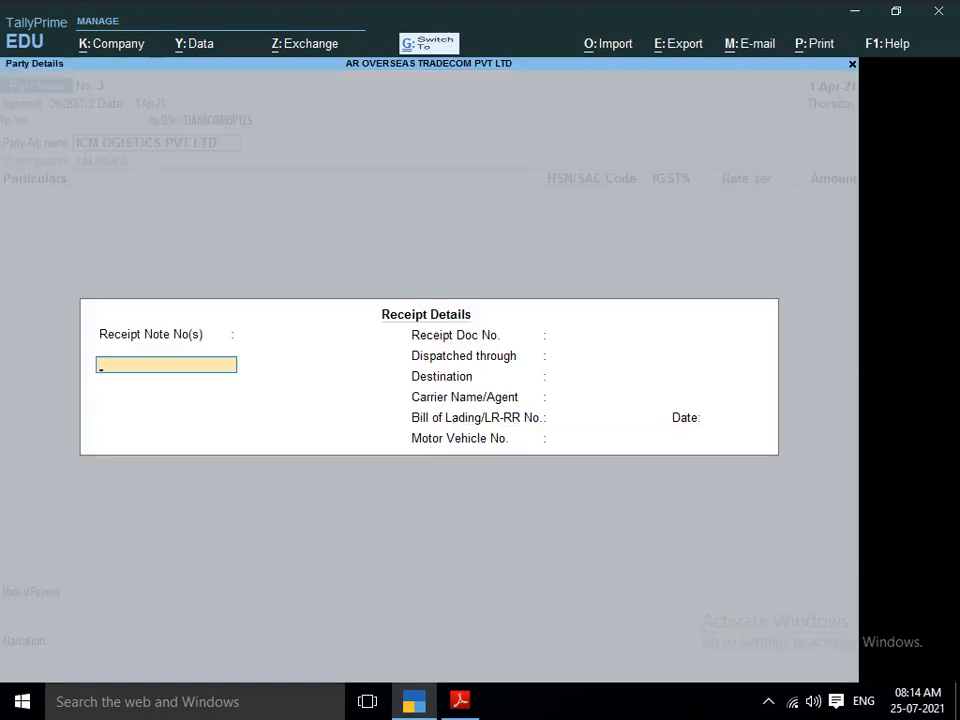
key("ctrl+a")
key("ctrl+a")
Add Freight & Forwarding Charges with no description, check the fourth invoice's total in Adobe Reader, and enter 60000 as the amount
type("fr")
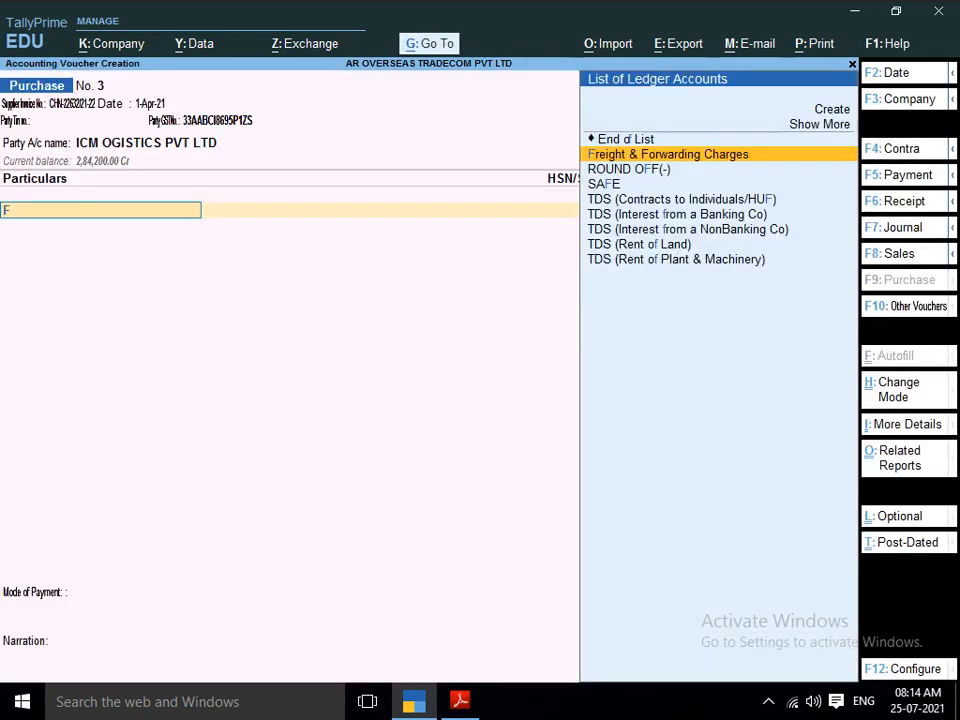
key("Return")
key("Return")
key("Return")
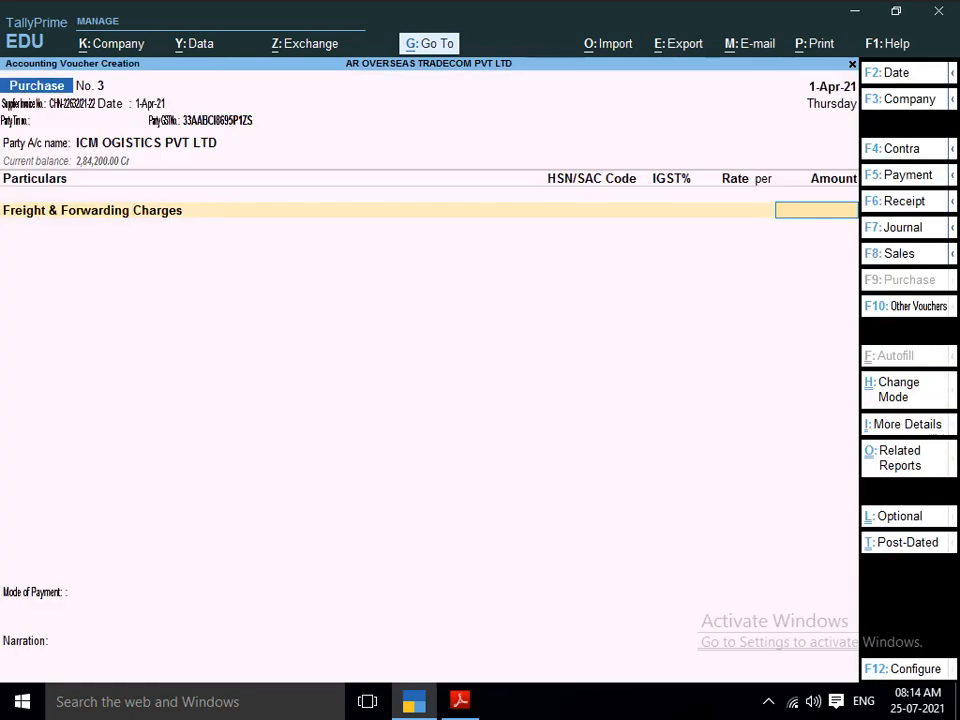
key("alt+Tab")
key("alt+Tab")
type("60000")
key("Return")
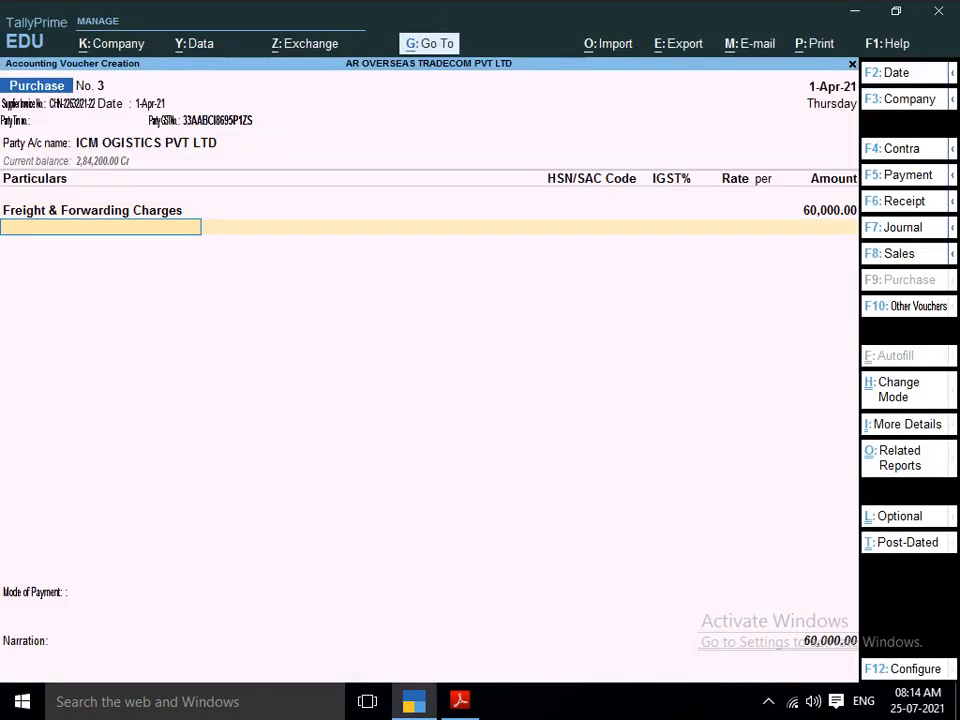
Add TDS (Contracts to Transporter) below the 60,000 freight line, without a description, and accept the calculated deduction
type("TDS")
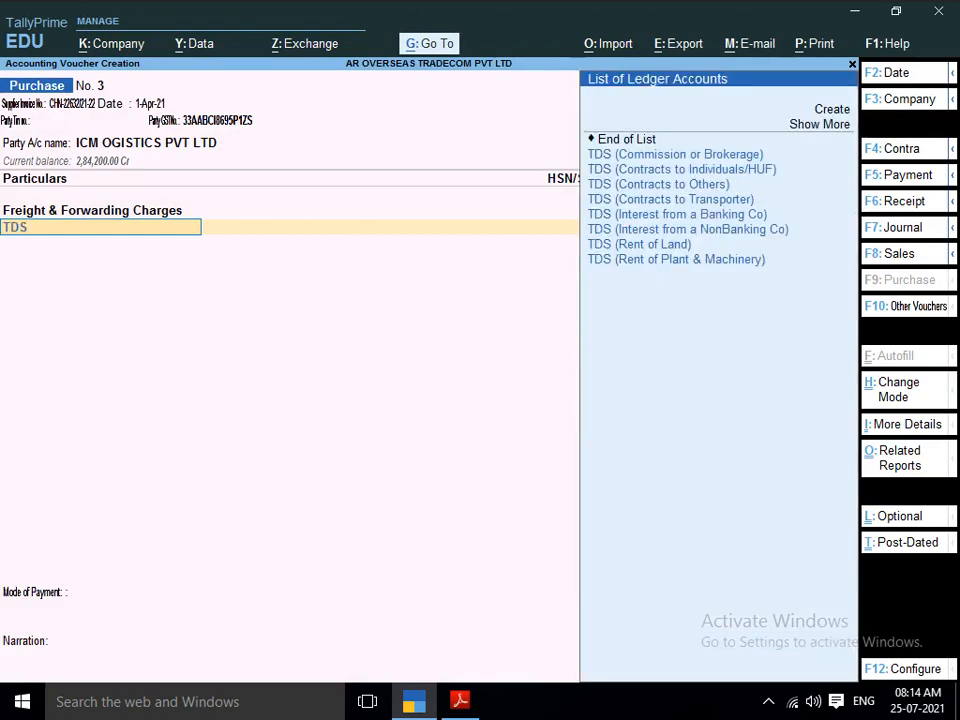
key("Down")
key("Down")
key("Down")
key("Return")
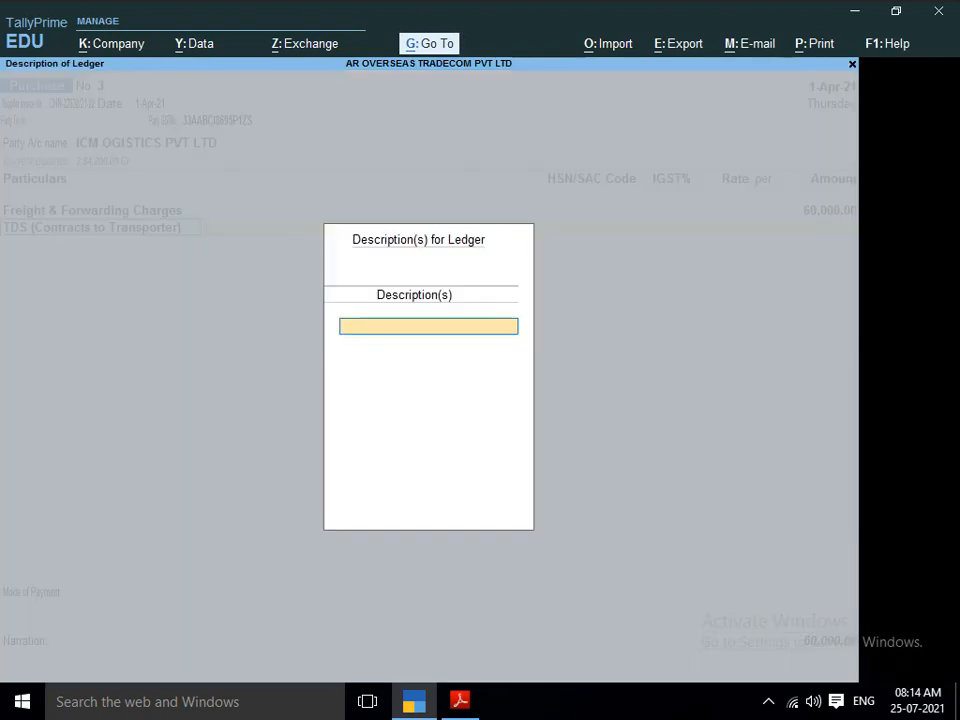
key("Return")
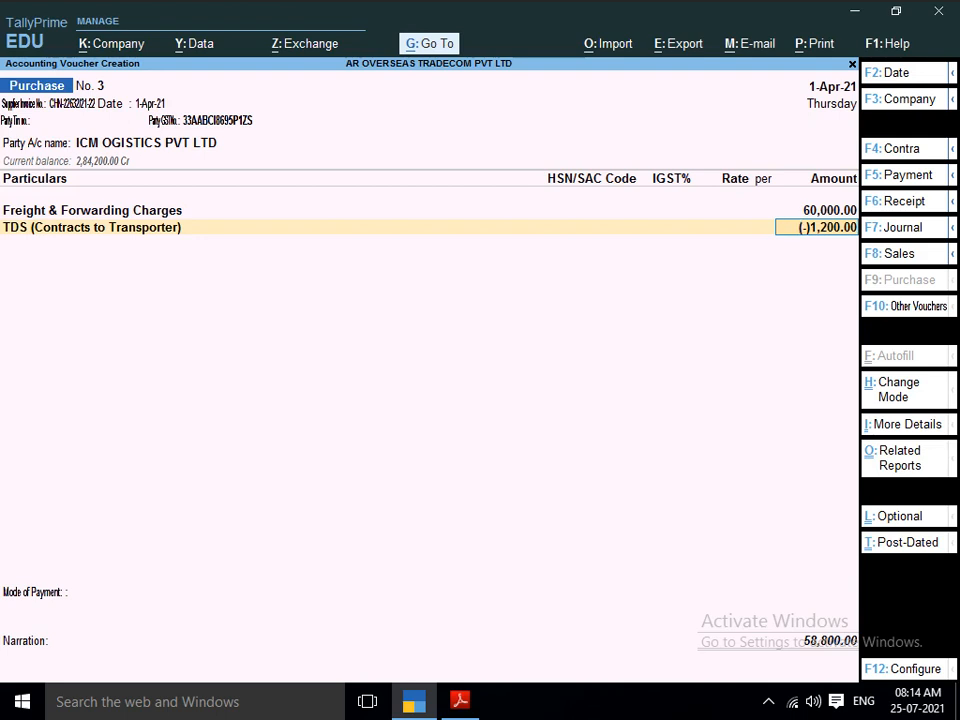
key("Return")
Finish the fourth invoice's particulars, leave the narration blank, and save purchase voucher No. 3
key("Return")
key("Return")
key("Return")
key("Return")
key("Return")
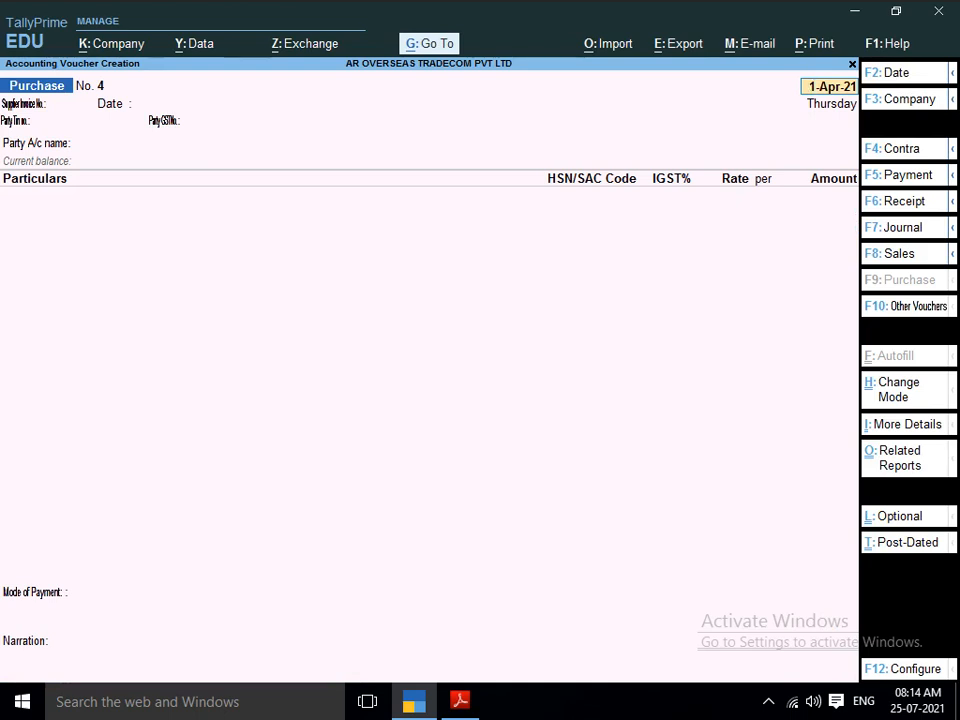
Leave voucher entry for the Gateway of Tally and open Display More Reports
key("BackSpace")
key("Escape")
key("Down")
key("Down")
key("Down")
key("Down")
key("Down")
key("Down")
key("Down")
key("Down")
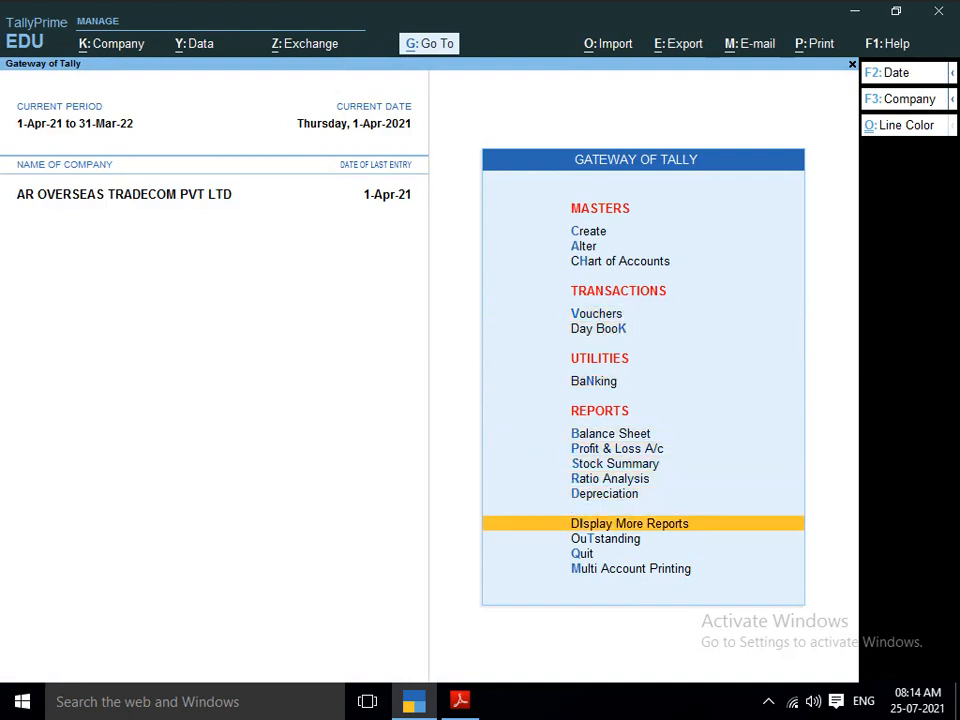
key("Return")
Open the Statutory Reports from the additional reports
key("Down")
key("Down")
key("Down")
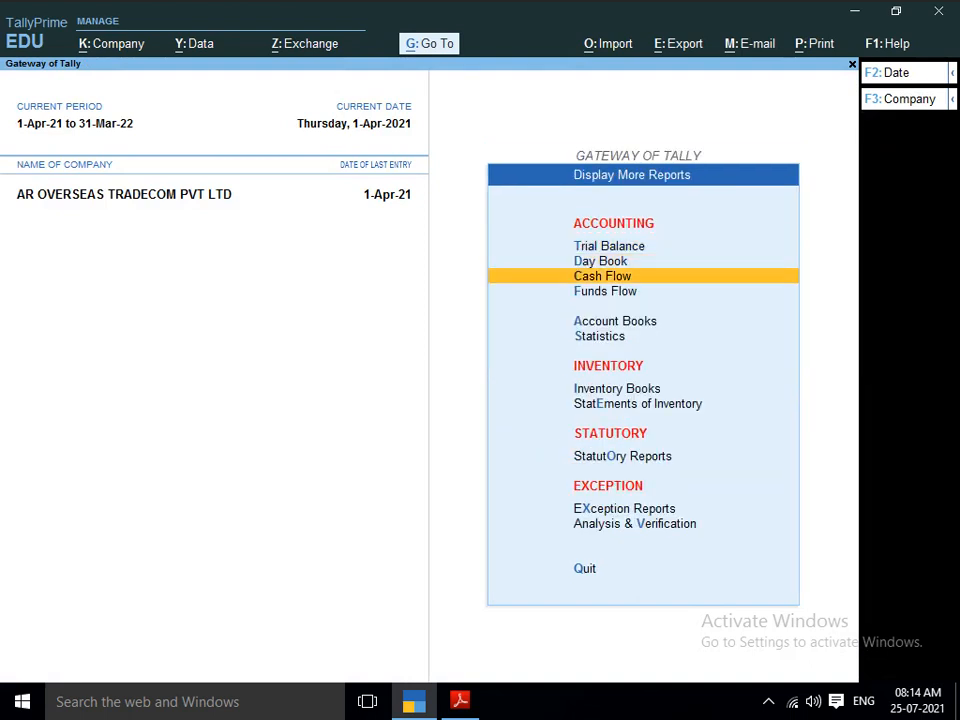
key("Up")
key("Down")
key("Down")
key("Down")
key("Down")
key("Down")
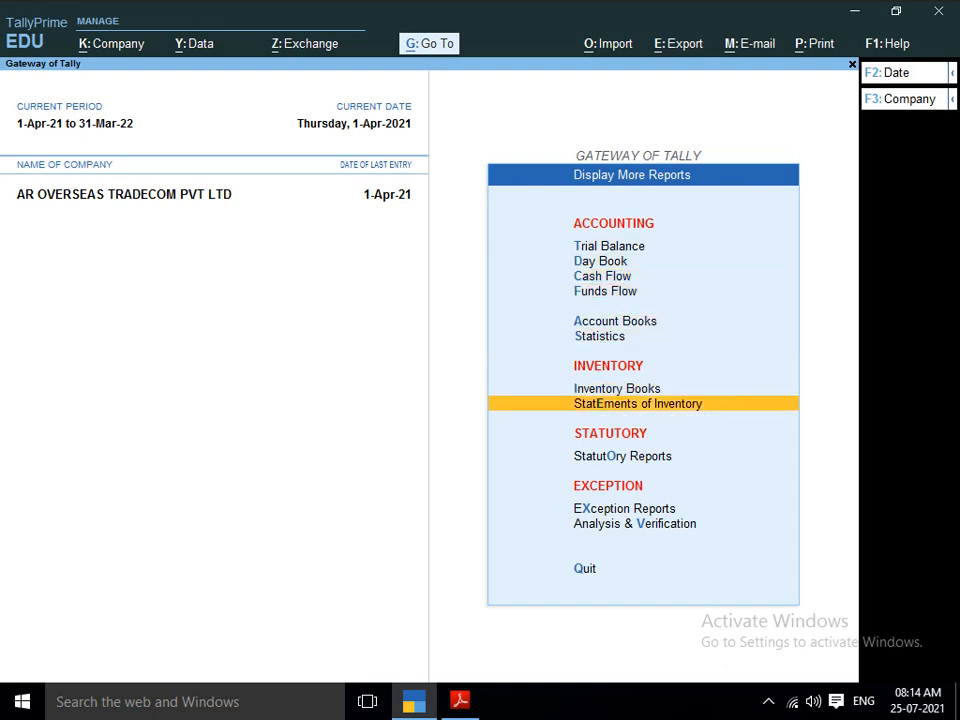
key("Down")
key("Return")
Open Form 26Q from the TDS Reports
key("Down")
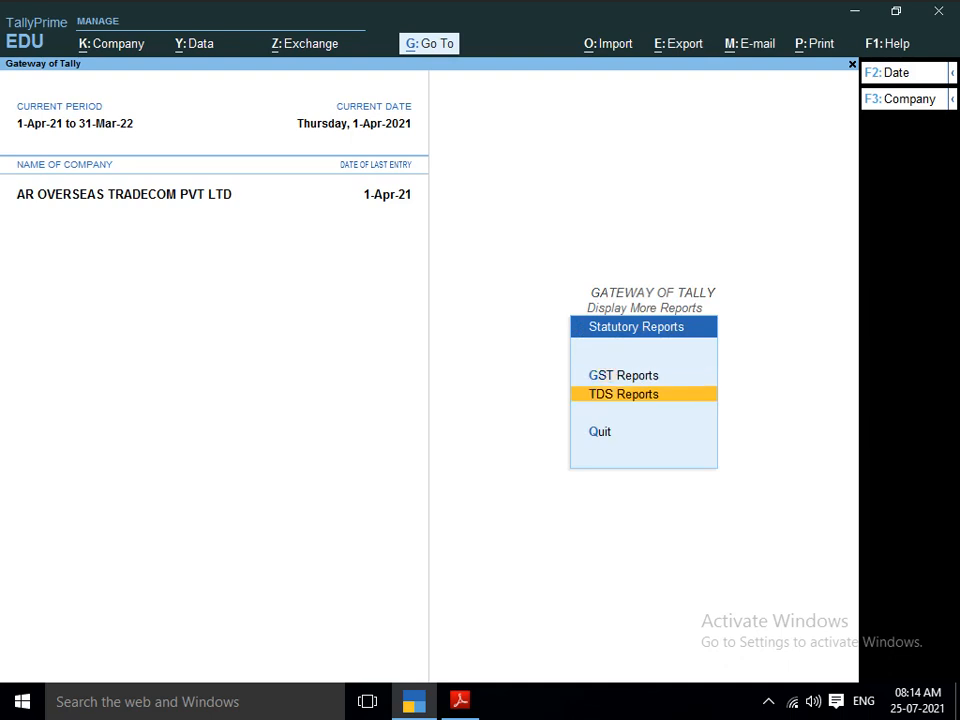
key("Up")
key("Down")
key("Up")
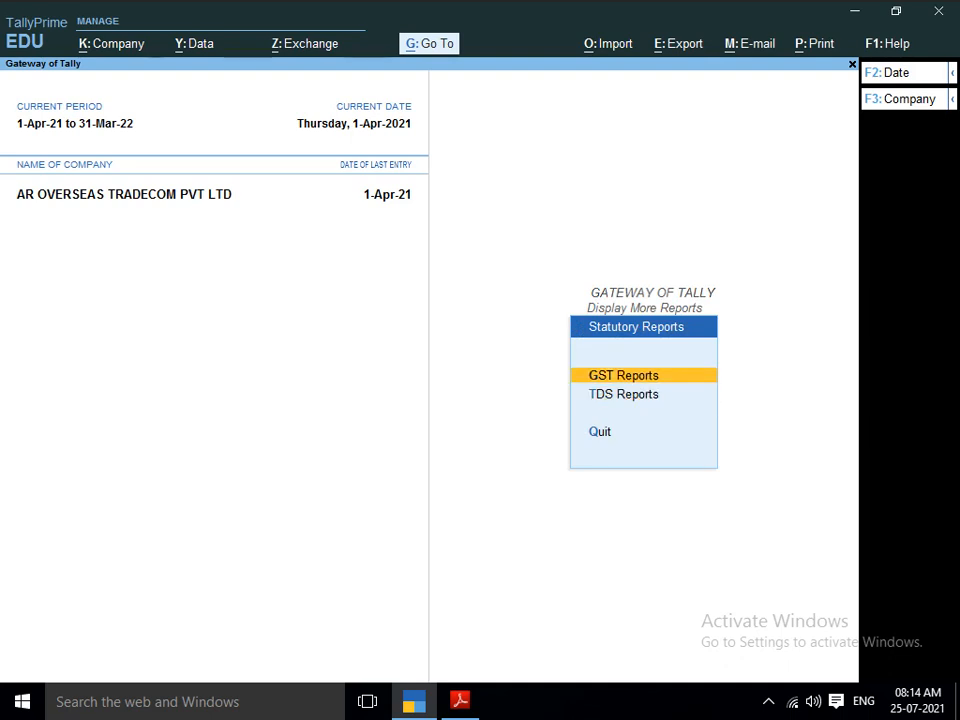
key("Down")
key("Return")
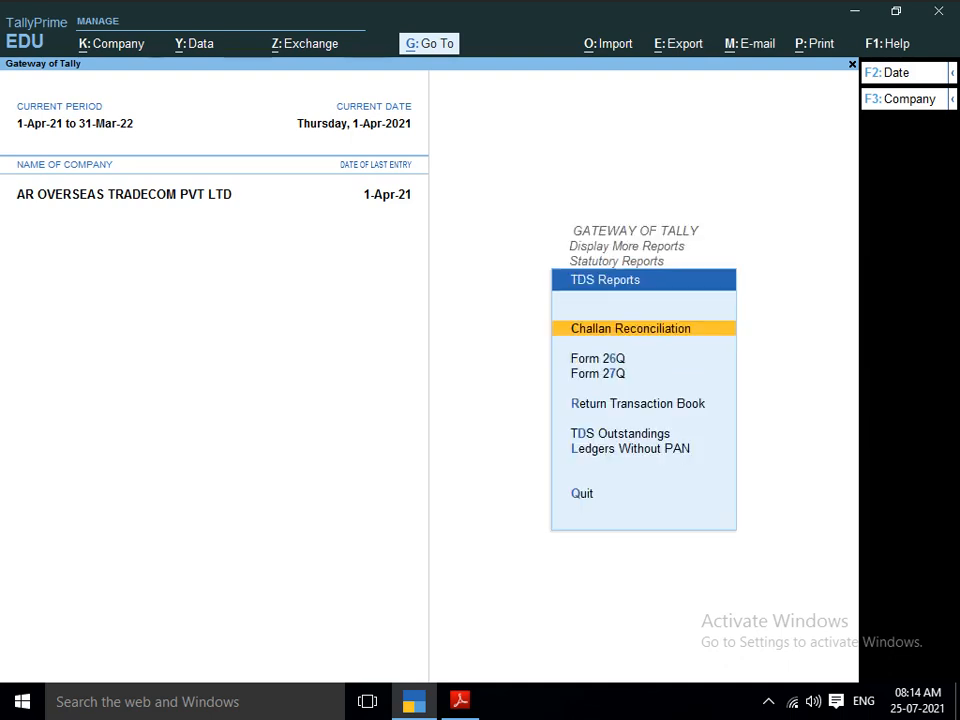
key("Down")
key("Down")
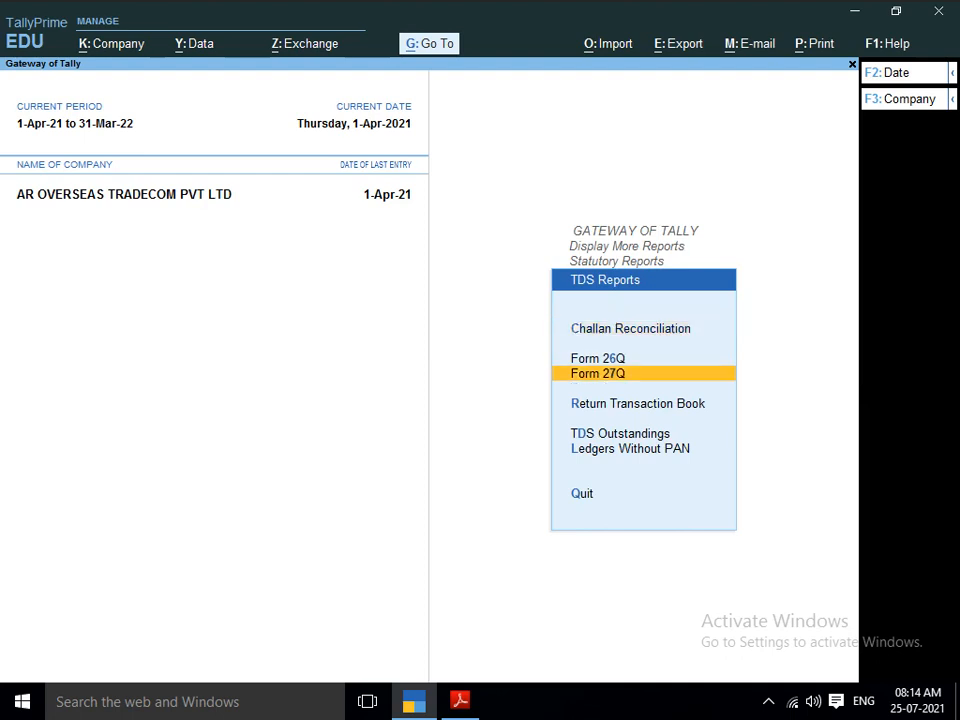
key("Up")
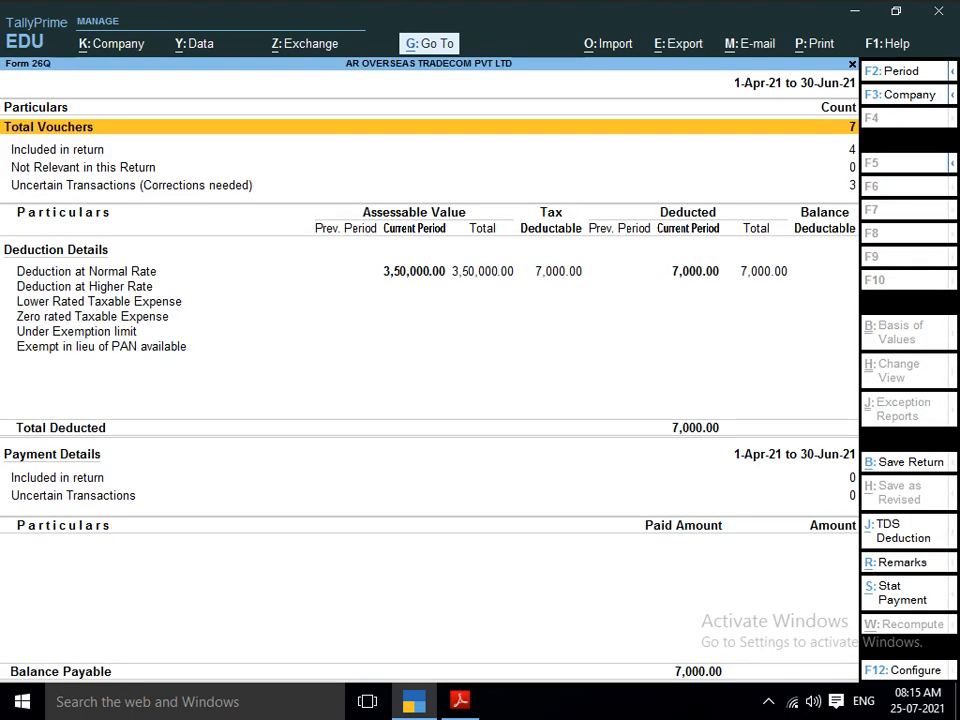
Drill into Deduction at Normal Rate for ICM OGISTICS PVT LTD, down to Contracts to Transporter, and review the listed vouchers
left_click(430, 271)
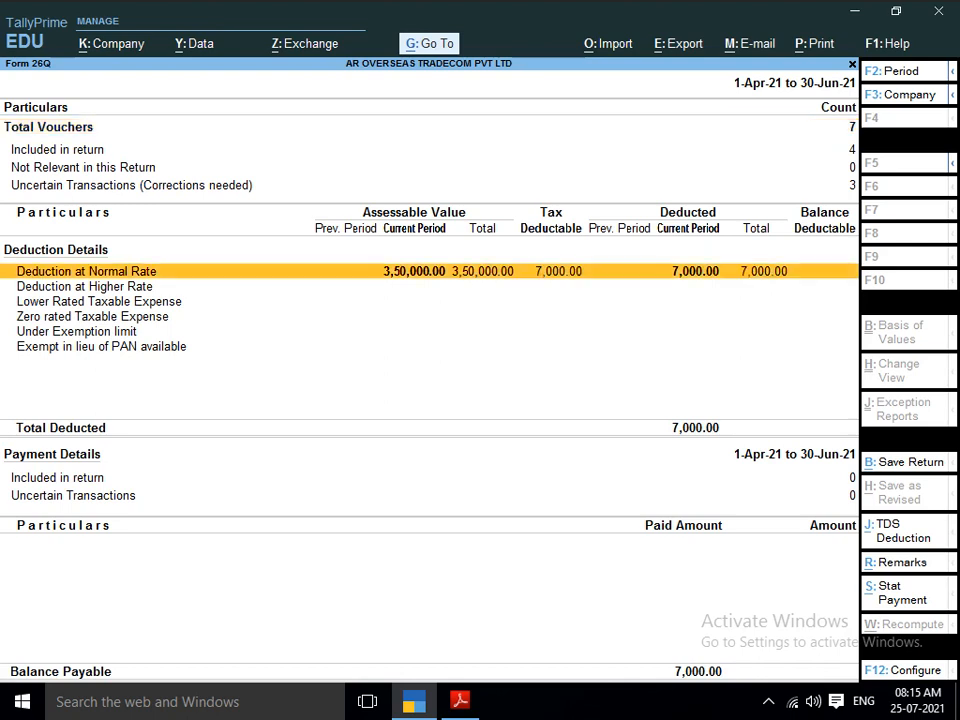
key("Return")
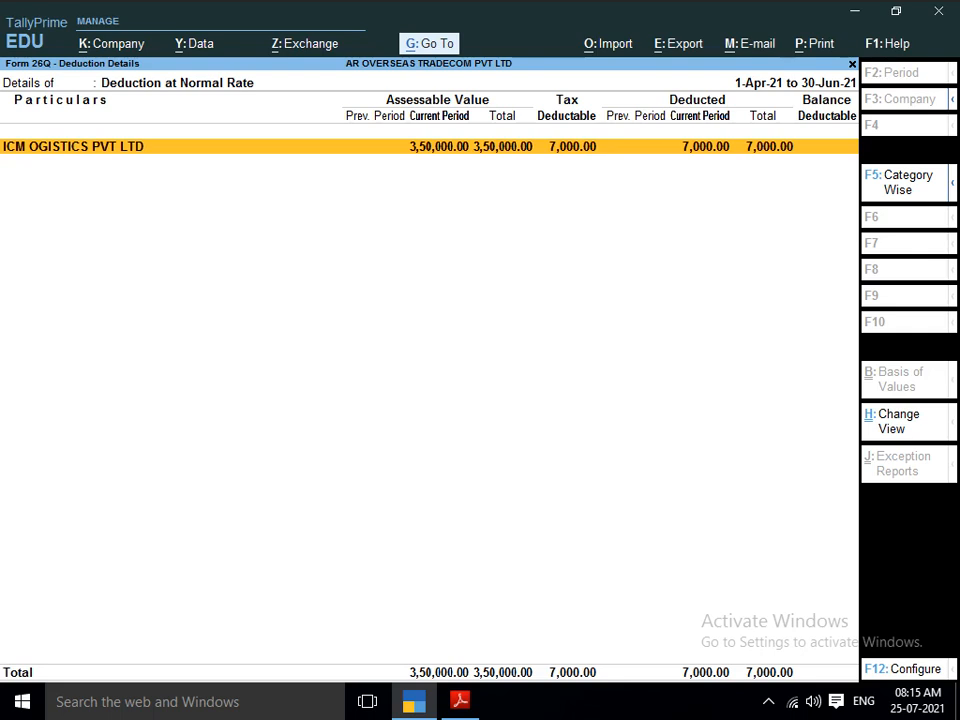
key("Return")
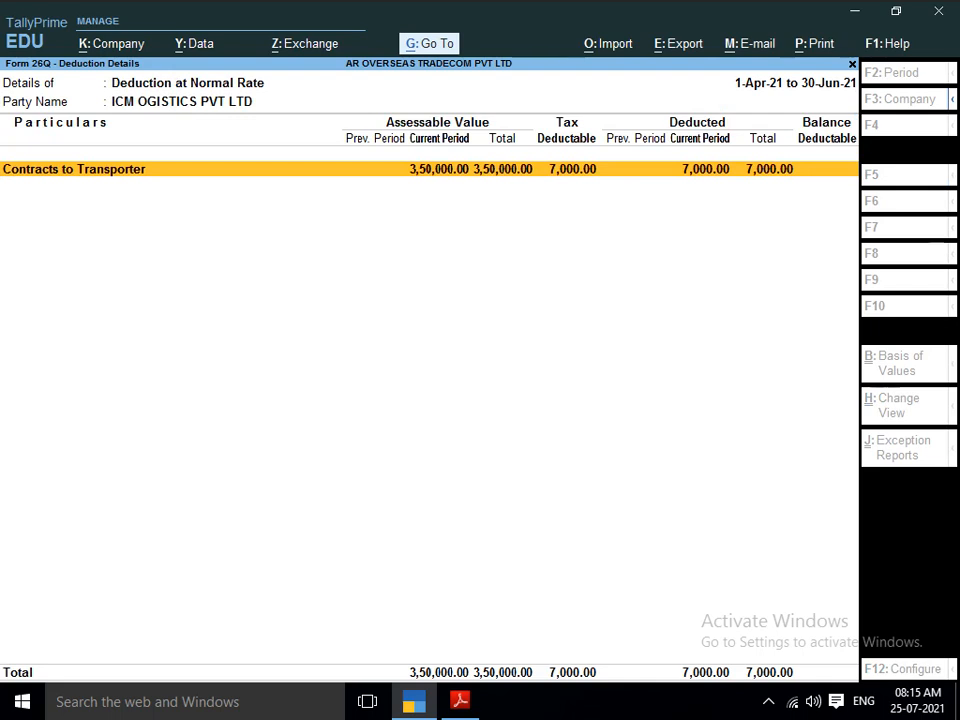
key("Return")
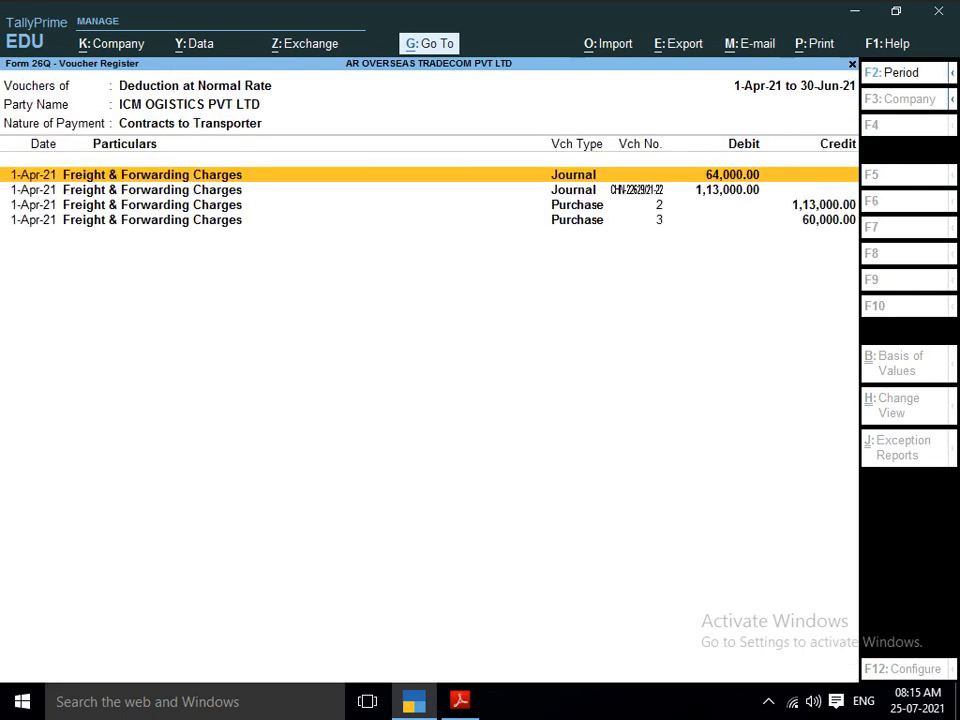
key("Down")
key("Down")
key("Up")
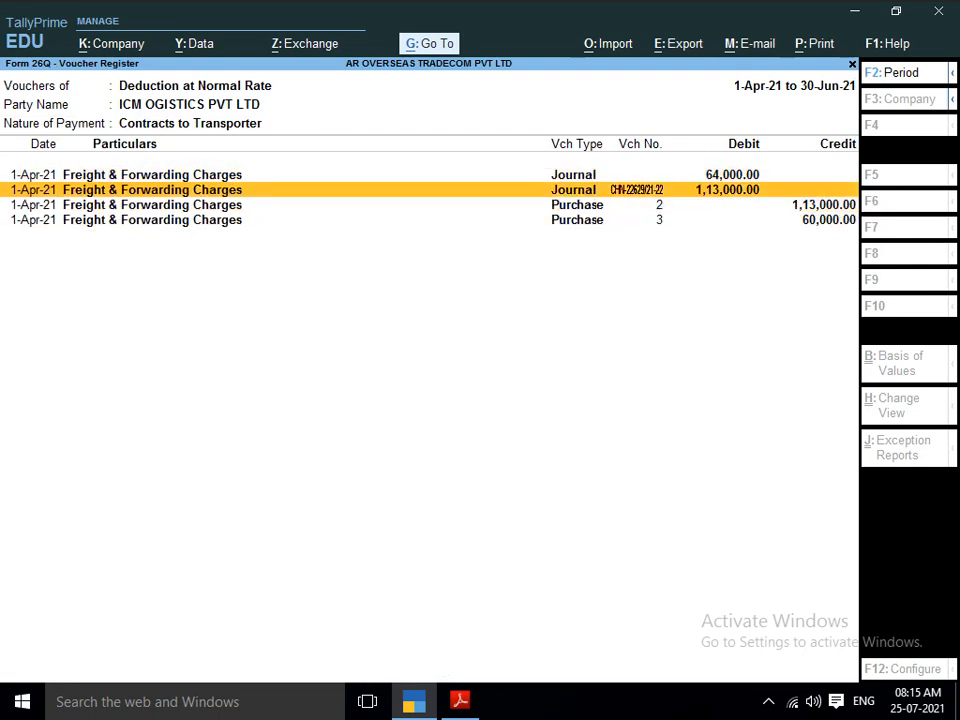
key("Up")
key("Down")
Leave the Form 26Q drill-down and return to the Statutory Reports
key("Escape")
key("Escape")
key("Escape")
key("Escape")
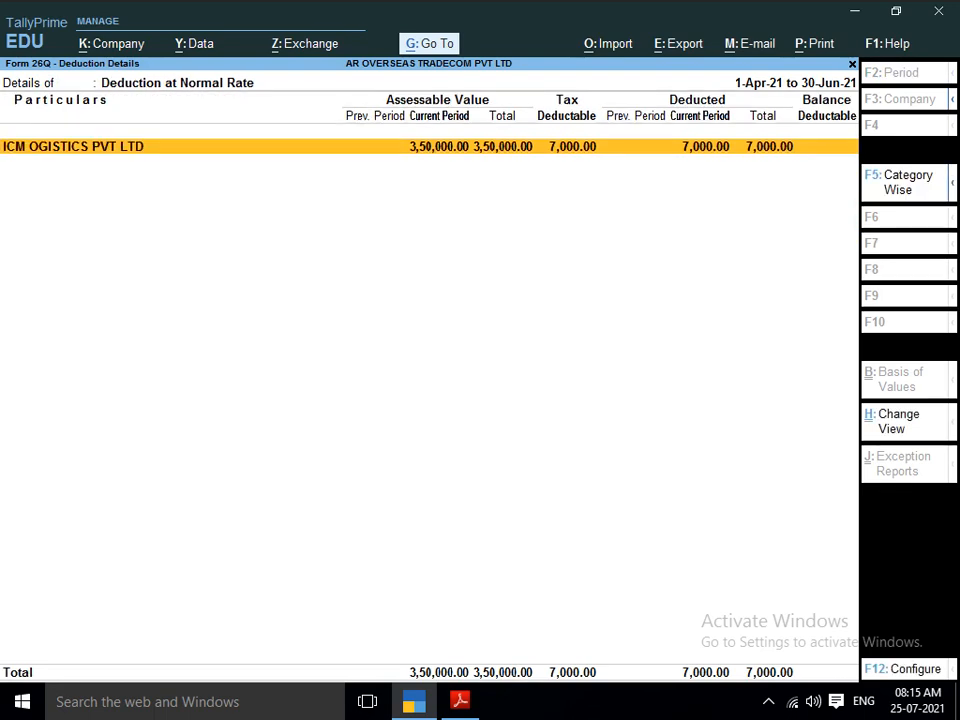
key("Escape")
key("Escape")
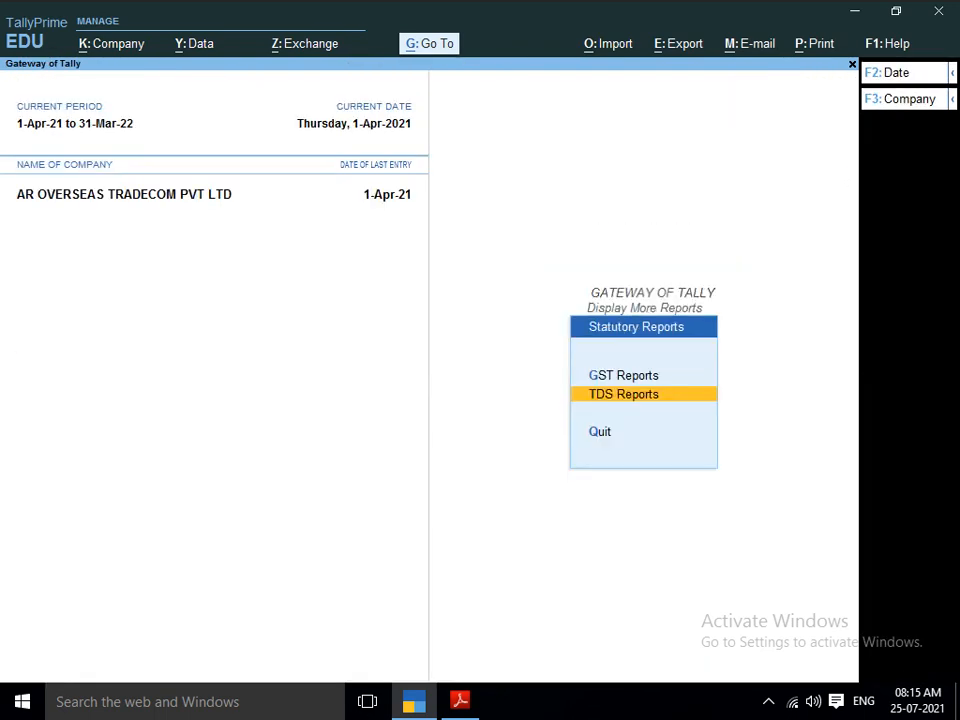
Go back to the additional reports and open the Account Books
key("Up")
key("Up")
key("Up")
key("Up")
key("Up")
key("Up")
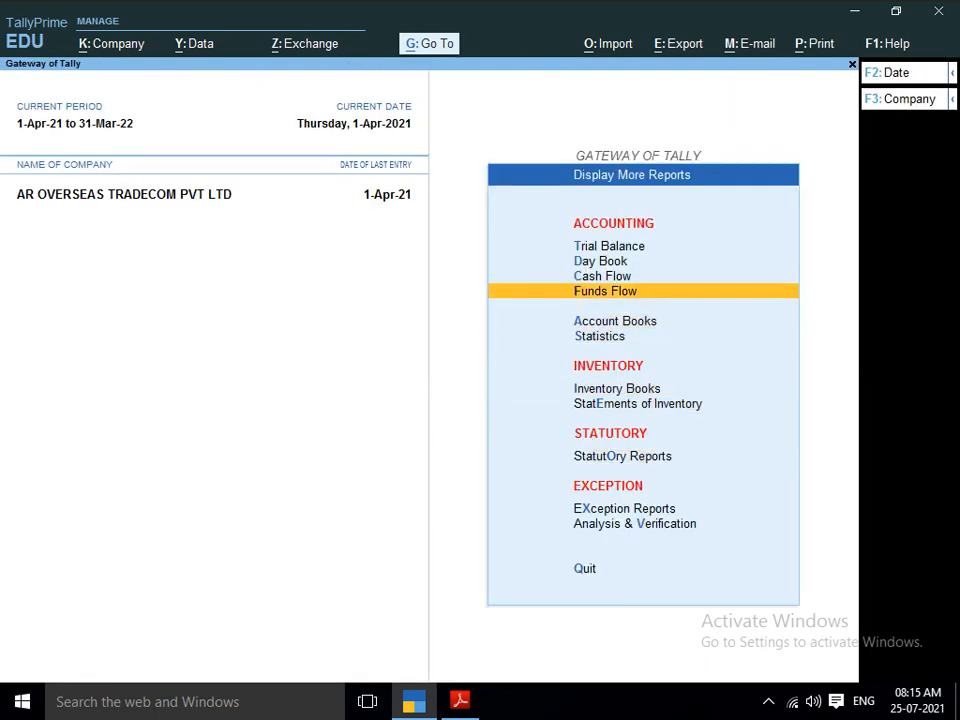
key("Down")
key("Down")
key("Return")
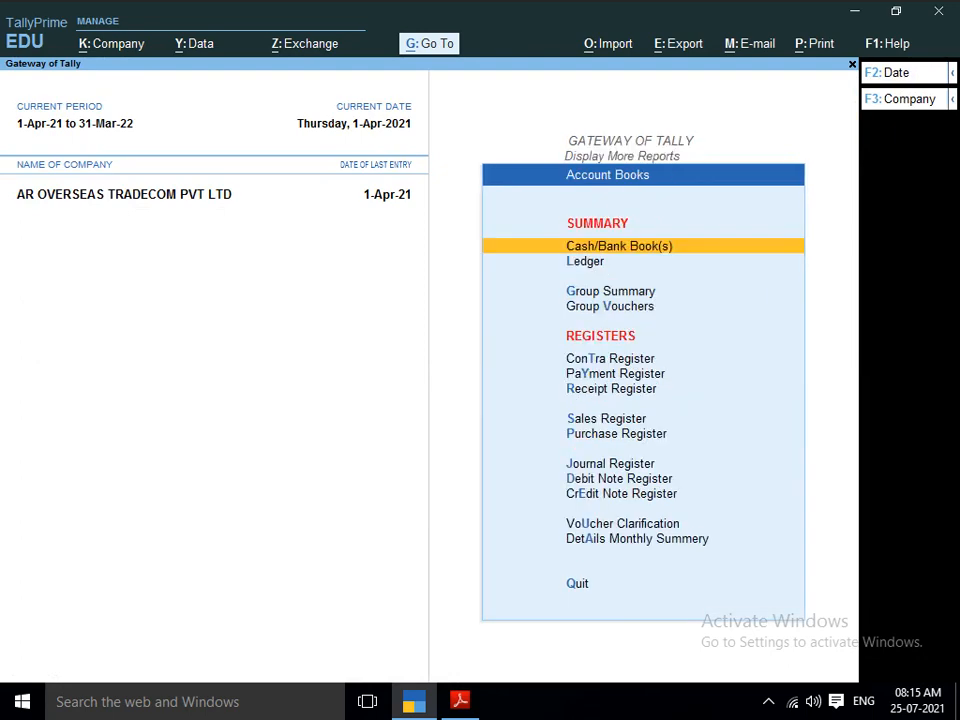
Open the ledger vouchers of ICM OGISTICS PVT LTD
key("Down")
key("Return")
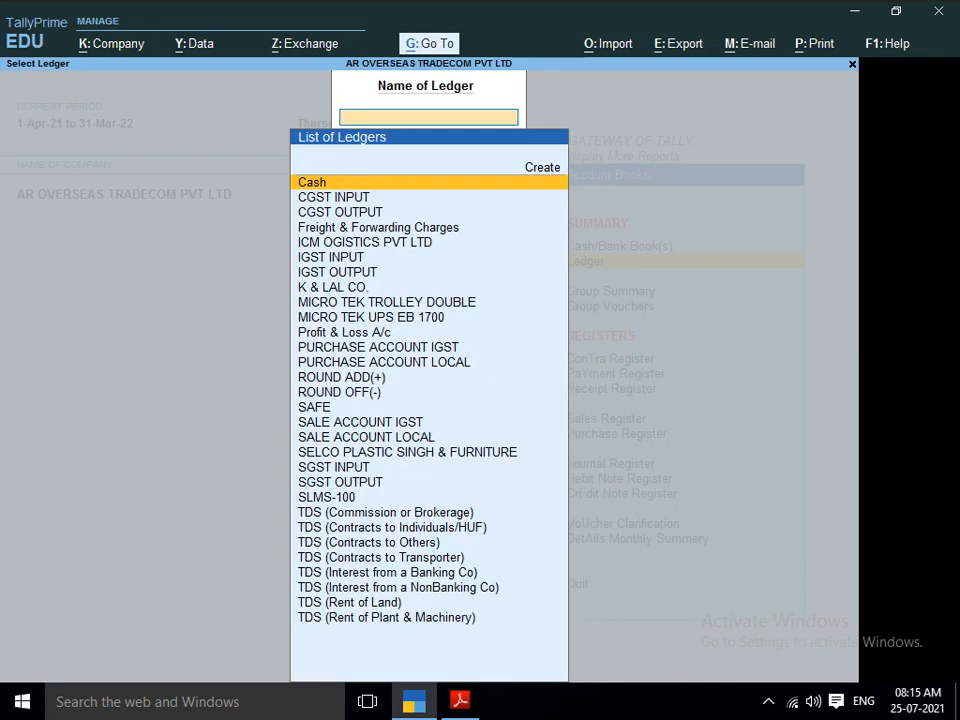
type("ICM")
key("Return")
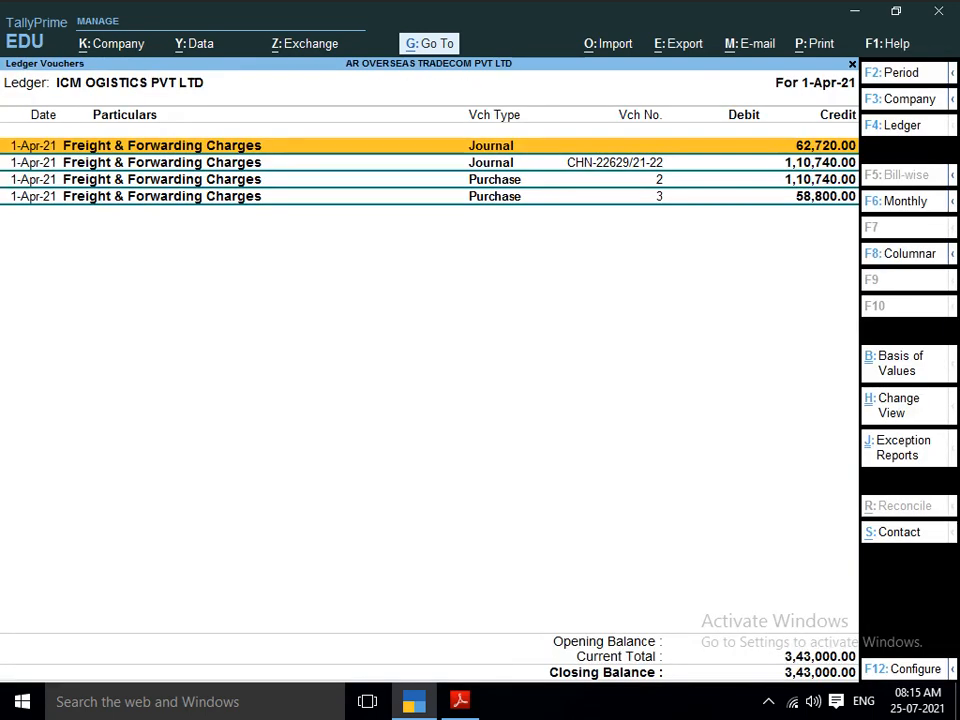
Look through the journal and purchase vouchers listed in the ICM OGISTICS PVT LTD ledger
key("Down")
key("Down")
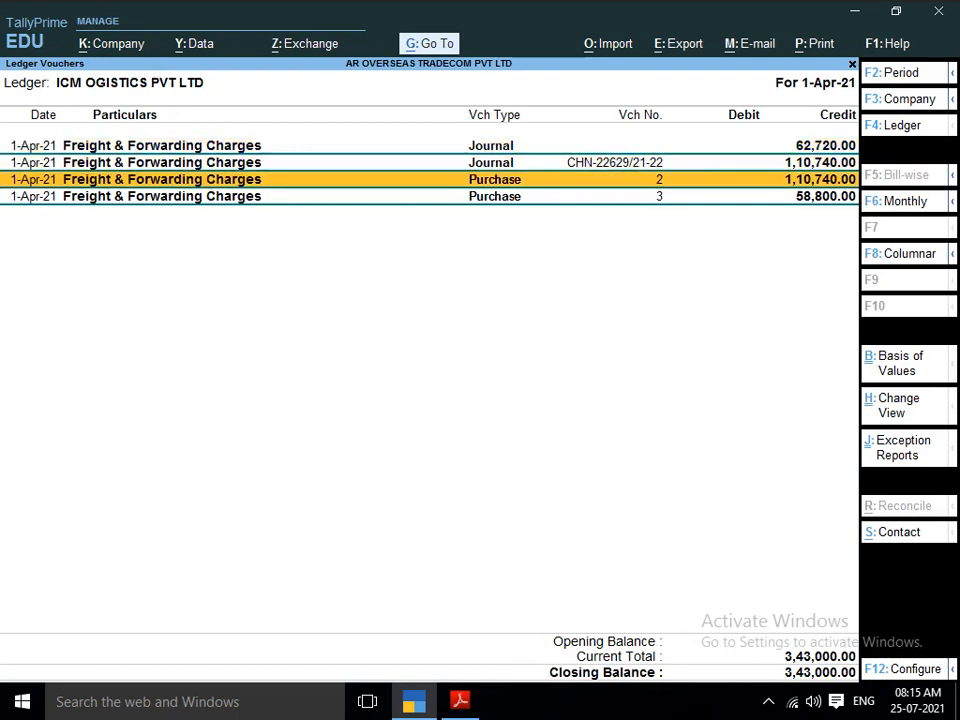
key("Up")
key("Up")
key("Down")
key("Down")
key("Down")
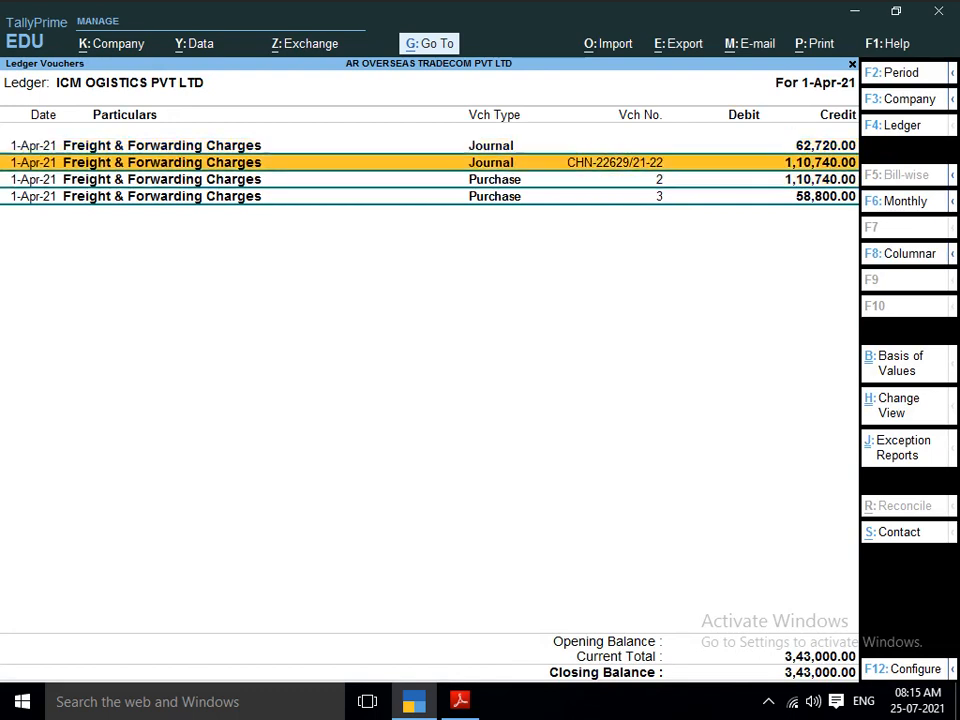
View each of the two freight journal vouchers from the ledger and close them without changes
key("Up")
key("Up")
key("Up")
key("Return")
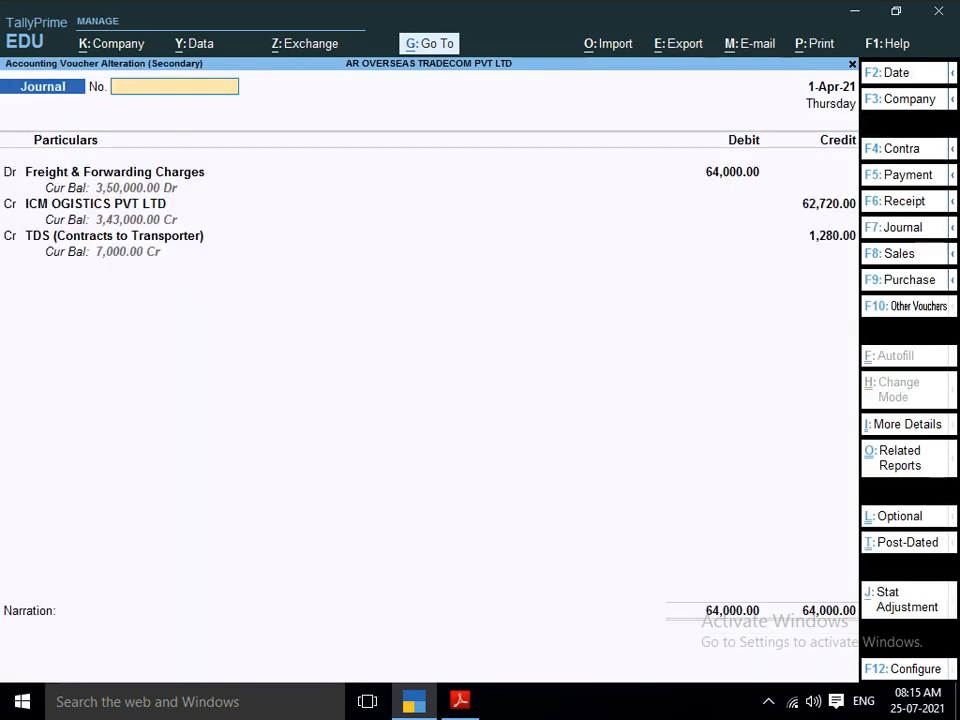
key("Escape")
key("y")
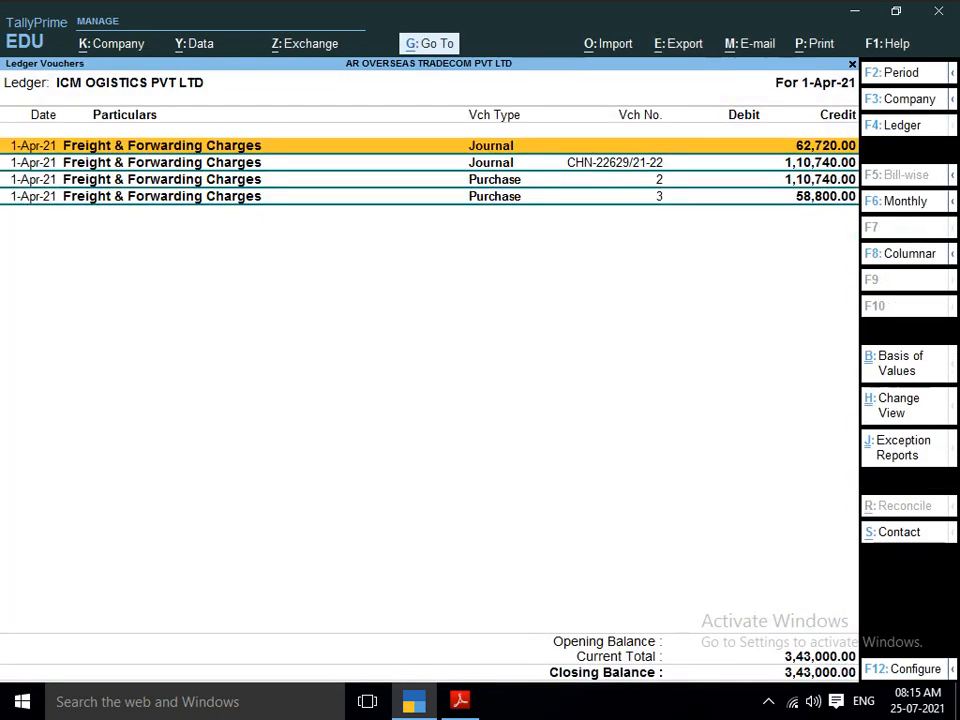
key("Down")
key("Return")
key("Escape")
key("y")
View purchase vouchers 2 and 3 from the ledger in turn and close them without changes
key("Down")
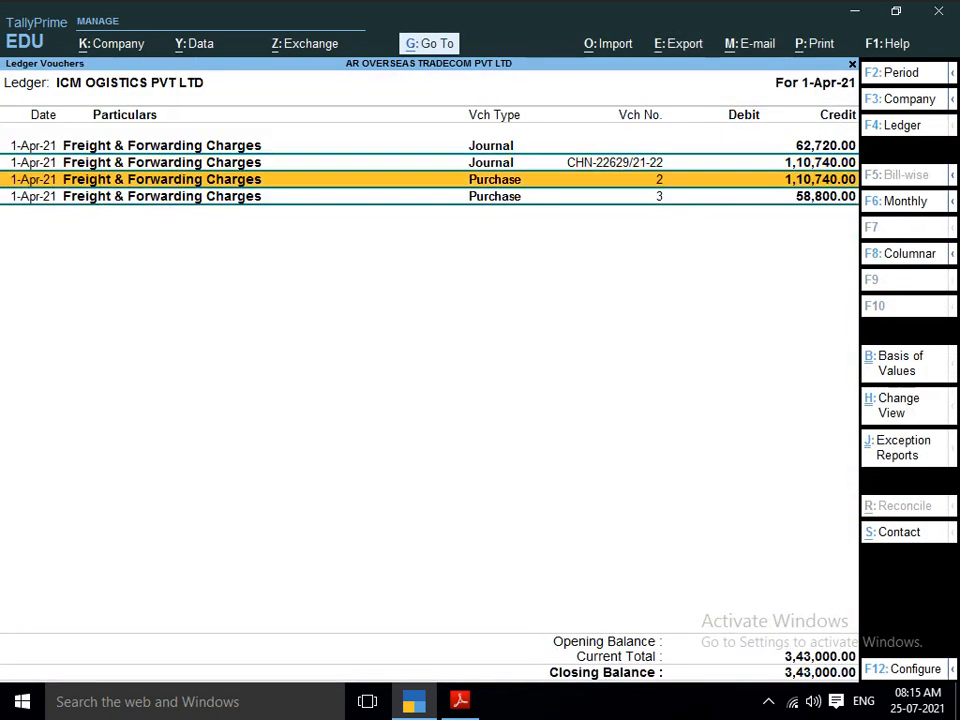
key("Return")
key("Escape")
key("y")
key("Down")
key("Return")
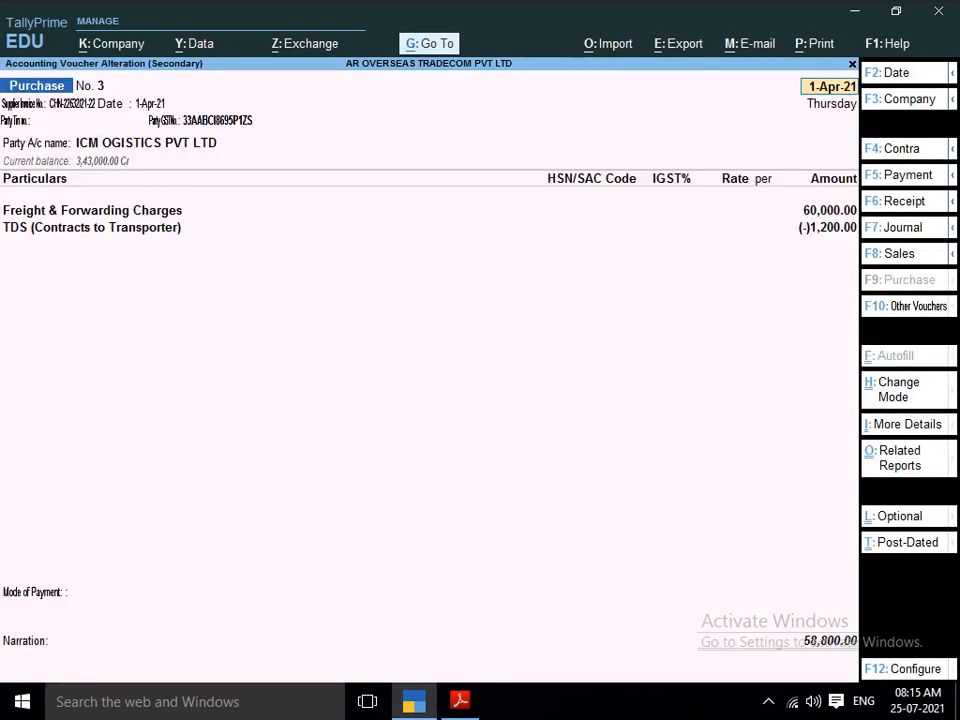
key("Escape")
key("y")
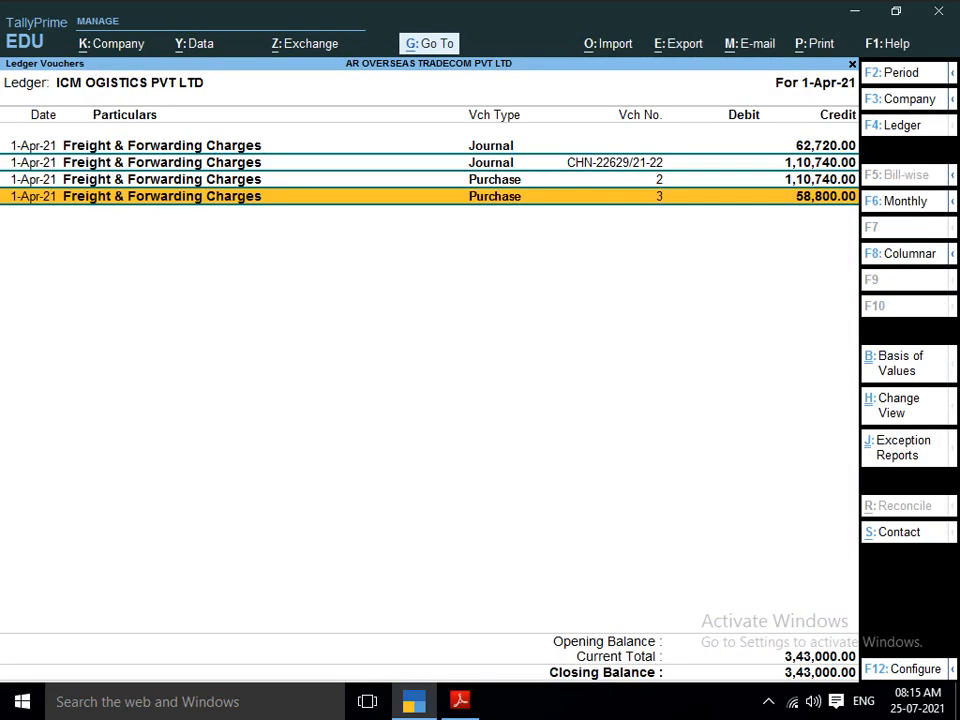
Close the ledger report and leave the Account Books for Display More Reports
key("Escape")
key("Escape")
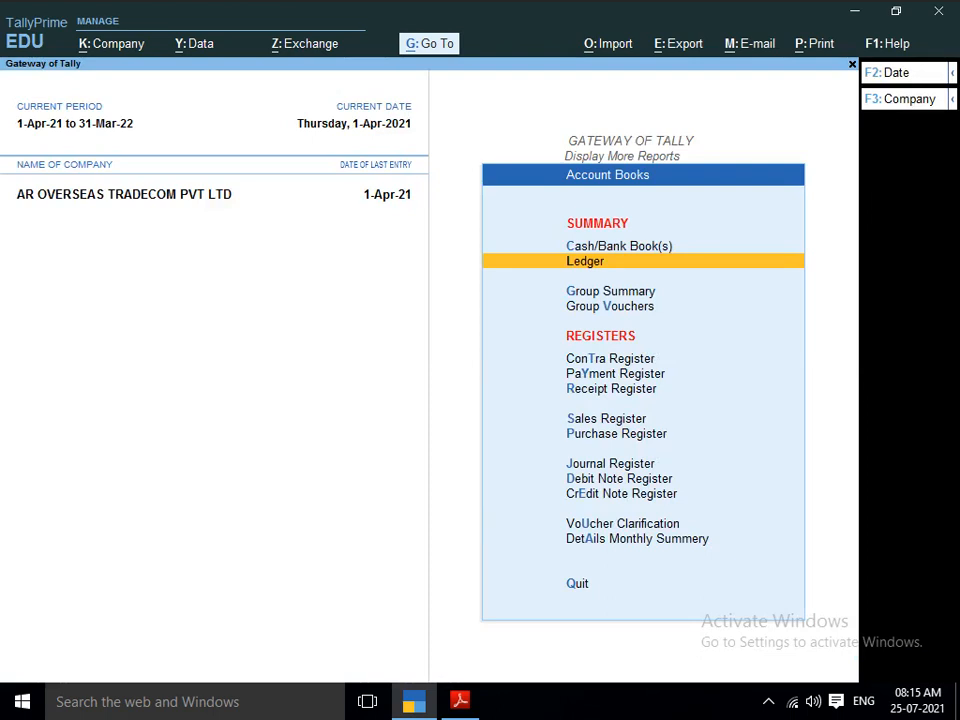
key("Down")
key("Down")
key("Down")
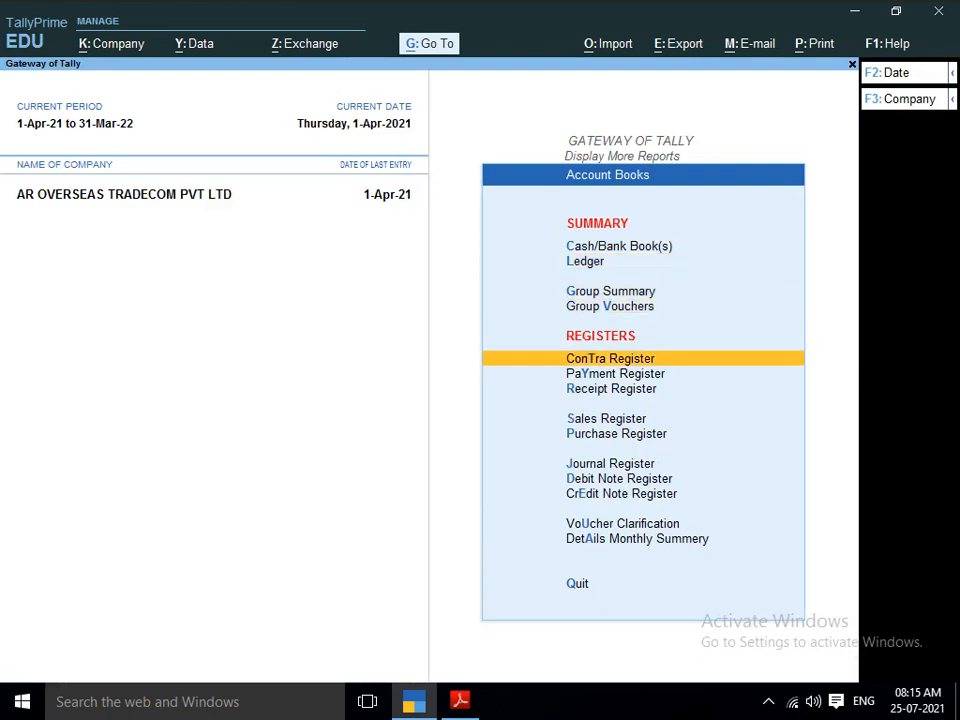
key("Escape")
Open the GSTR-3B report from the GST Reports under Statutory Reports
key("Down")
key("Down")
key("Down")
key("Down")
key("Down")
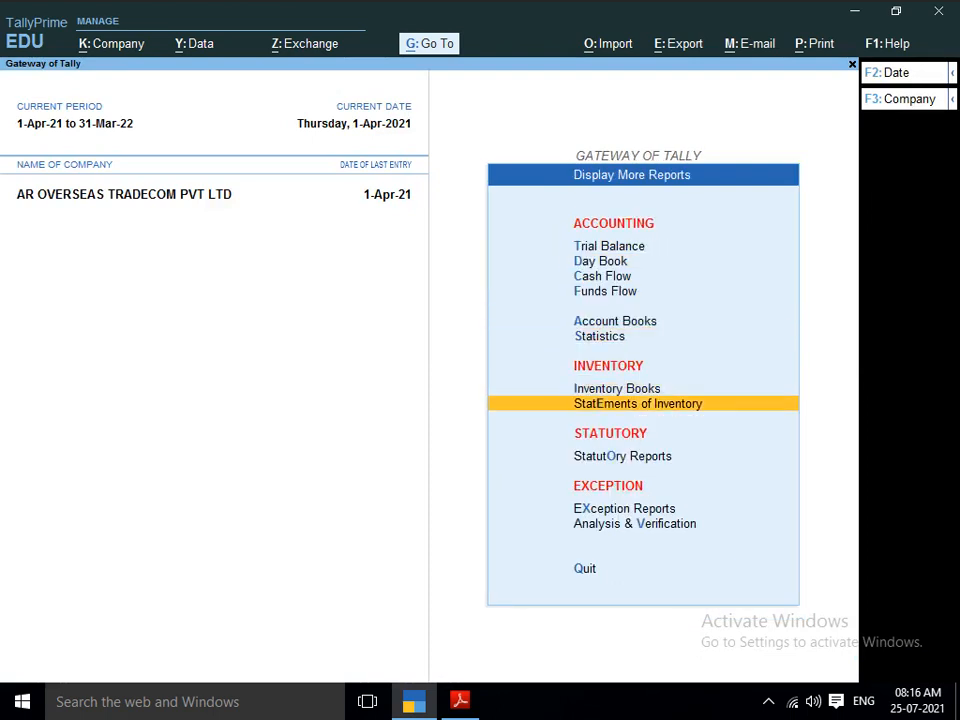
key("Up")
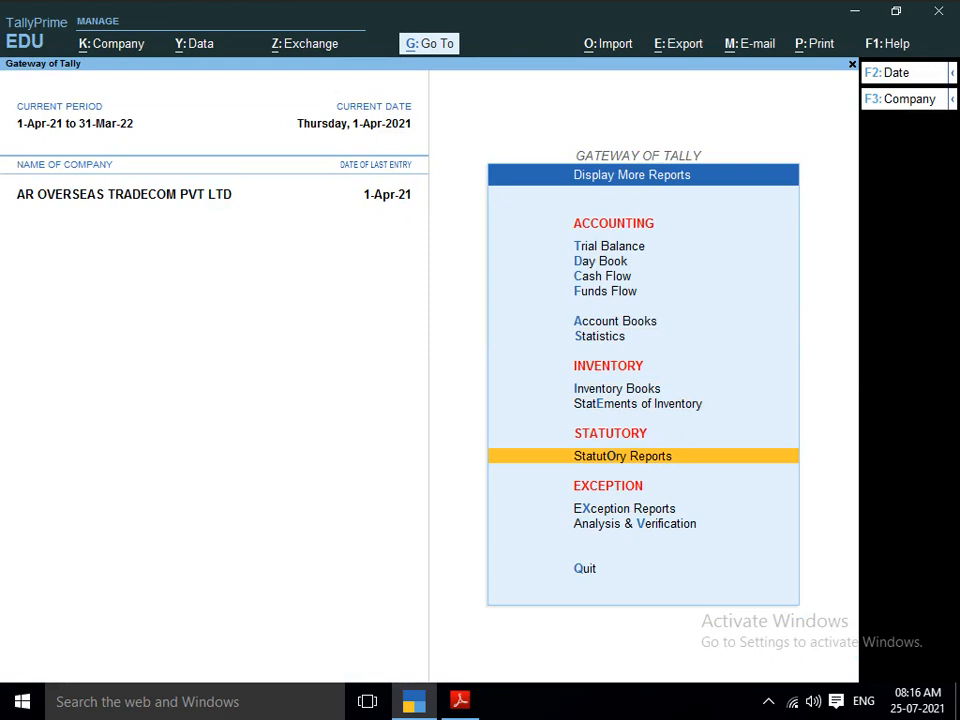
key("Return")
key("Return")
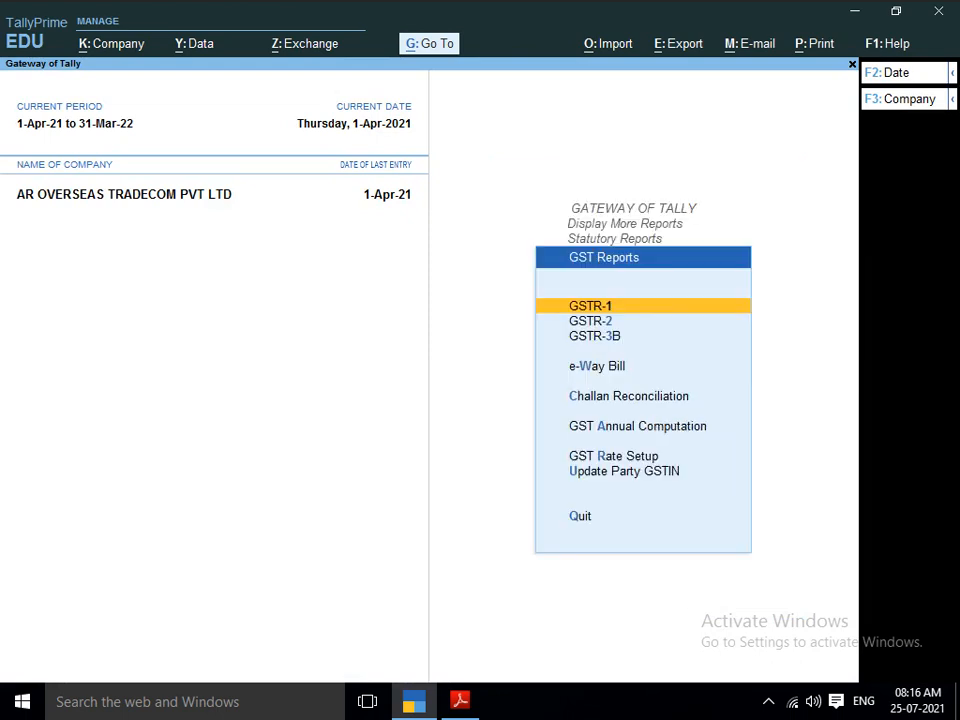
key("Down")
key("Down")
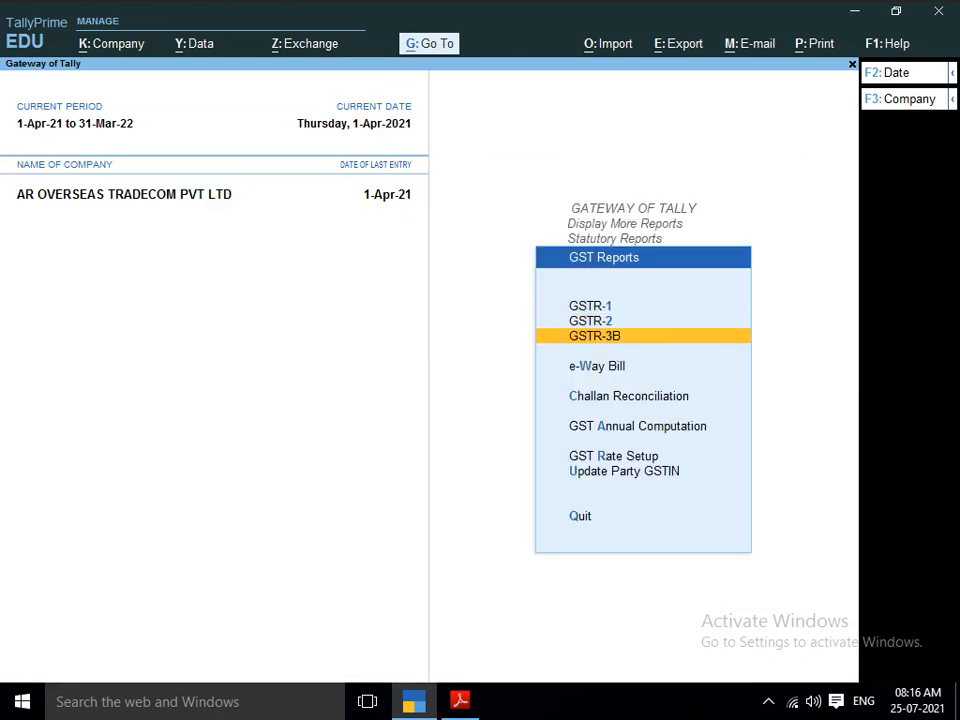
key("Return")
Examine the GSTR-3B voucher counts and return tables, including reverse charge supplies and eligible ITC
key("Down")
key("Down")
key("Down")
key("Down")
key("Down")
key("Down")
key("Down")
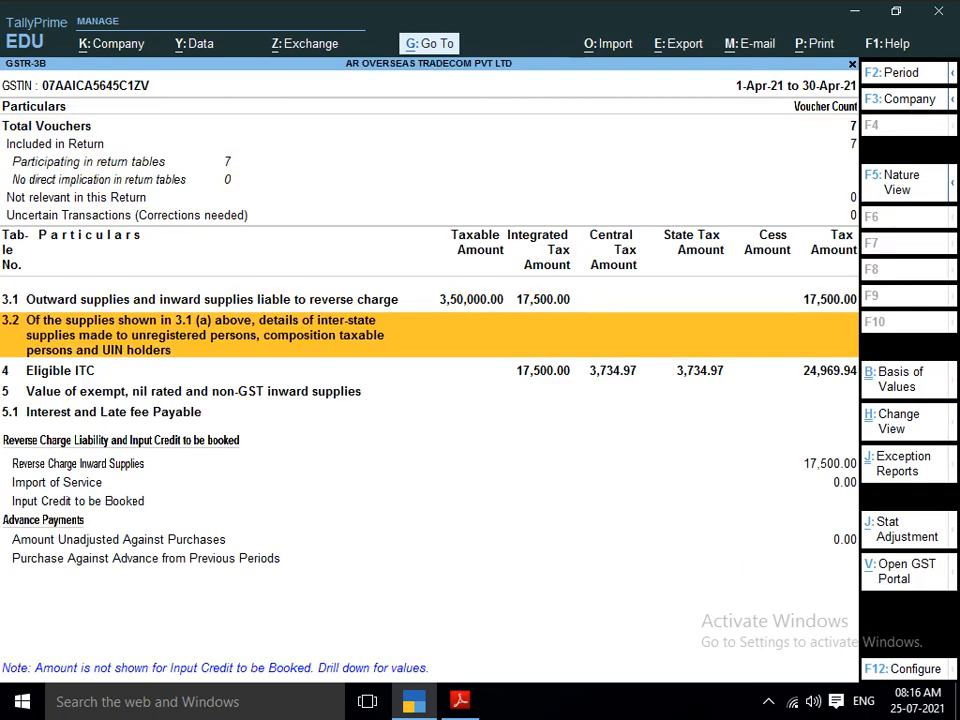
key("Up")
key("Up")
key("Up")
key("Up")
key("Up")
key("Up")
key("Down")
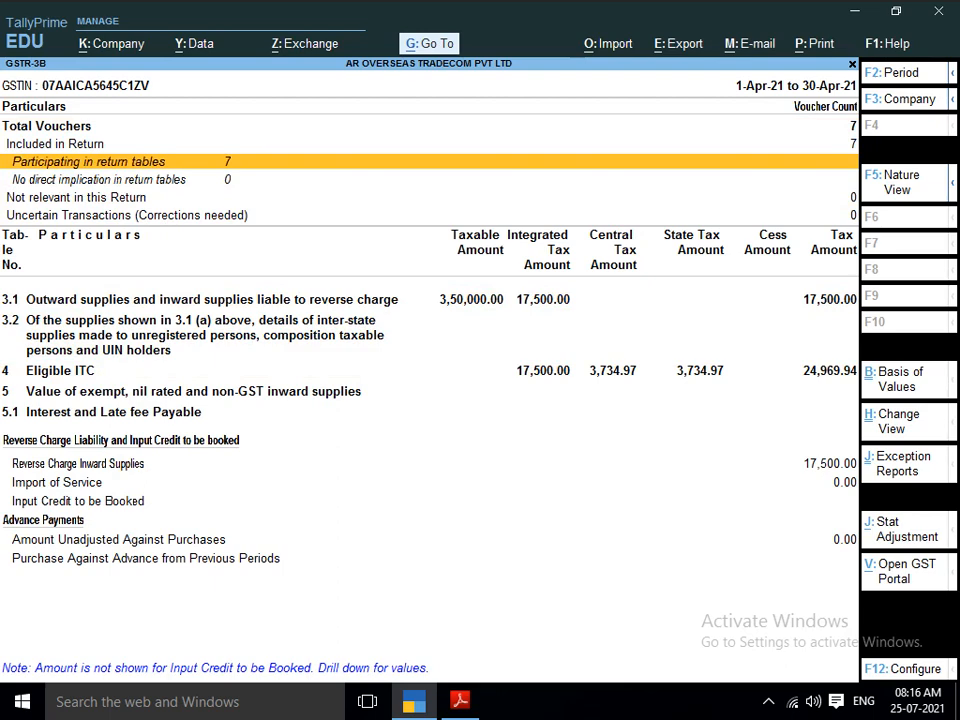
Drill into the vouchers participating in return tables, review the included purchases, and return to the GSTR-3B summary
key("Return")
key("Return")
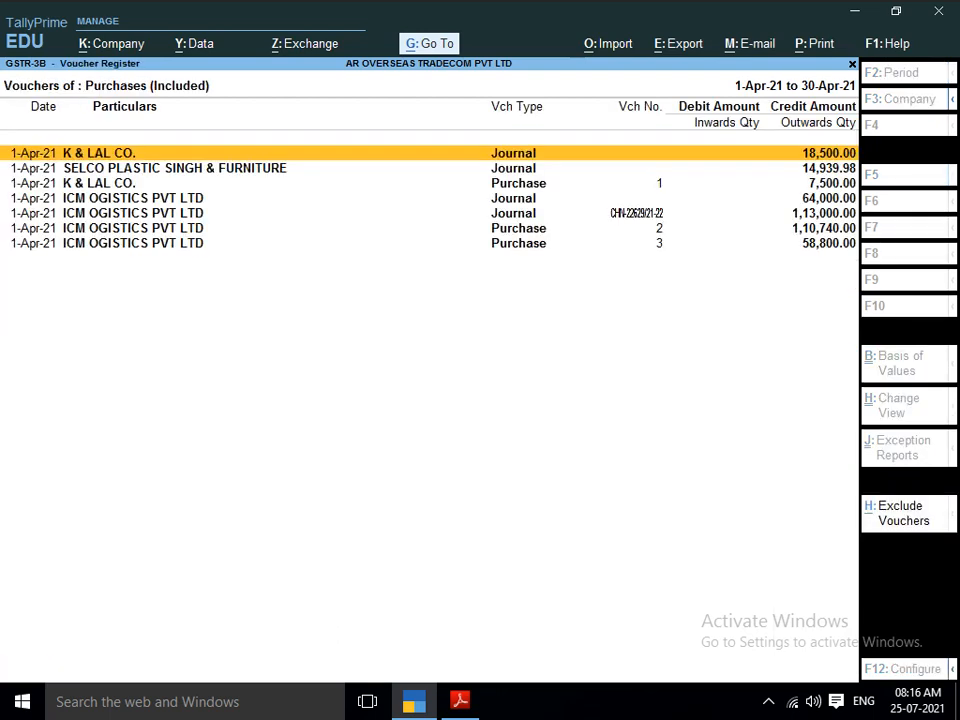
key("Down")
key("Down")
key("Down")
key("Down")
key("Down")
key("Down")
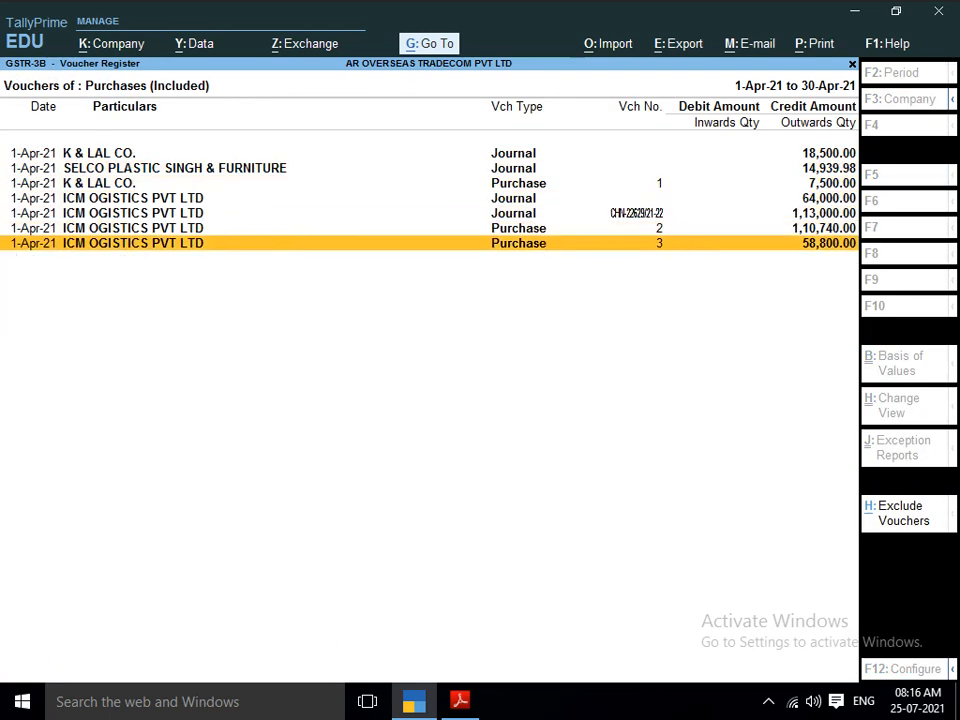
key("Up")
key("Up")
key("Up")
key("Up")
key("Up")
key("Up")
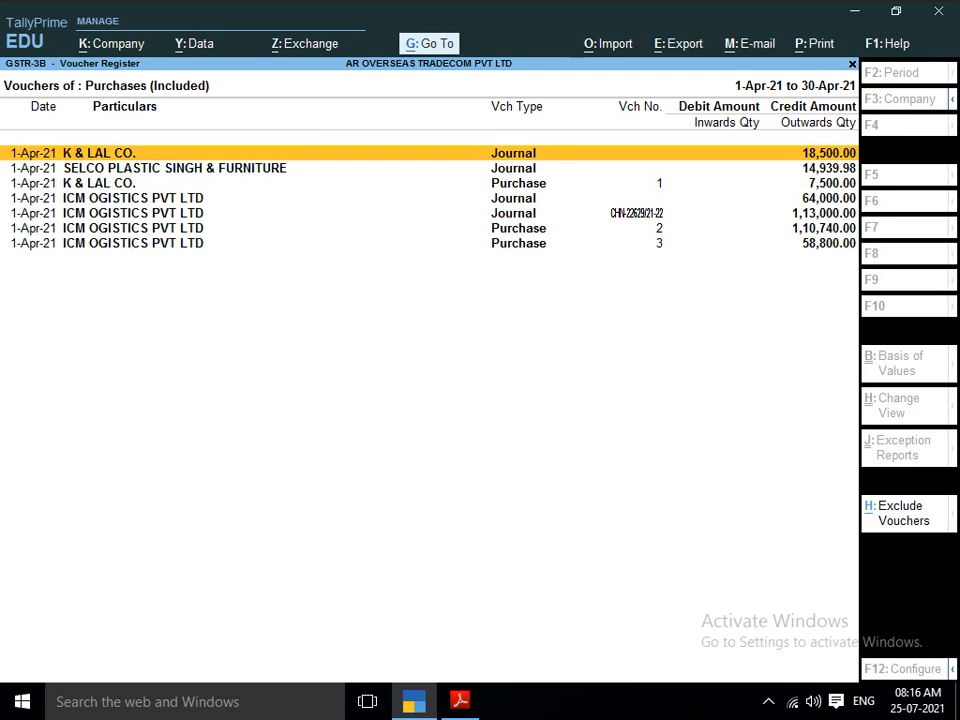
key("Escape")
key("Escape")
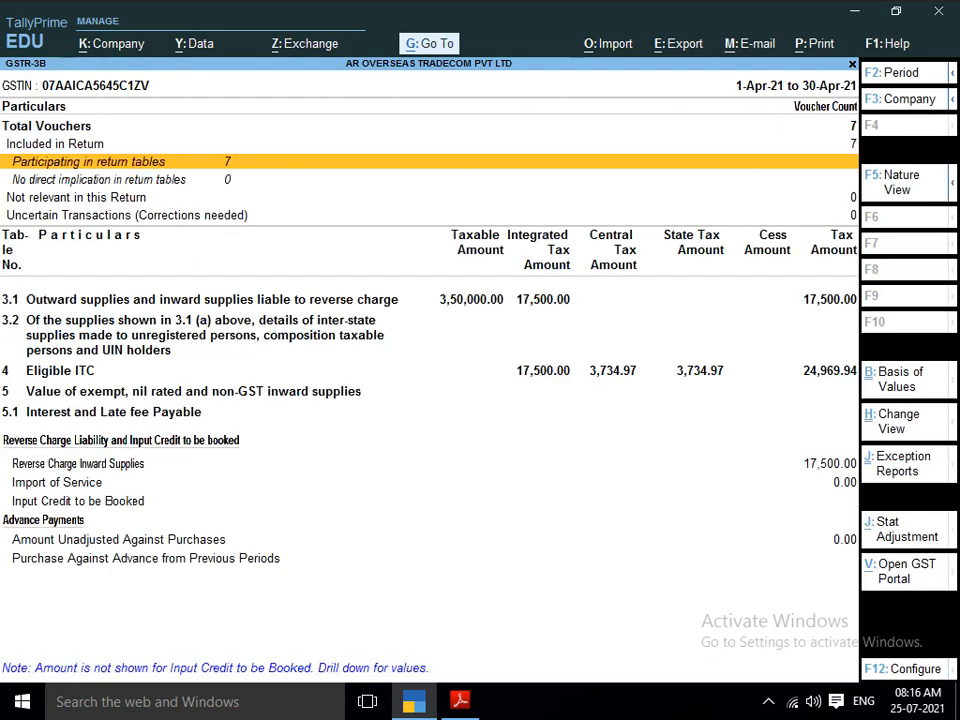
Expand table 3.1, outward supplies and inward supplies liable to reverse charge, to inspect its breakdown
key("Down")
key("Down")
key("Down")
key("Down")
key("Down")
key("Up")
key("Up")
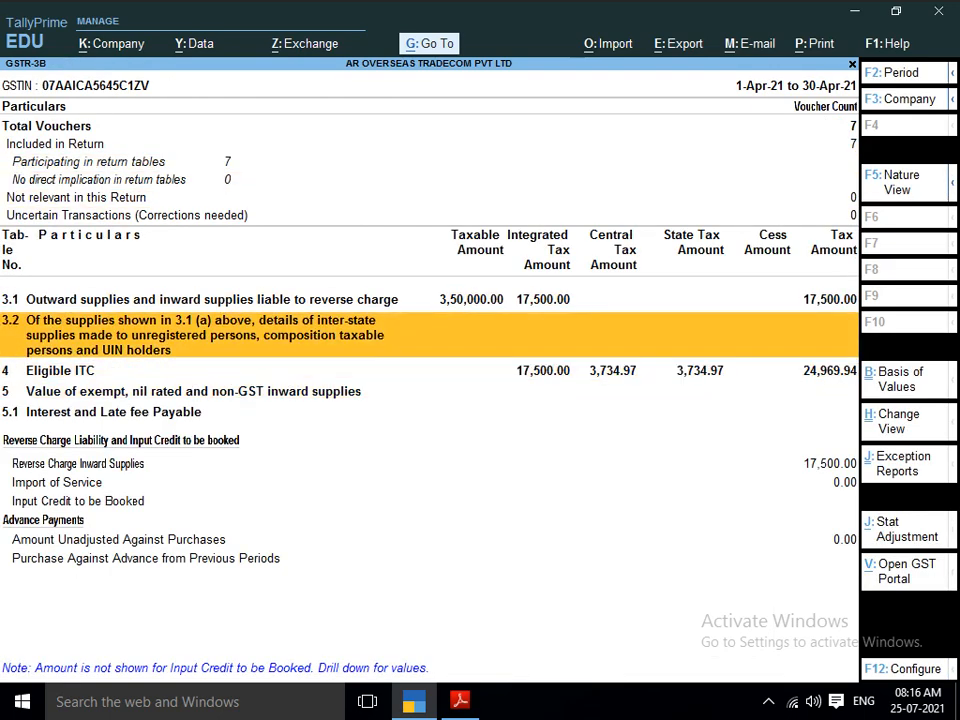
key("Up")
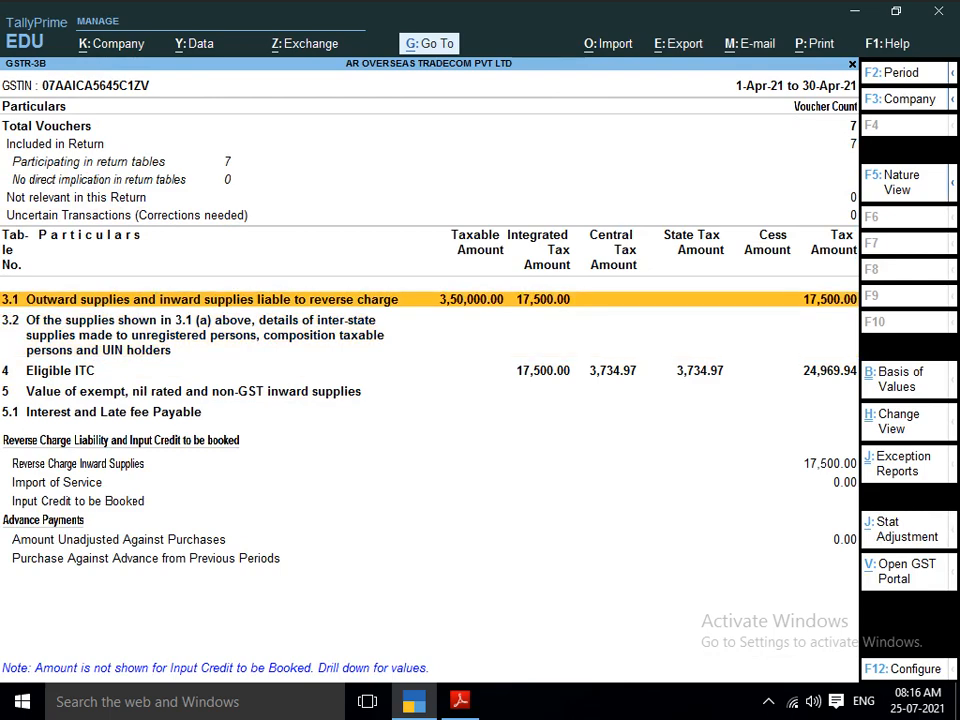
key("shift+Return")
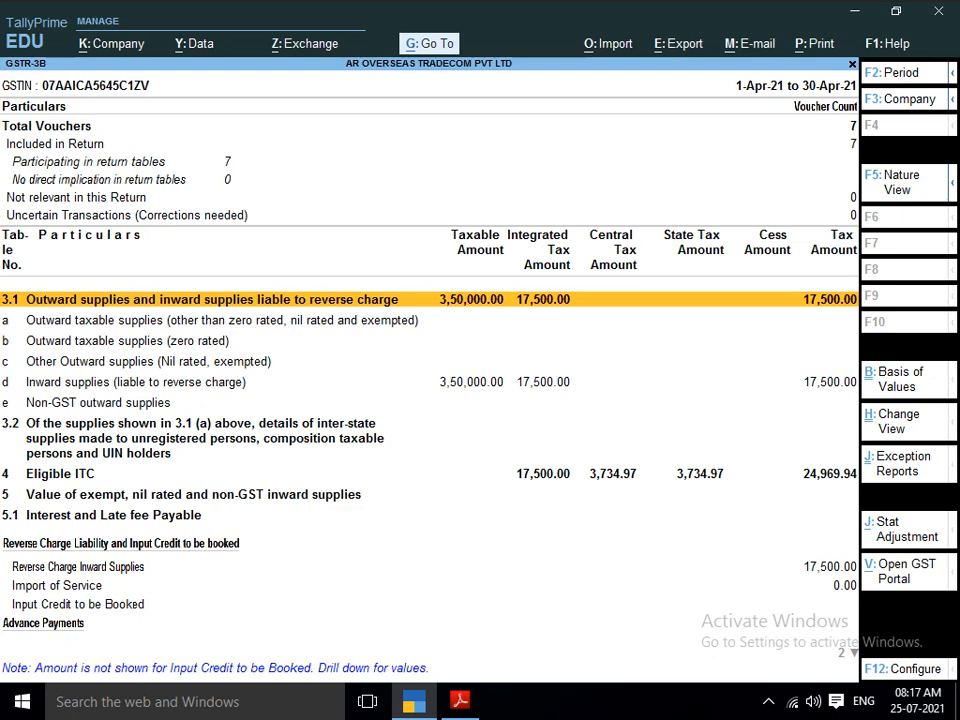
Close GSTR-3B and leave the report menus for the Gateway of Tally
key("Escape")
key("Escape")
key("Up")
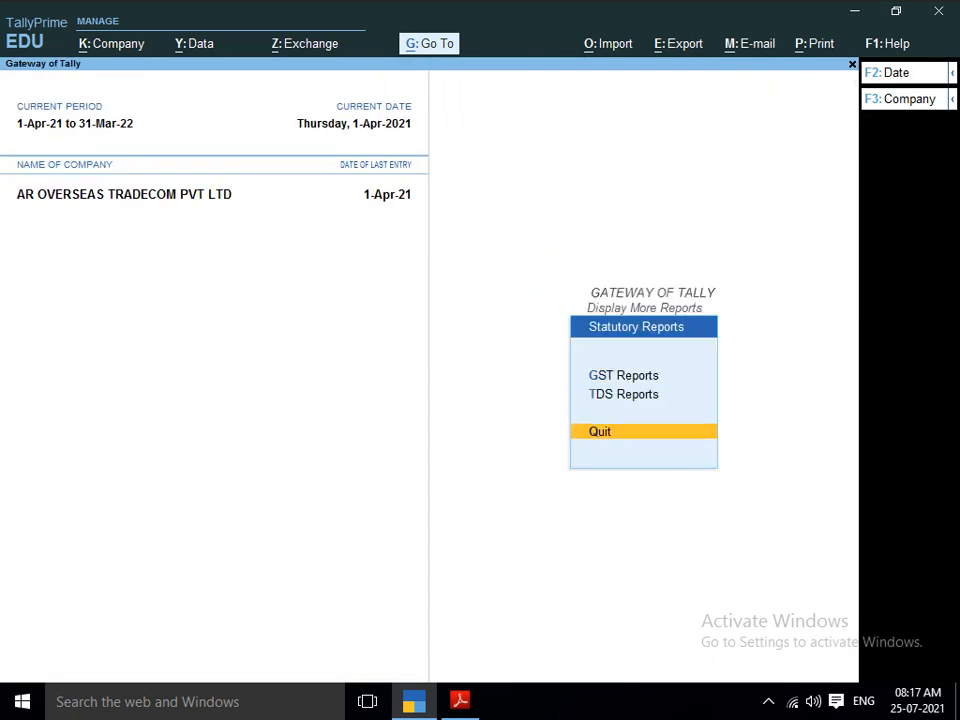
key("Escape")
key("Up")
key("Up")
key("Up")
key("Up")
key("Up")
key("Up")
key("Up")
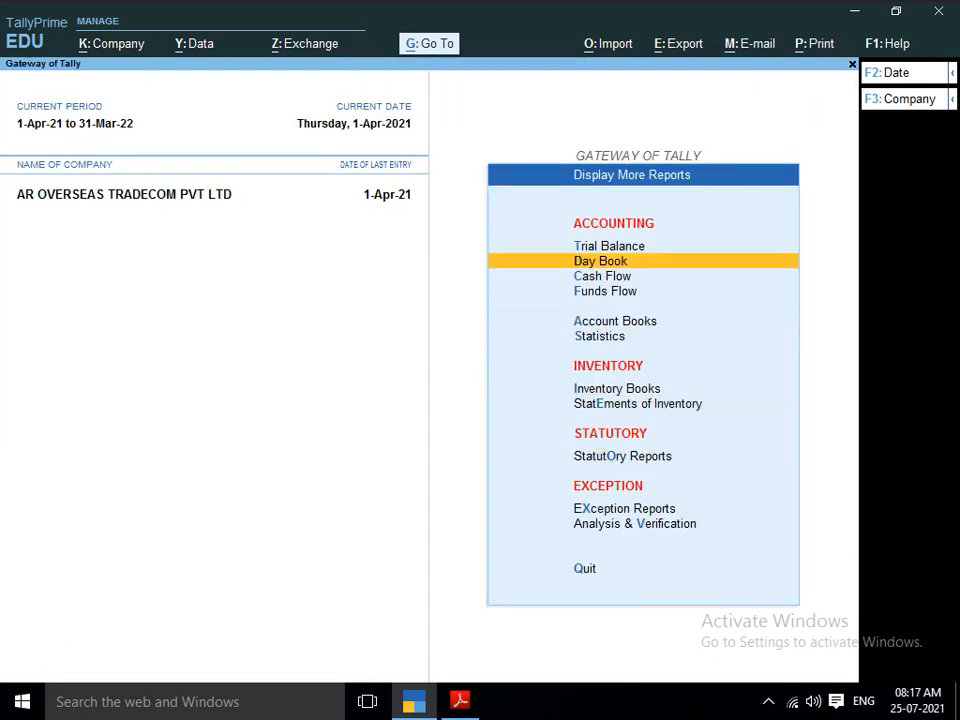
key("Escape")
Start creating a new ledger master from the Gateway of Tally
key("Up")
key("Down")
key("Down")
key("Down")
key("Down")
key("Down")
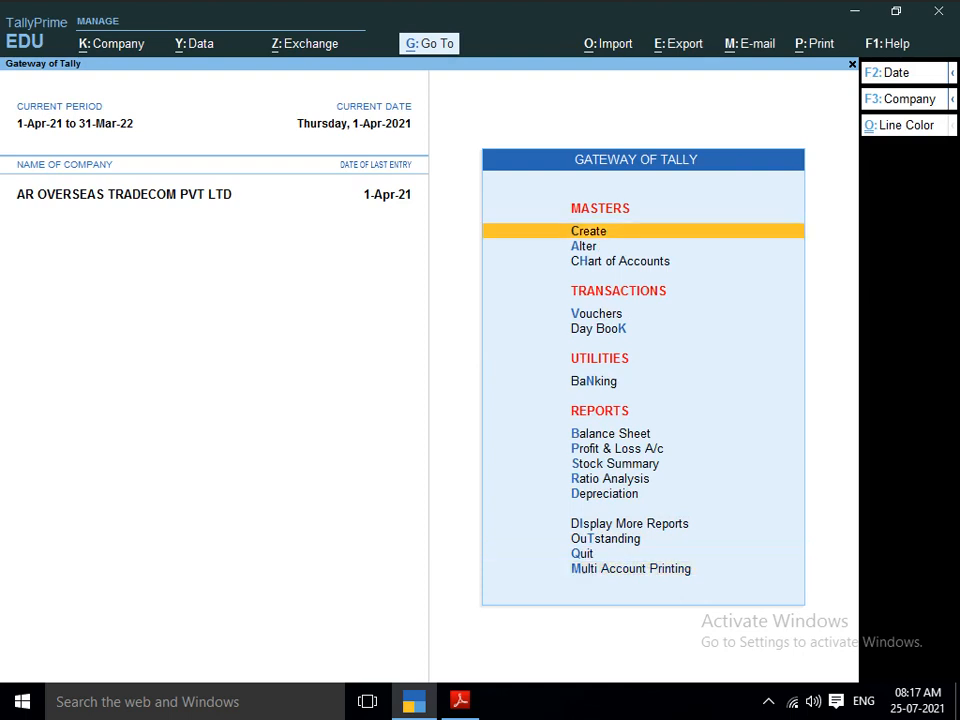
key("Return")
key("Down")
key("Down")
key("Up")
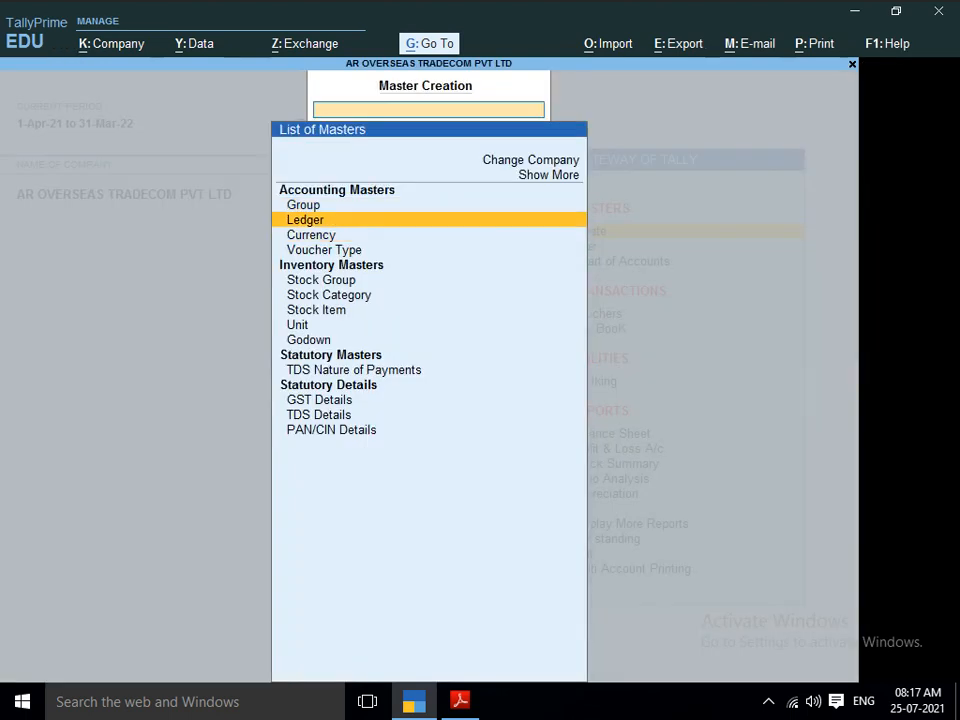
key("Return")
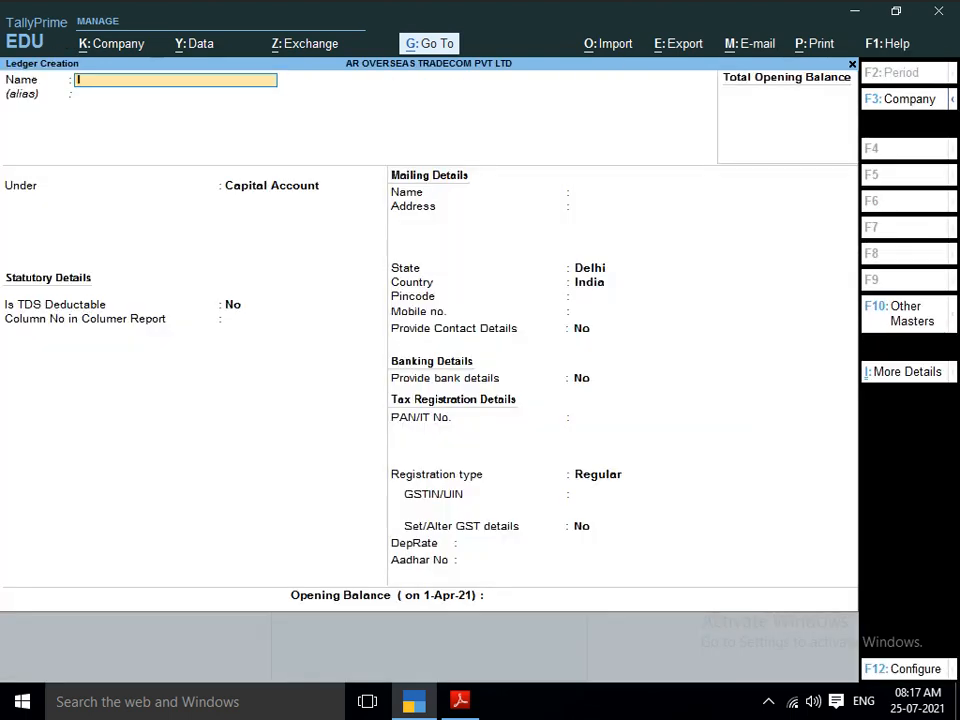
Name the new ledger IGST OUTPUT RCM and place it under the Current Liabilities group
type("IGST OUTPUT RCM")
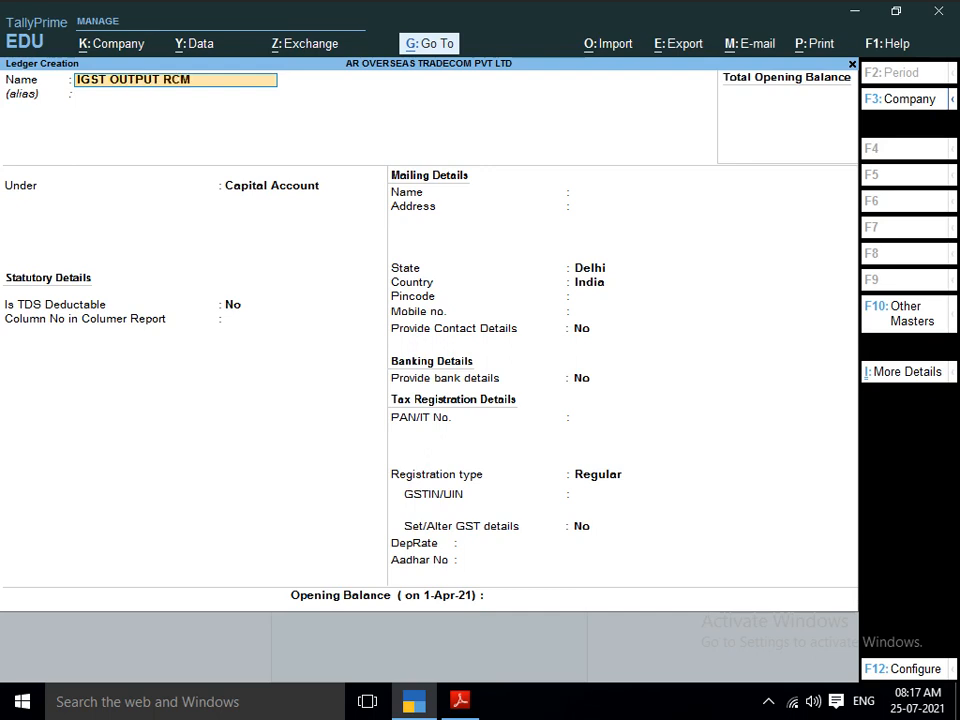
key("Return")
key("Return")
type("DUT")
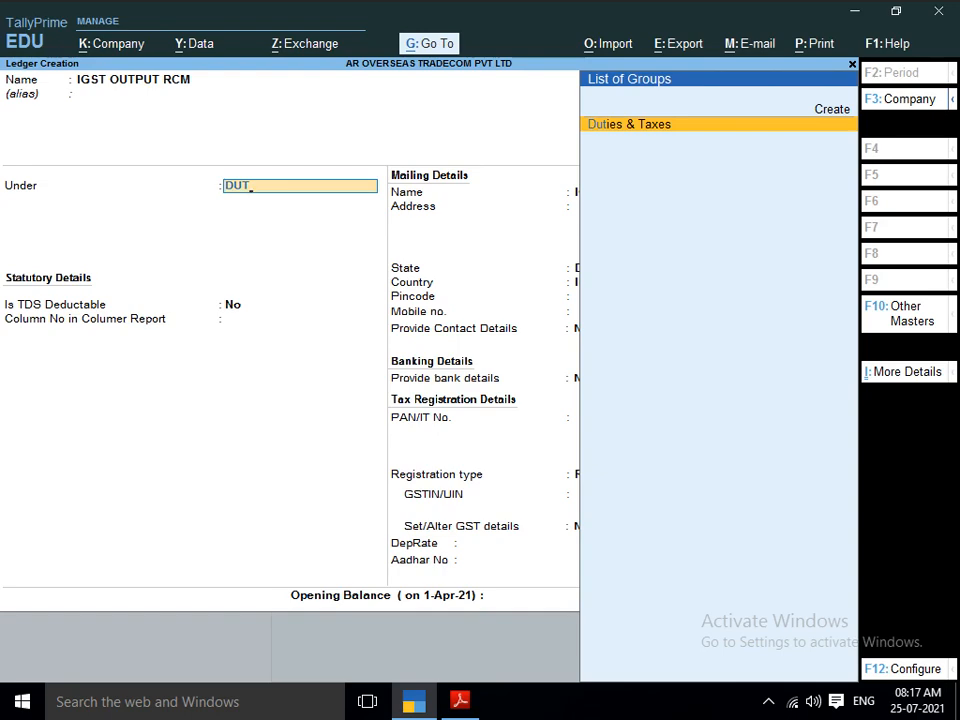
key("BackSpace")
key("BackSpace")
key("BackSpace")
type("CU")
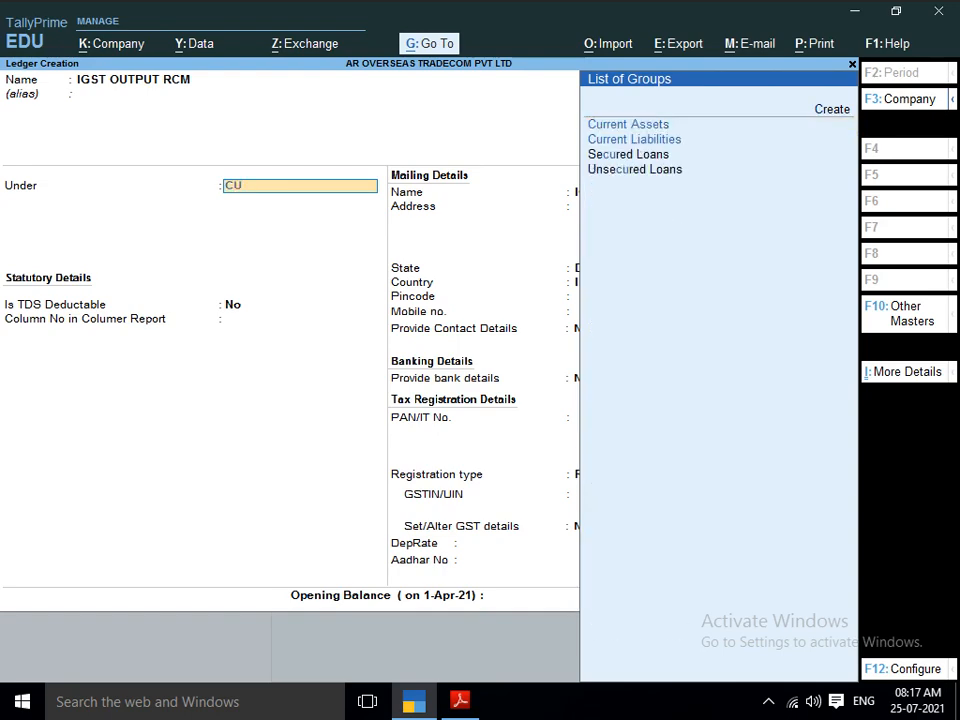
key("Down")
key("Return")
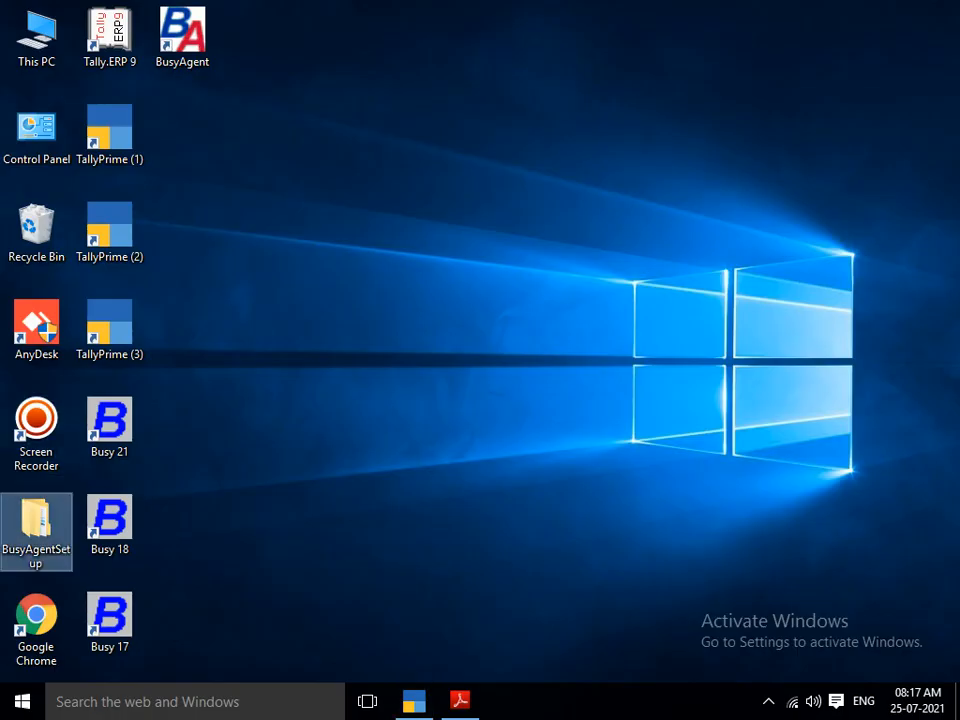
Launch Busy 21 from the desktop, continue in demo mode, and dismiss the company selection
key("Down")
key("Right")
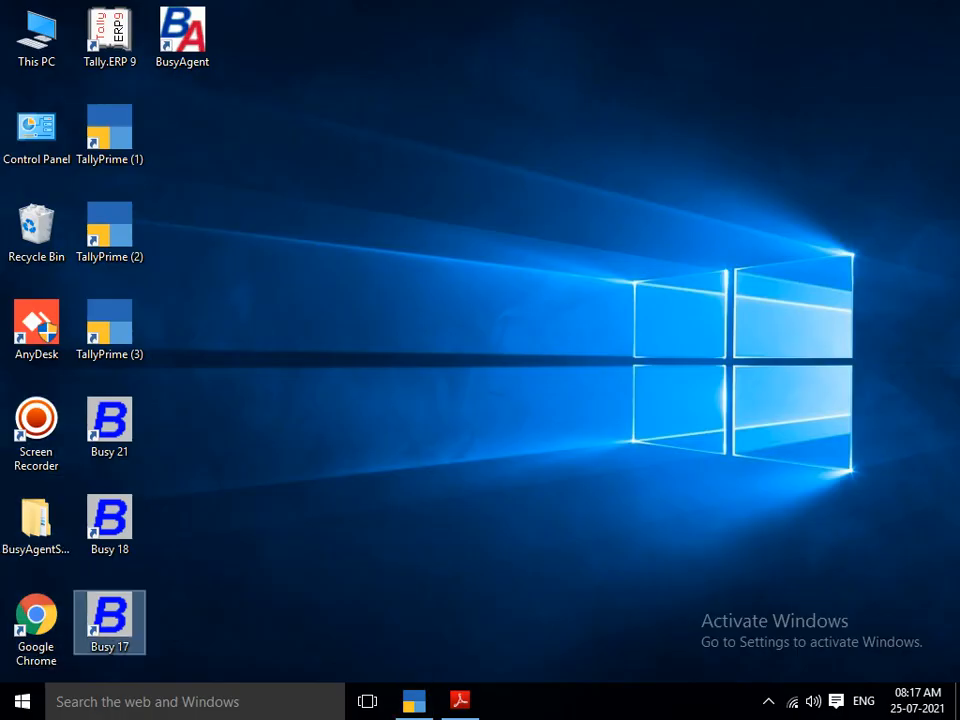
key("Up")
key("Up")
key("Return")
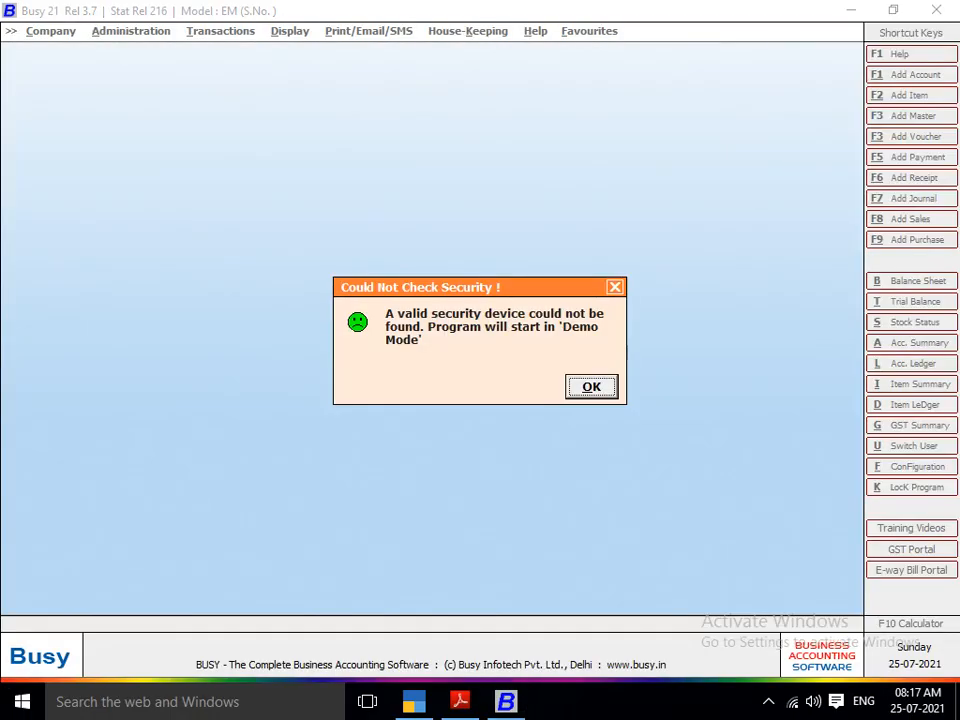
key("Return")
key("Return")
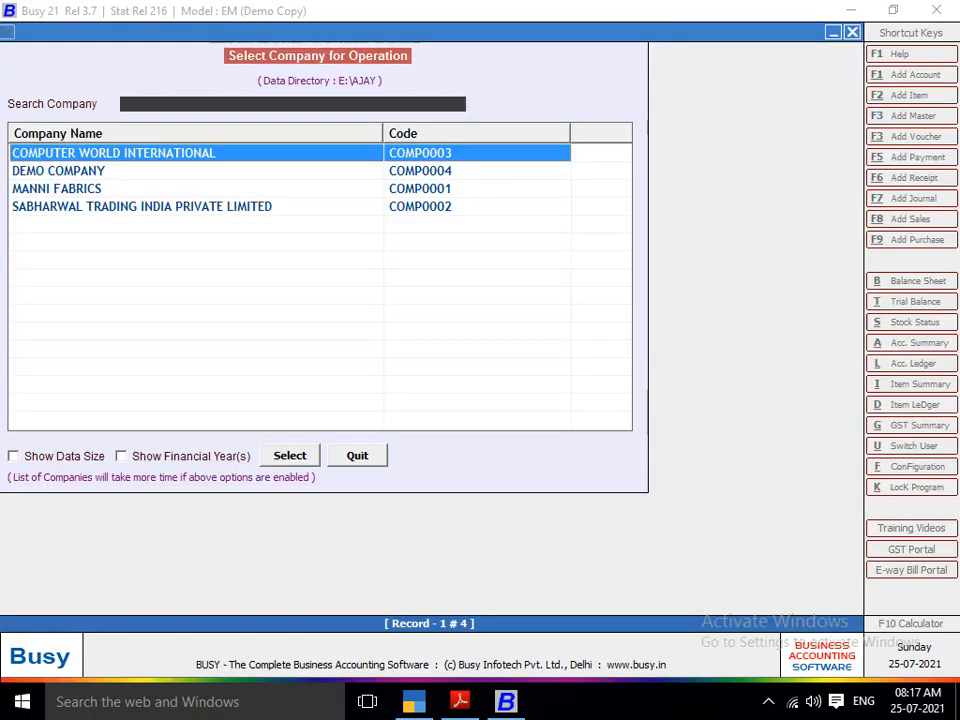
key("Down")
key("Escape")
Set the Busy data directory manually to the TSX folder on drive E
key("Down")
key("Down")
key("Down")
key("Down")
key("Down")
key("Down")
key("Down")
key("Down")
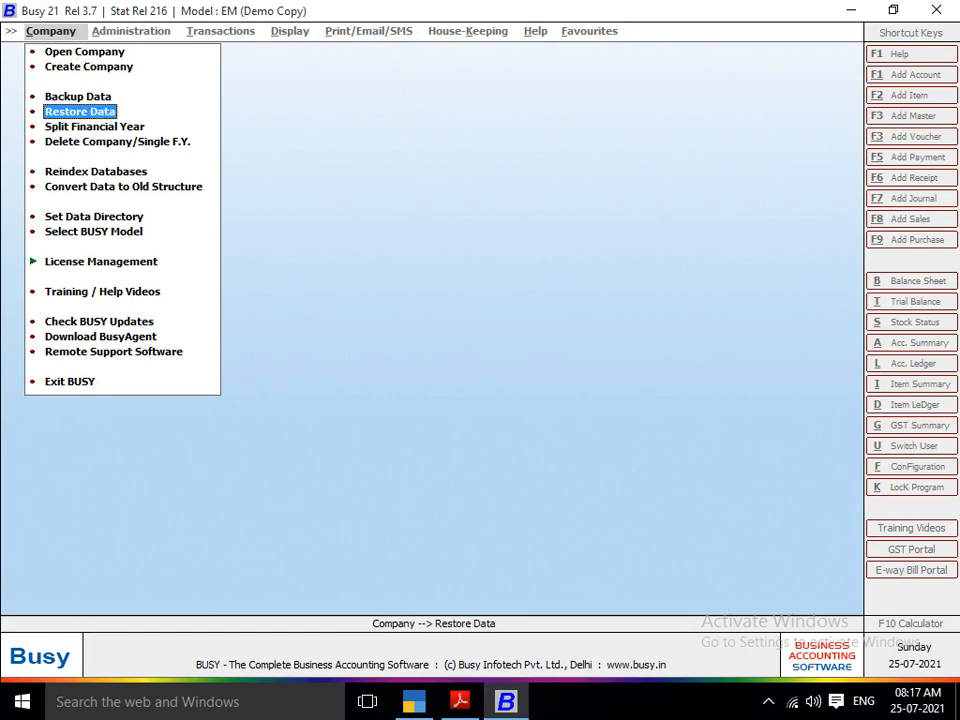
key("Return")
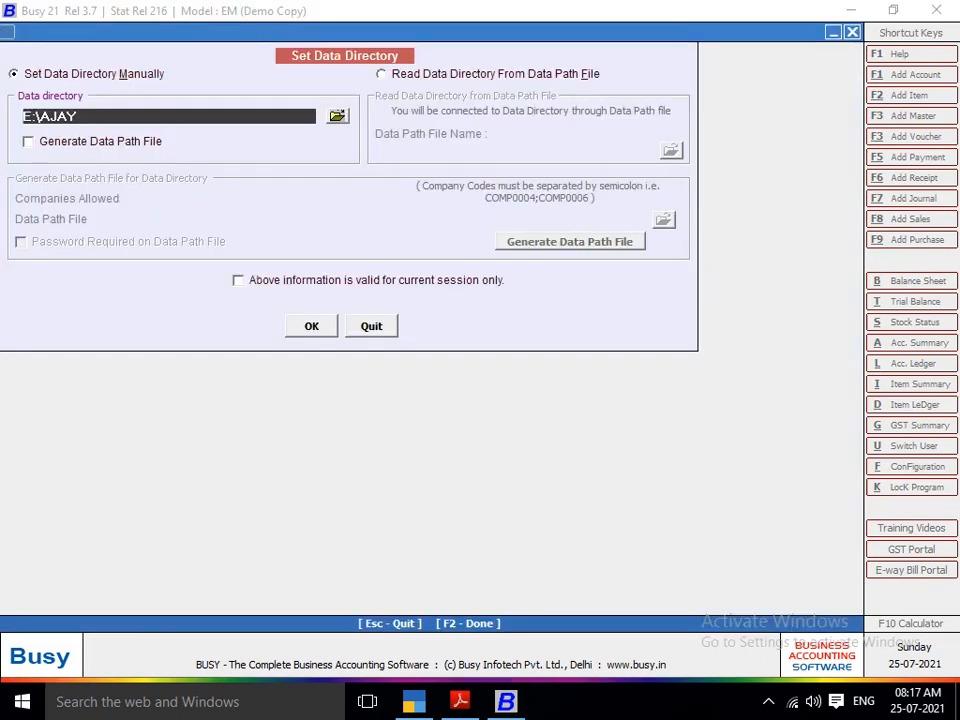
key("Tab")
key("Return")
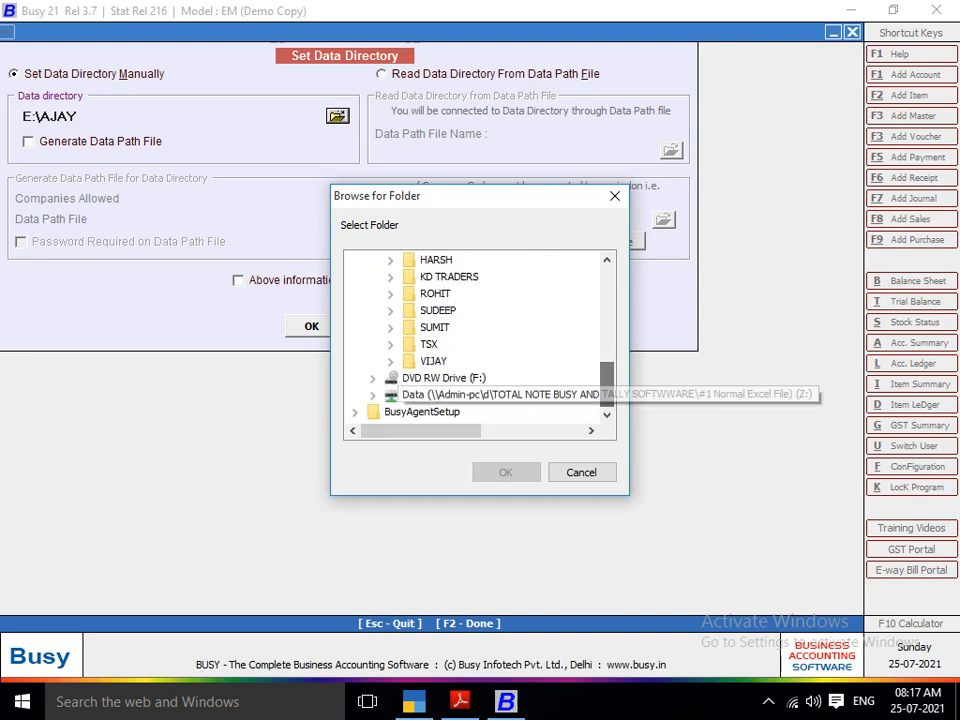
left_click(429, 260)
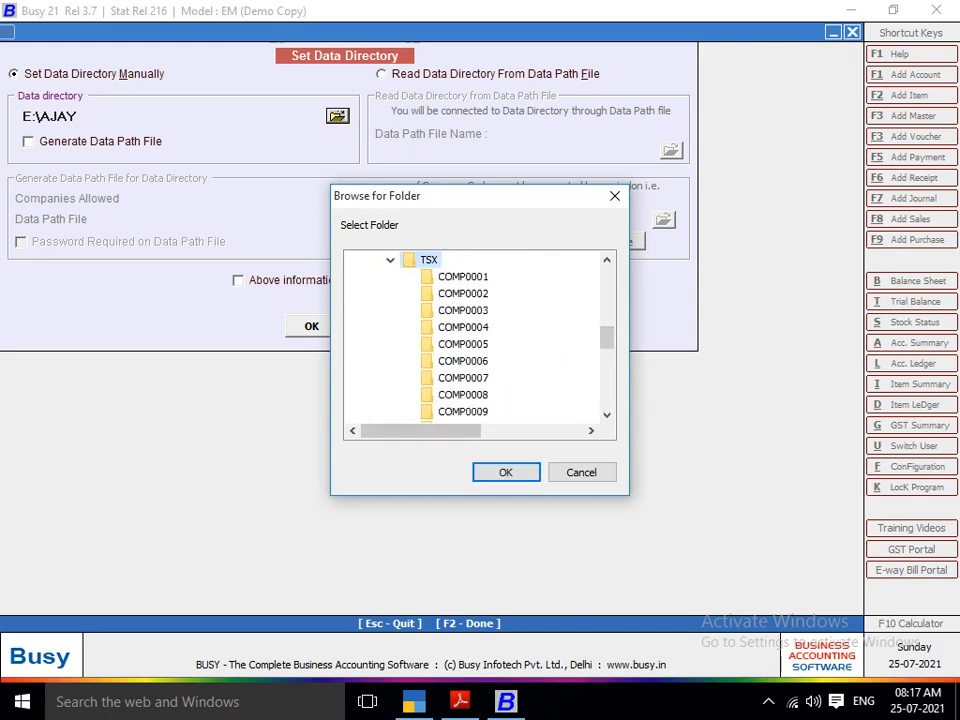
left_click(506, 472)
left_click(312, 326)
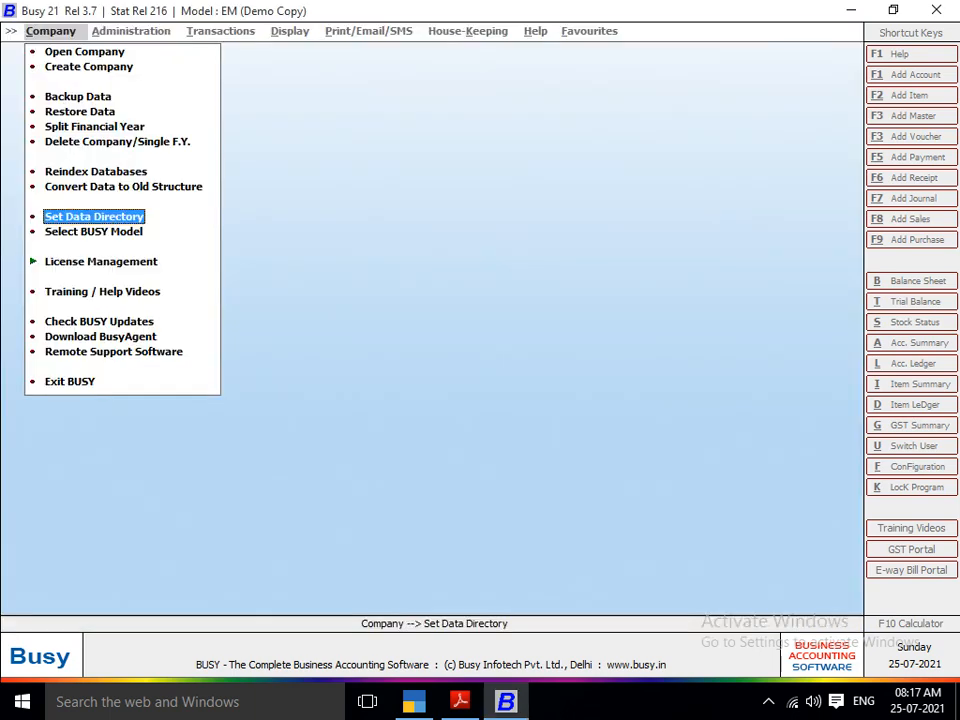
Open the company AR (COMP0029) from the TSX data directory
left_click(85, 52)
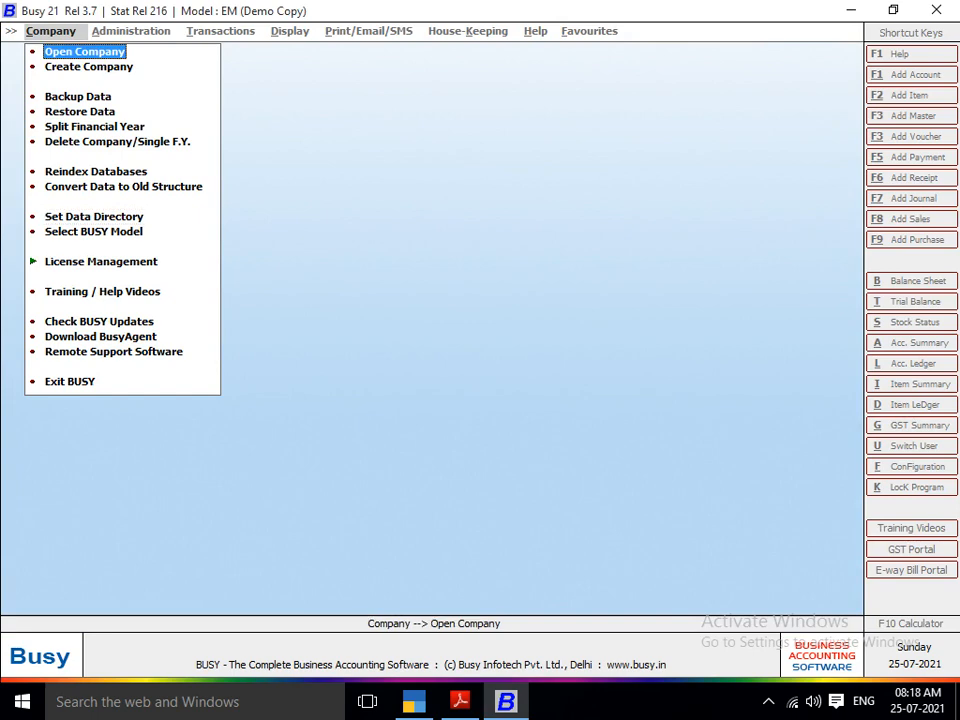
key("Return")
key("Down")
key("Down")
key("Down")
key("Down")
key("Down")
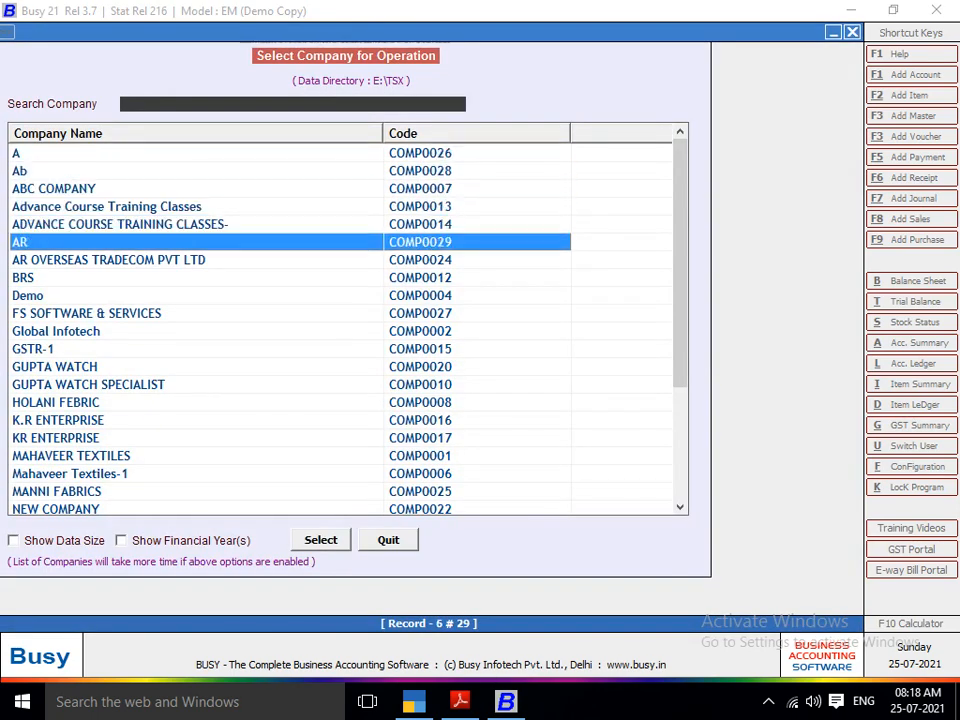
key("Return")
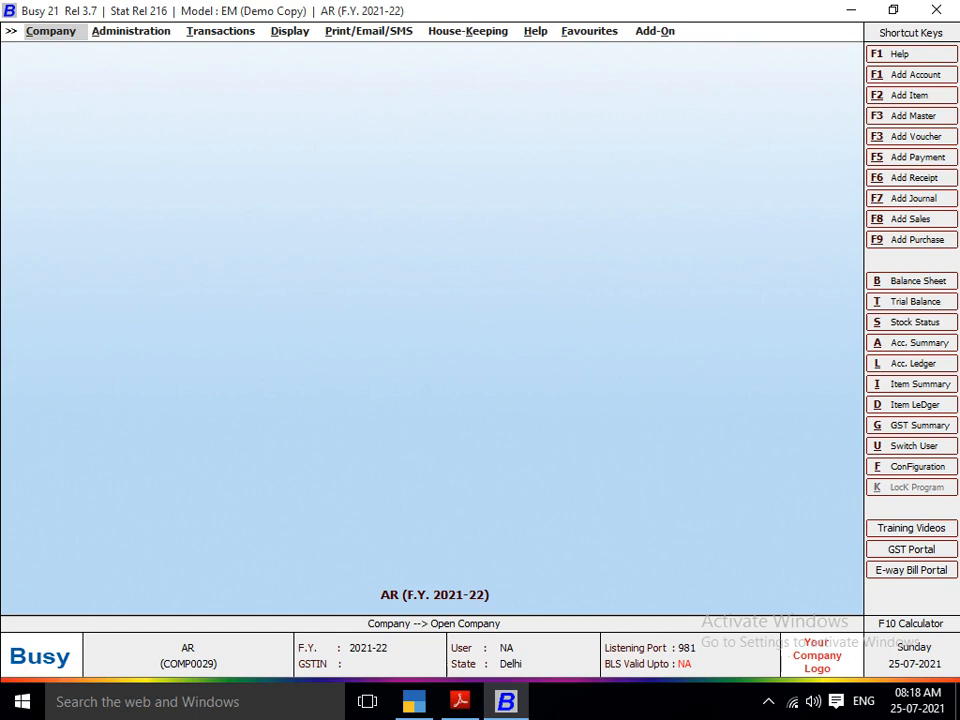
Find the IGST Output (RCM) account among the account masters and open it for modification
key("Right")
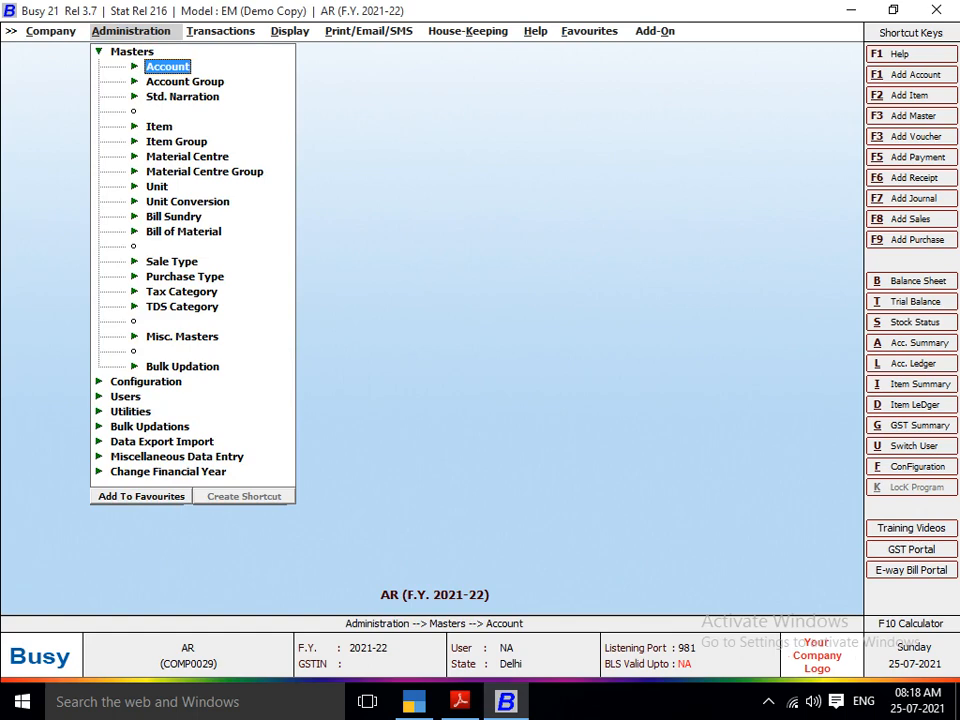
key("Return")
key("Down")
key("Return")
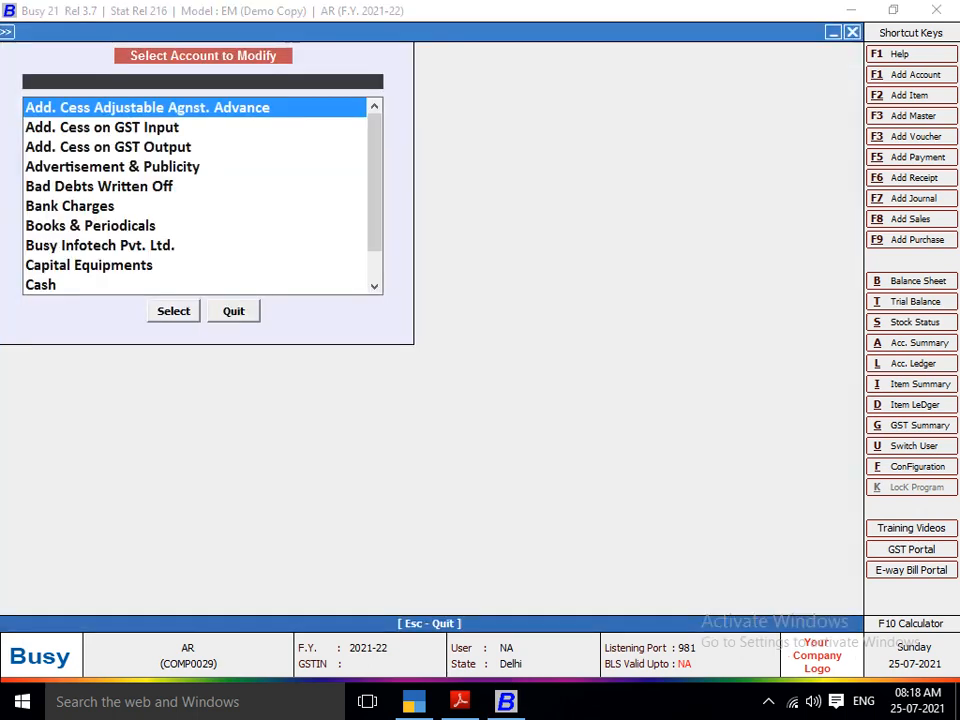
type("IGS")
key("Down")
key("Down")
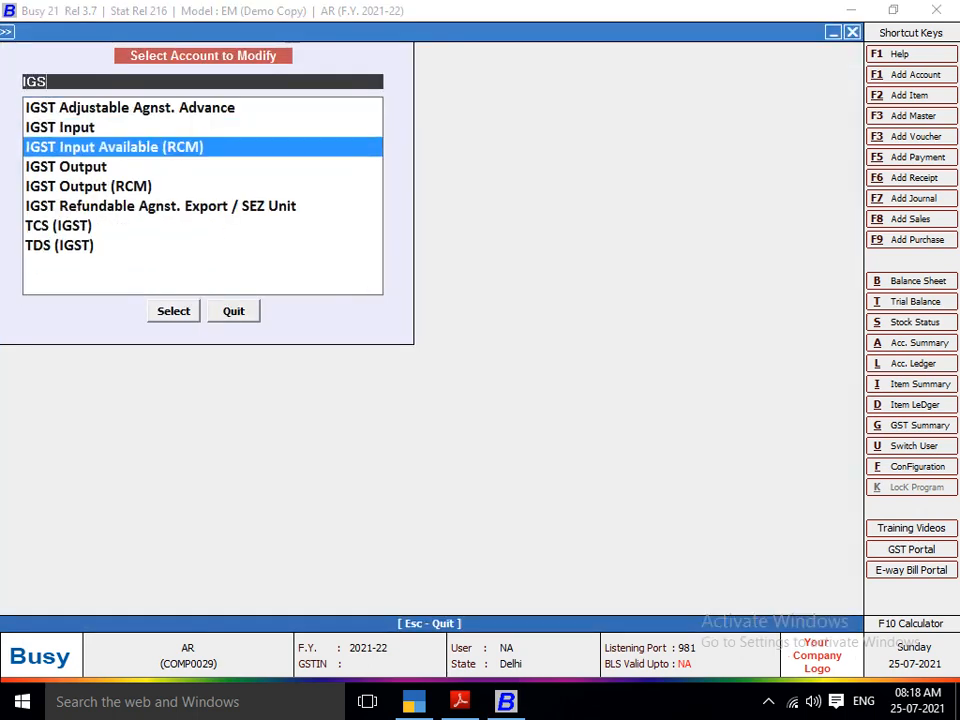
key("Down")
key("Down")
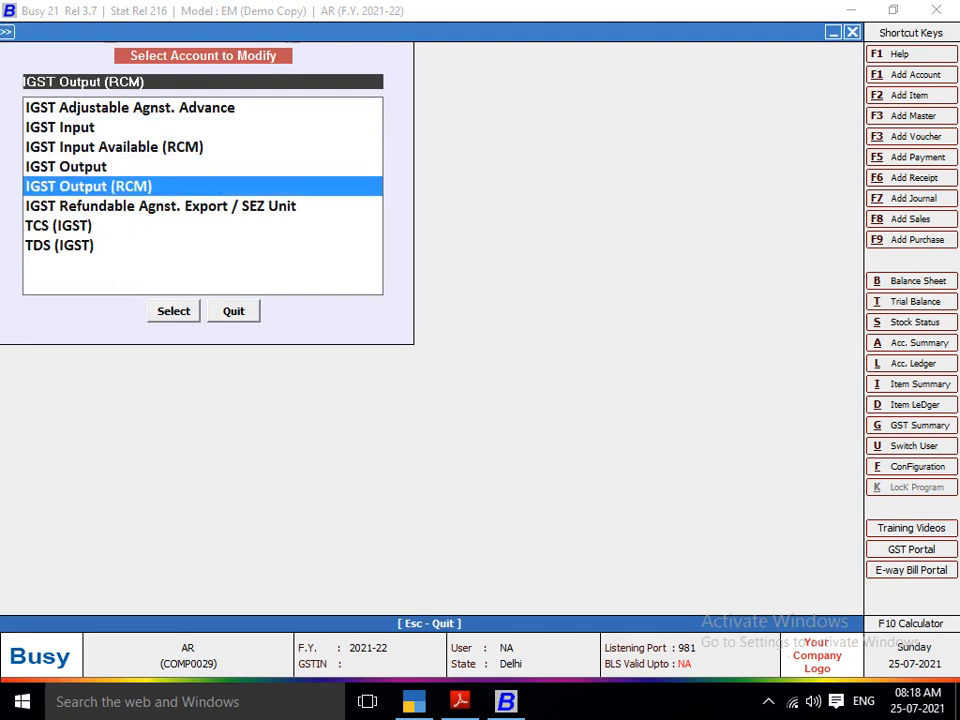
key("Return")
Copy the full account name IGST Output (RCM) and switch back to TallyPrime
key("shift+Right")
key("shift+Right")
key("shift+Right")
key("shift+Right")
key("shift+Right")
key("shift+Right")
key("shift+Right")
key("shift+Right")
key("shift+Right")
key("shift+Right")
key("shift+Right")
key("shift+Right")
key("shift+Right")
key("shift+Right")
key("shift+Right")
key("shift+Right")
key("shift+Right")
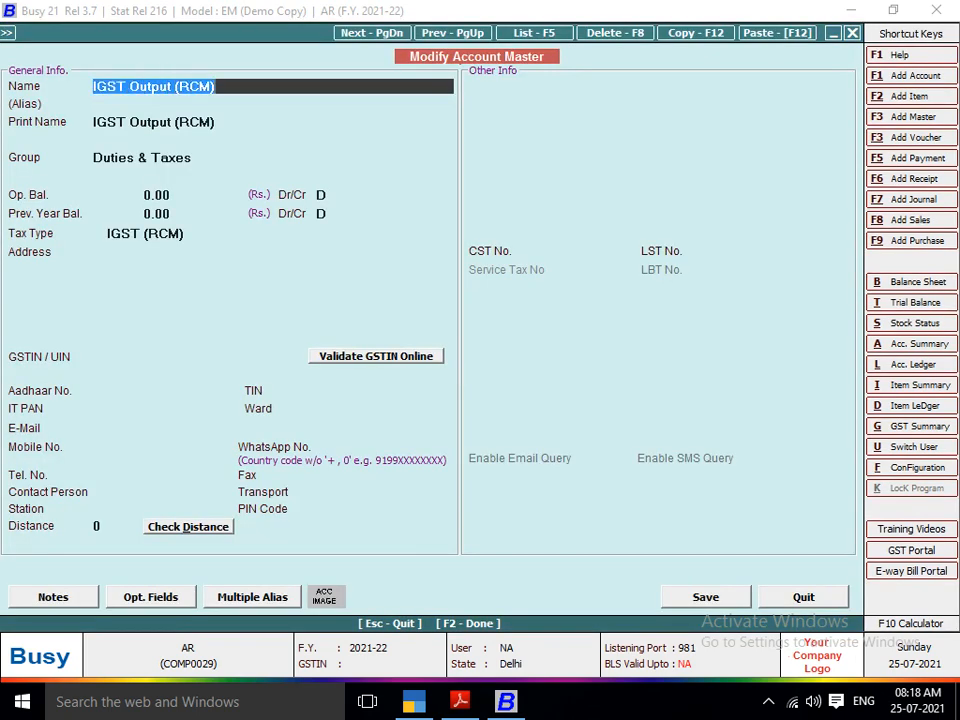
key("alt+Tab")
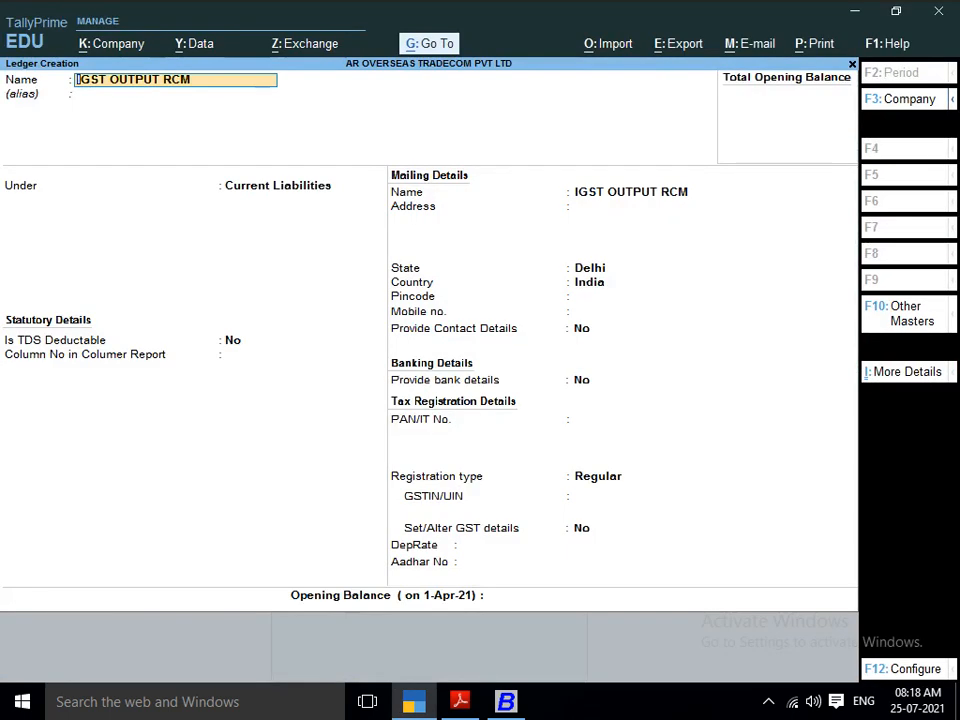
Discard the draft ledger and start a new one with the copied name IGST Output (RCM) under Duties & Taxes
key("BackSpace")
key("Escape")
key("Return")
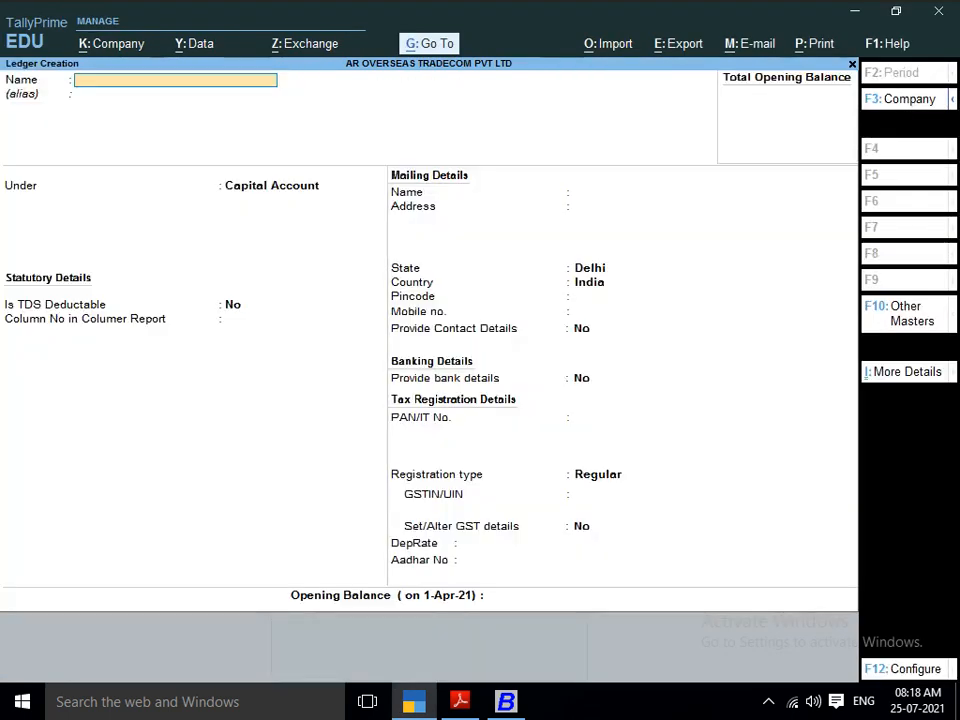
key("ctrl+alt+v")
key("Return")
key("Return")
type("DU")
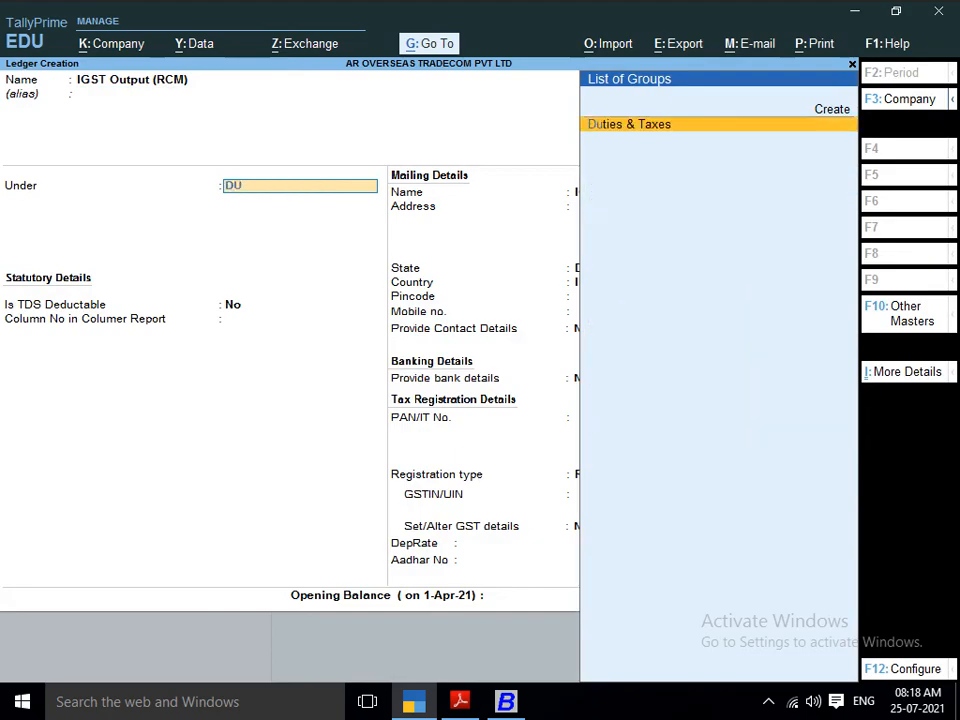
key("Return")
Switch to Busy 21, check the group and tax type of the IGST Output (RCM) account, and return to TallyPrime
key("alt+Tab")
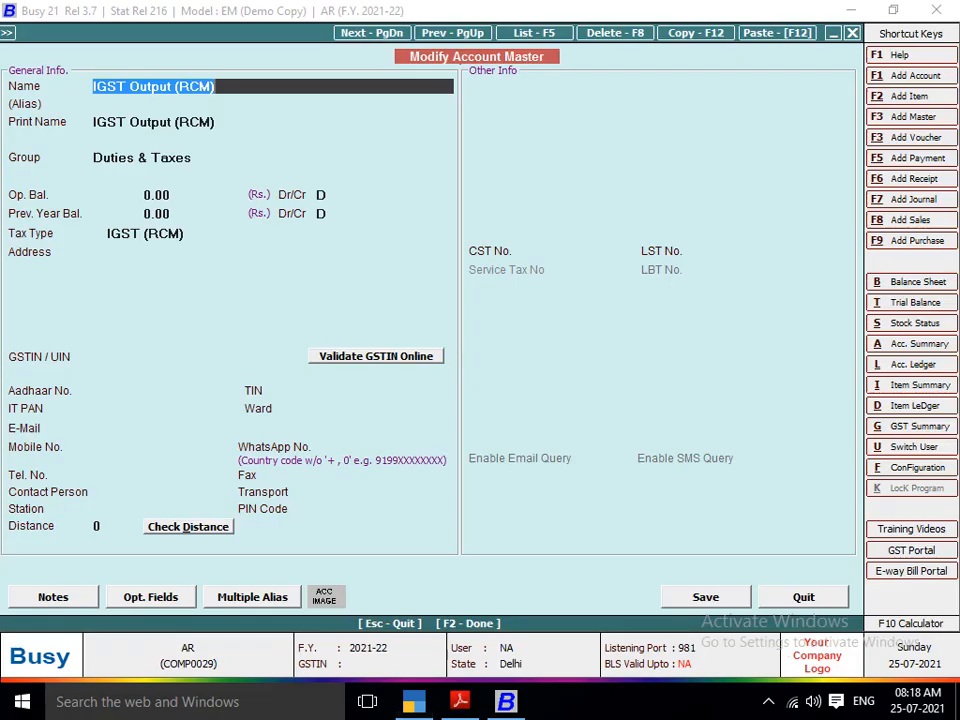
key("Return")
key("Return")
key("Return")
key("Return")
key("Return")
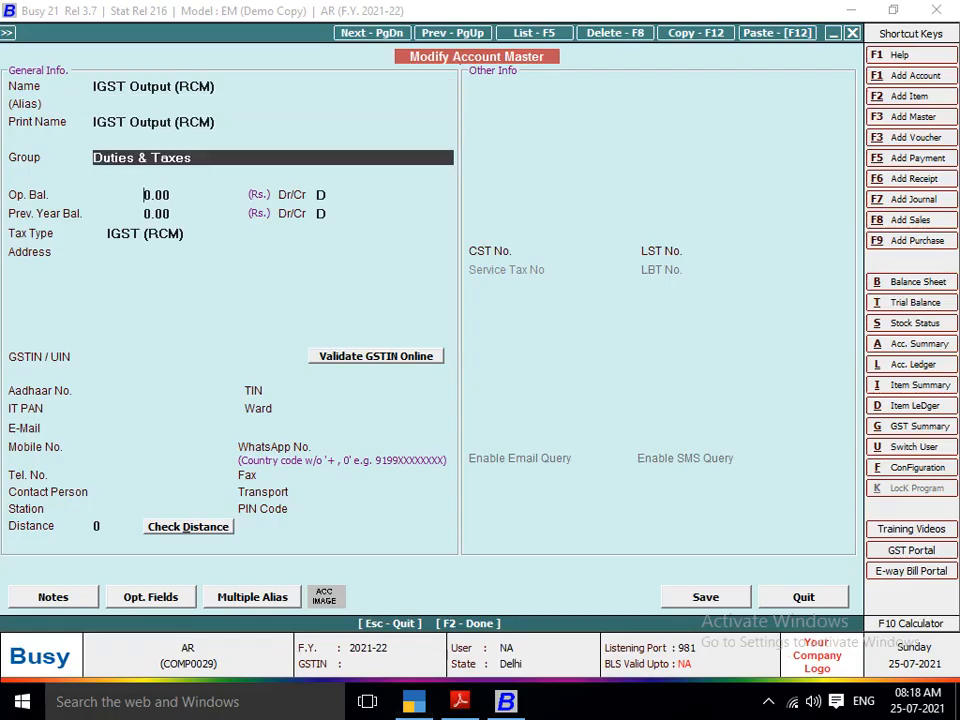
key("Return")
key("Return")
key("Return")
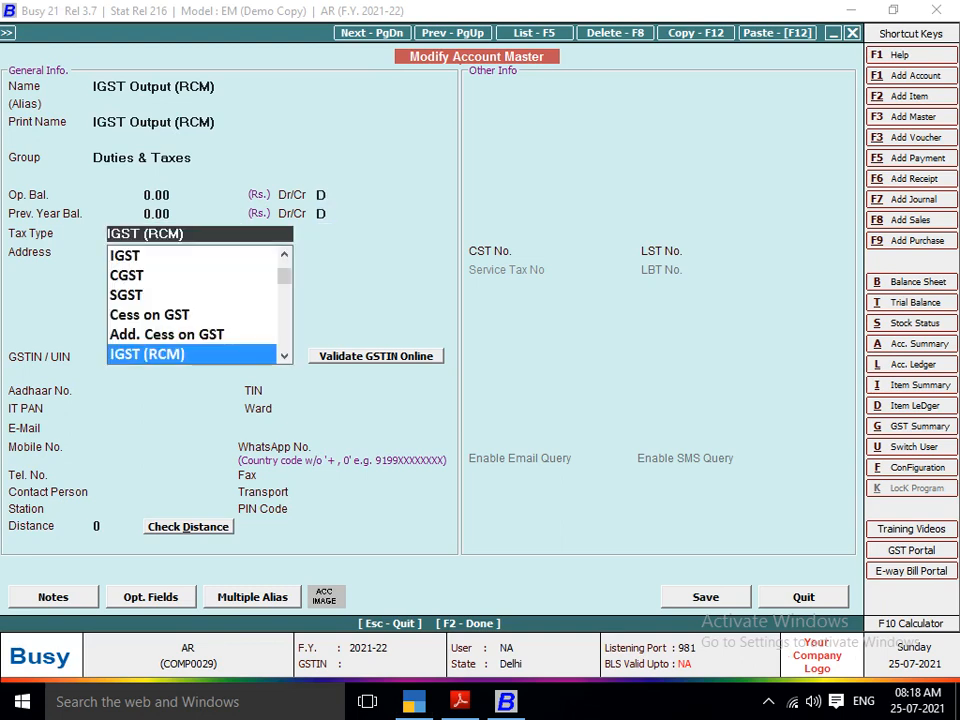
key("Return")
key("Up")
key("Return")
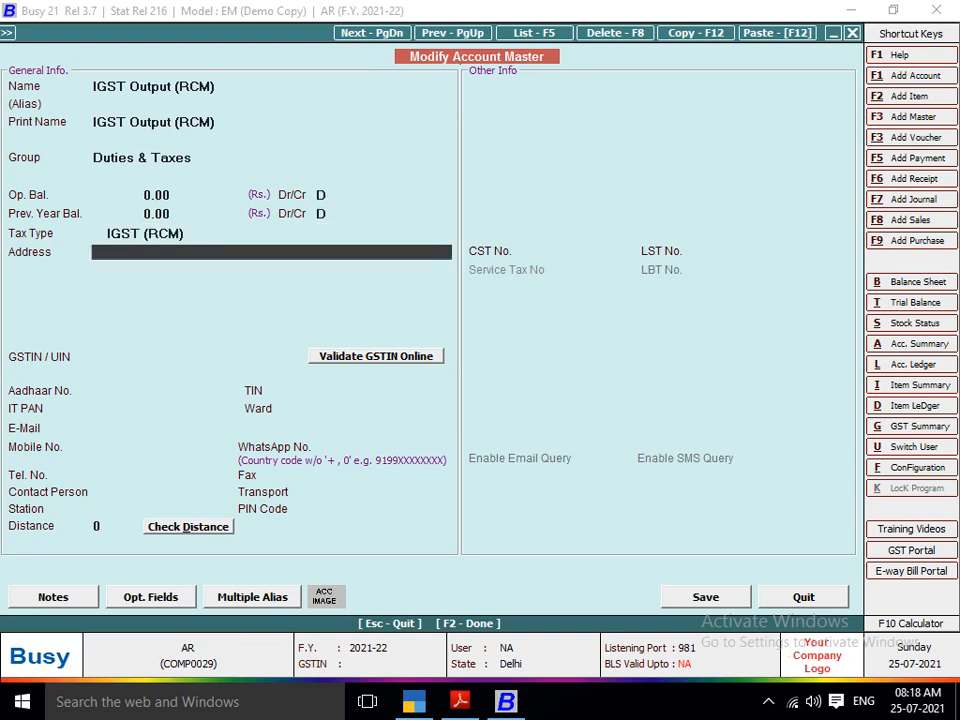
key("alt+Tab")
Try GST as the ledger's type of duty/tax and look through the available tax types
key("Up")
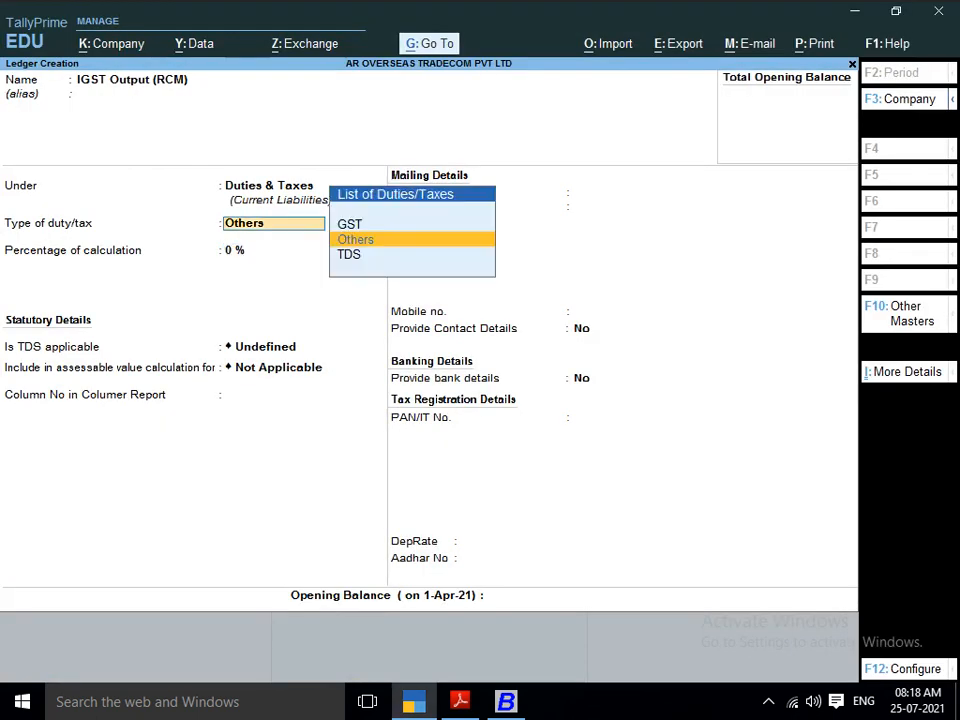
key("Up")
key("Down")
key("Up")
key("Return")
key("Down")
key("Down")
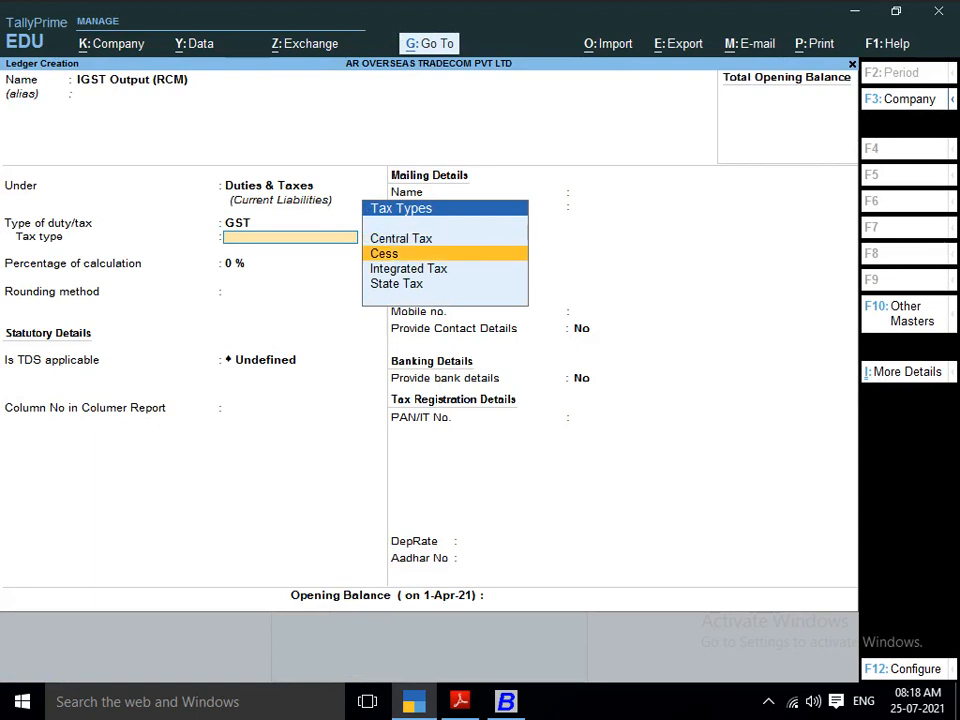
key("Up")
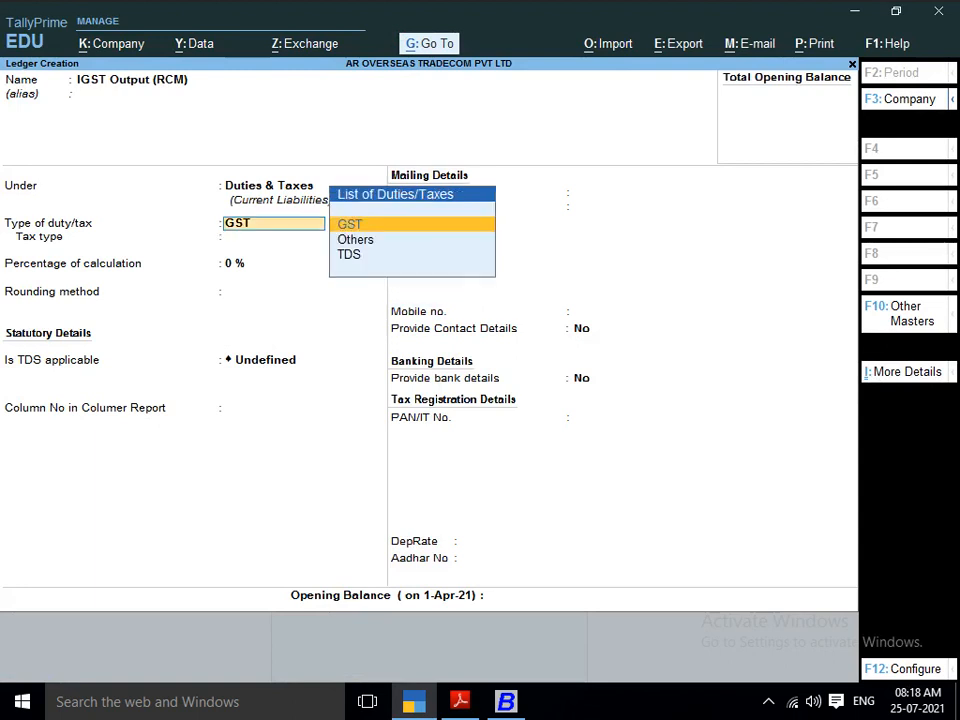
Set the ledger's type of duty/tax to Others, keeping the percentage of calculation at 0 %
key("Down")
key("Down")
key("Up")
key("Return")
key("Return")
key("Return")
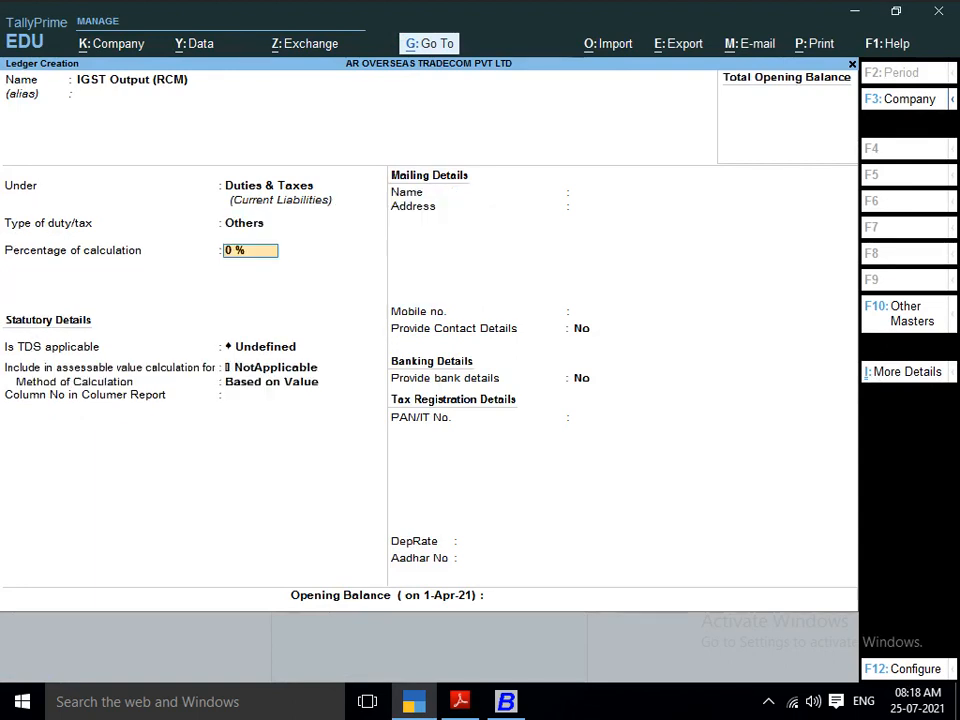
Set both TDS applicability and inclusion in assessable value calculation to Not Applicable for the ledger
key("Down")
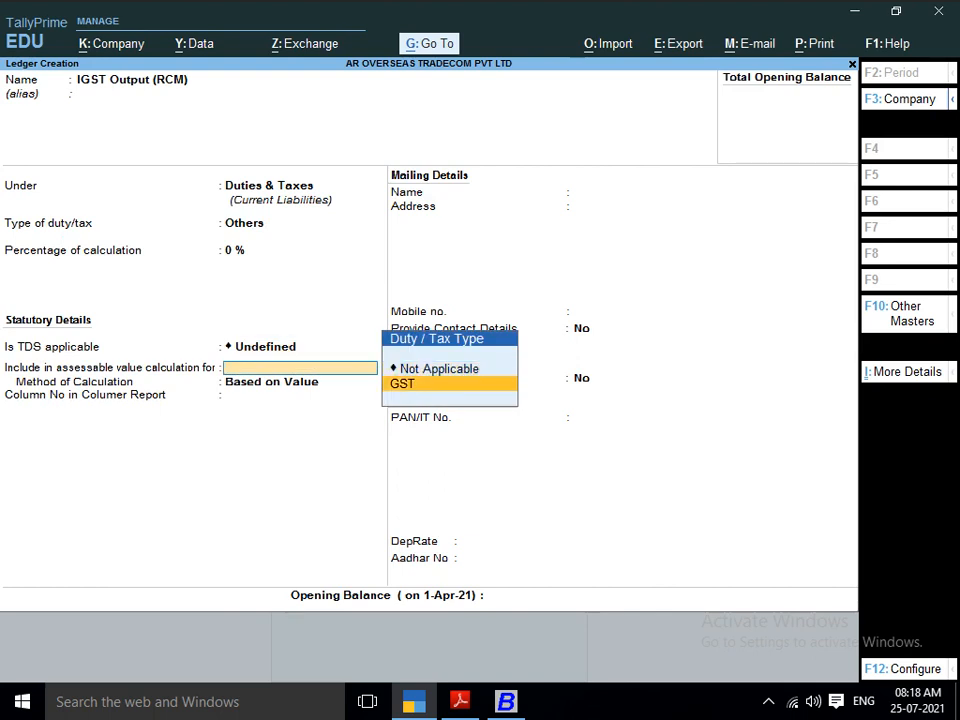
key("Return")
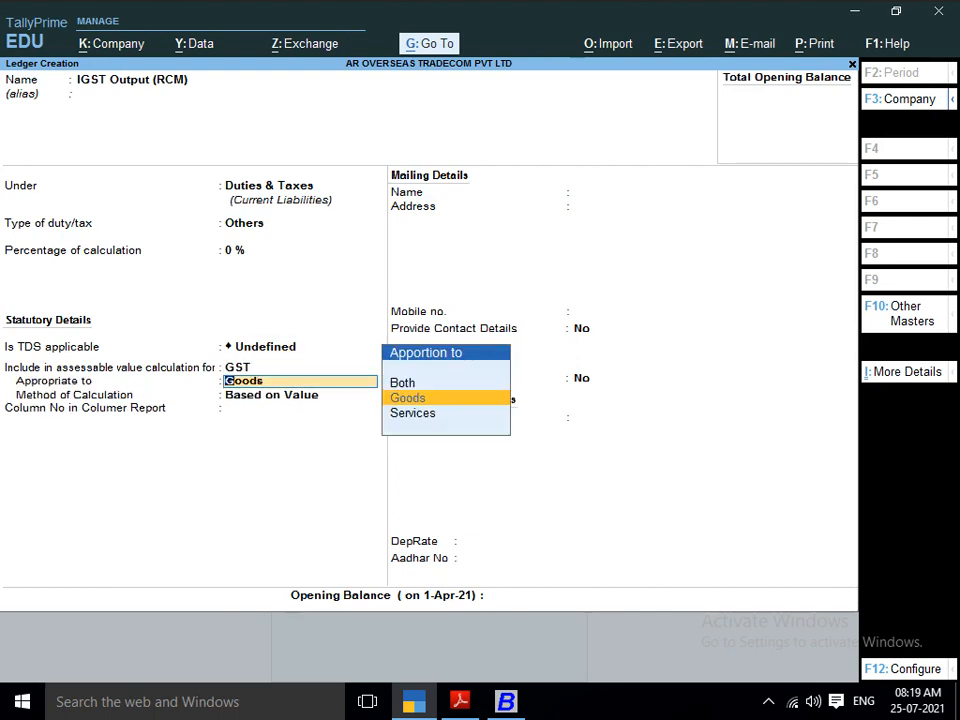
key("BackSpace")
key("BackSpace")
key("Up")
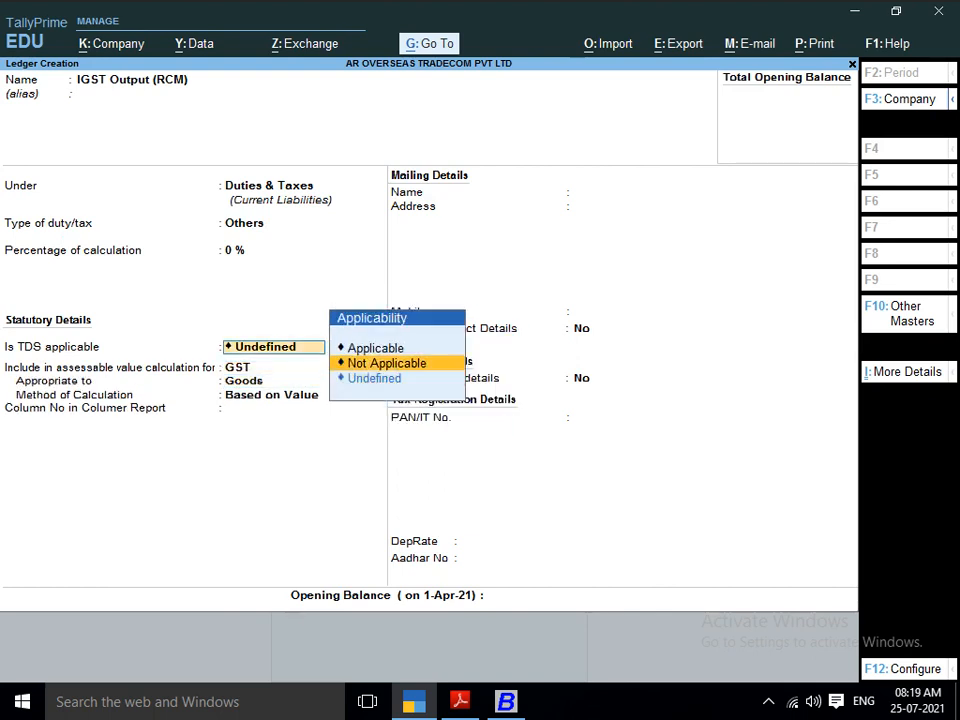
key("Return")
key("Return")
key("Up")
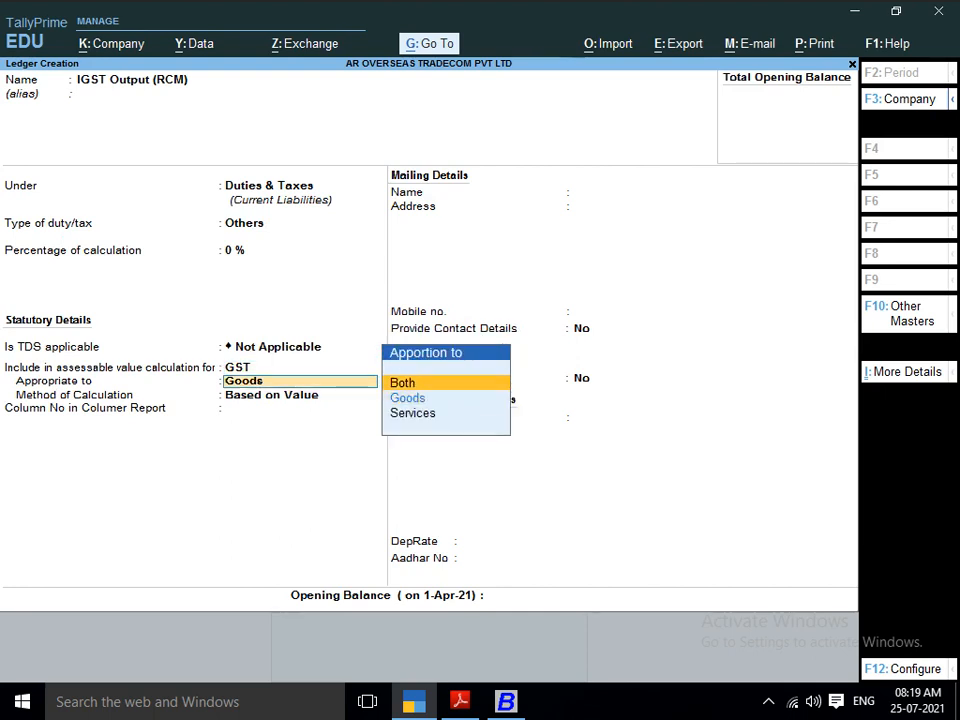
key("BackSpace")
key("BackSpace")
key("Down")
key("Up")
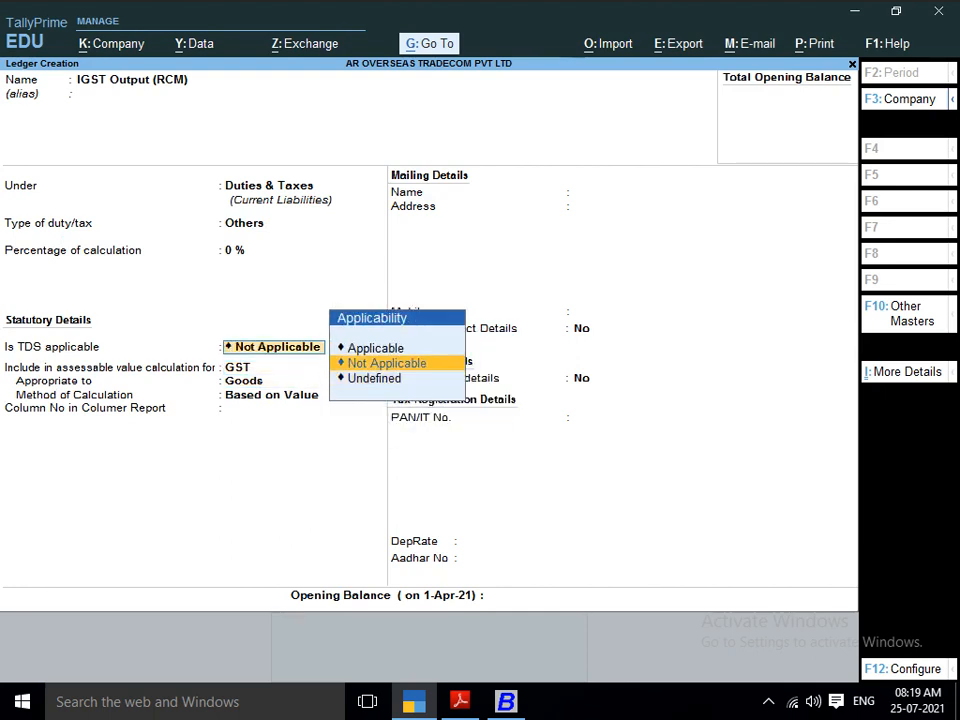
key("Return")
key("Up")
key("Return")
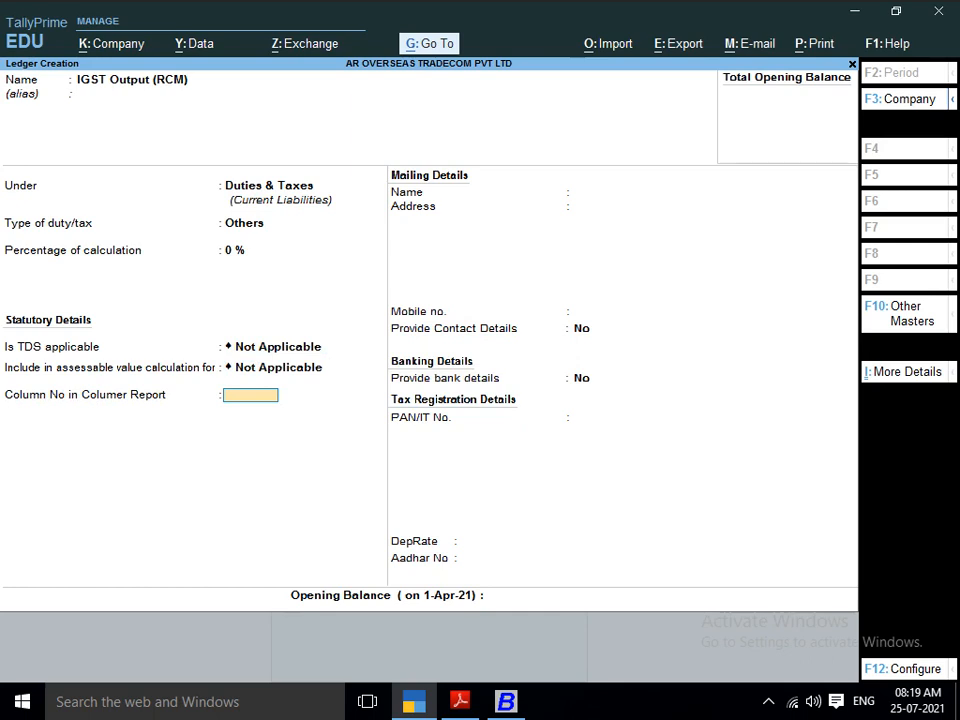
Keep the remaining fields of the IGST Output (RCM) ledger at their defaults and save it
key("Return")
key("Return")
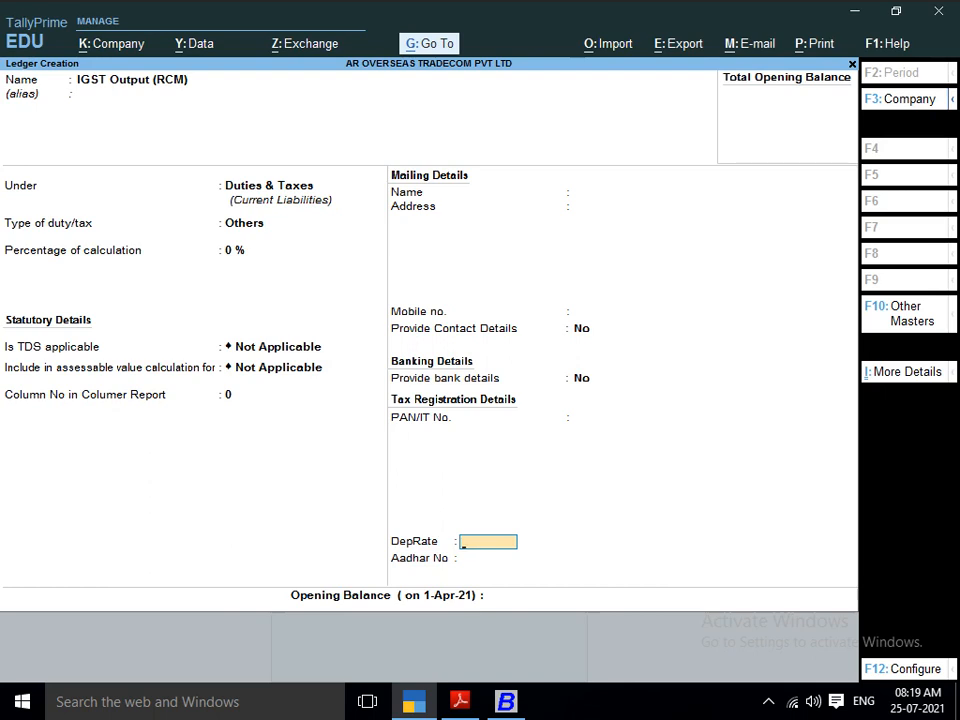
key("Return")
key("Return")
key("Return")
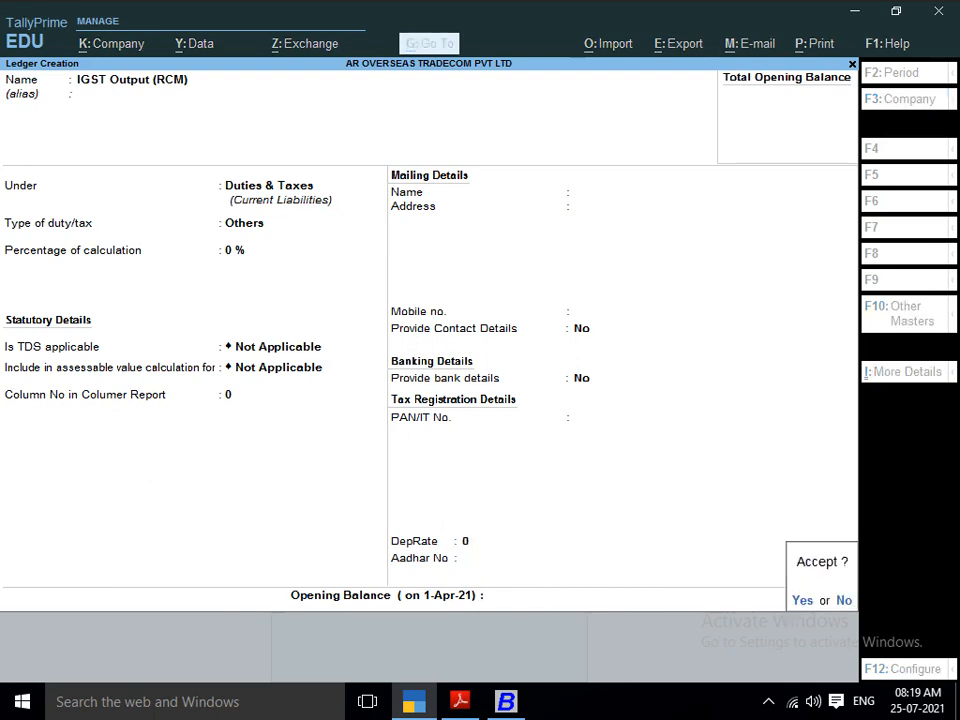
Save the IGST Output (RCM) ledger and open the CGST Output (RCM) account for modification in Busy
key("y")
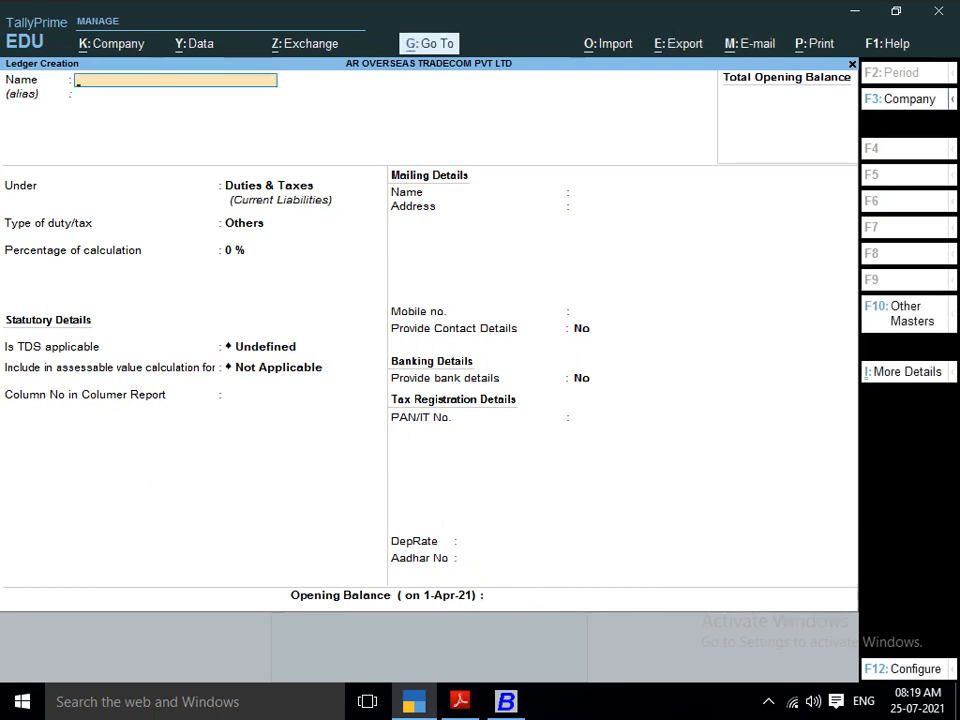
key("alt+Tab")
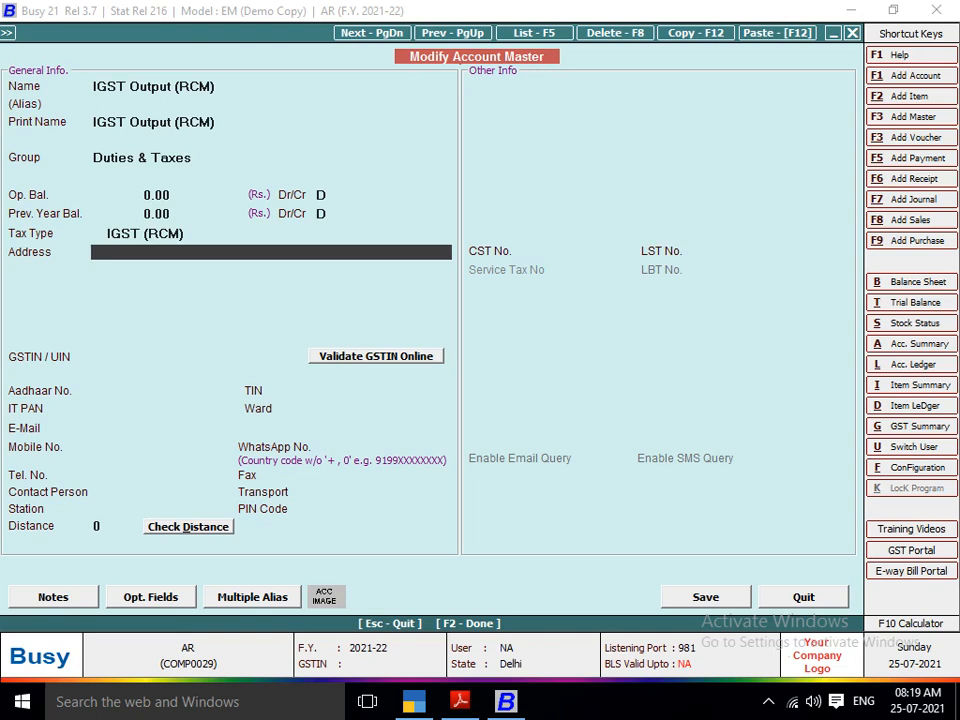
key("Escape")
key("Return")
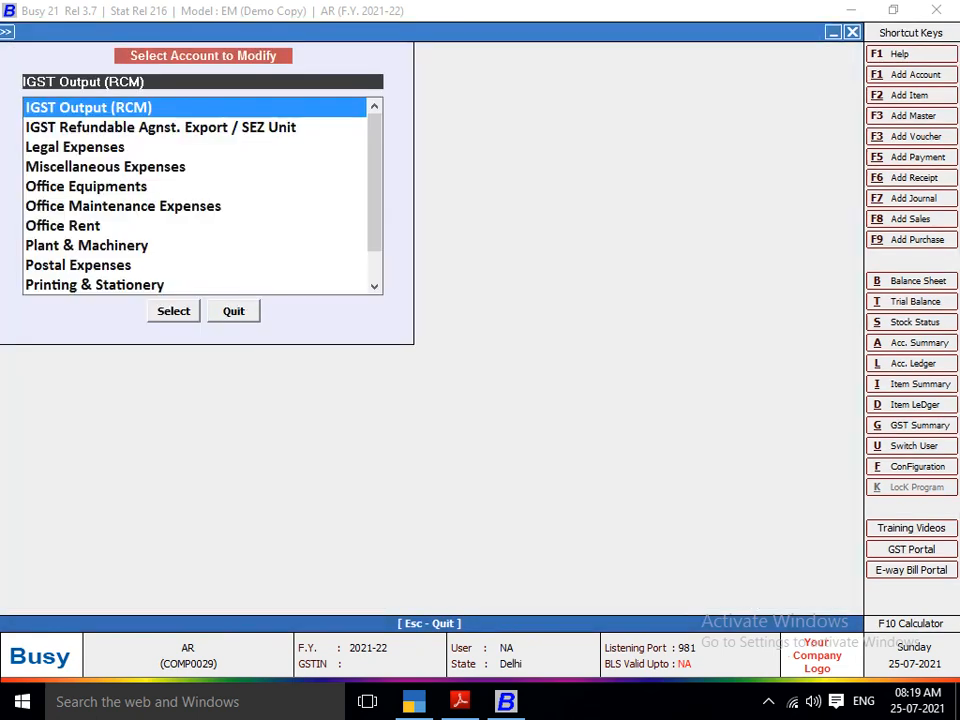
type("RCM")
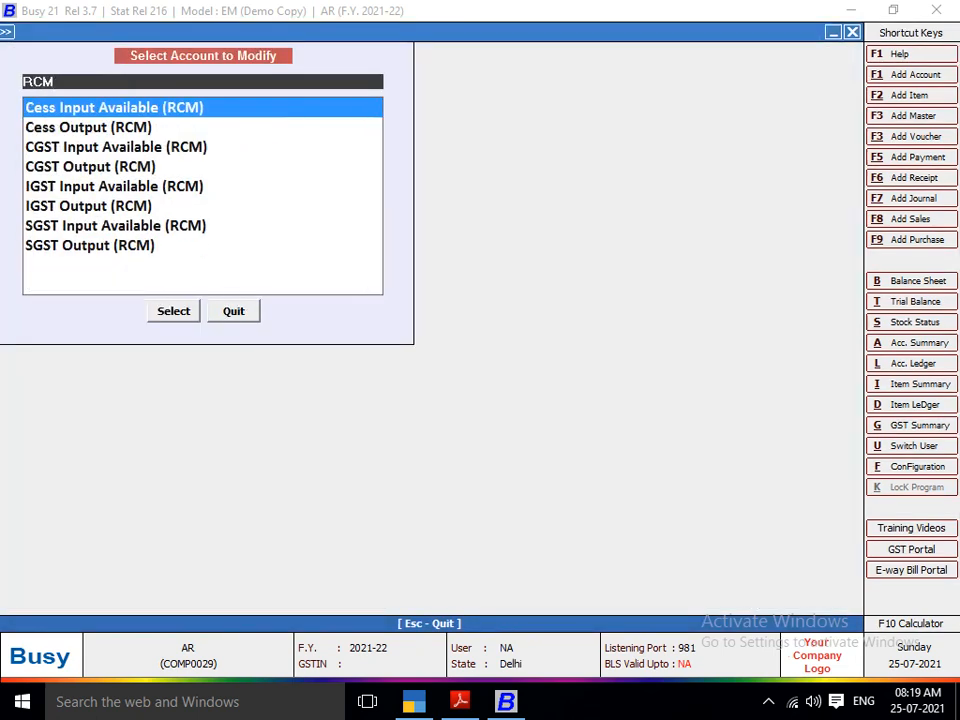
key("Down")
key("Down")
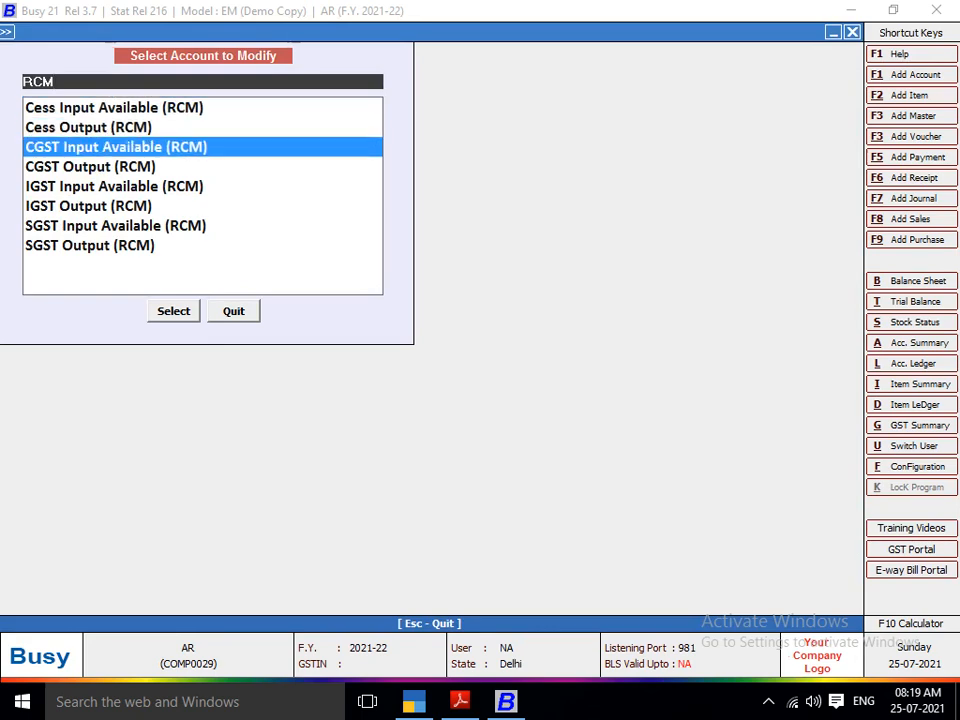
key("Down")
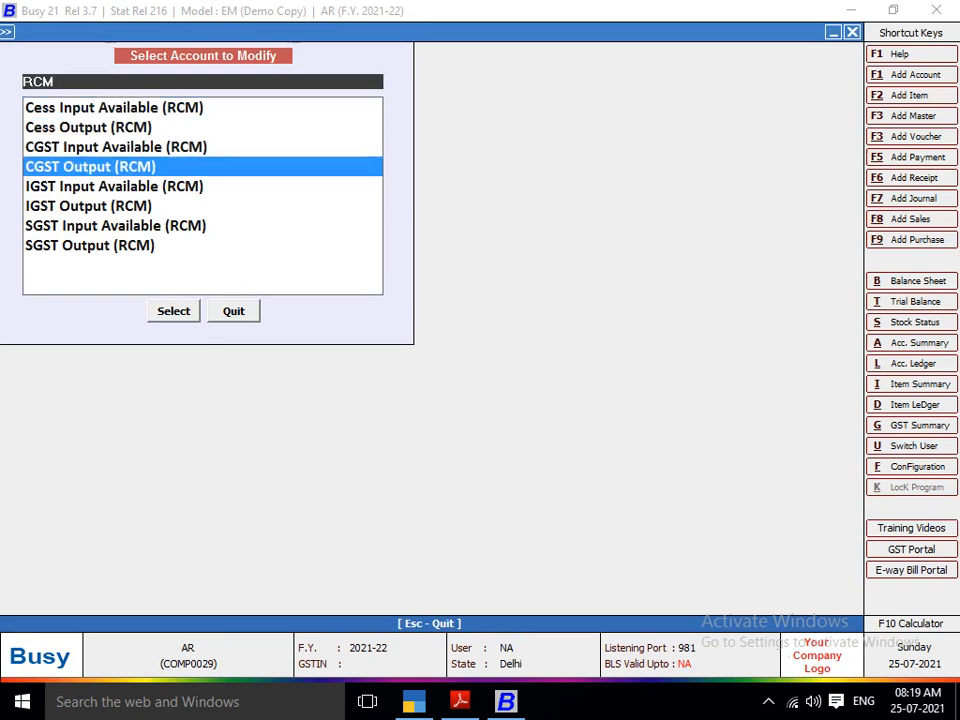
key("Return")
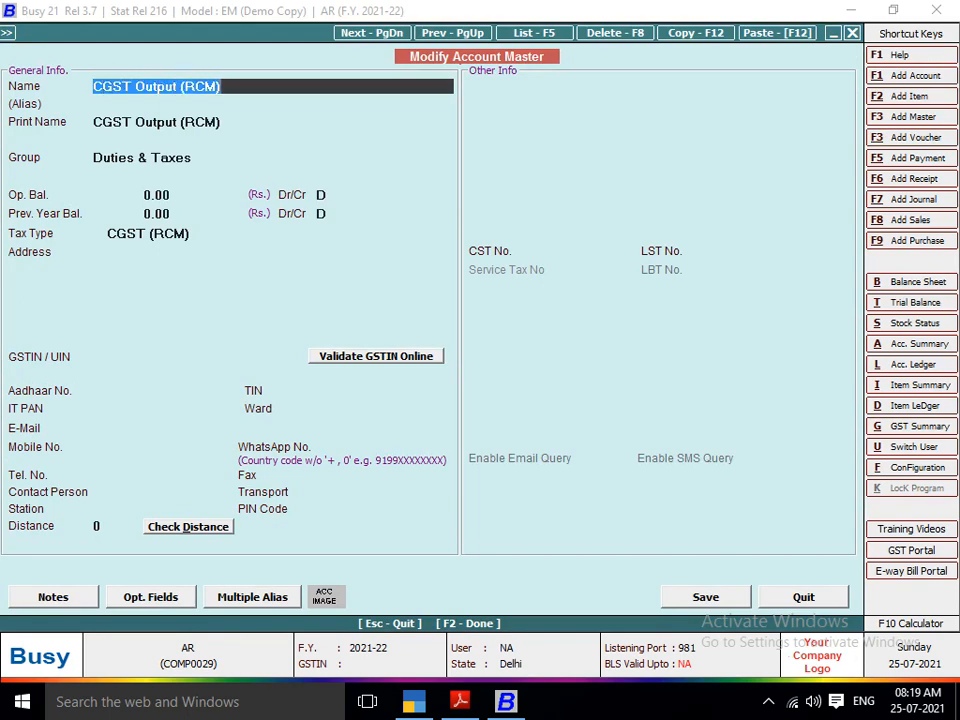
In TallyPrime, name the new ledger CGST Output (RCM), keeping Duties & Taxes, duty type Others and 0 %
key("alt+Tab")
key("ctrl+alt+v")
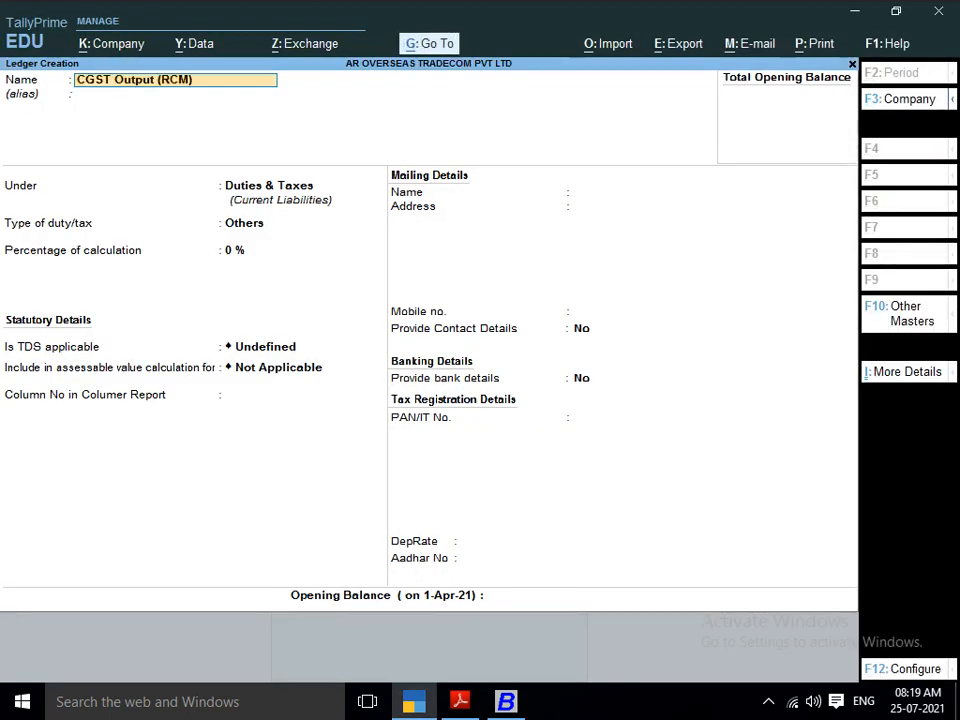
key("Return")
key("Return")
key("Return")
key("Return")
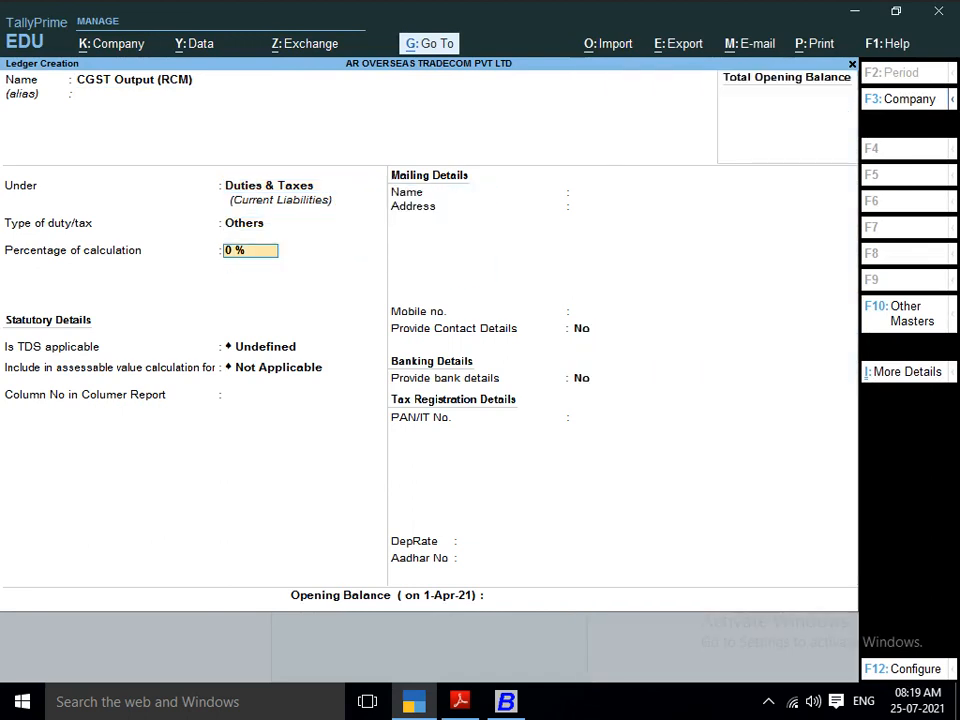
key("Return")
Set TDS applicability to Not Applicable, leave the remaining ledger fields at their defaults and save the CGST Output (RCM) ledger
type("A")
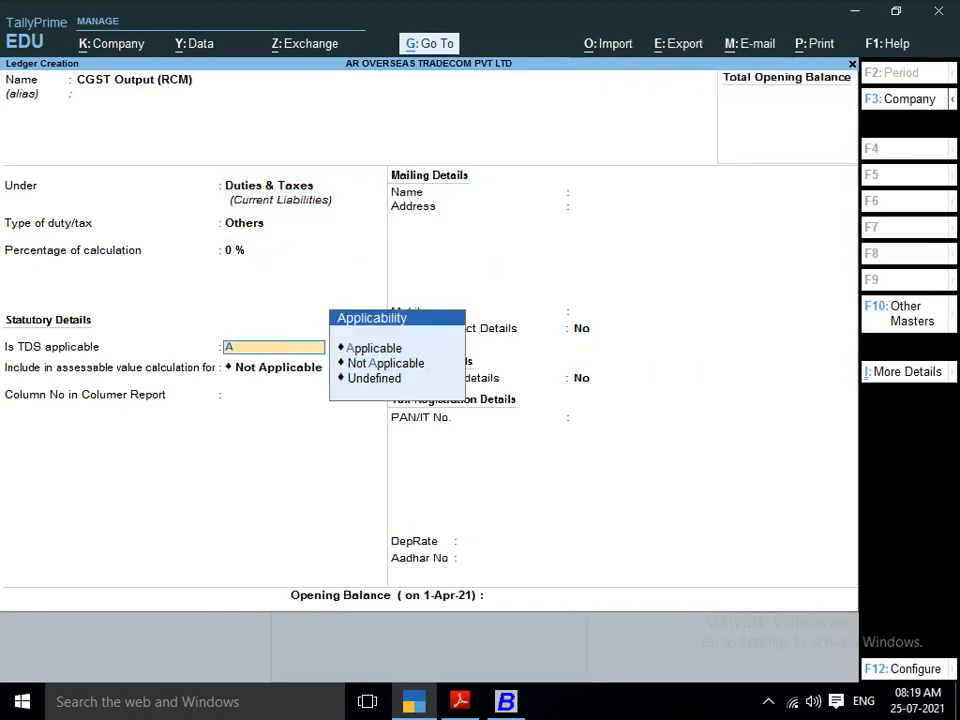
key("Down")
key("Return")
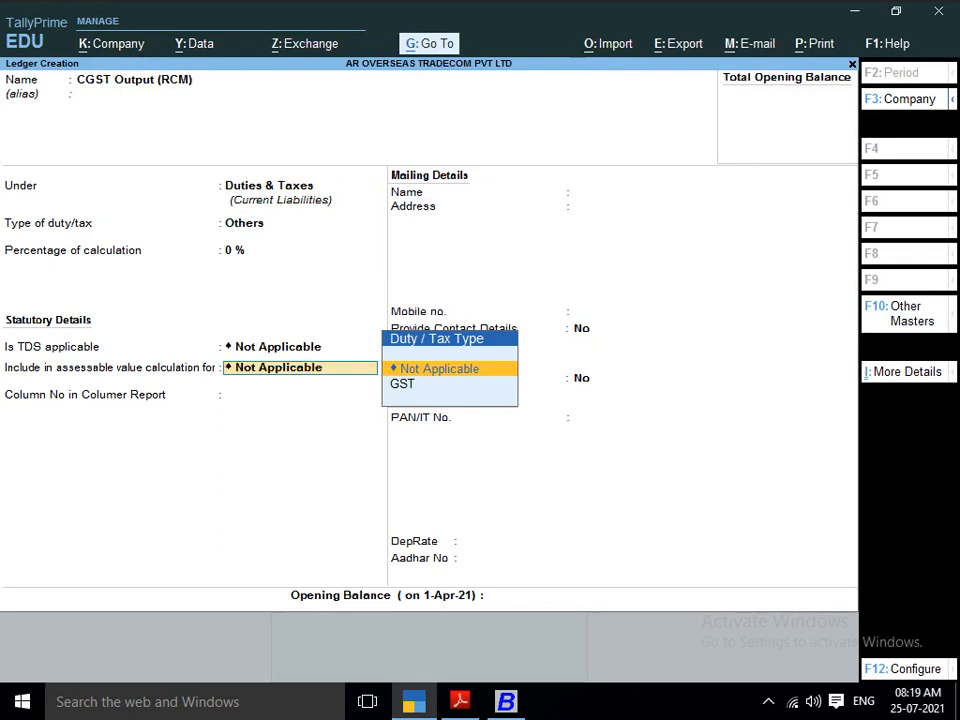
key("Return")
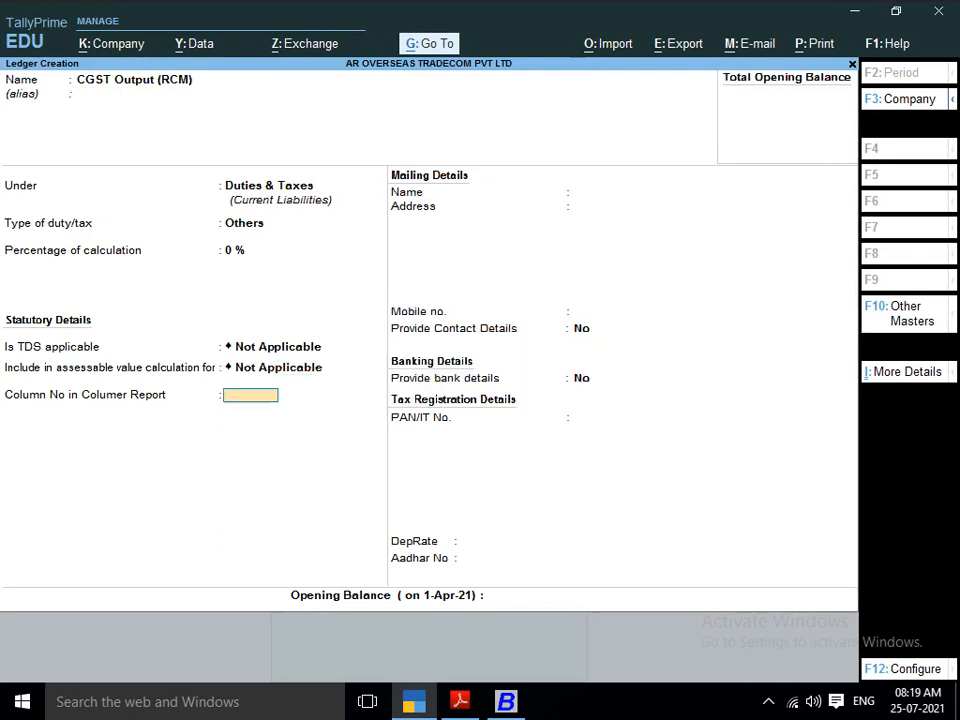
key("Return")
key("Return")
key("Return")
key("Return")
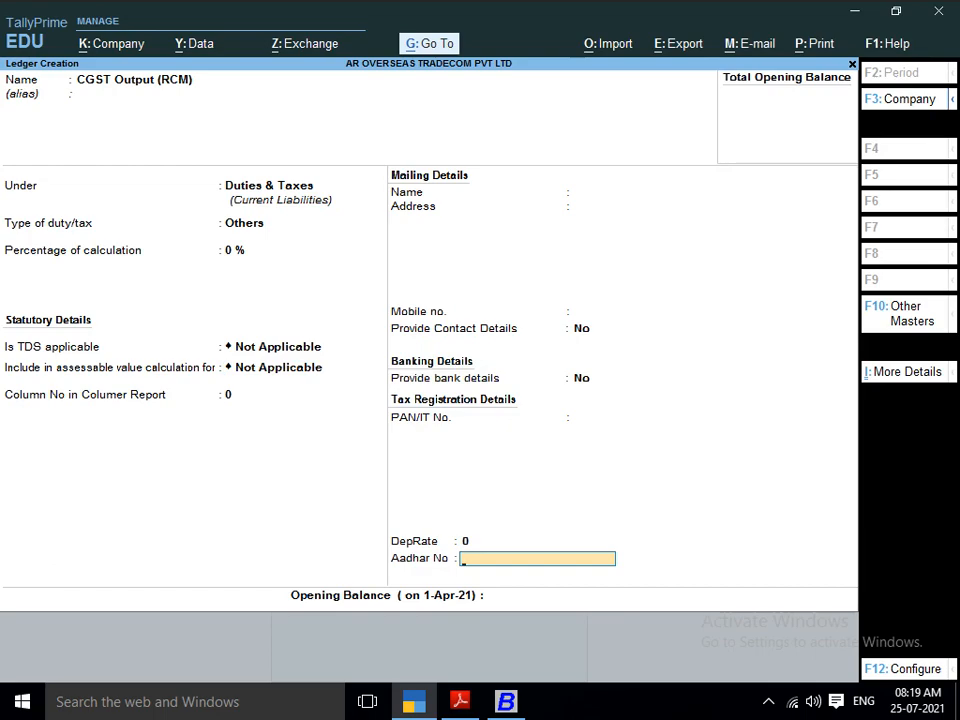
key("Return")
key("Return")
key("Return")
Switch to Busy and open the SGST Output (RCM) account for modification
key("alt+Tab")
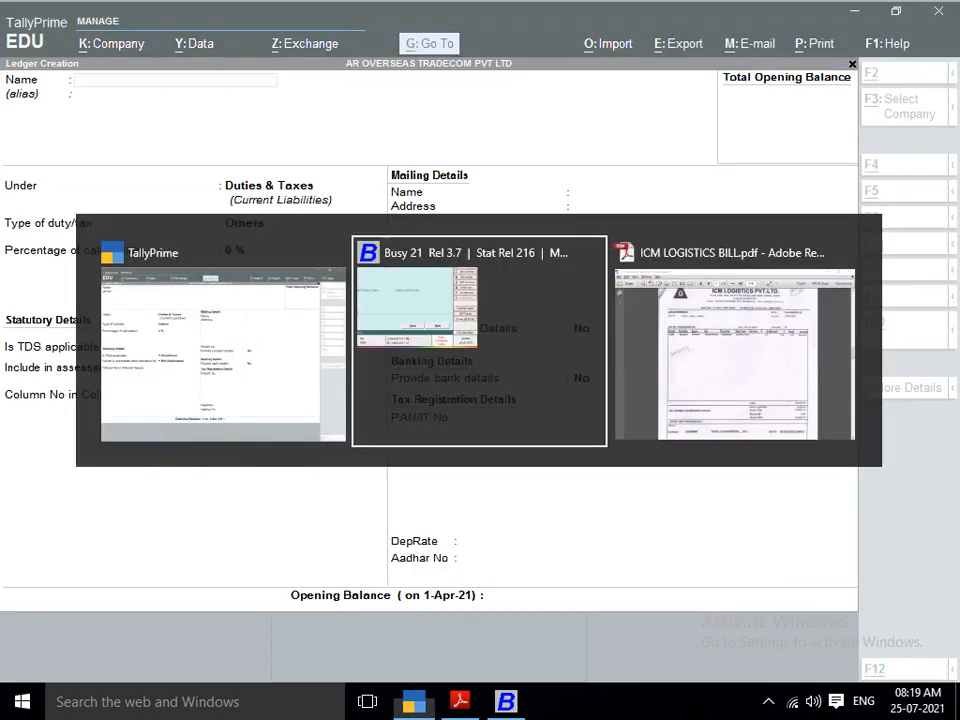
key("Escape")
key("Return")
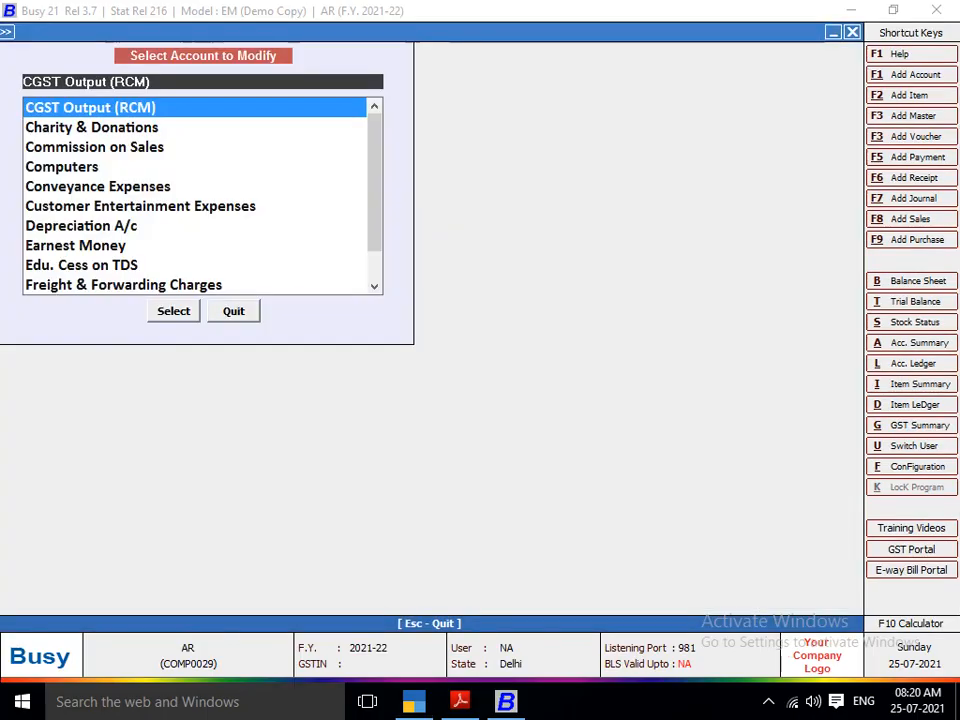
type("SGS")
key("Down")
key("Down")
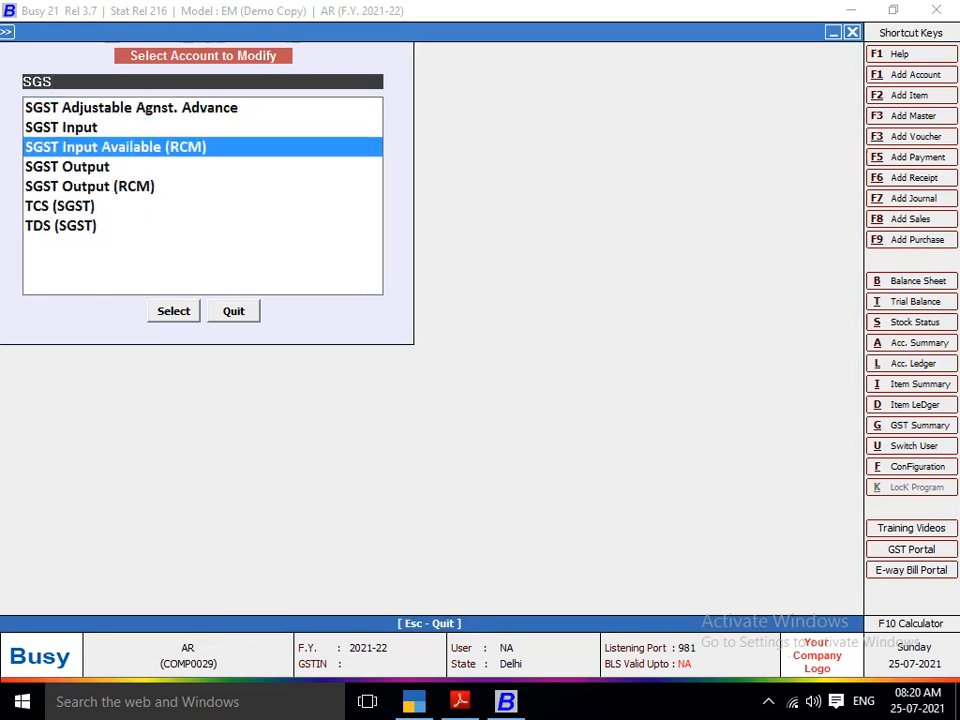
key("Down")
key("Down")
key("Return")
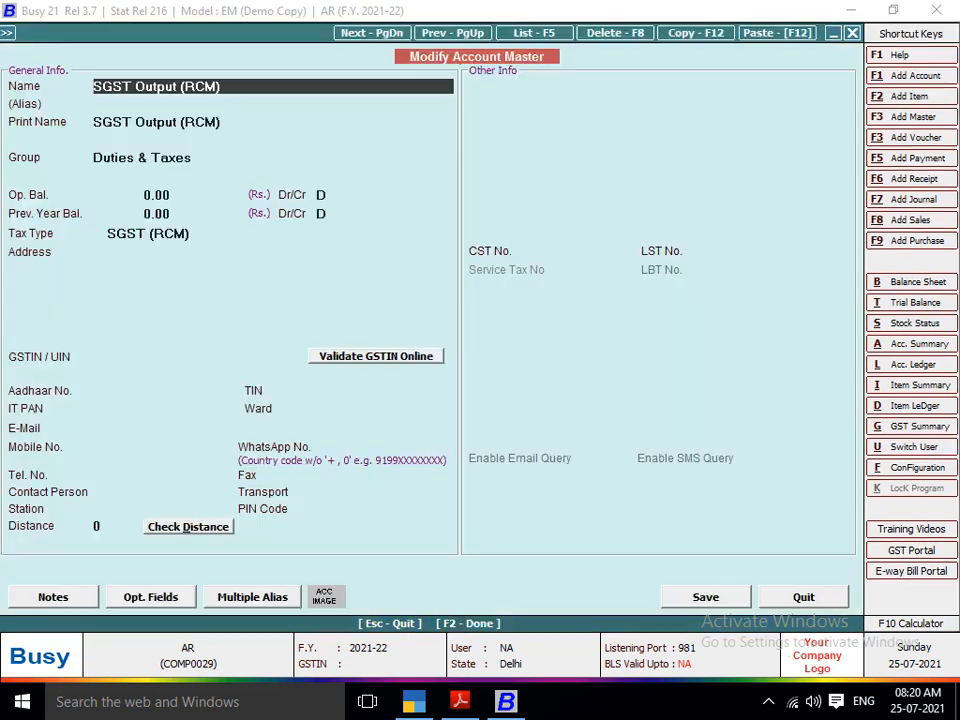
Copy the account name SGST Output (RCM) and paste it as the new ledger's name in TallyPrime
key("shift+Right")
key("shift+Right")
key("shift+Right")
key("shift+Right")
key("shift+Right")
key("shift+Right")
key("shift+Right")
key("shift+Right")
key("shift+Right")
key("shift+Right")
key("shift+Right")
key("shift+Right")
key("shift+Right")
key("shift+Right")
key("shift+Right")
key("shift+Right")
key("shift+Right")
key("ctrl+c")
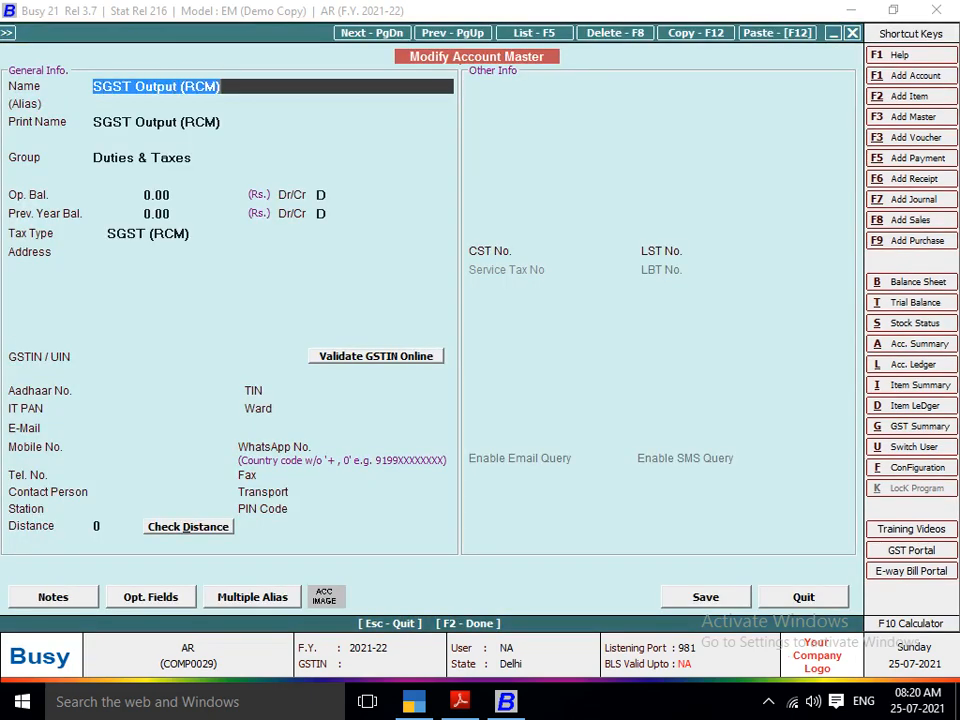
key("alt+Tab")
key("ctrl+v")
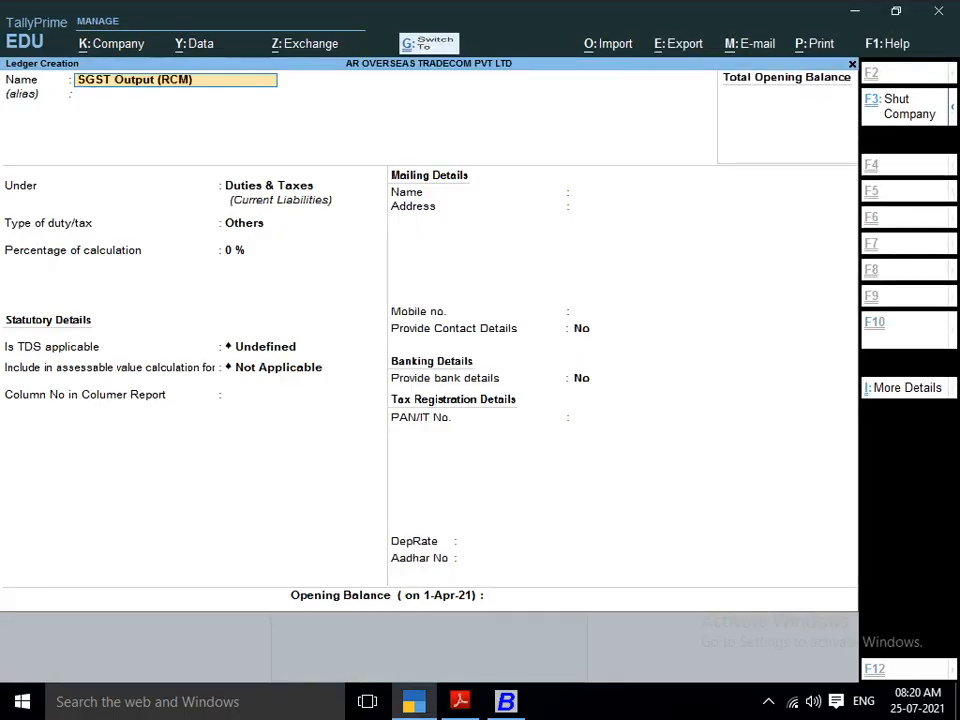
Keep the SGST Output (RCM) ledger under Duties & Taxes with type Others and 0 %, and set TDS applicability to Not Applicable
key("Return")
key("Return")
key("Return")
key("Return")
key("Return")
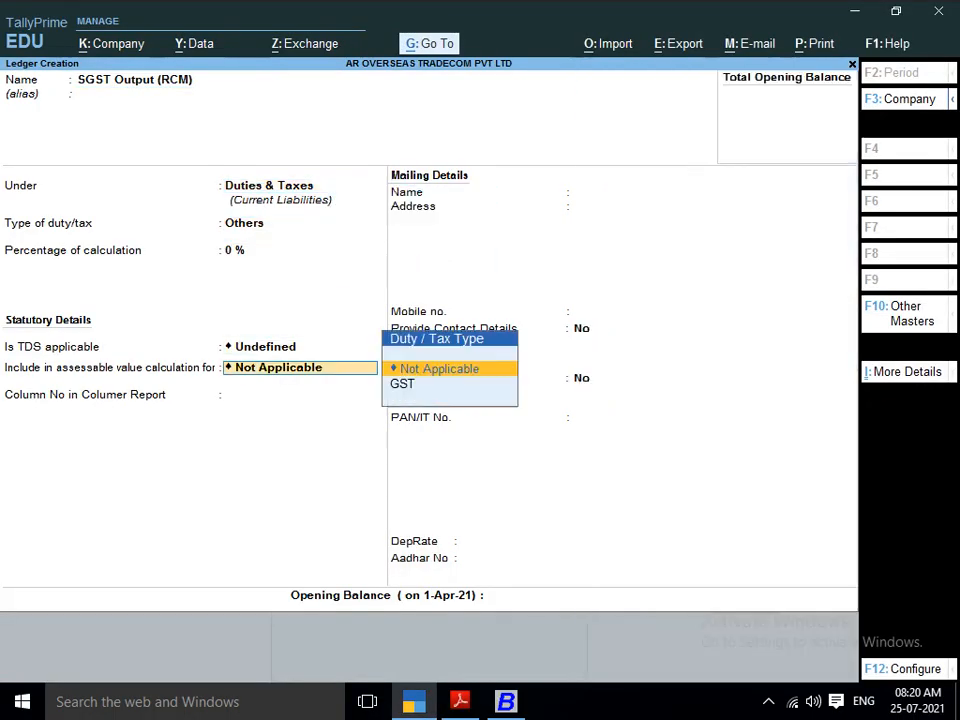
key("BackSpace")
key("Up")
key("Return")
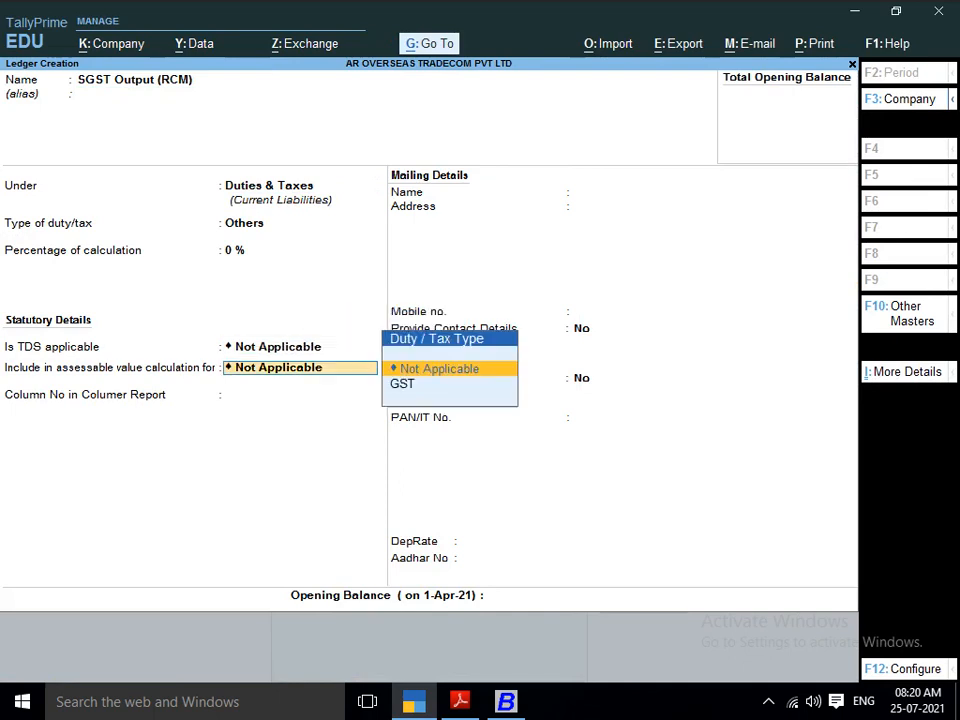
Leave the assessable value option at Not Applicable, keep the remaining defaults and save the SGST Output (RCM) ledger
key("Return")
key("Return")
key("Return")
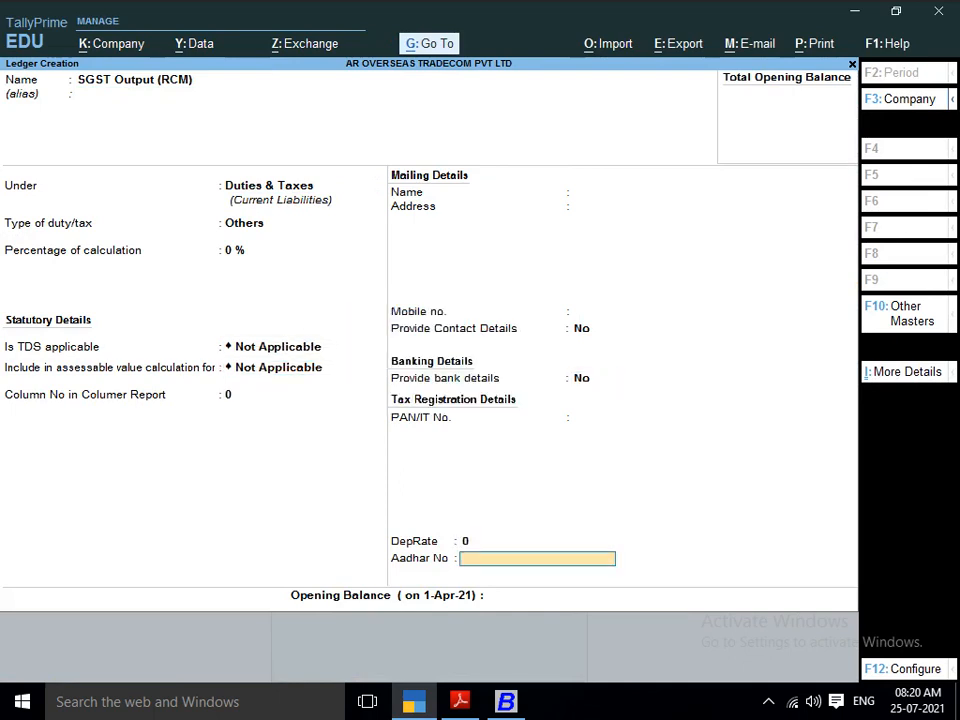
key("Return")
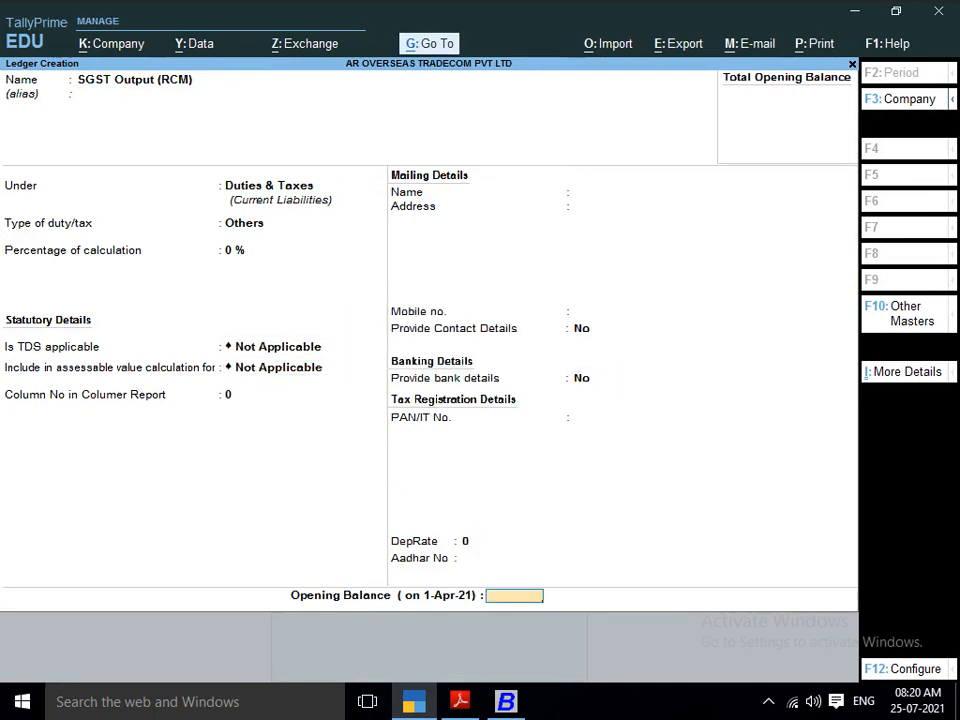
key("Return")
key("Return")
Switch to Busy and open the CGST Input Available (RCM) account for modification
key("alt+Tab")
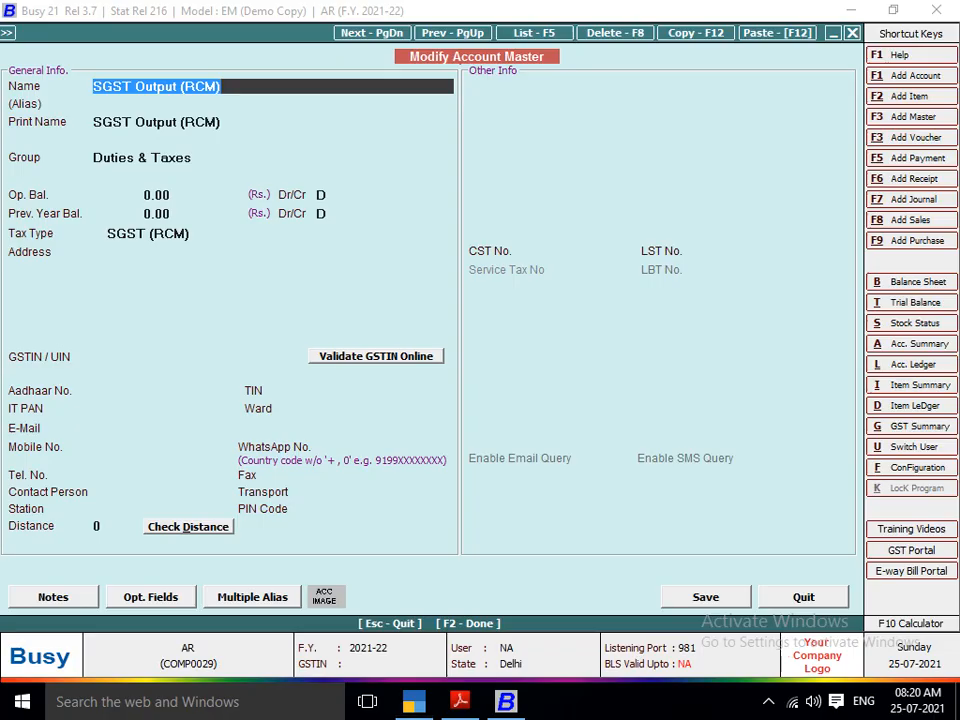
key("Escape")
key("Return")
type("RCM")
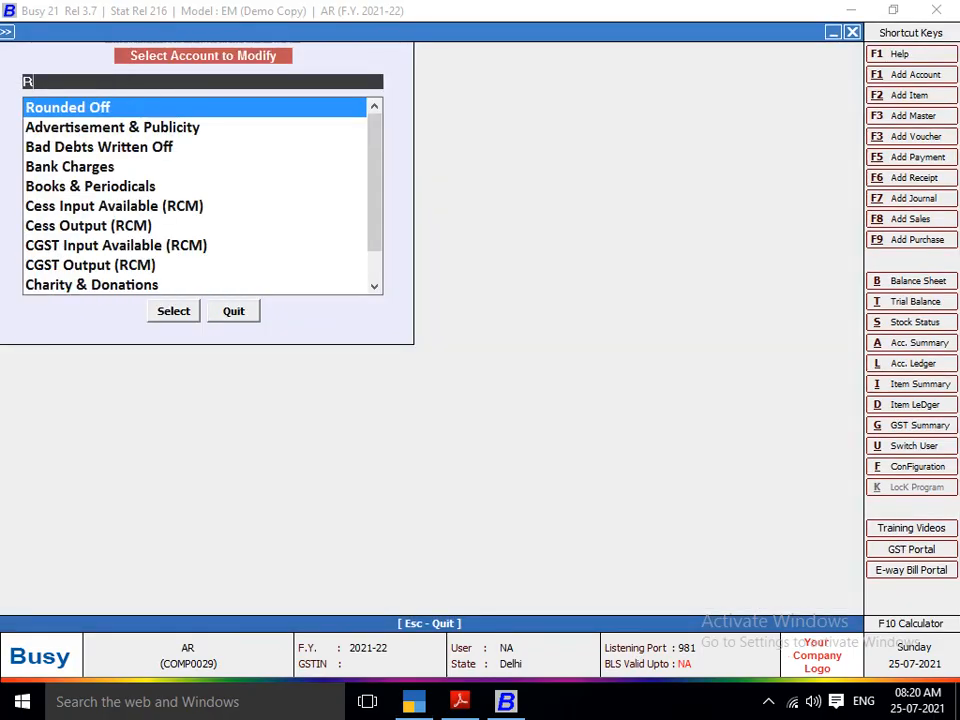
key("Down")
key("Down")
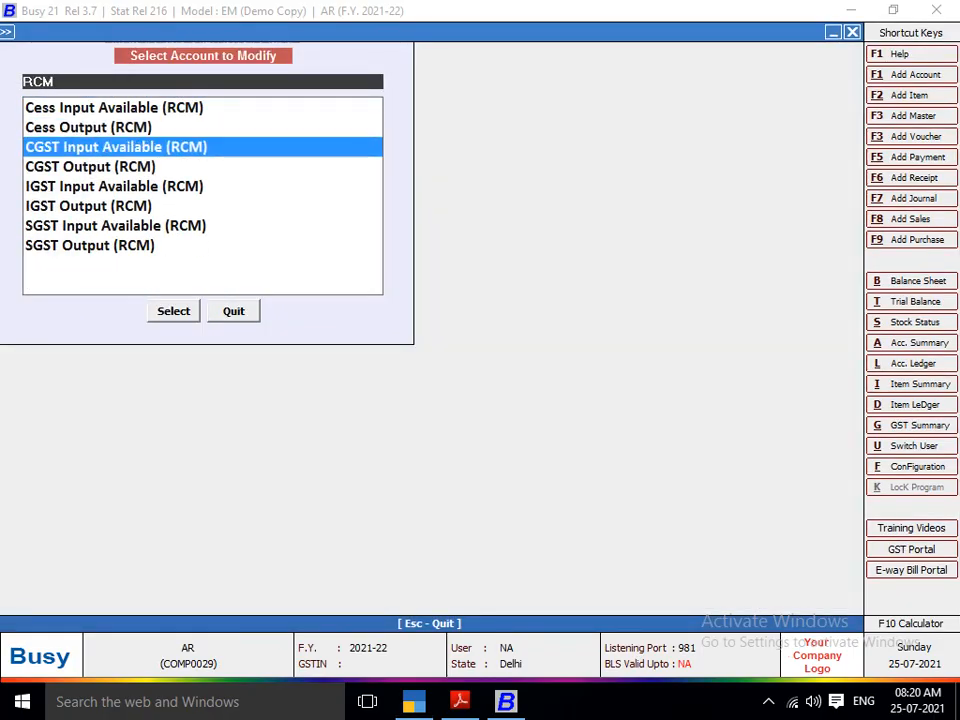
key("Return")
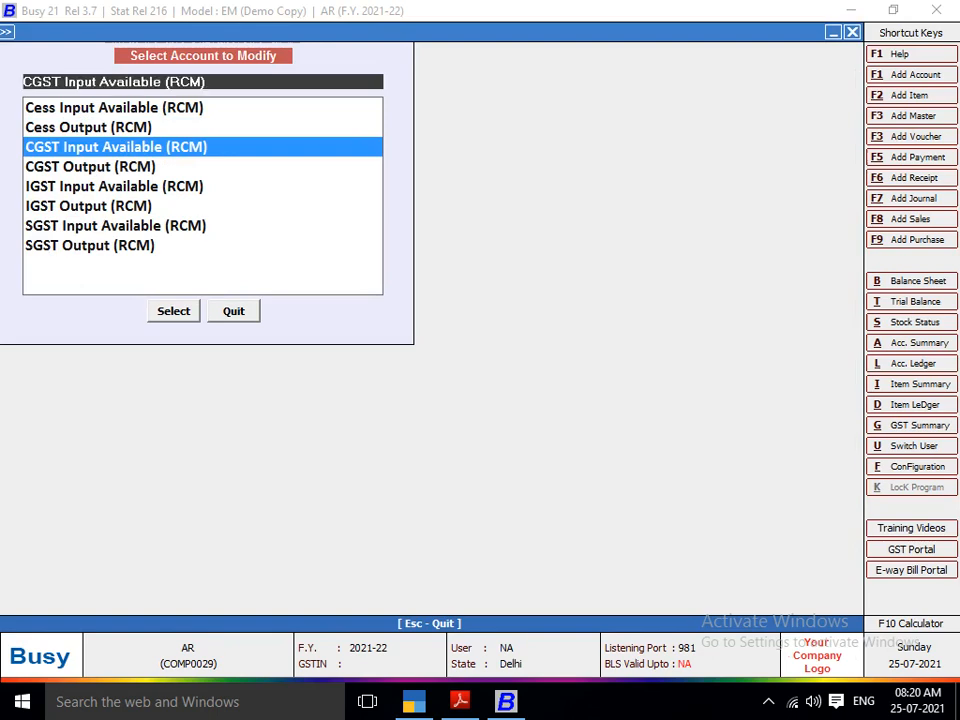
Copy the CGST Input Available (RCM) account name and enter the new TallyPrime ledger's name as .CGST Input Available (RCM)
key("shift+Right")
key("shift+Right")
key("shift+Right")
key("shift+Right")
key("shift+Right")
key("shift+Right")
key("shift+Right")
key("shift+Right")
key("shift+Right")
key("shift+Right")
key("shift+Right")
key("shift+Right")
key("shift+Right")
key("shift+Right")
key("shift+Right")
key("shift+Right")
key("shift+Right")
key("shift+Right")
key("shift+Right")
key("shift+Right")
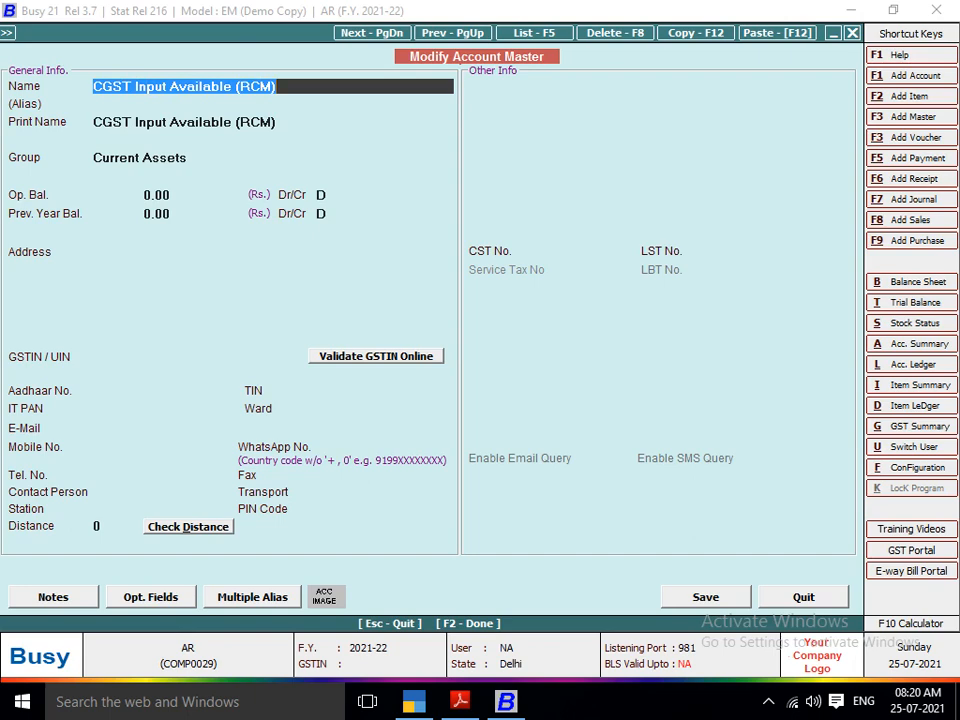
key("alt+Tab")
key("ctrl+alt+v")
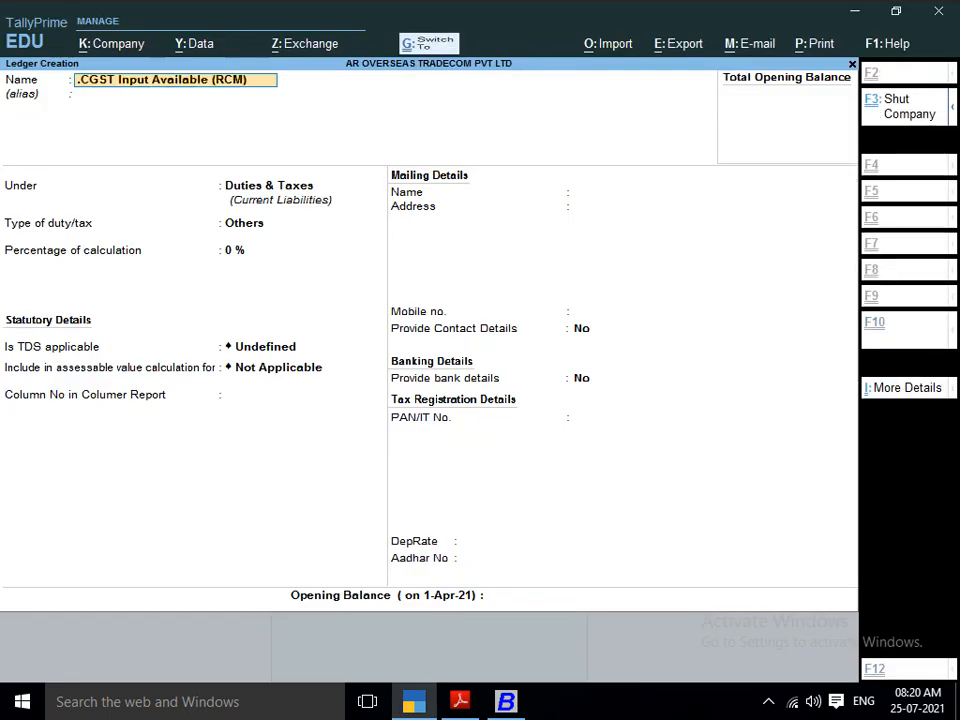
Assign the new CGST input ledger to the Current Assets group and leave TDS deductable at No
key("Return")
key("Return")
type("DU")
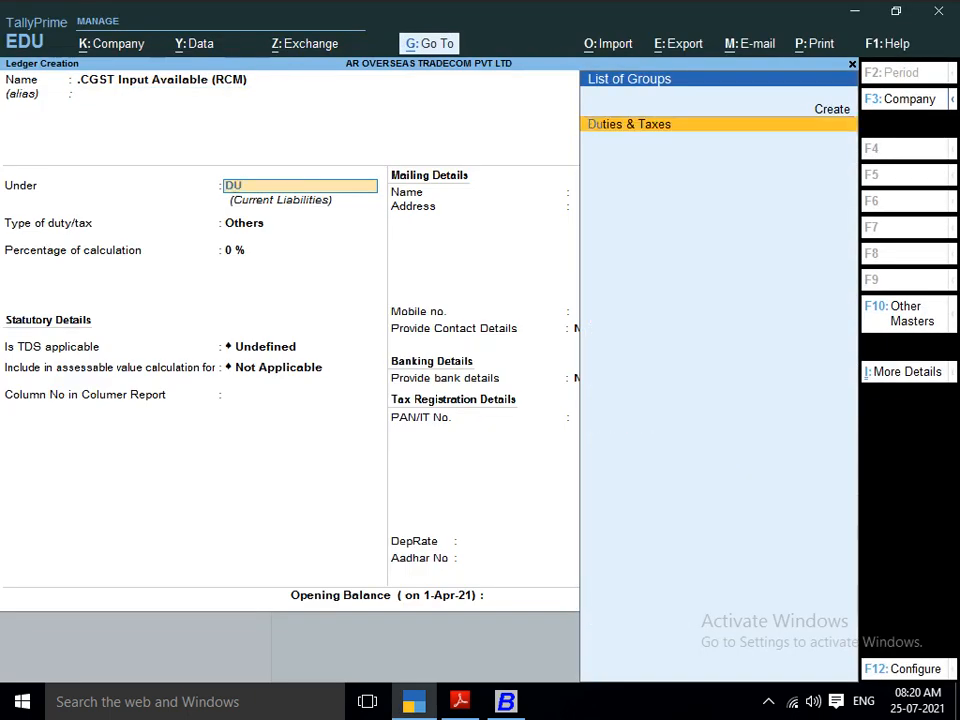
type("T")
key("BackSpace")
key("BackSpace")
key("BackSpace")
type("CURE")
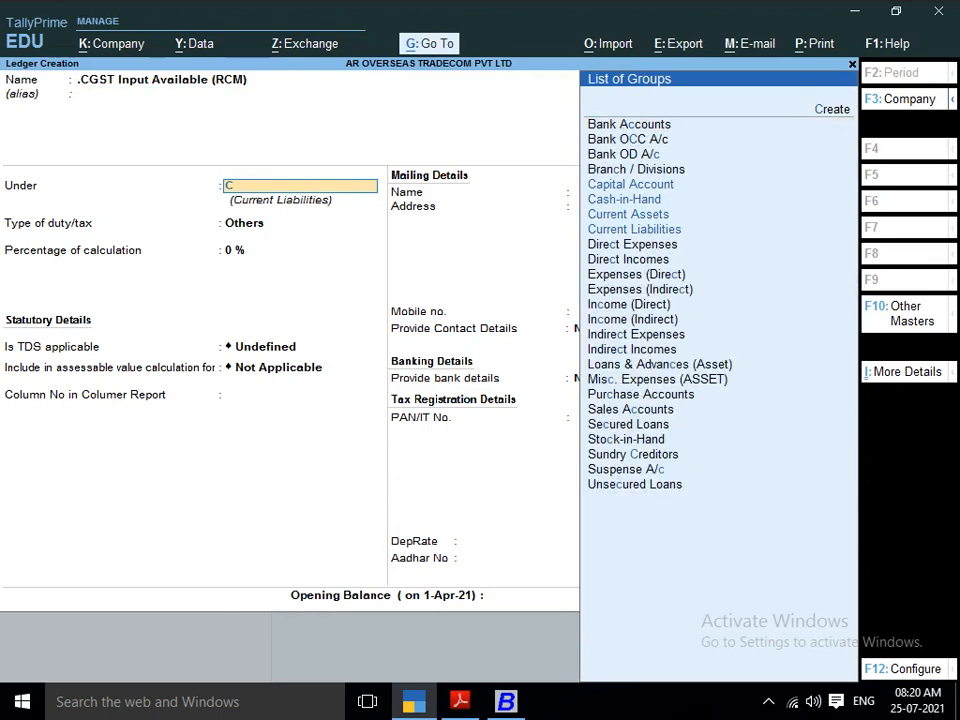
key("BackSpace")
key("BackSpace")
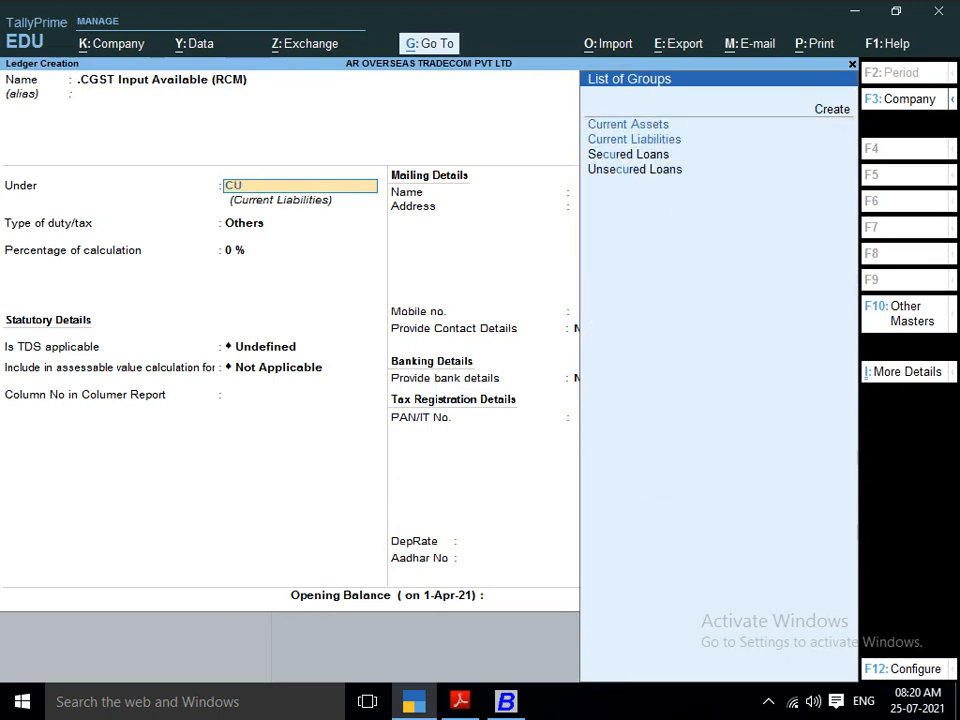
key("Down")
key("Return")
key("Return")
key("Return")
key("Return")
key("Return")
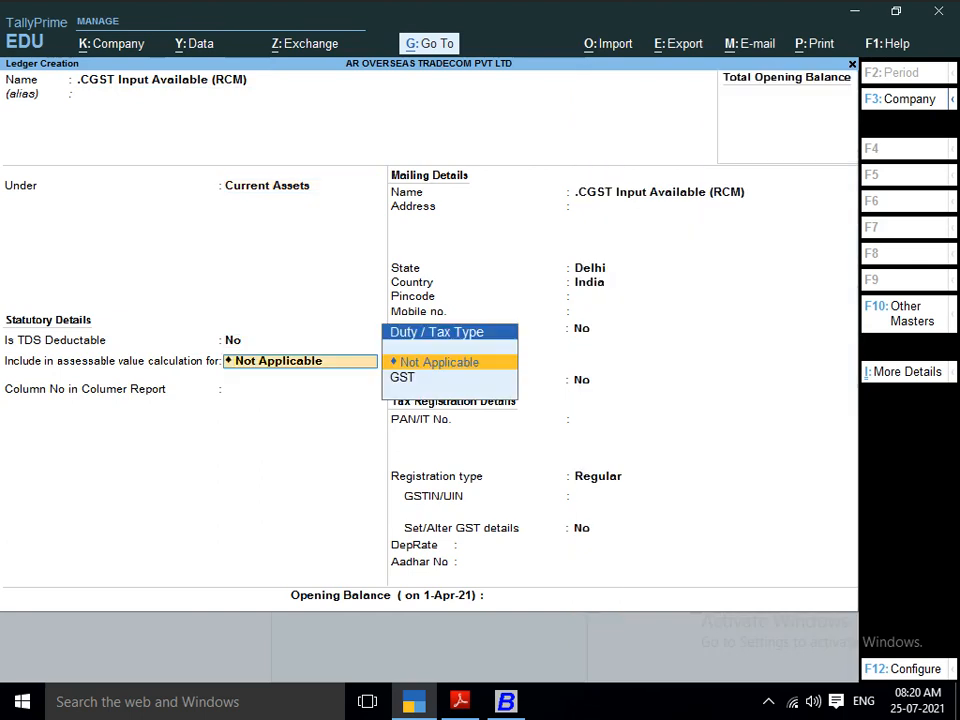
key("Down")
key("Return")
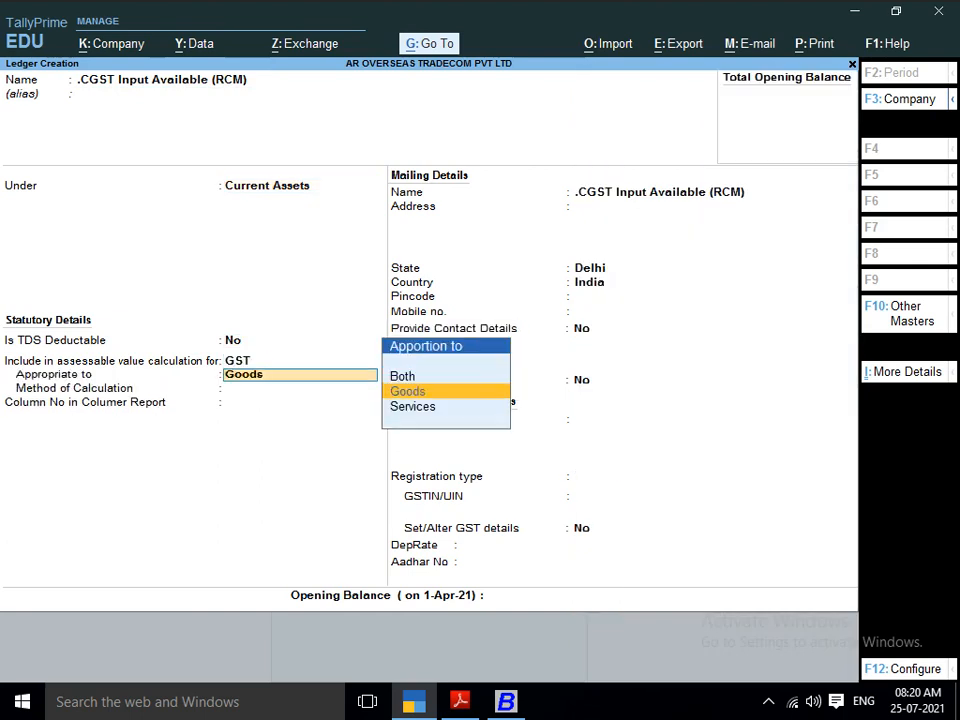
key("BackSpace")
key("Up")
key("Return")
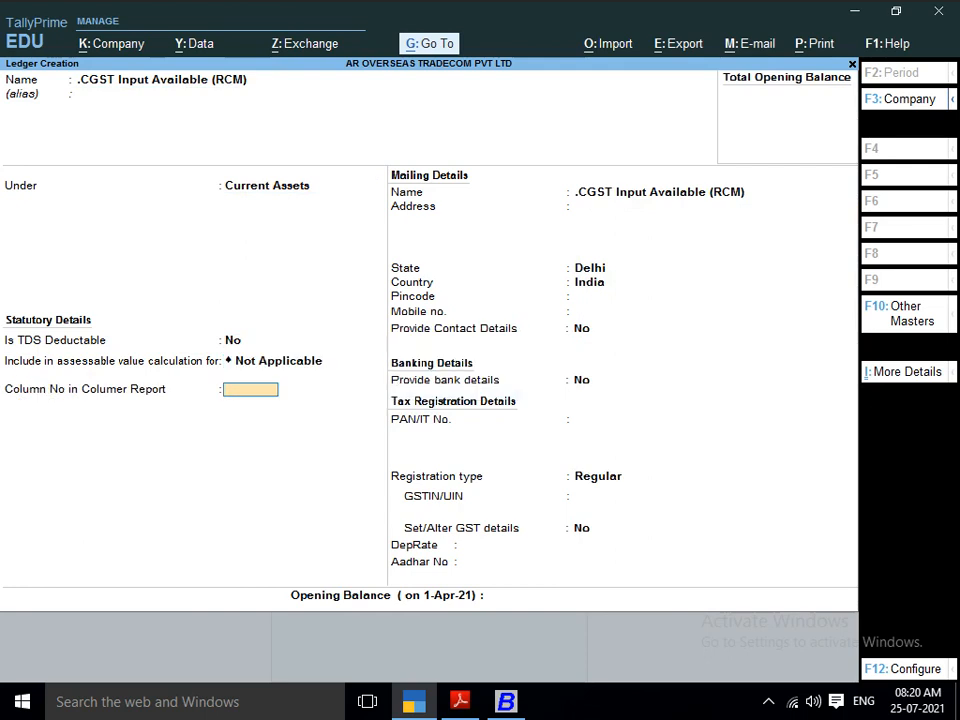
Keep the remaining defaults and save the .CGST Input Available (RCM) ledger
key("Return")
key("Return")
key("Return")
key("Return")
key("Return")
key("Return")
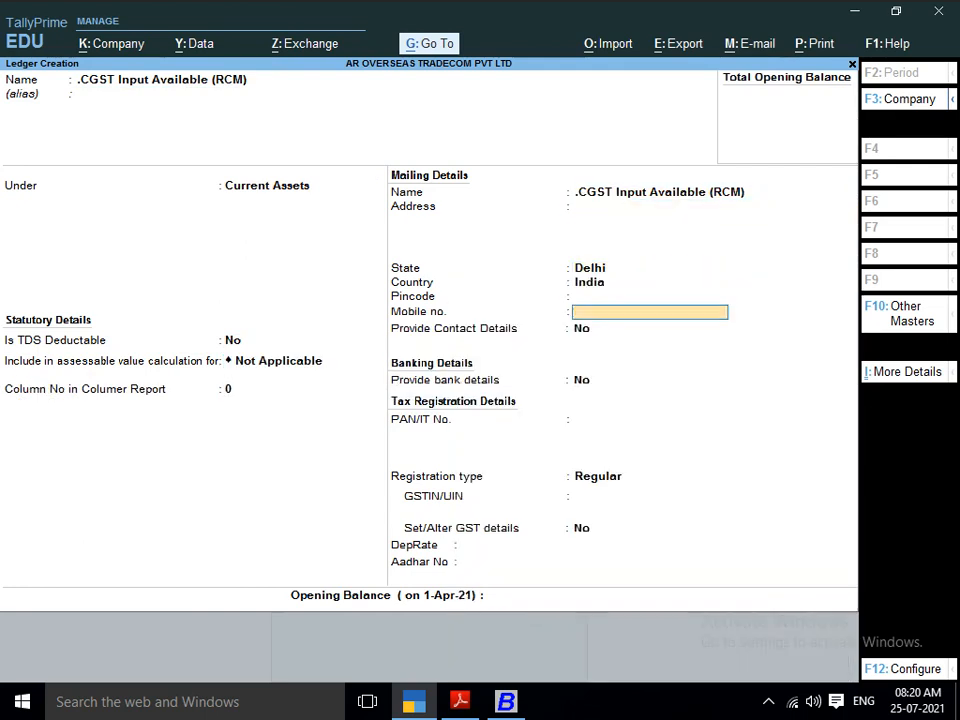
key("Return")
key("Return")
key("Return")
key("Return")
key("Return")
key("Return")
key("Return")
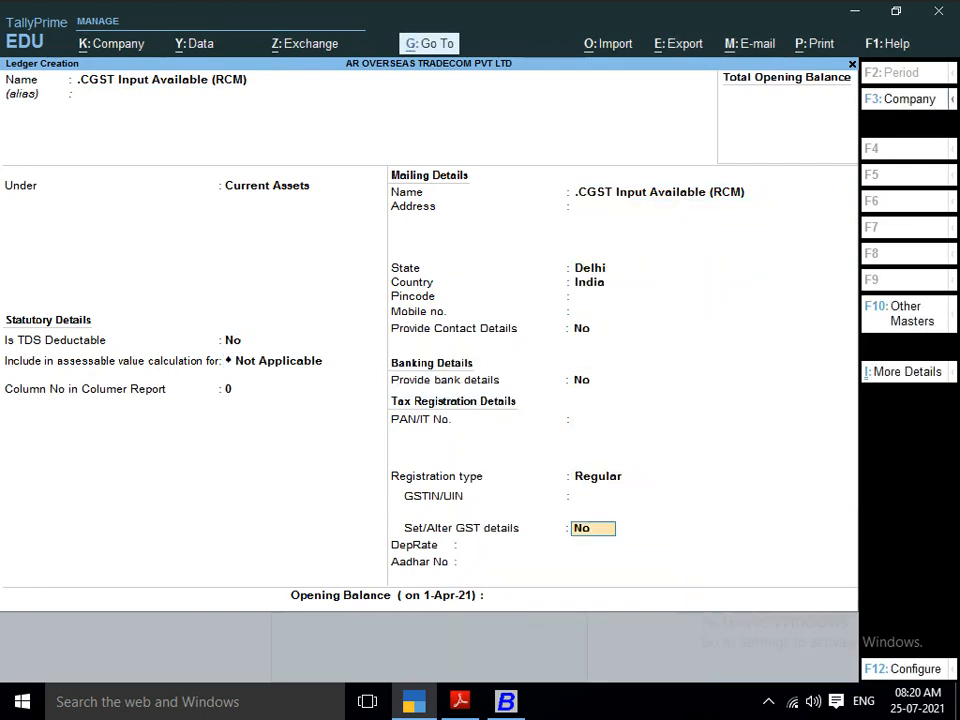
key("Return")
key("Return")
key("Return")
key("Return")
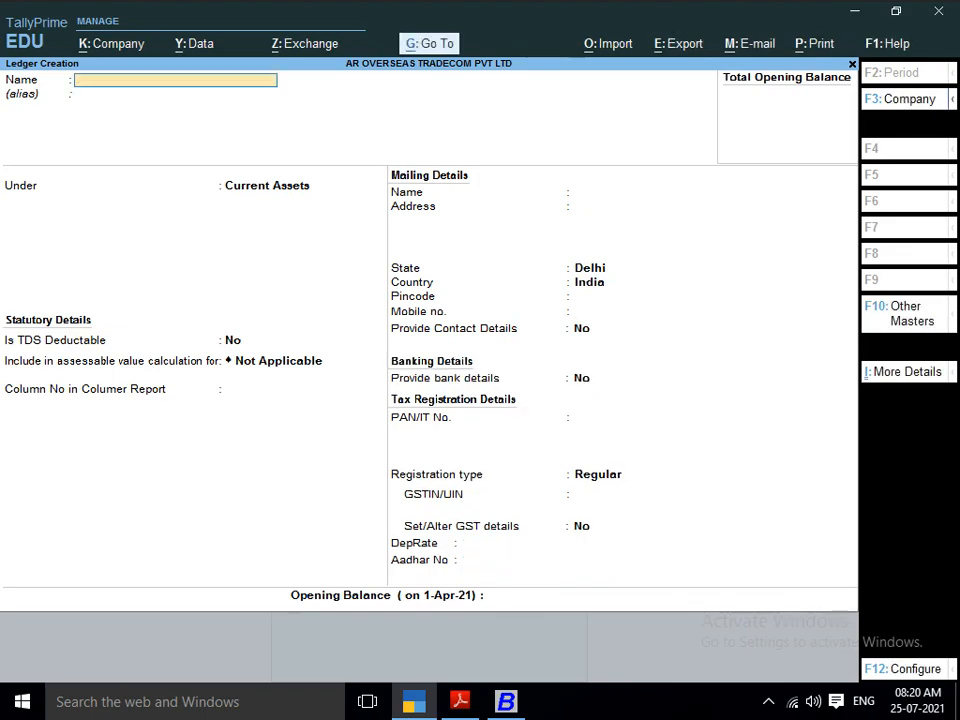
Switch to Busy, leave the CGST account and open the SGST Input Available (RCM) account for modification
key("alt+Tab")
key("Escape")
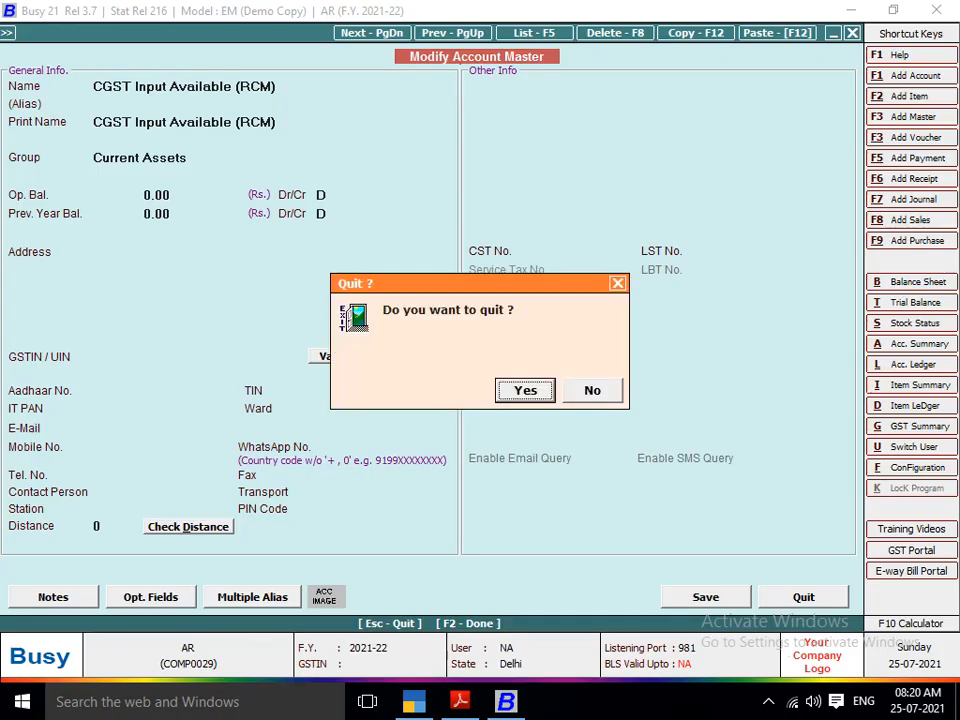
key("Return")
type("SGS")
key("Down")
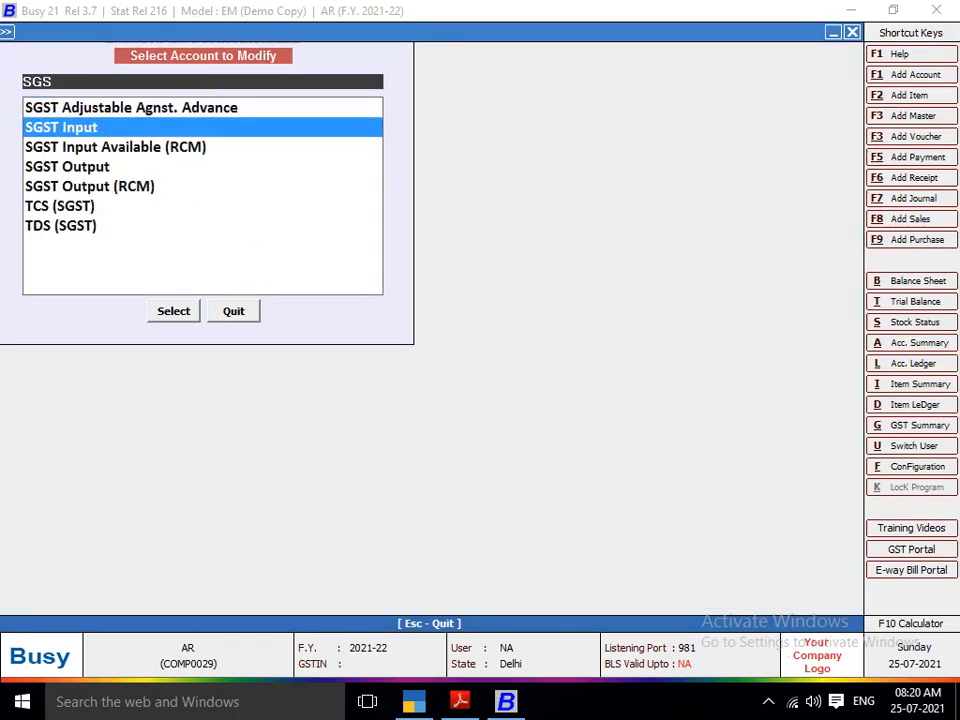
key("Down")
key("Return")
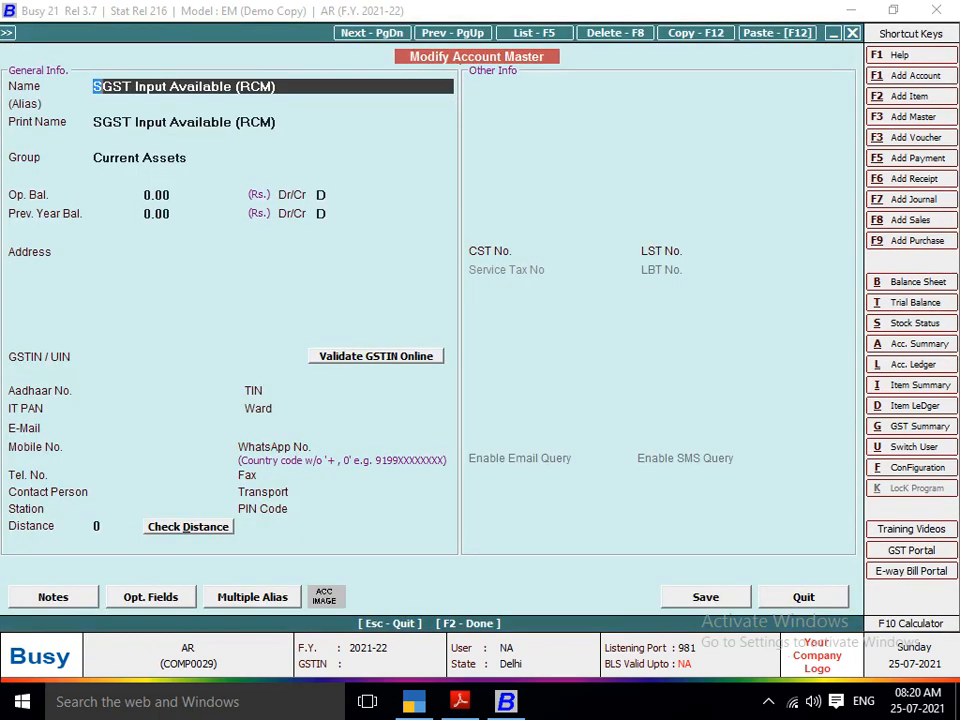
Copy the SGST Input Available (RCM) account name and enter it as the new ledger's name in TallyPrime
key("ctrl+shift+Right")
key("ctrl+shift+Right")
key("ctrl+shift+Right")
key("ctrl+shift+Right")
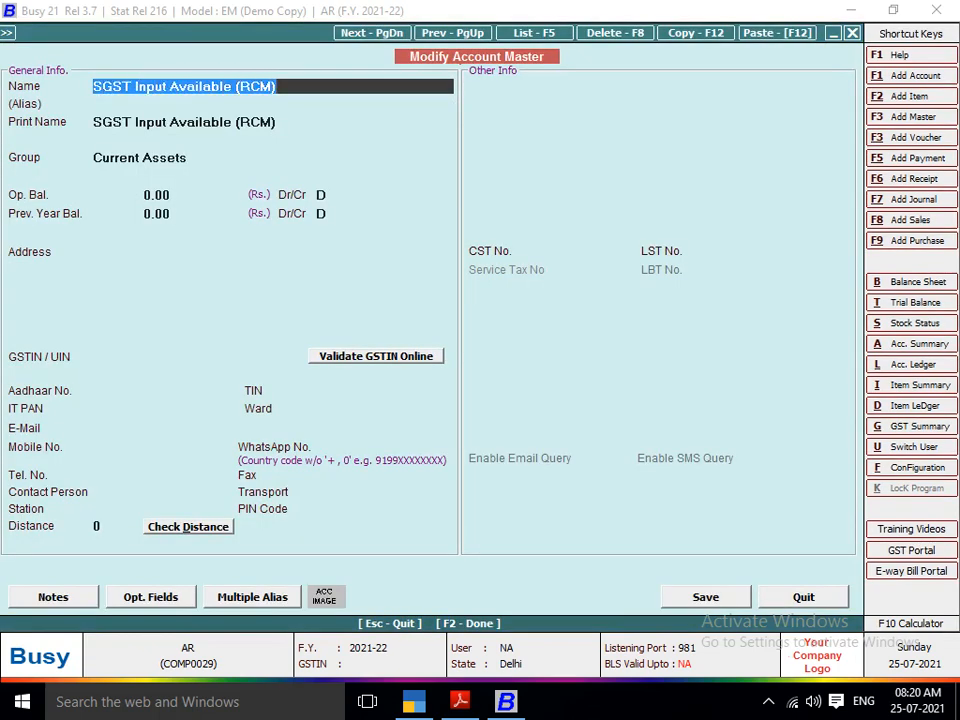
key("ctrl+c")
key("alt+Tab")
key("ctrl+v")
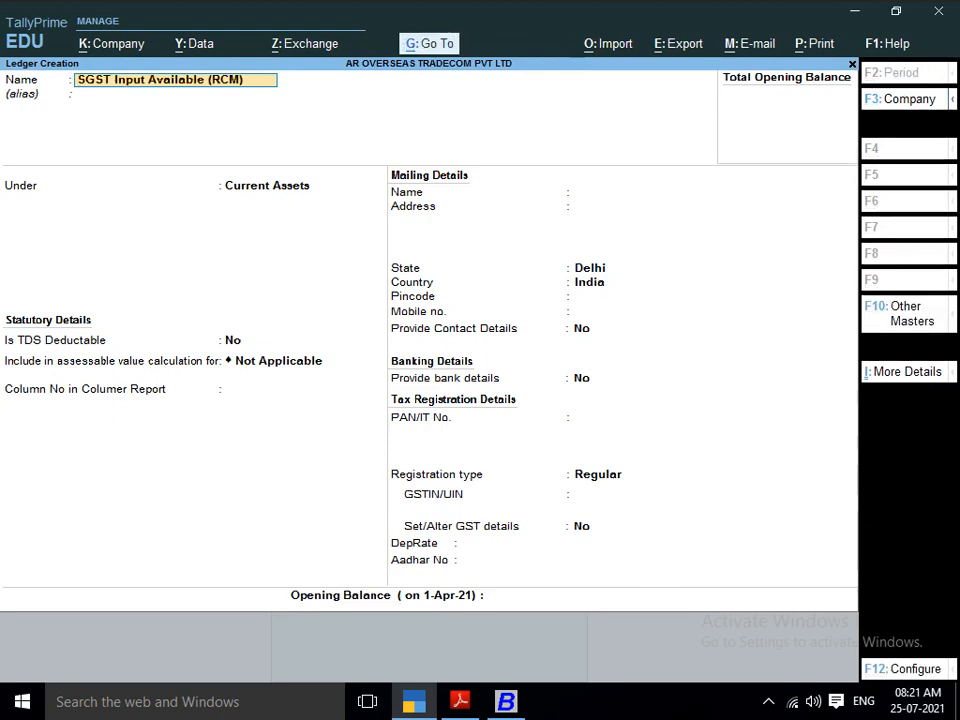
Keep the Current Assets group and the other defaults, and save the SGST Input Available (RCM) ledger
key("Return")
key("Return")
key("Return")
key("Return")
key("Return")
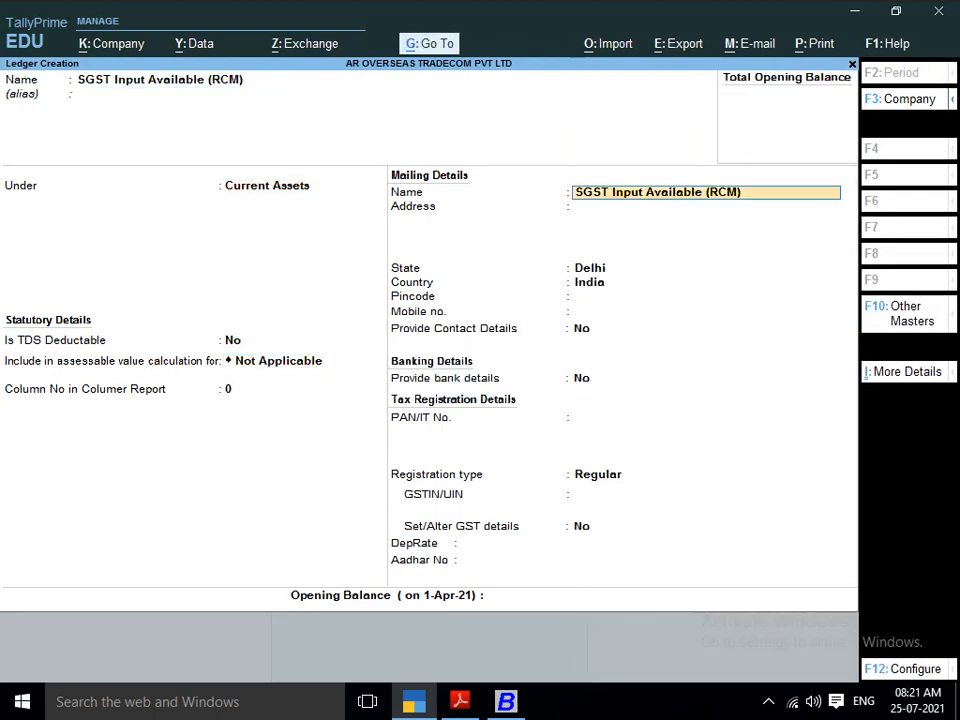
key("Return")
key("Return")
key("Return")
key("Return")
key("Return")
key("Return")
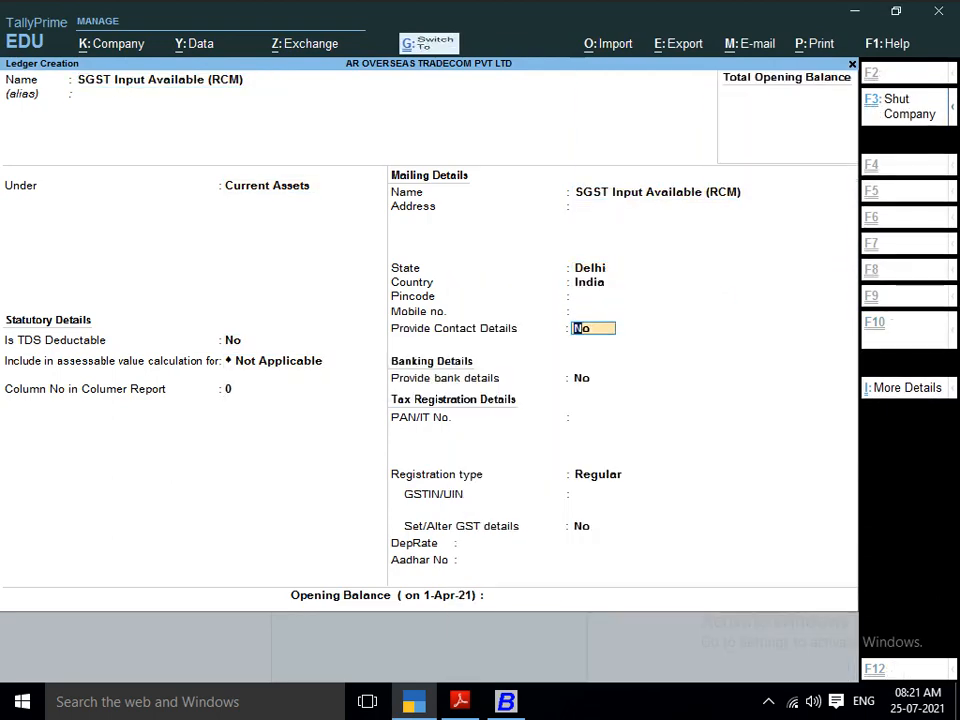
key("ctrl+a")
Switch to Busy and open the IGST Input Available (RCM) account for modification
key("alt+Tab")
key("Escape")
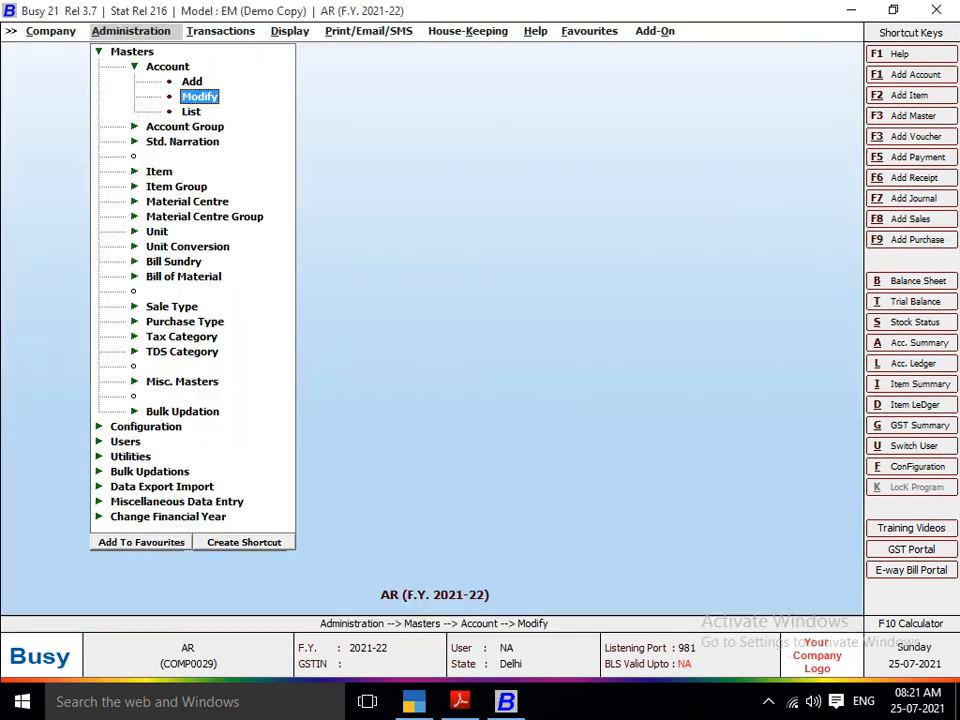
key("Return")
type("IGS")
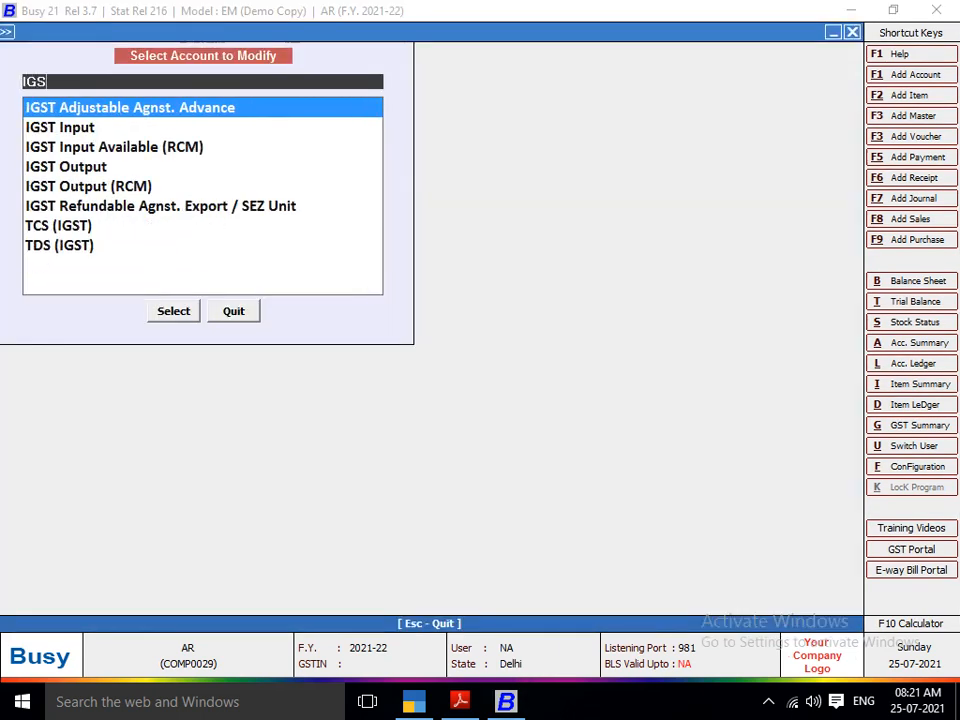
key("Down")
key("Down")
key("Return")
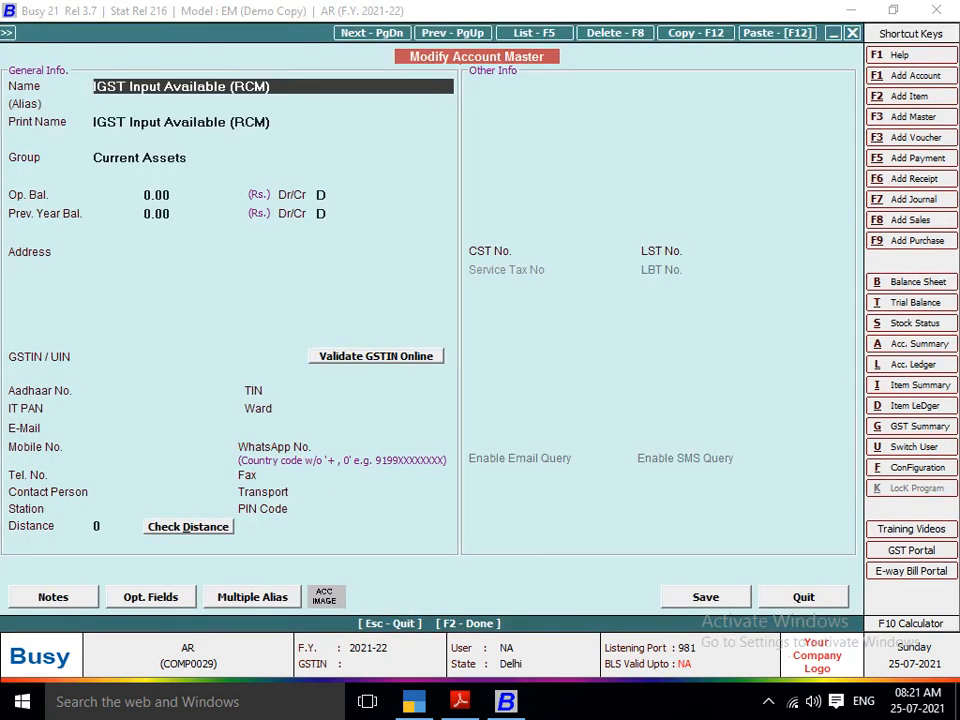
Copy the IGST Input Available (RCM) account name and enter it as the new ledger's name in TallyPrime
key("shift+Right")
key("shift+Right")
key("shift+Right")
key("shift+Right")
key("shift+Right")
key("shift+Right")
key("shift+Right")
key("shift+Right")
key("shift+Right")
key("shift+Right")
key("shift+Right")
key("shift+Right")
key("shift+Right")
key("shift+Right")
key("shift+Right")
key("shift+Right")
key("shift+Right")
key("shift+Right")
key("shift+Right")
key("shift+Right")
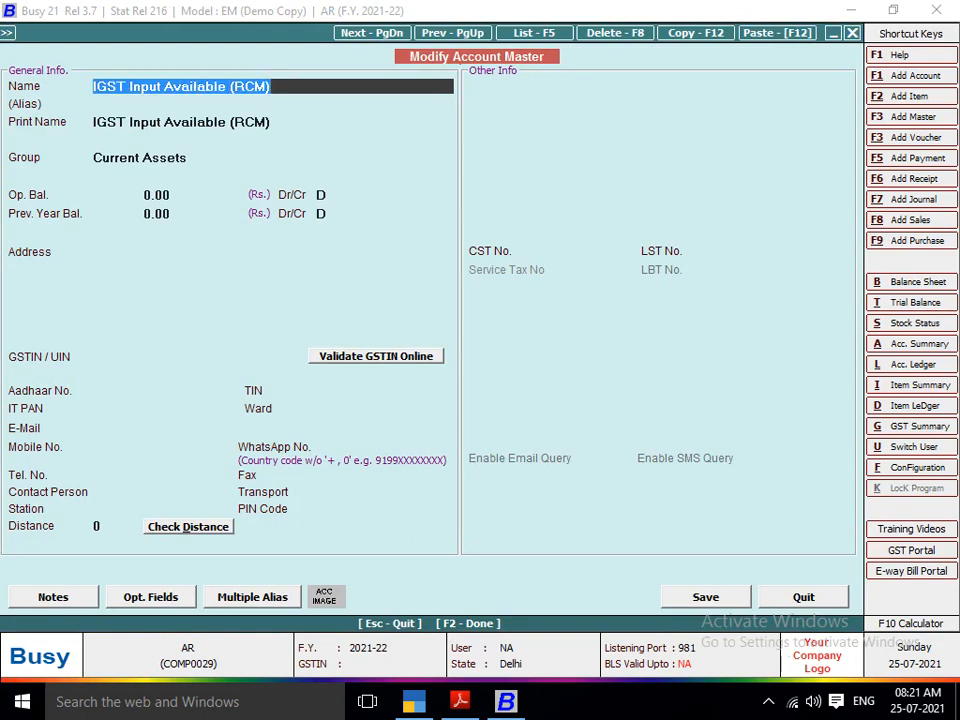
key("ctrl+c")
key("alt+Tab")
key("ctrl+alt+v")
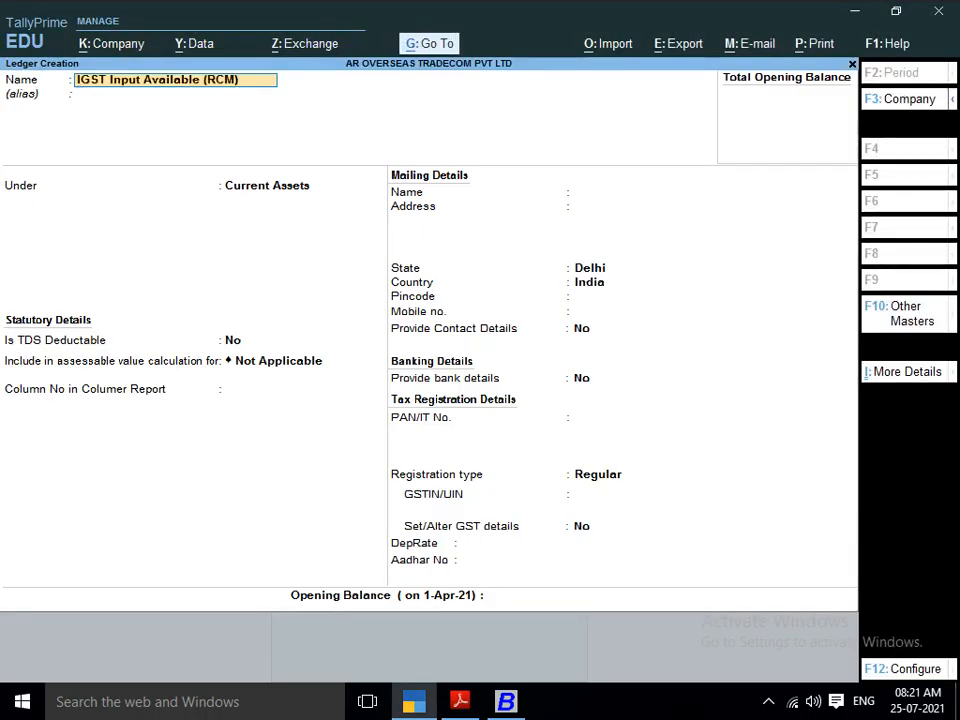
Keep the Current Assets group and the other defaults, and save the IGST Input Available (RCM) ledger
key("Return")
key("Return")
key("Return")
key("Return")
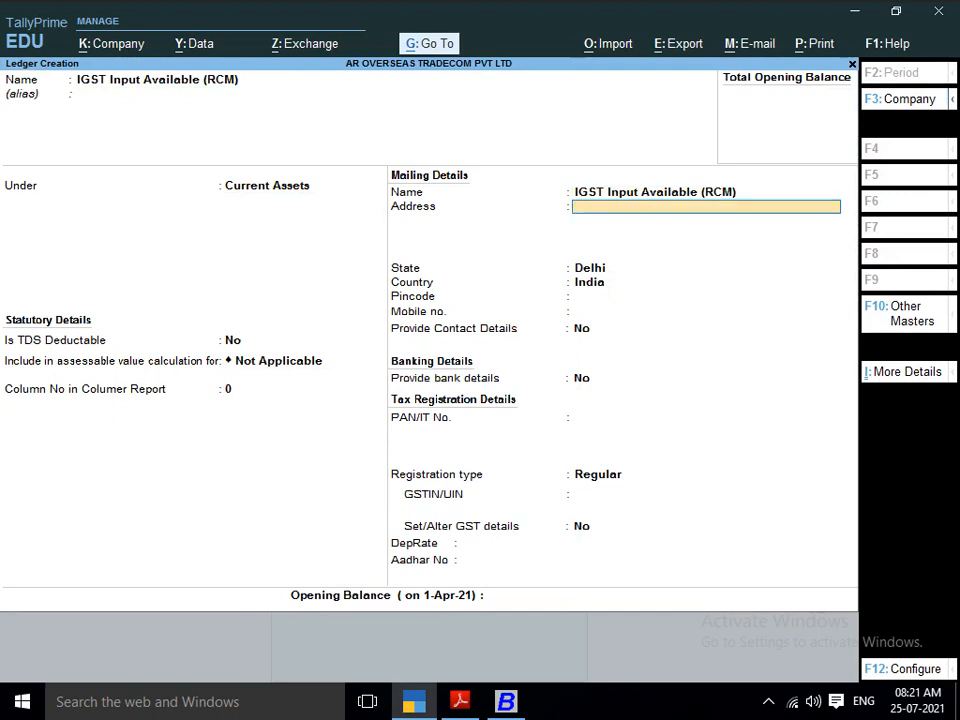
key("Return")
key("Return")
key("Return")
key("Return")
key("Return")
key("Return")
key("Return")
key("Return")
key("Return")
key("Return")
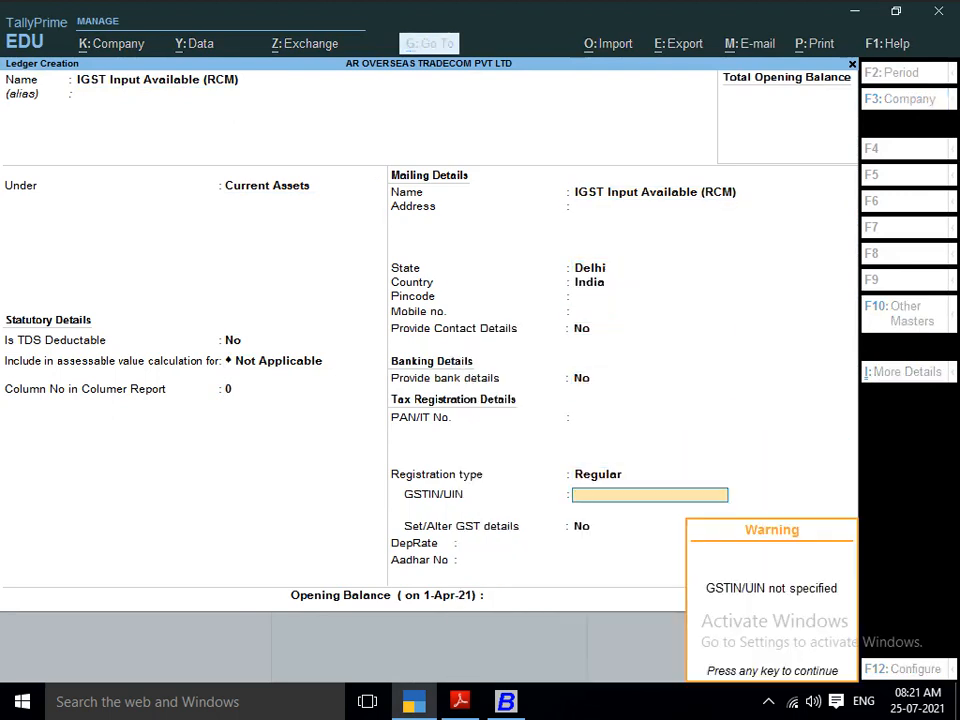
key("Return")
key("Return")
key("Return")
key("Return")
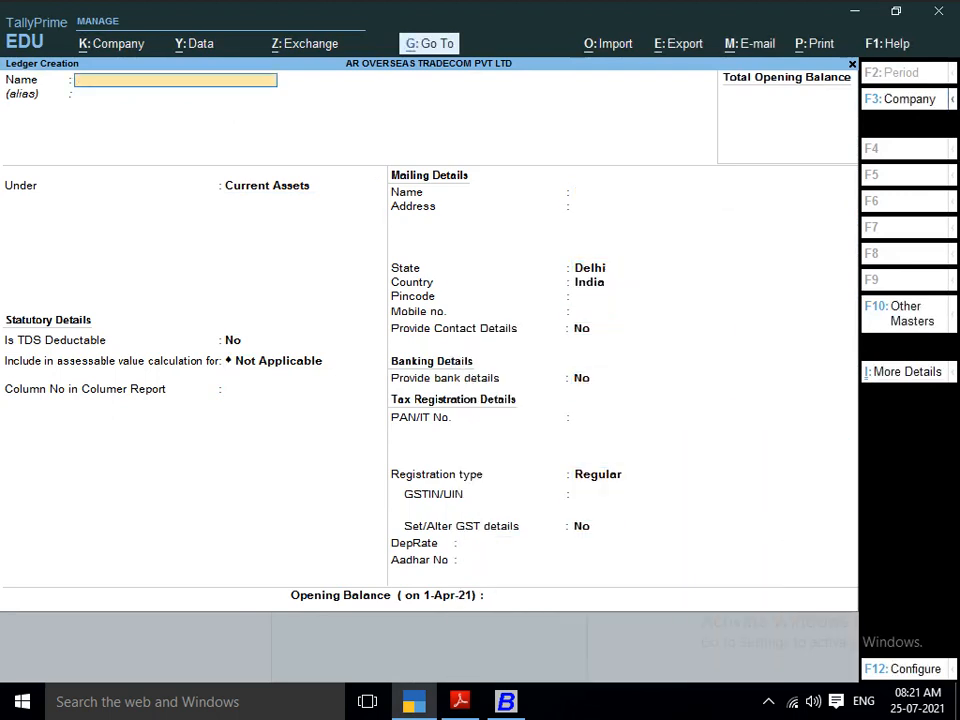
Leave ledger creation and start a new accounting voucher
key("Escape")
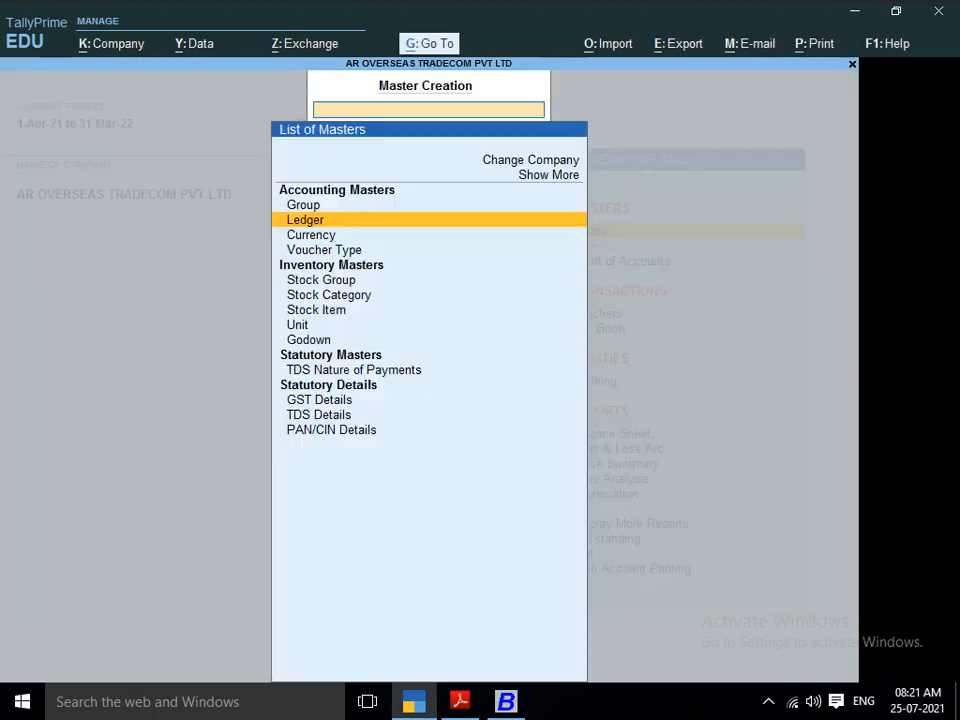
key("Escape")
key("Down")
key("Down")
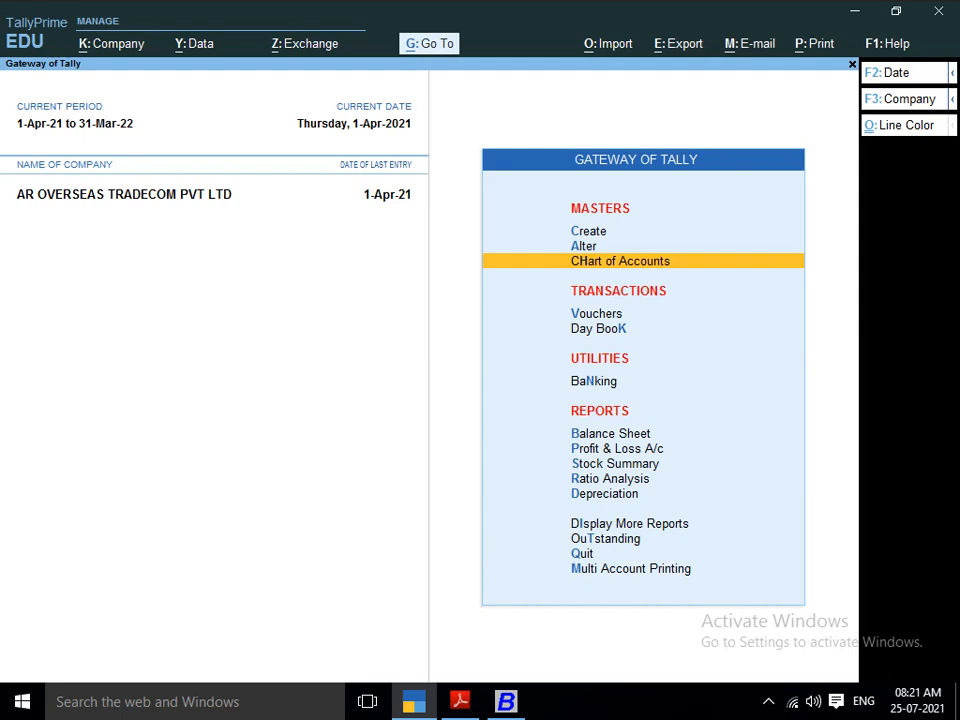
key("Down")
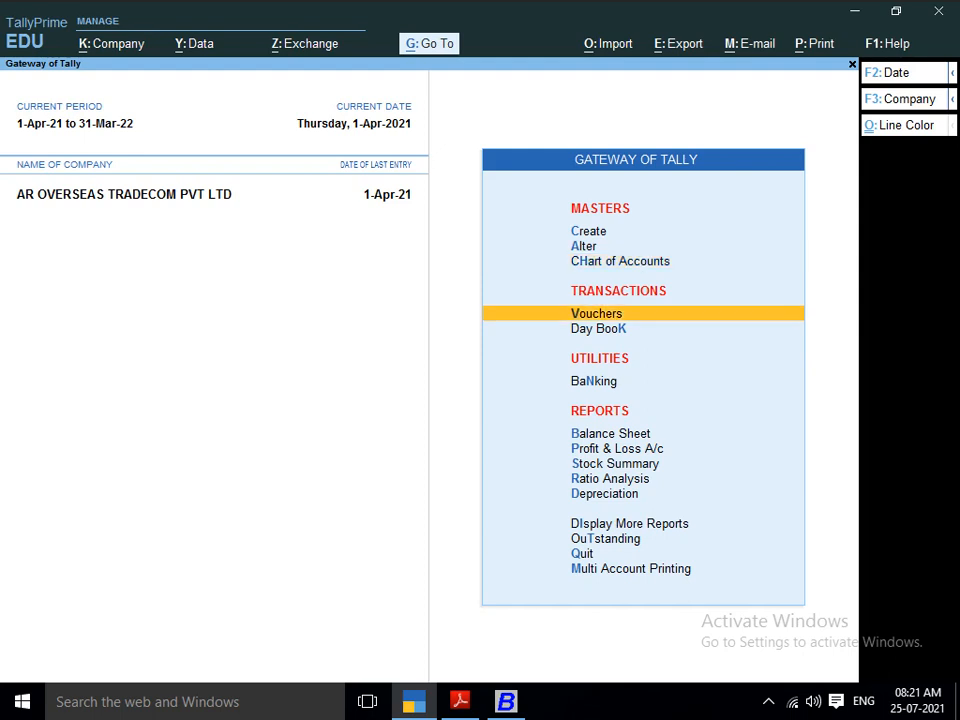
key("Return")
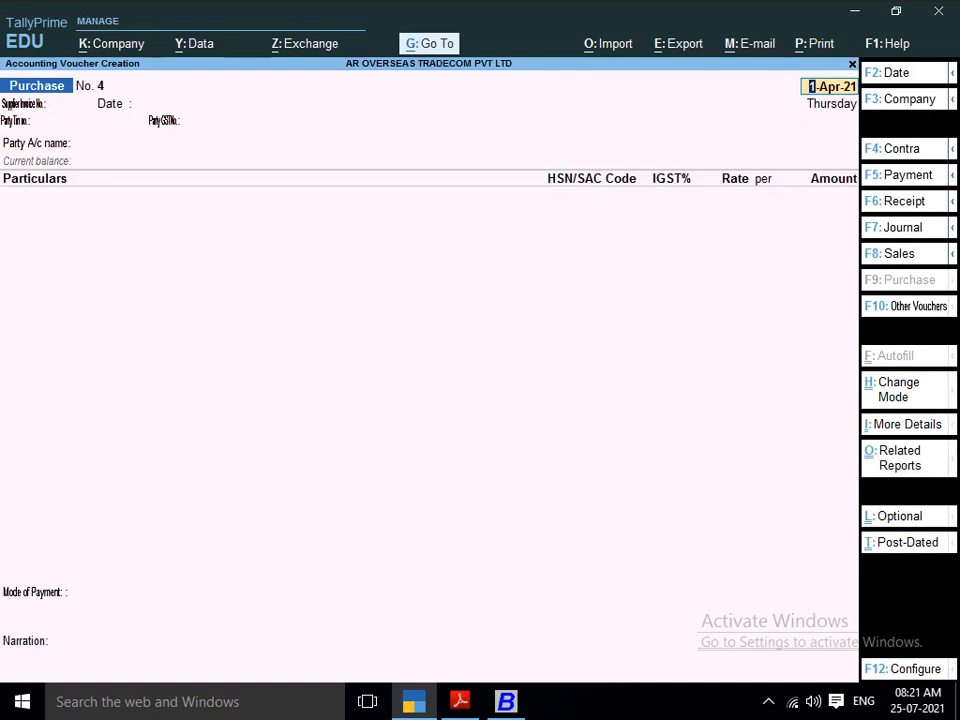
Change the voucher type to Journal and start a stat adjustment with GST as the type of duty/tax
key("F7")
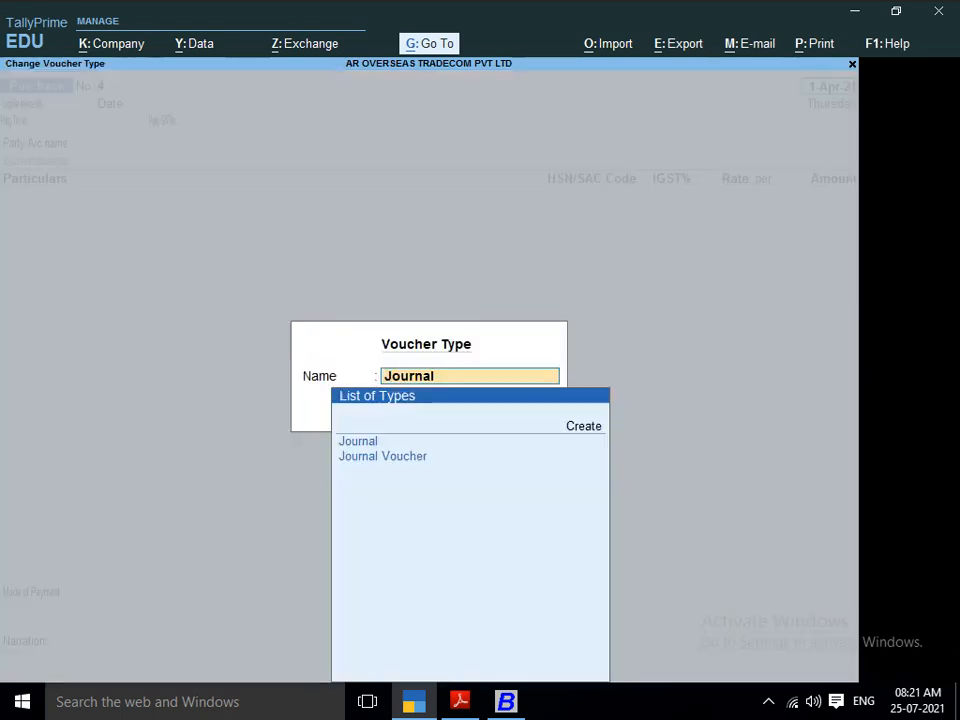
key("Down")
key("Down")
key("Up")
key("Down")
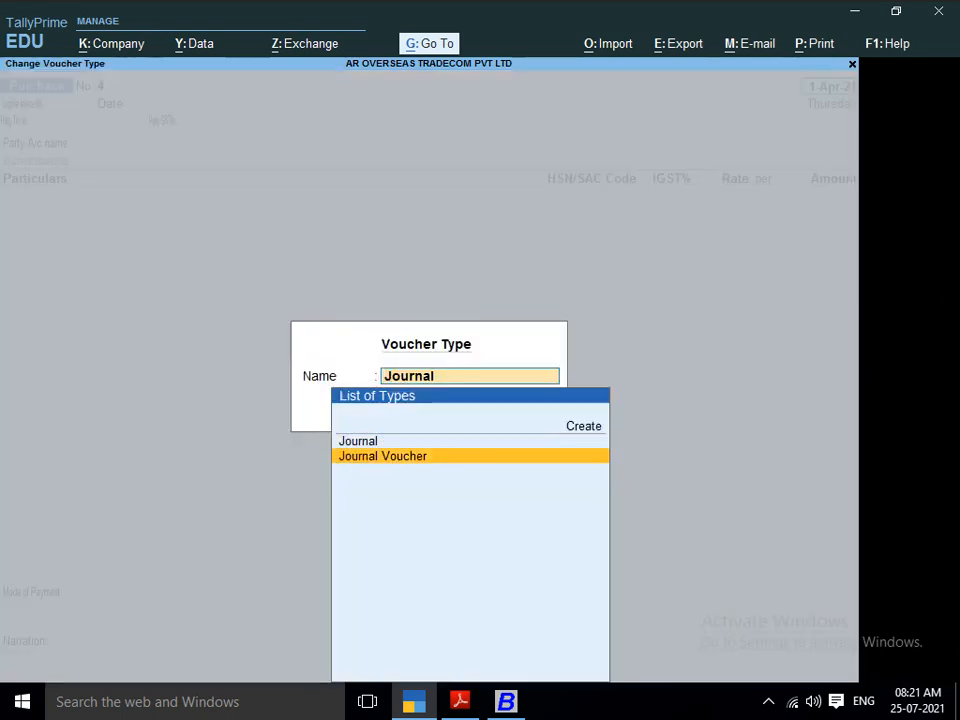
key("Up")
key("Down")
key("Up")
key("Down")
key("Up")
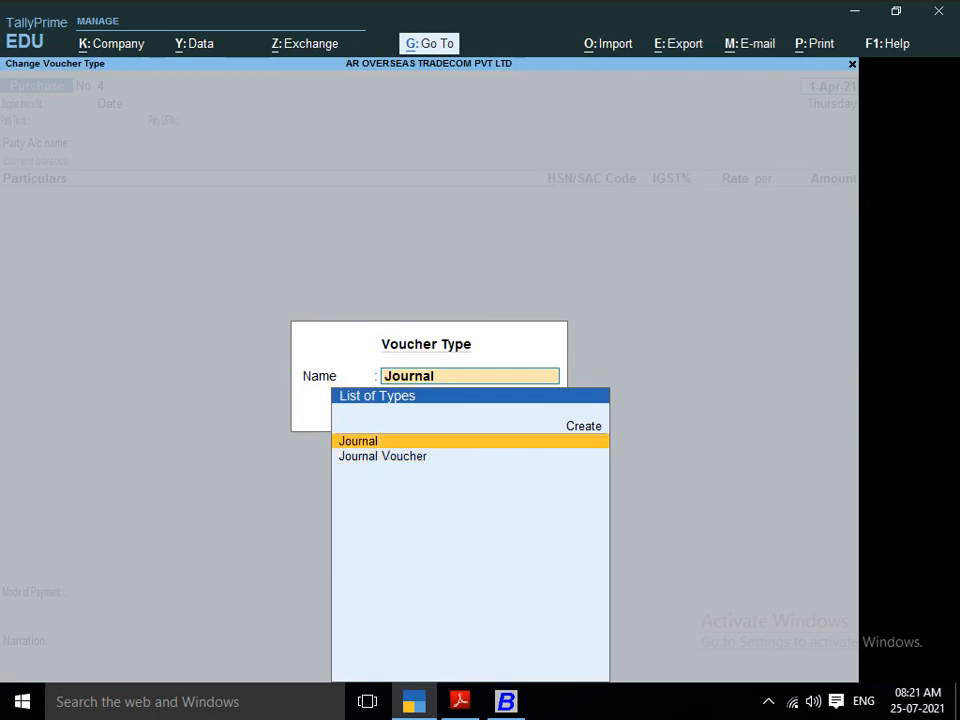
key("Return")
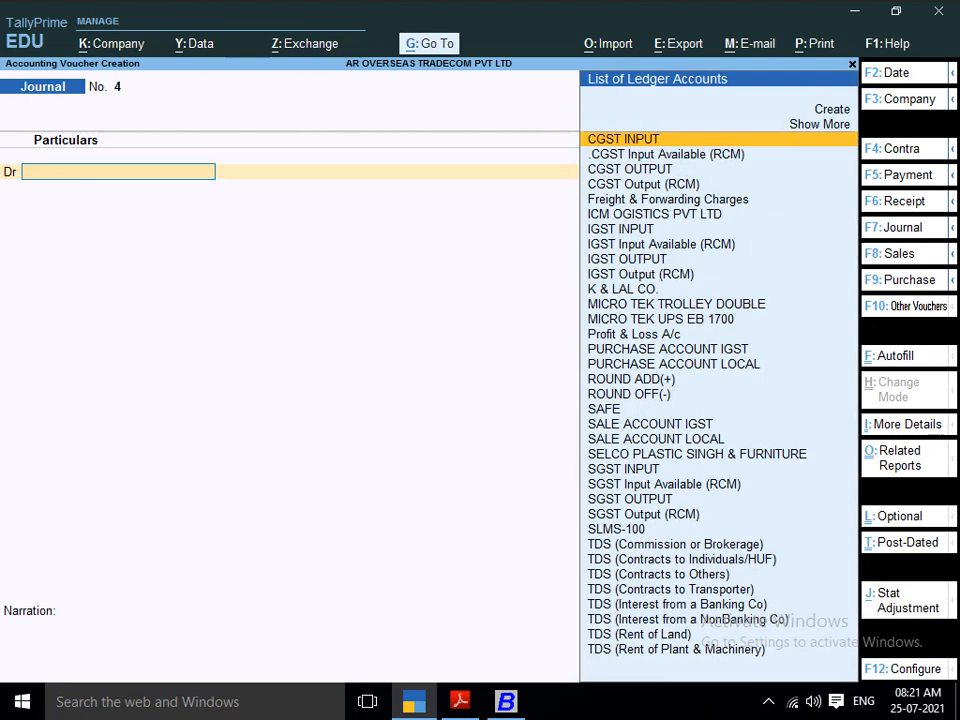
key("alt+j")
key("Return")
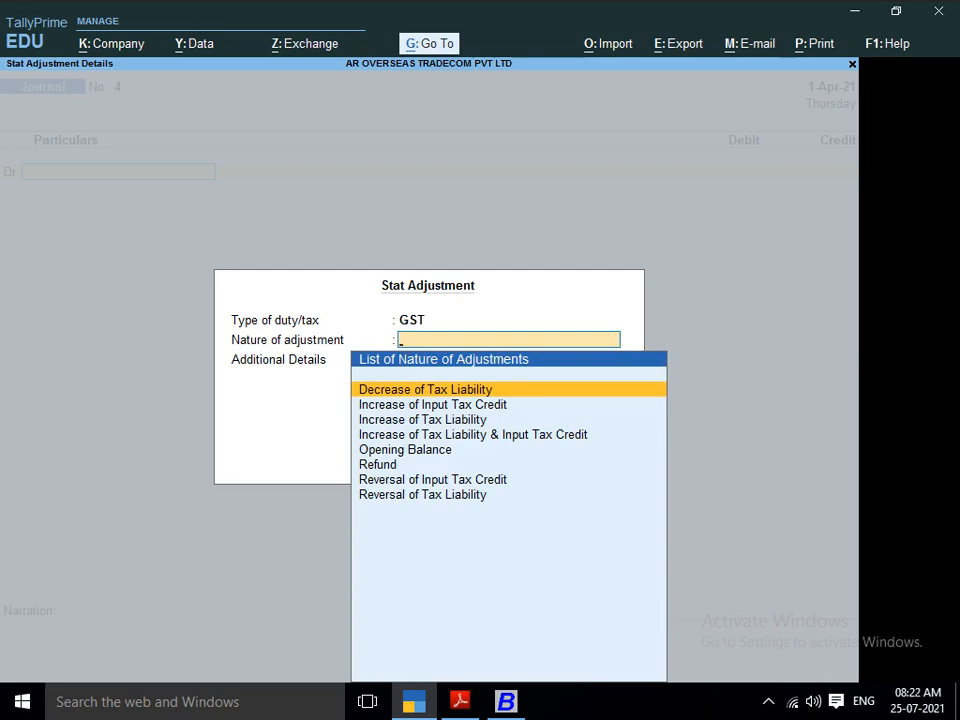
Review the natures of adjustment and set the GST stat adjustment's nature to Reversal of Tax Liability
key("Down")
key("Down")
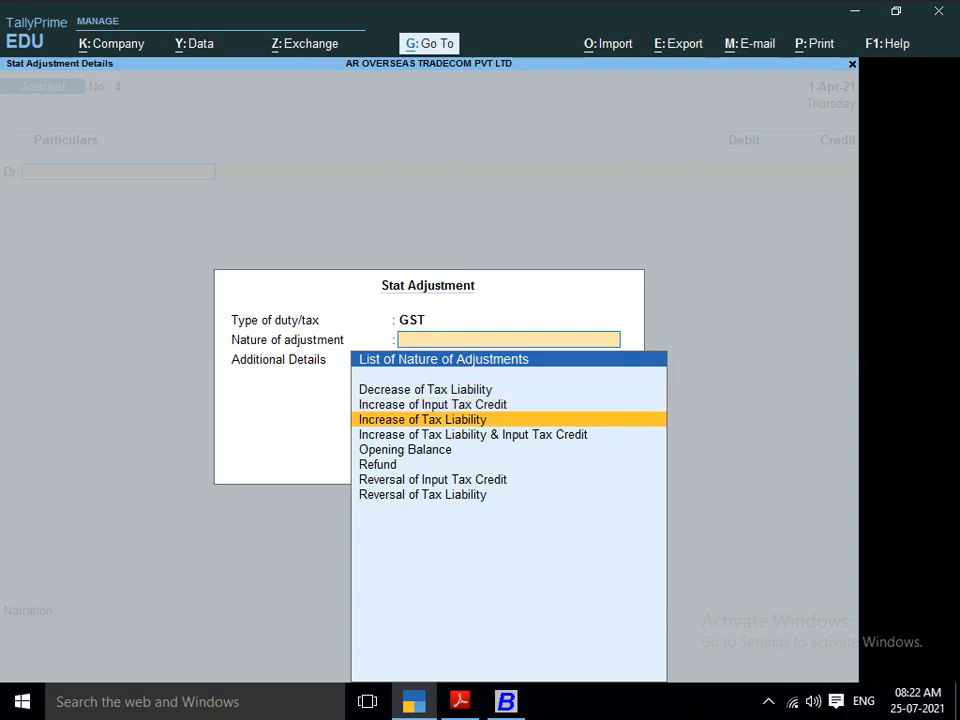
key("Down")
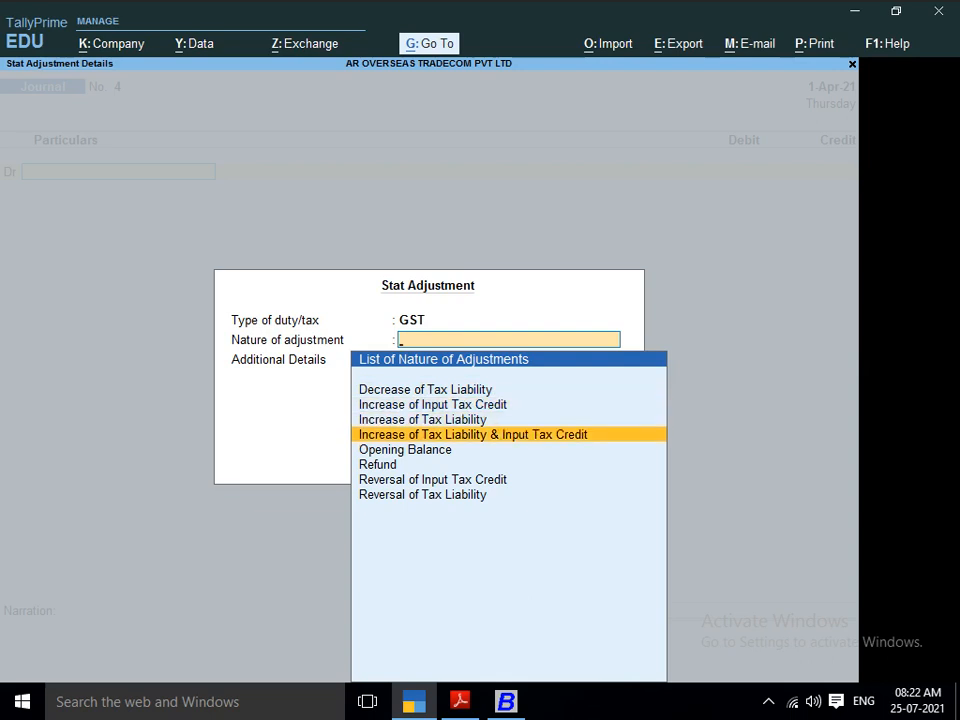
key("Down")
key("Down")
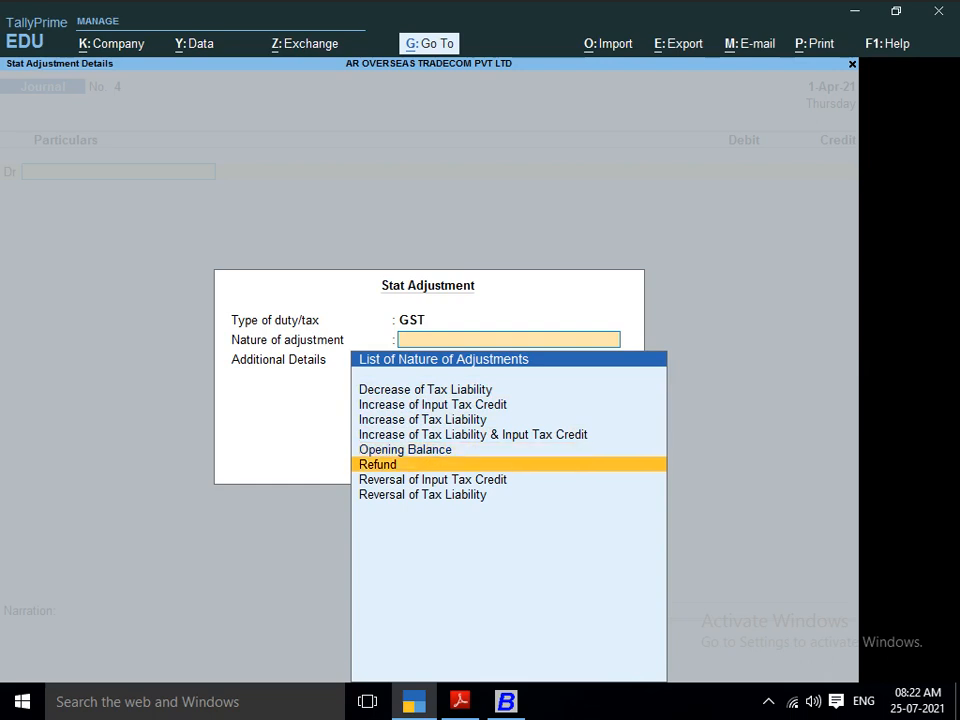
key("Down")
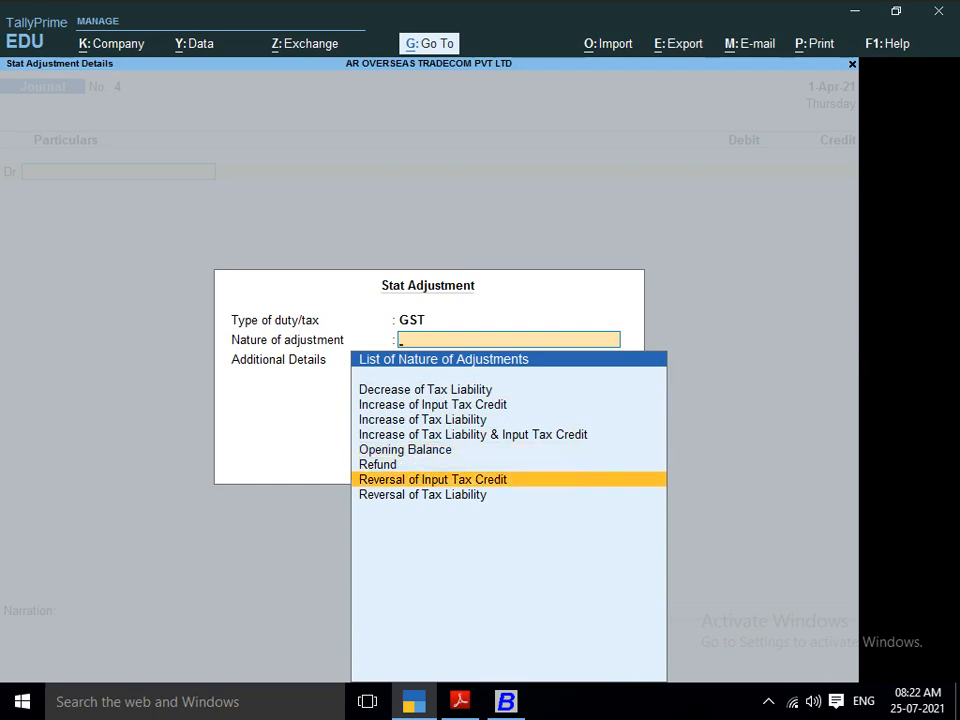
key("Down")
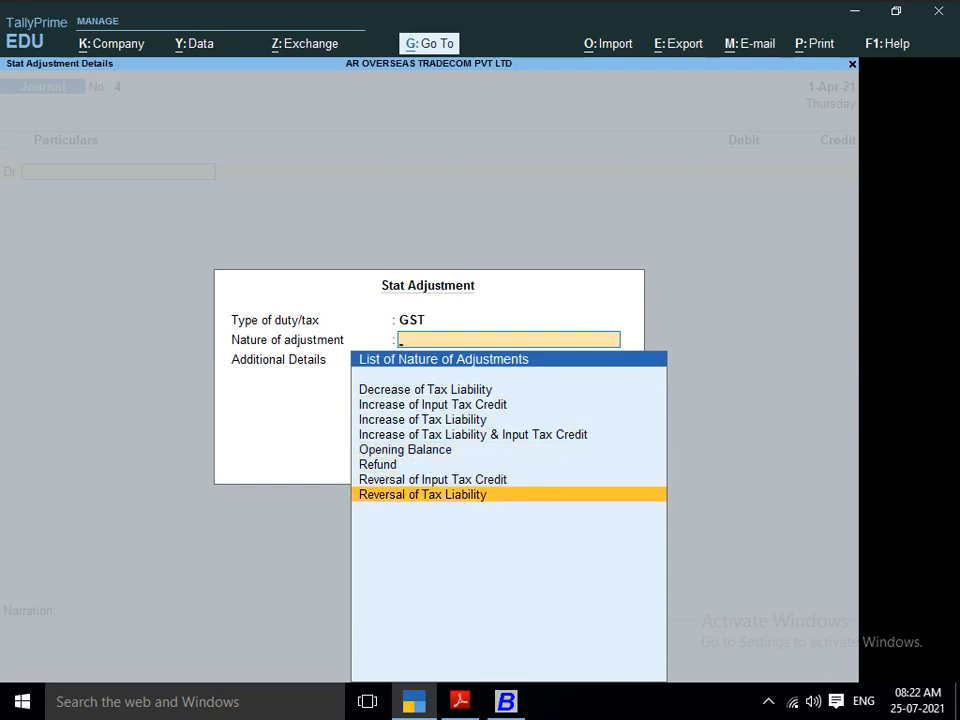
key("Up")
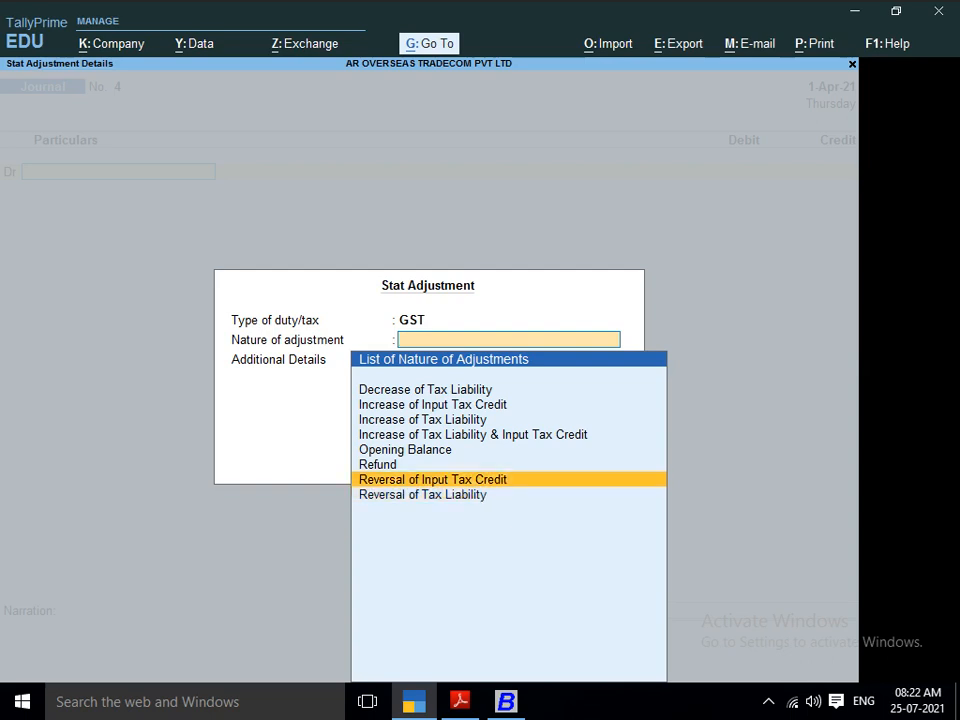
key("Home")
key("Down")
key("Down")
key("Down")
key("Down")
key("Down")
key("Down")
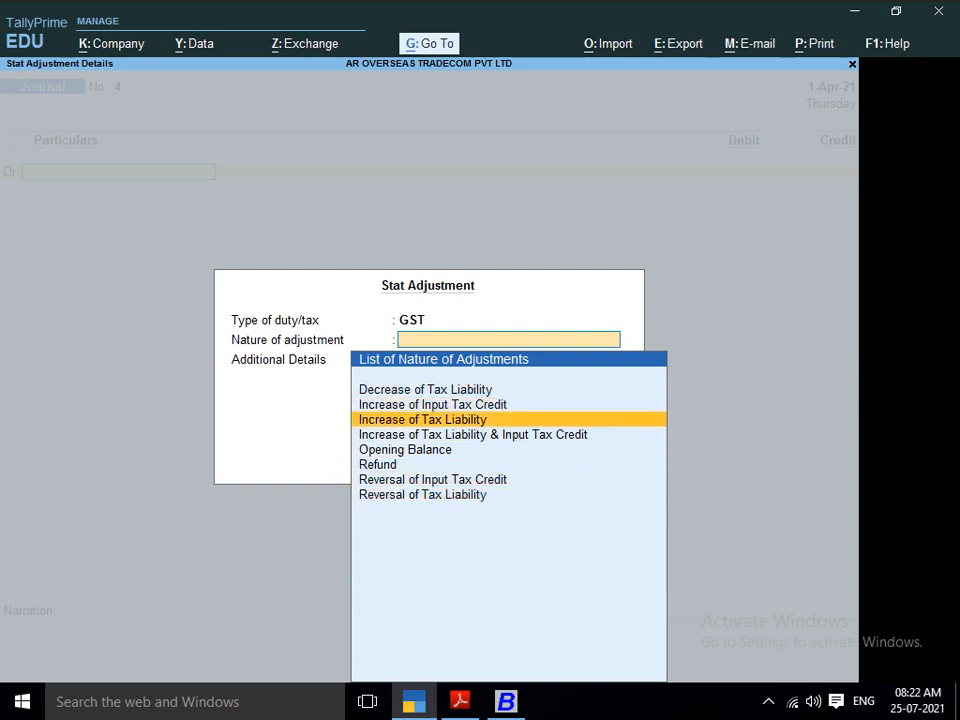
key("Down")
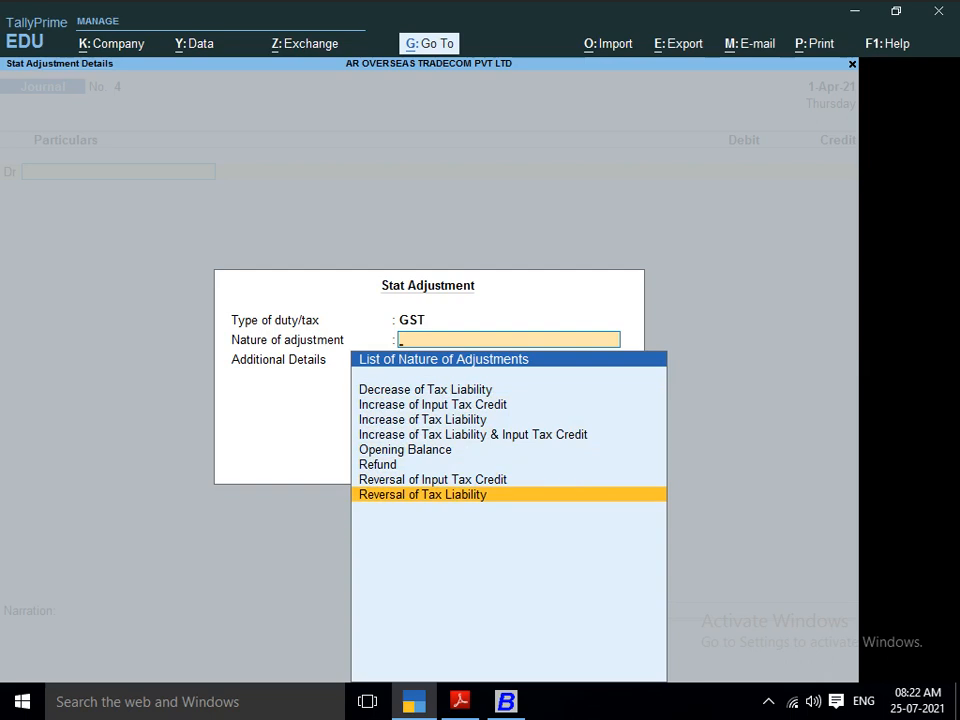
key("Return")
Set the additional details to Purchase under reverse charge and accept the stat adjustment
key("Down")
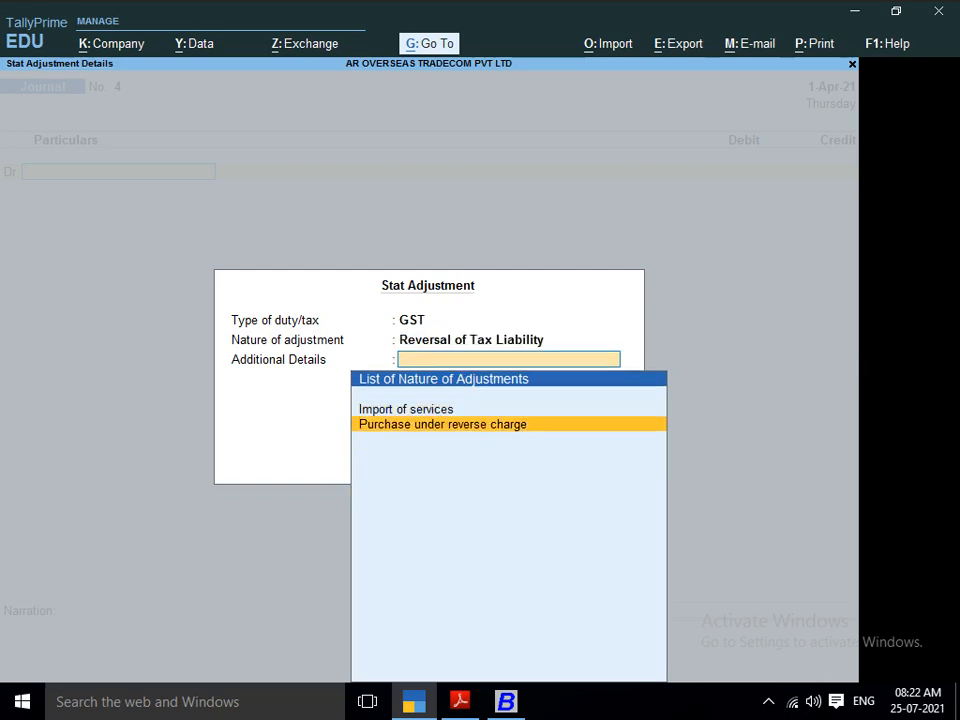
key("Up")
key("Down")
key("Return")
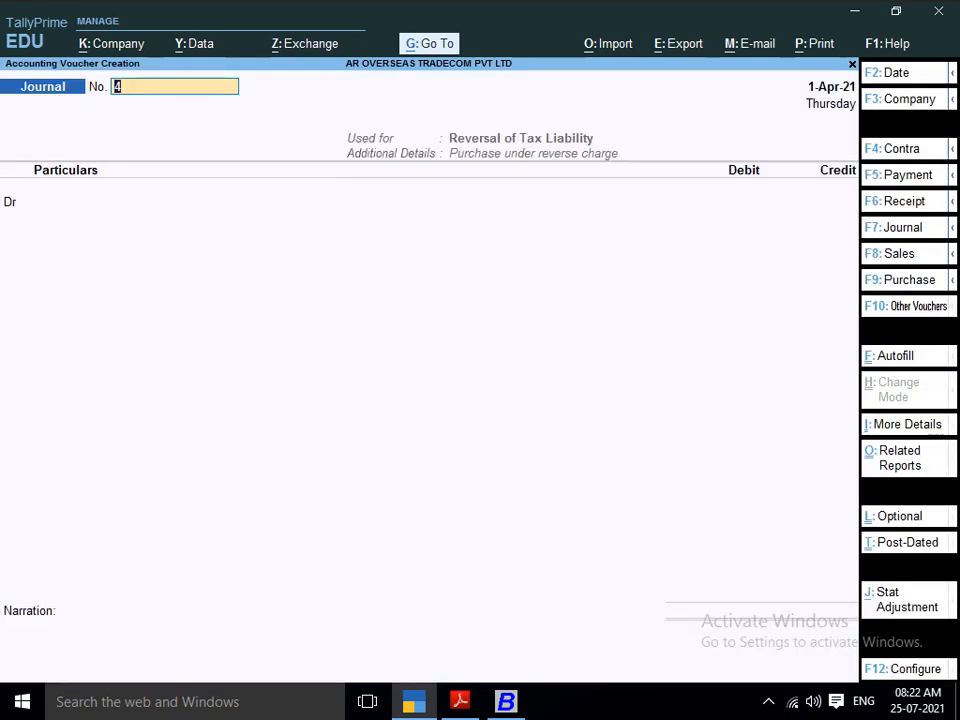
Keep the default voucher number and debit the IGST Output (RCM) ledger with 17000
key("Return")
key("Return")
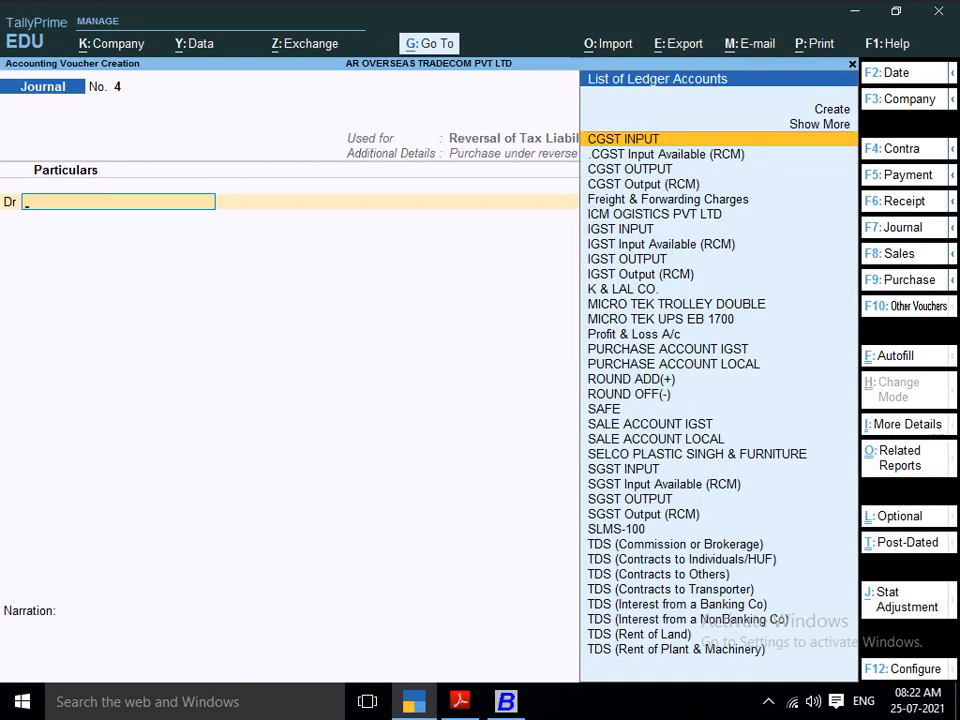
type("IGST")
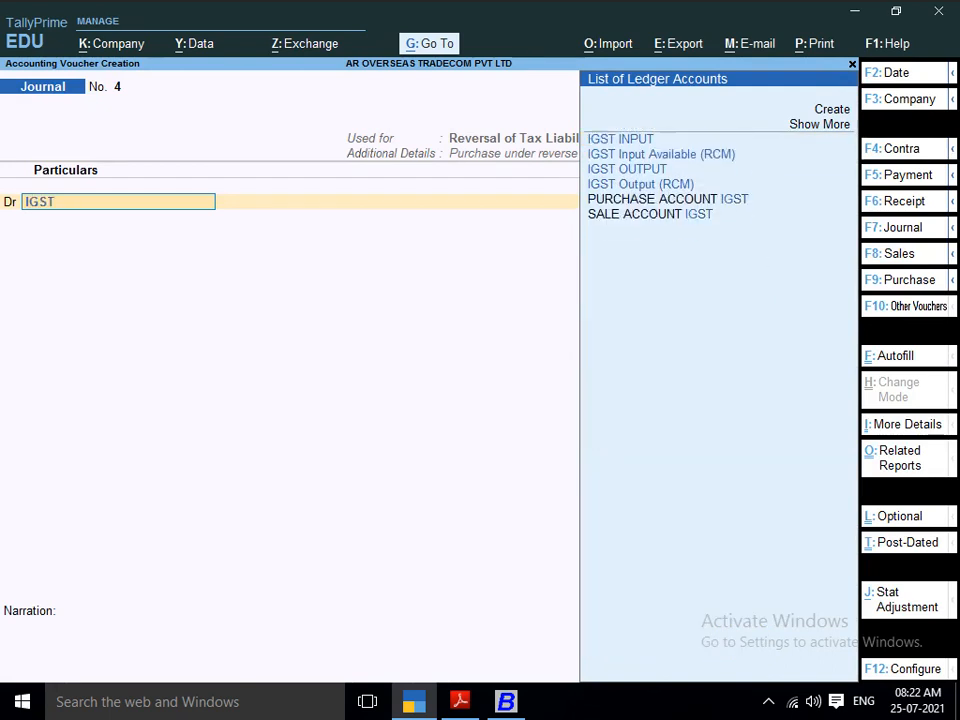
key("Down")
key("Down")
key("Down")
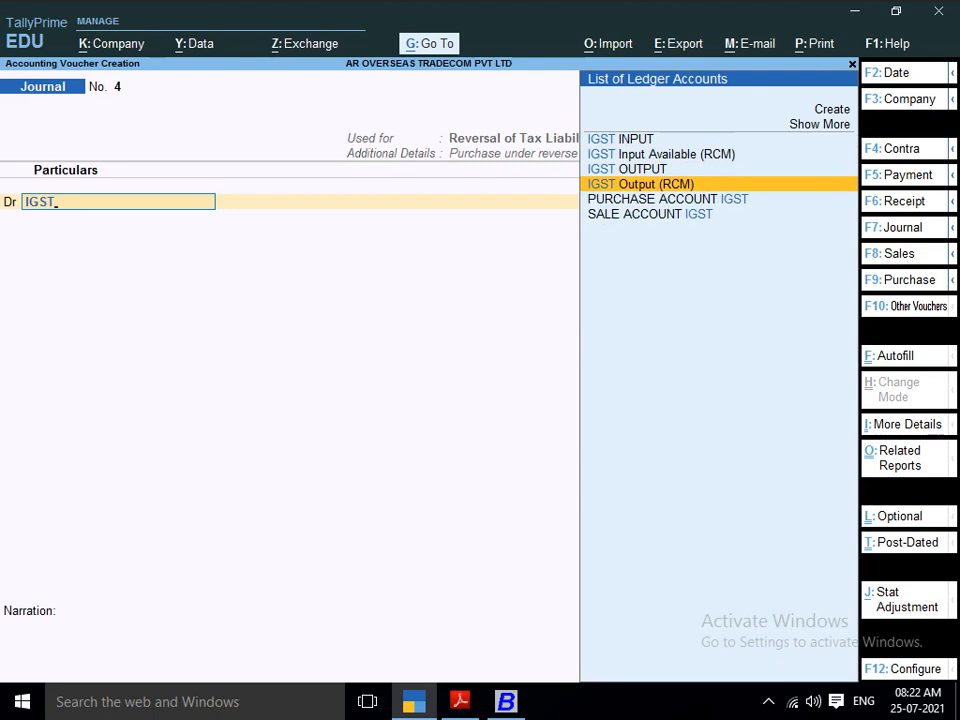
key("Return")
type("17000")
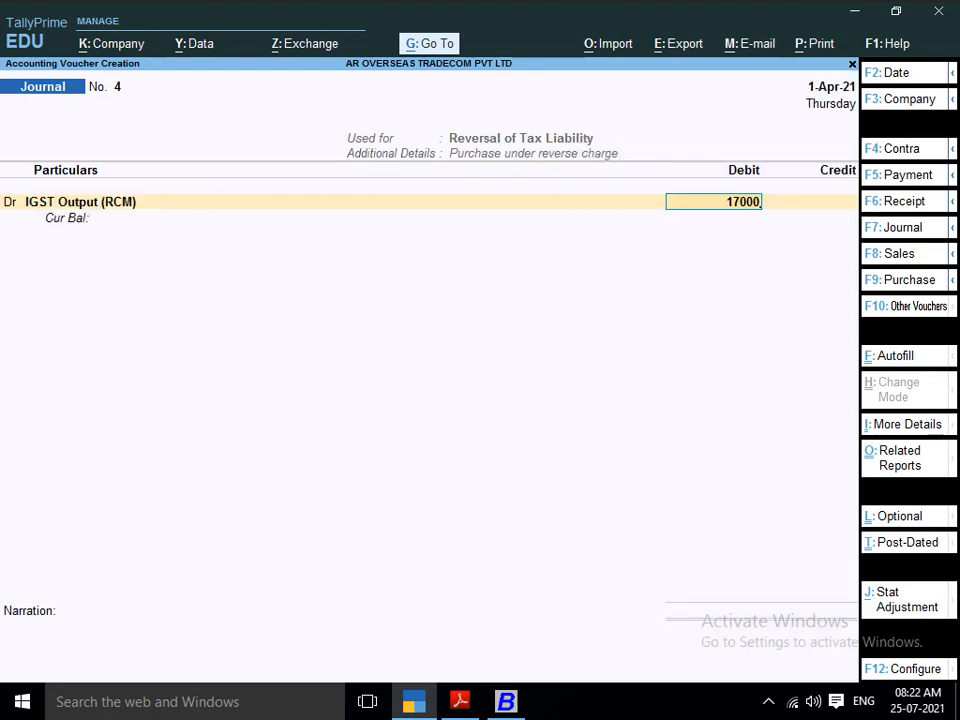
key("Return")
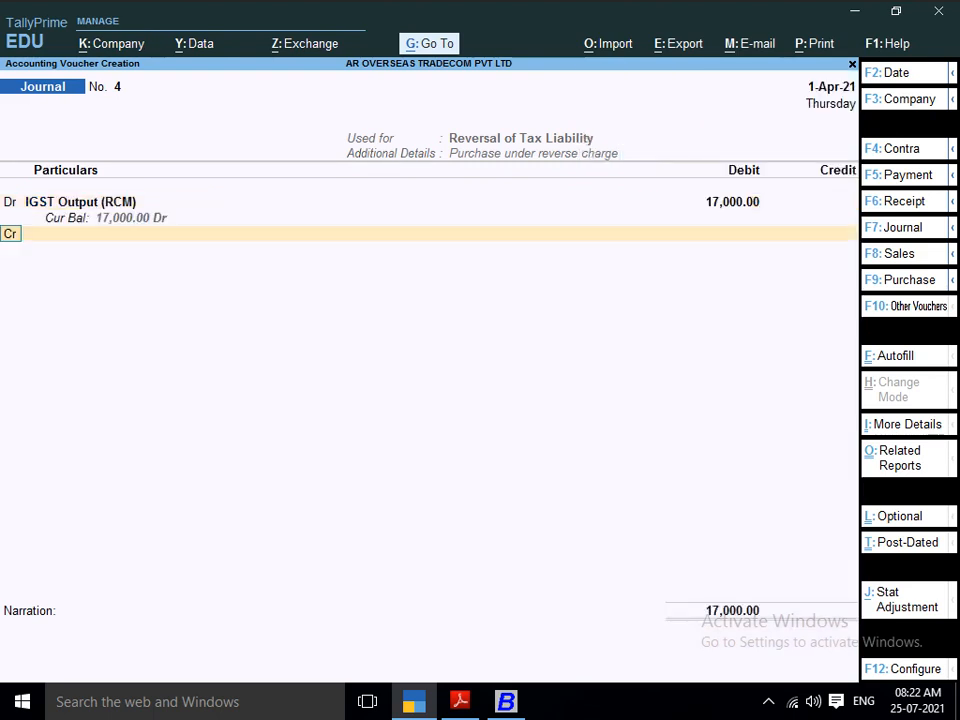
Credit the IGST Input Available (RCM) ledger with the matching 17,000.00 and save the journal voucher without a narration
key("Return")
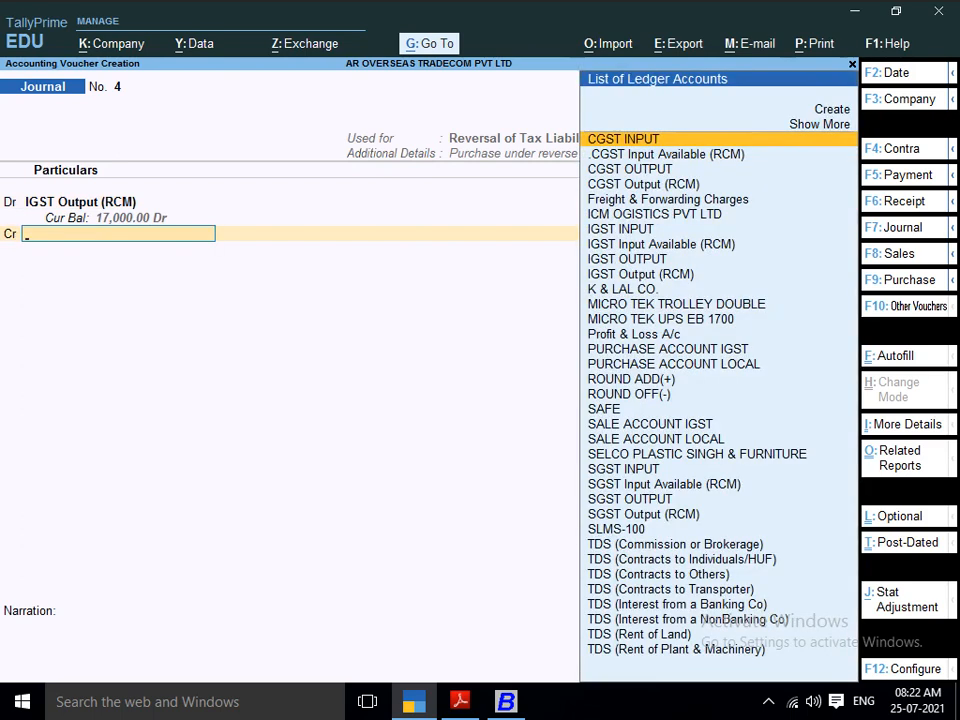
key("Down")
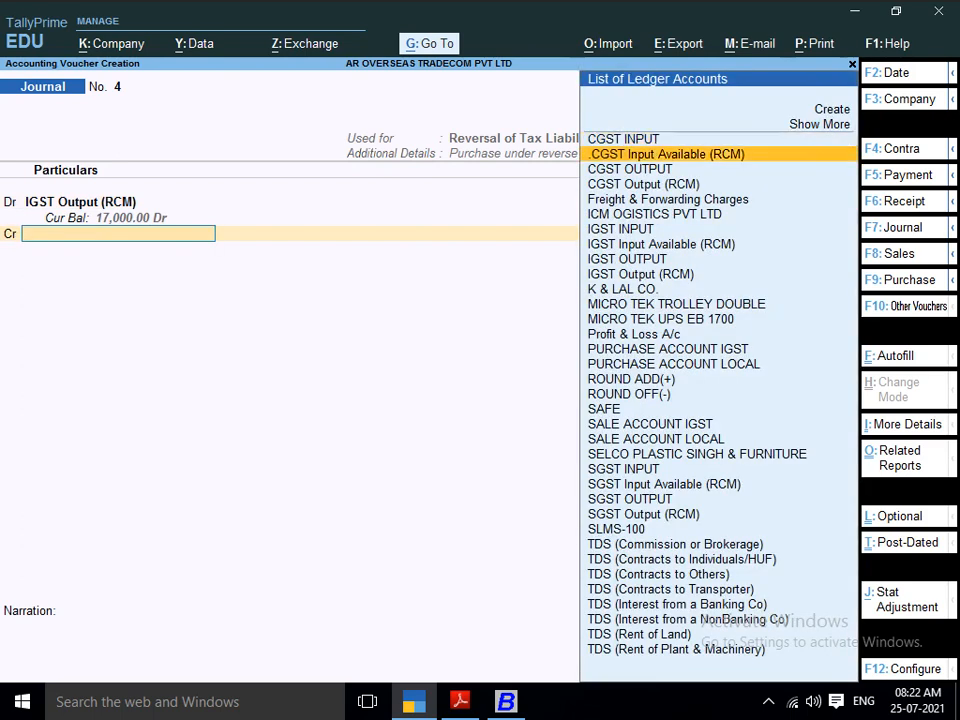
type("IO")
key("BackSpace")
key("BackSpace")
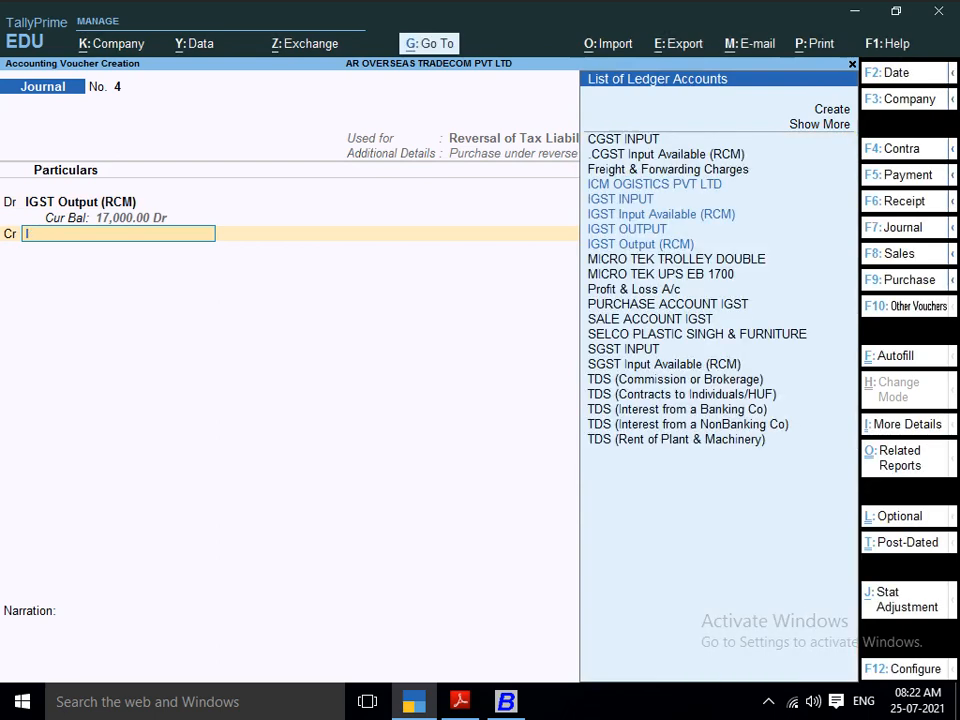
key("BackSpace")
type("i")
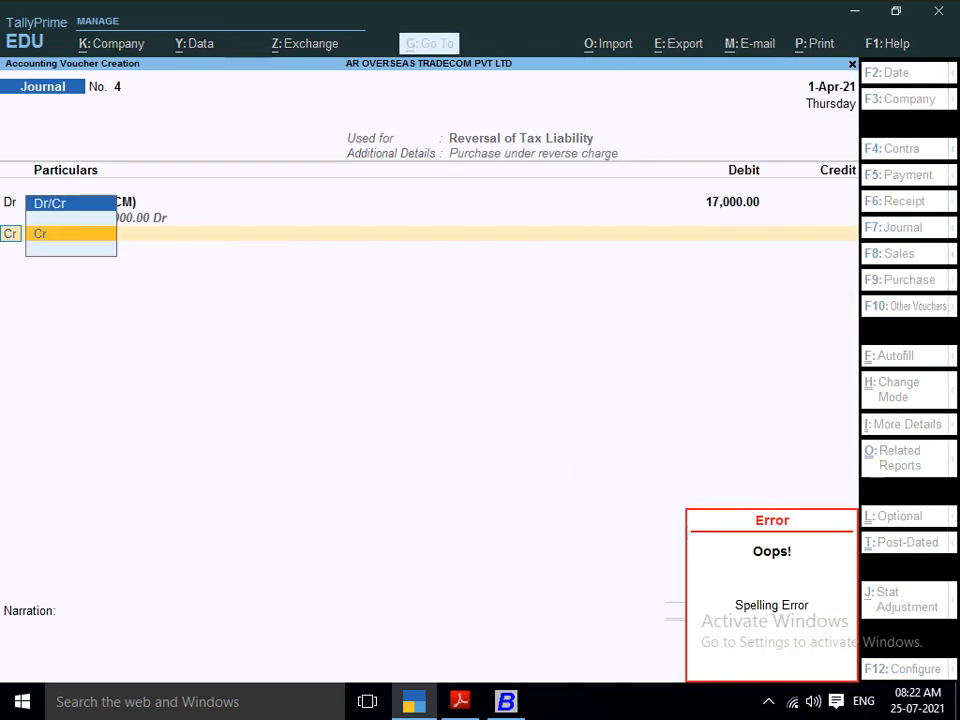
key("Return")
type("IGS")
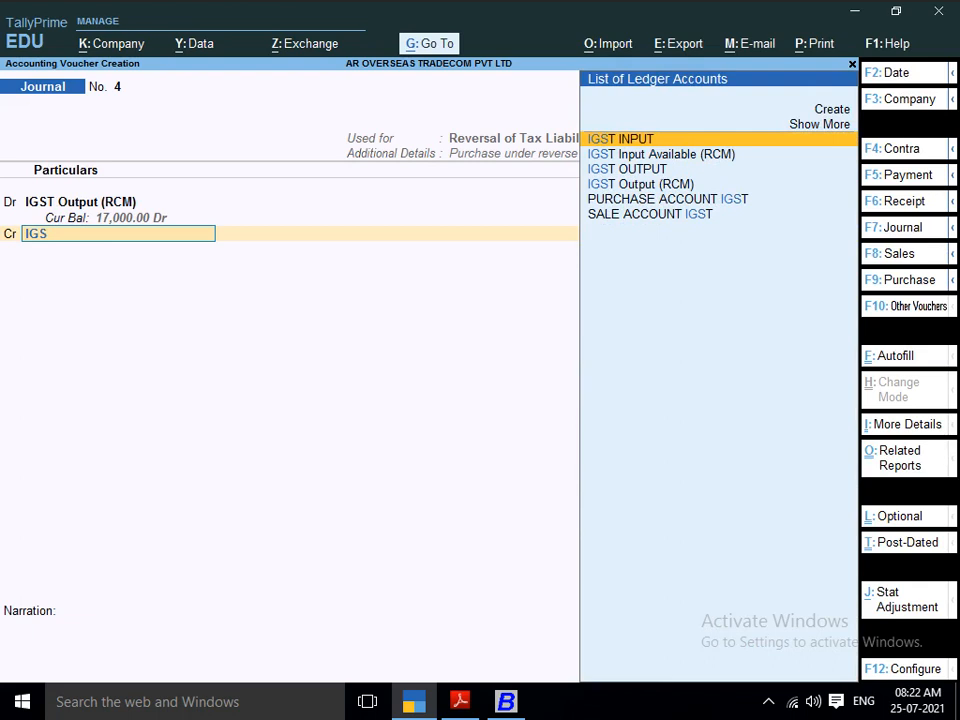
key("Down")
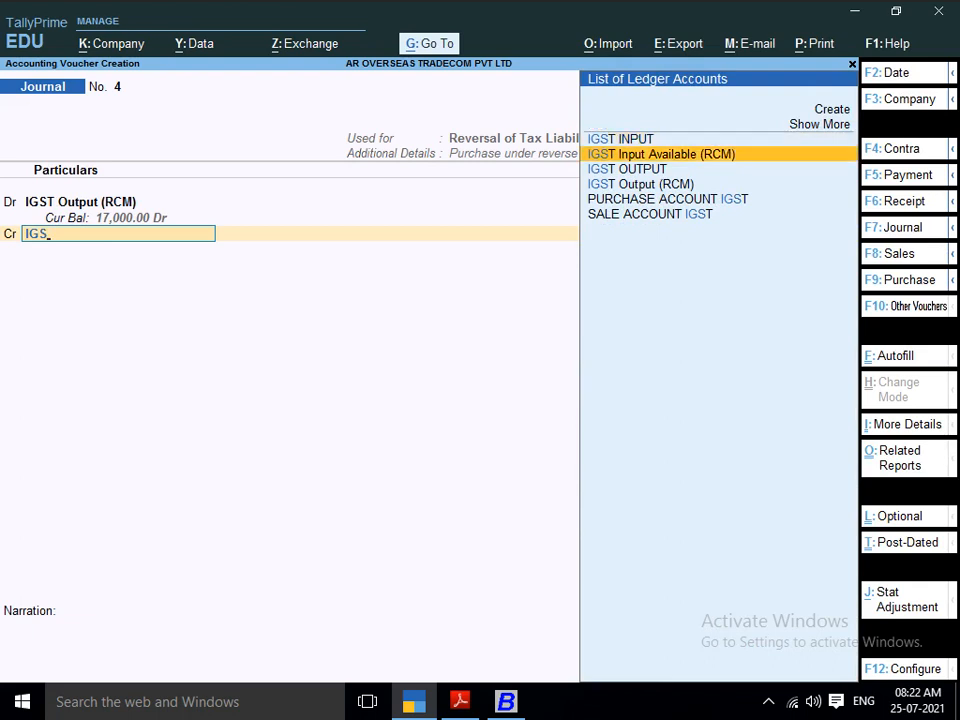
key("Return")
key("Return")
key("Return")
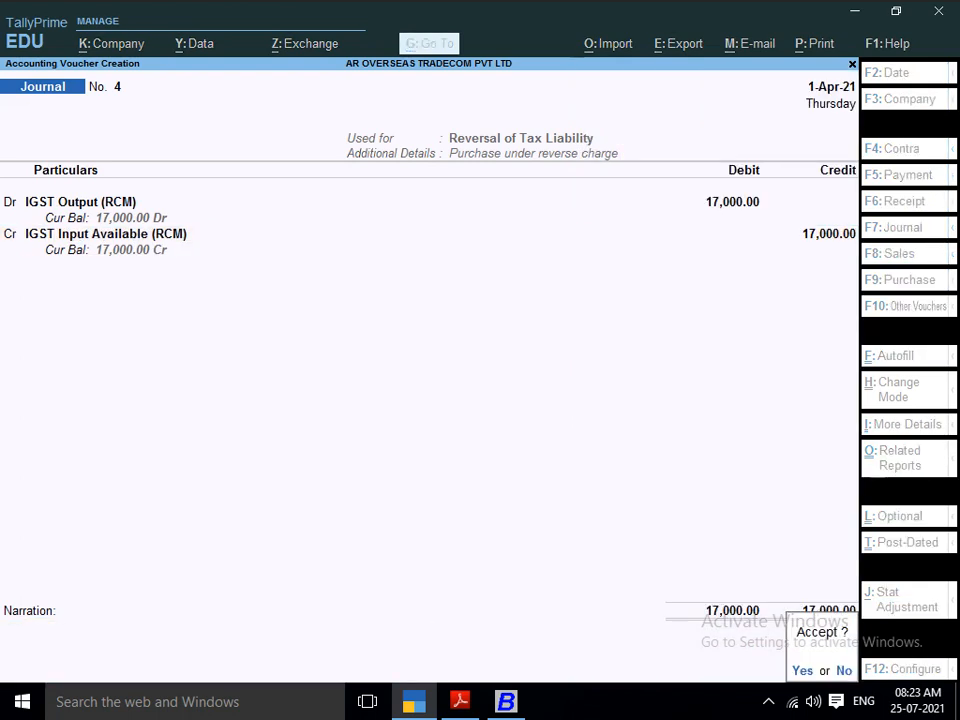
key("Return")
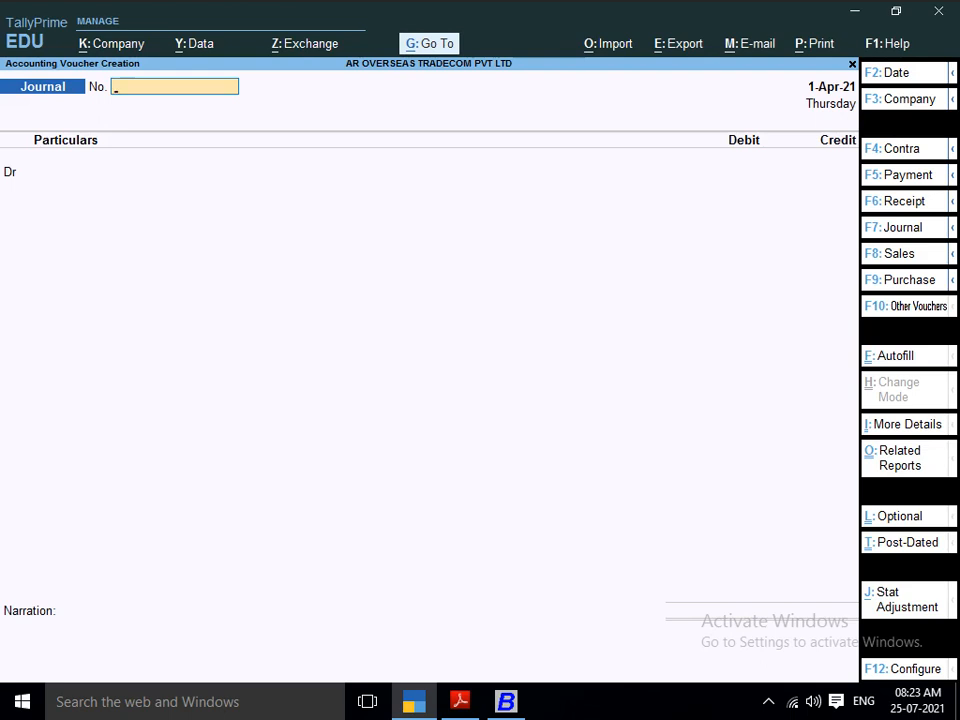
Reopen the saved journal voucher, check it against the ICM Logistics bill PDF and the Busy account master, and leave the voucher unsaved
key("Page_Up")
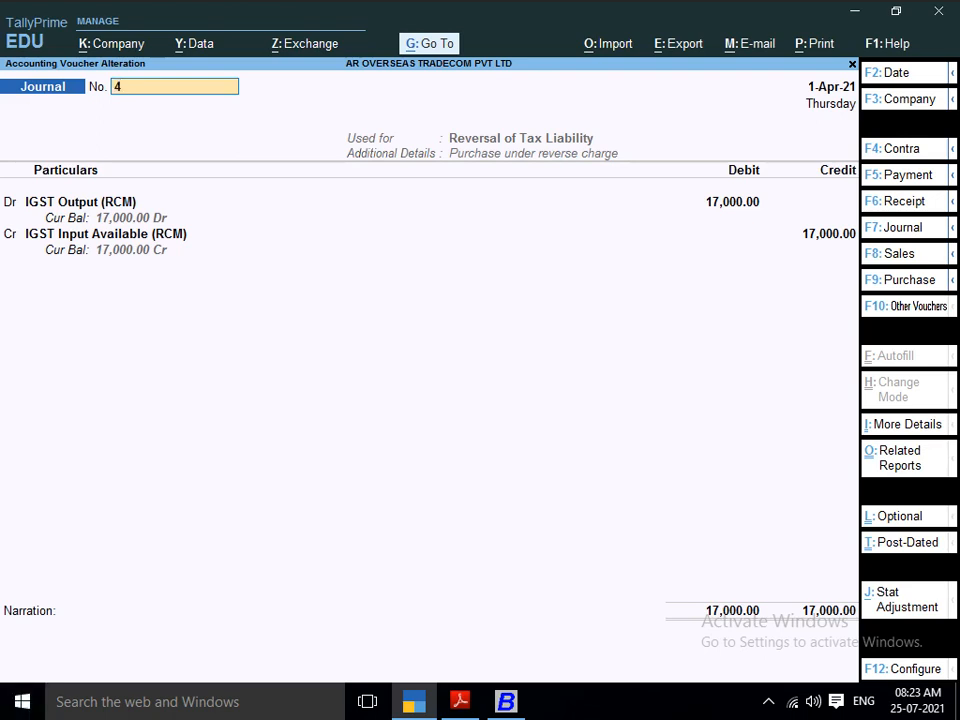
key("alt+Tab")
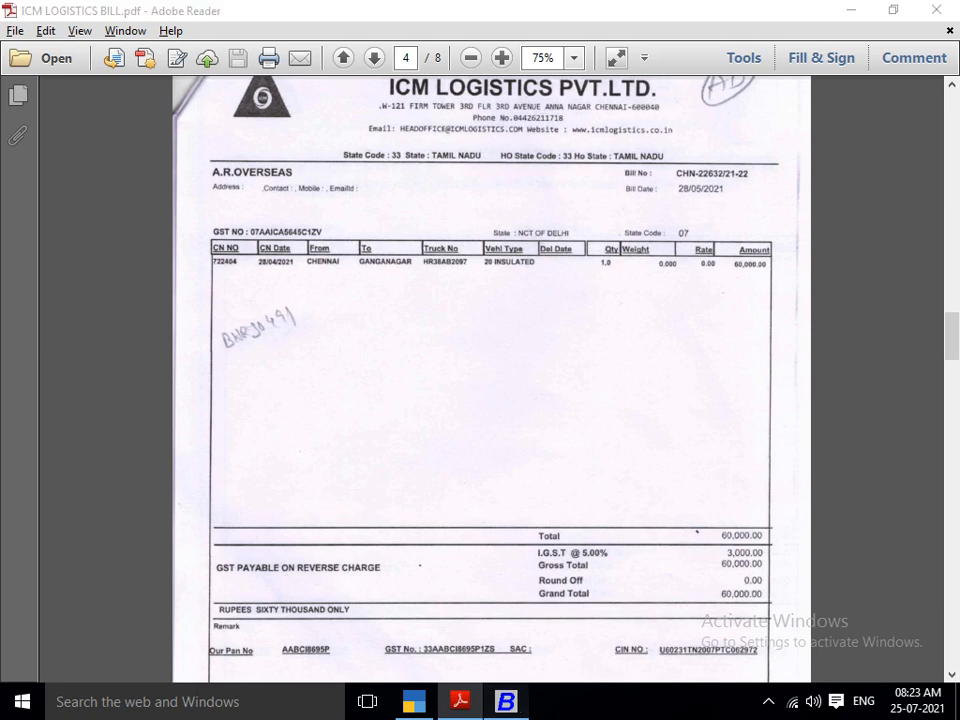
key("alt+Tab")
key("alt+Tab")
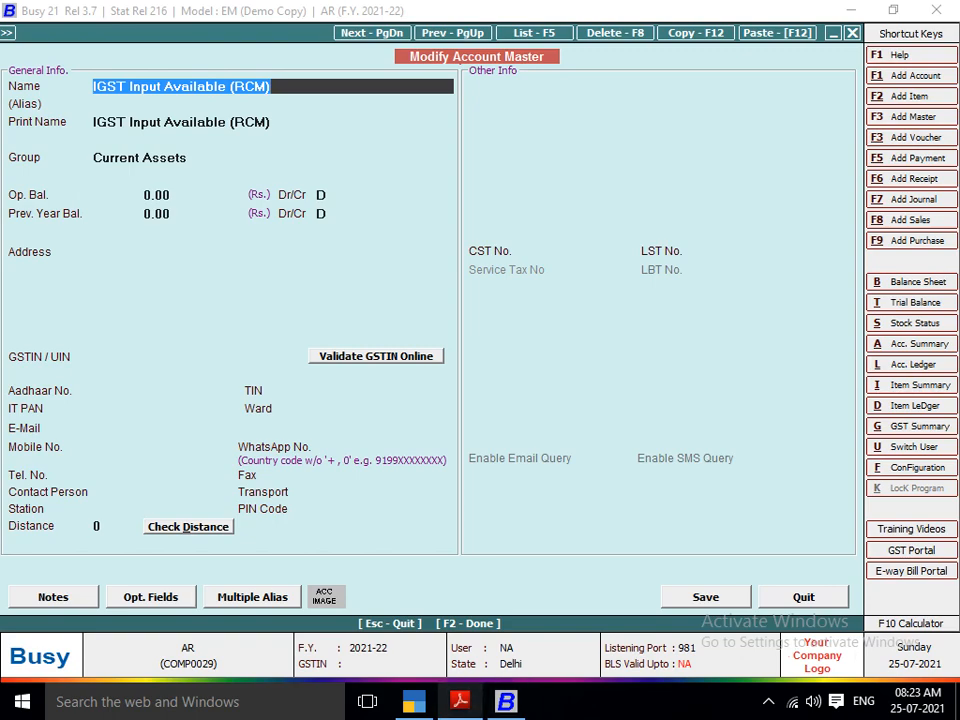
key("alt+Tab")
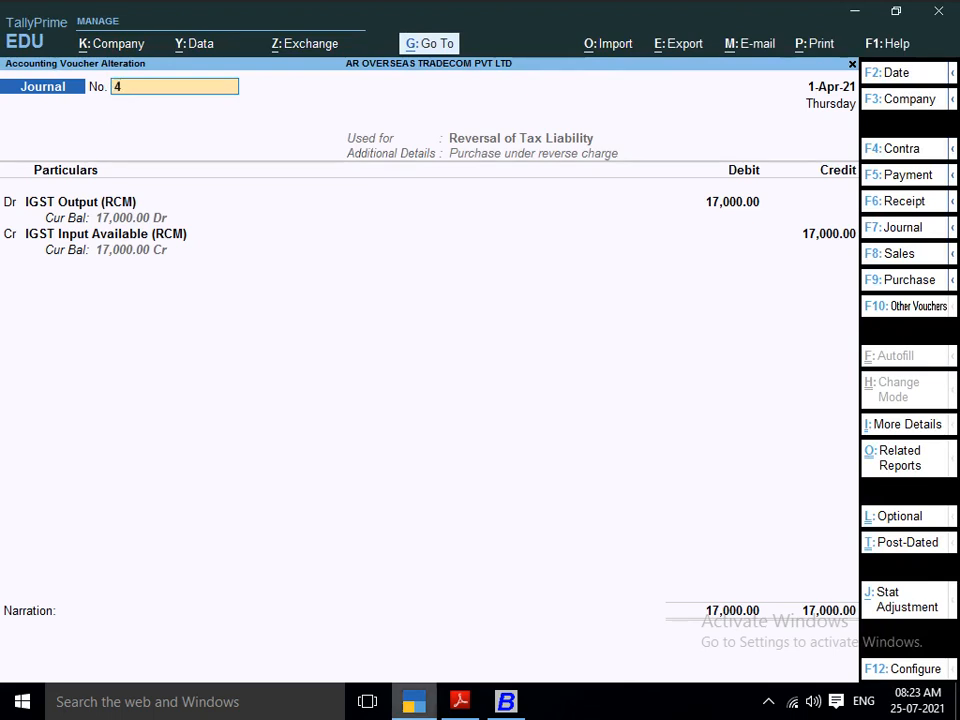
mouse_move(413, 701)
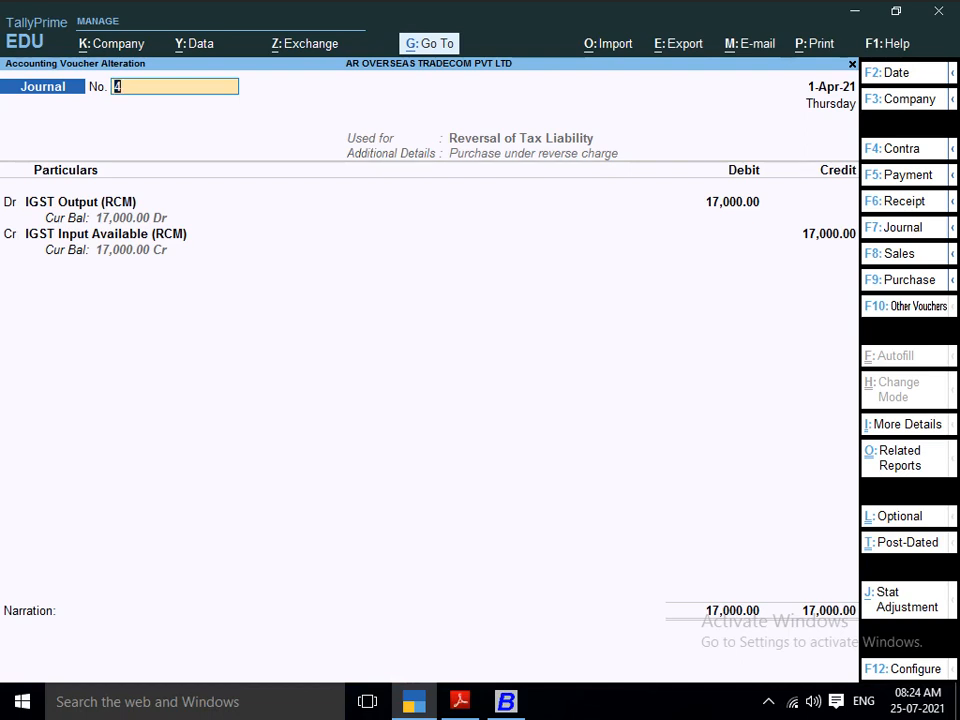
key("alt+Tab")
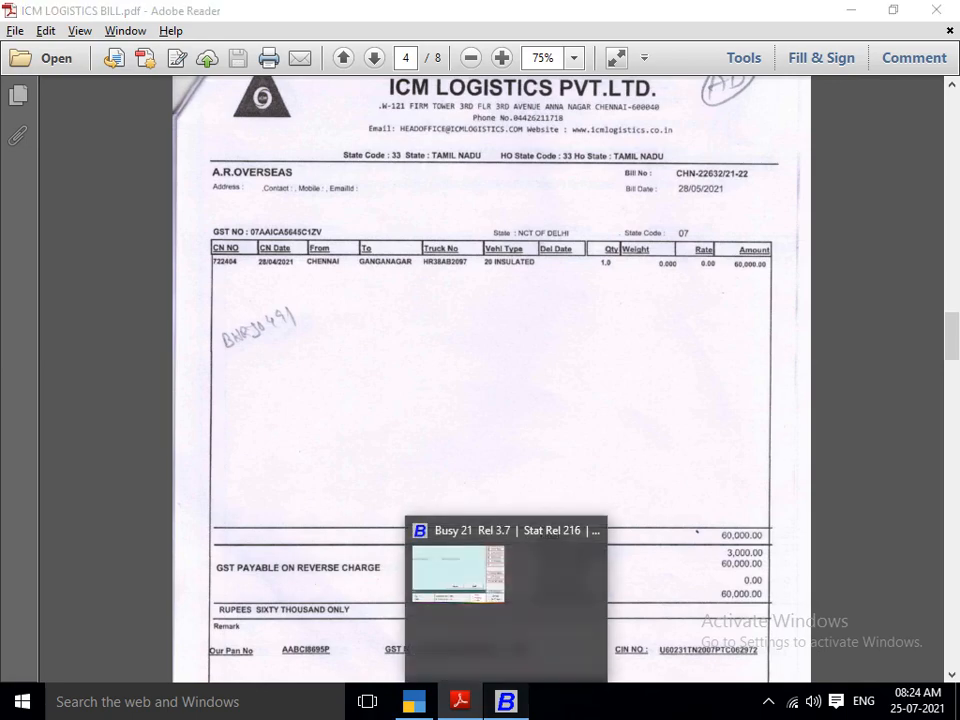
left_click(505, 701)
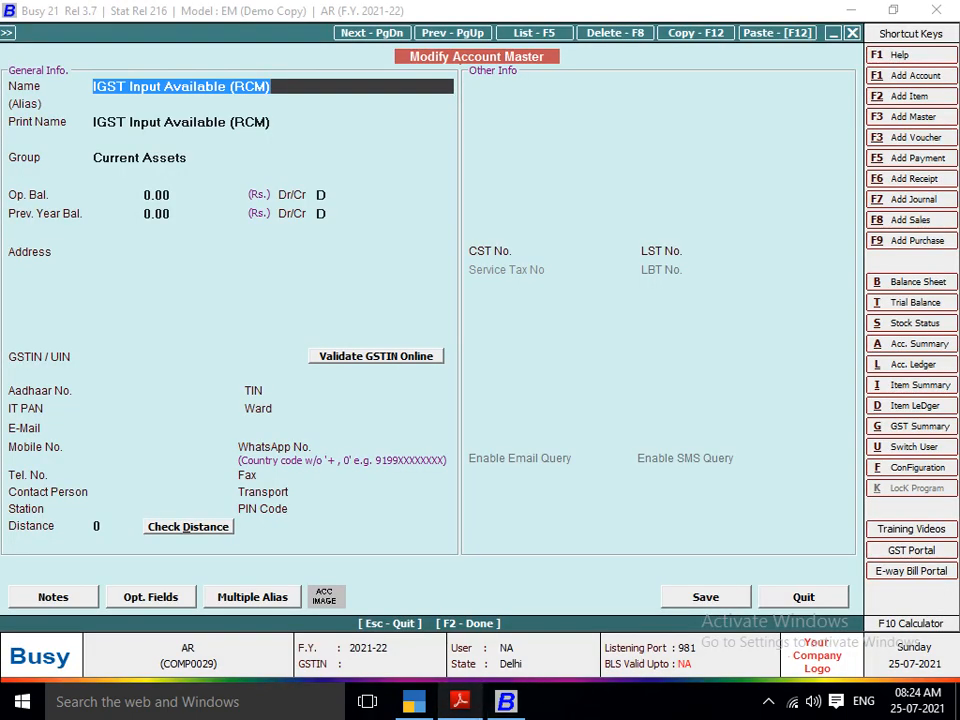
key("alt+Tab")
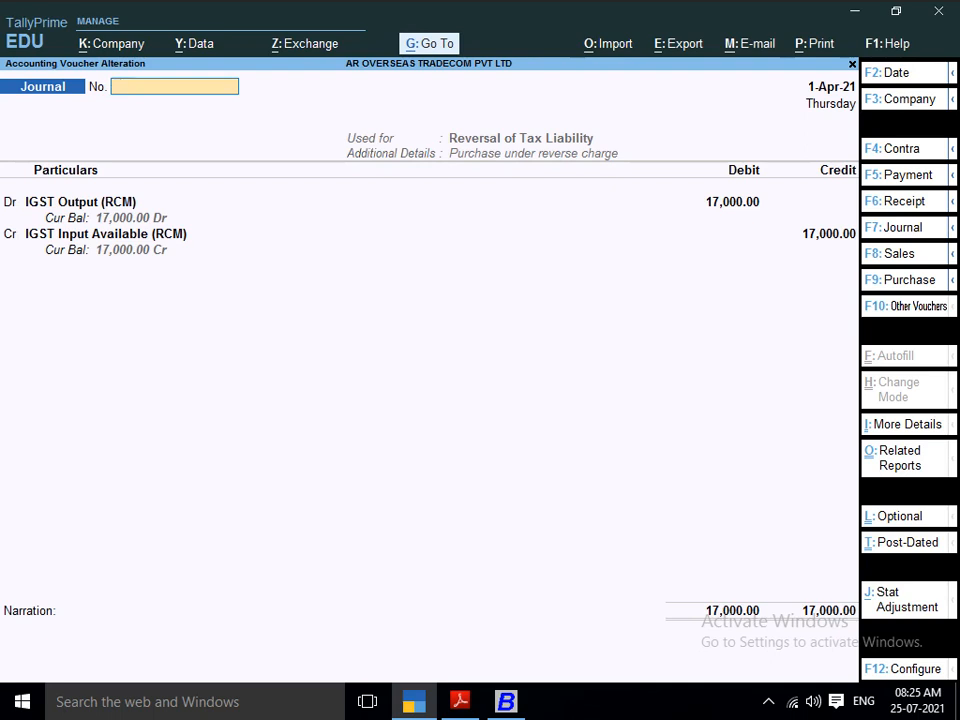
key("Escape")
key("y")
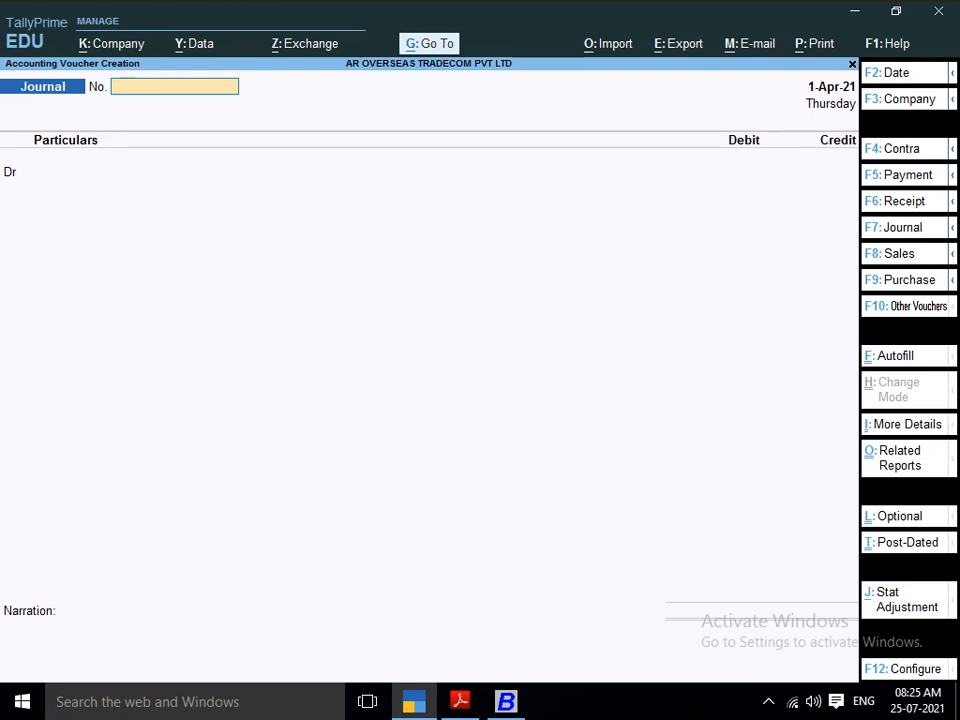
Start a payment voucher dated 1-Apr-21 and set its GST stat adjustment to Payment under reverse charge
key("F5")
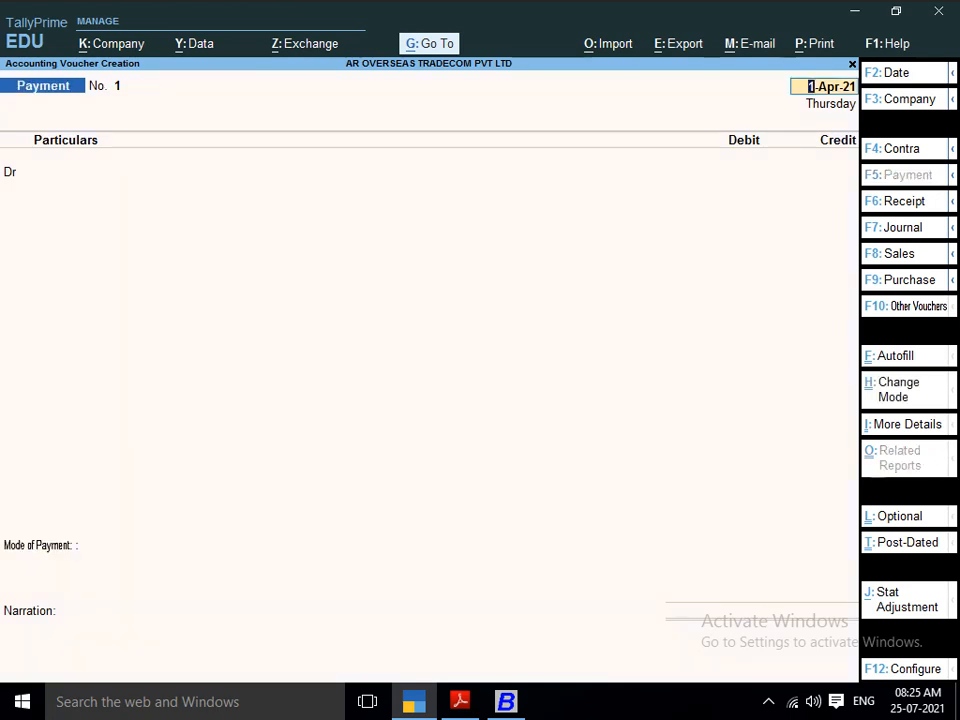
key("Return")
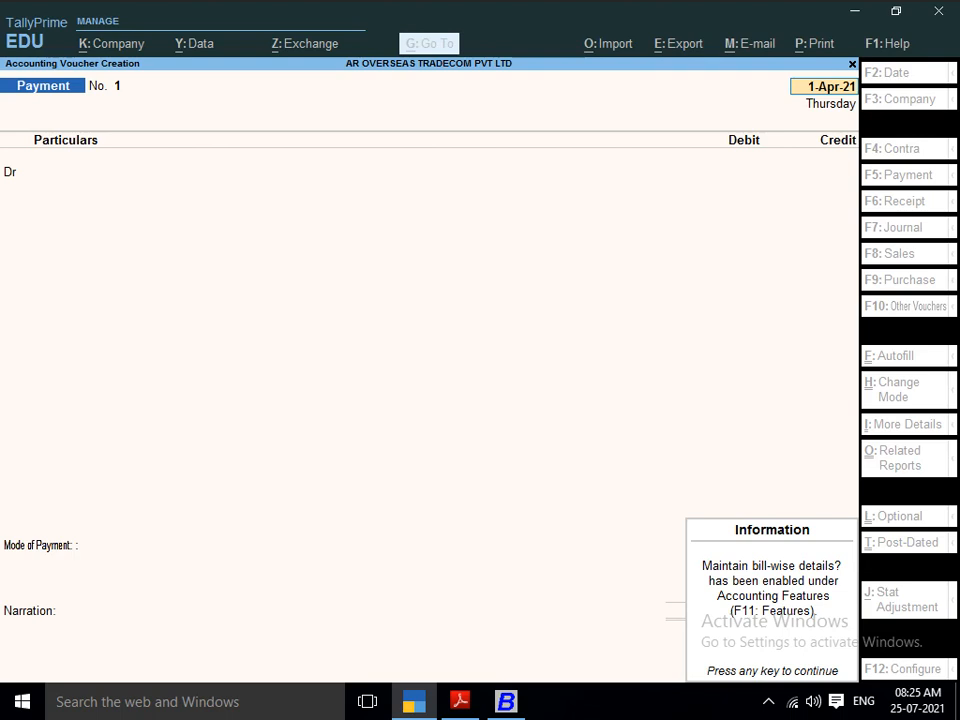
key("alt+j")
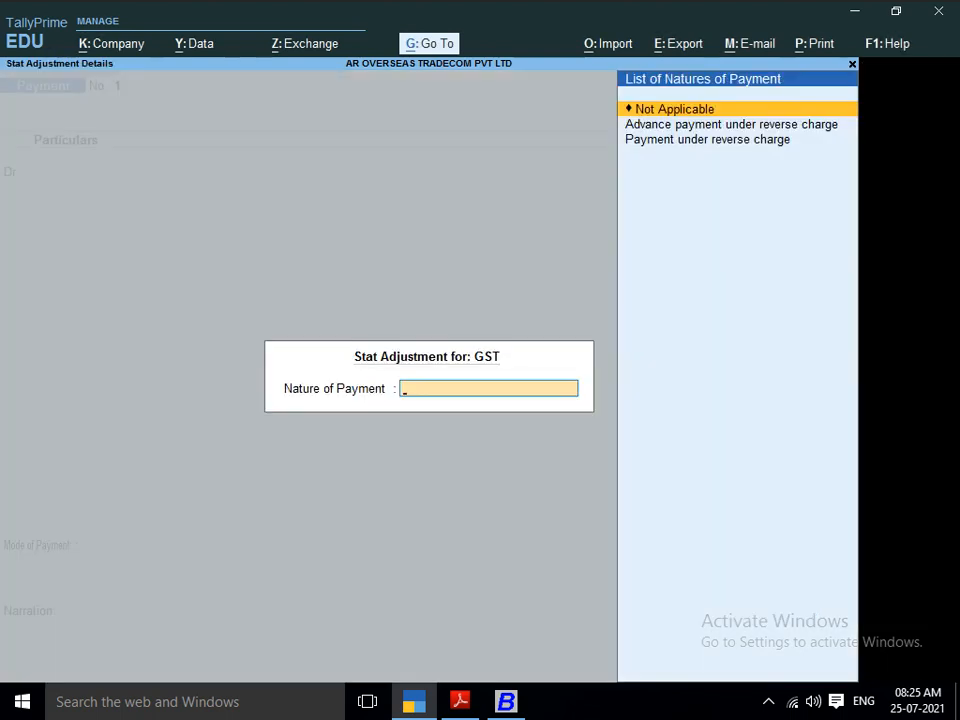
key("Down")
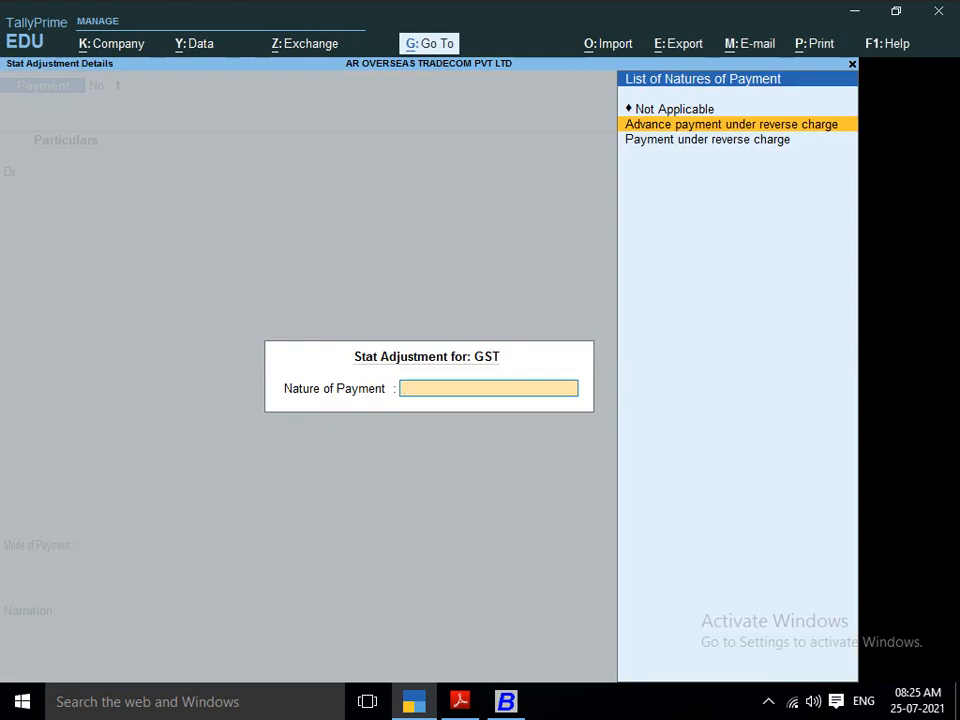
key("Down")
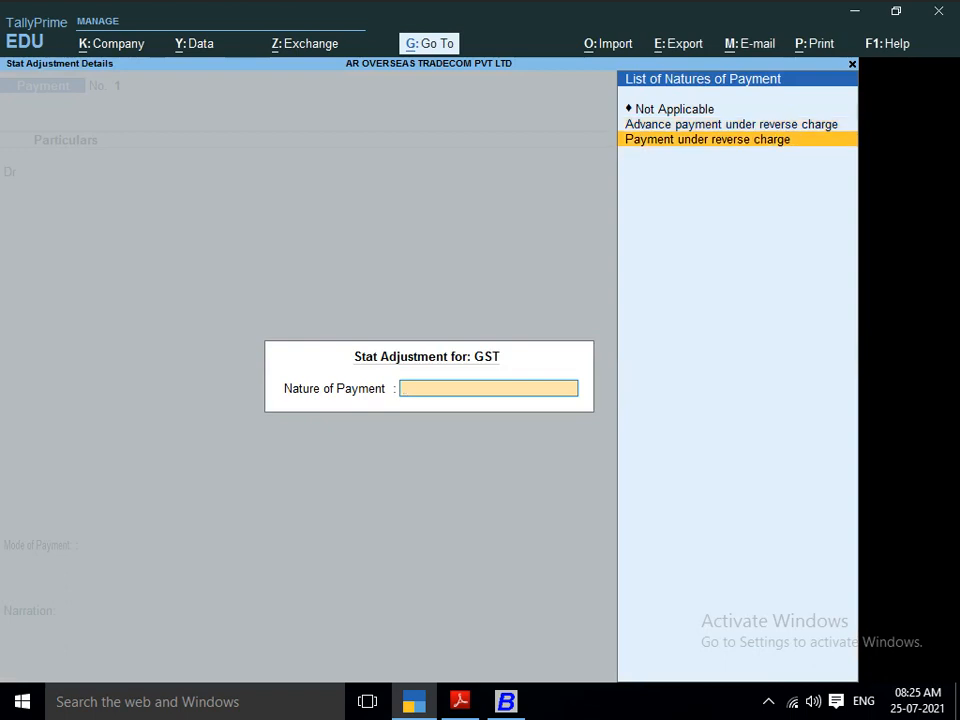
key("Up")
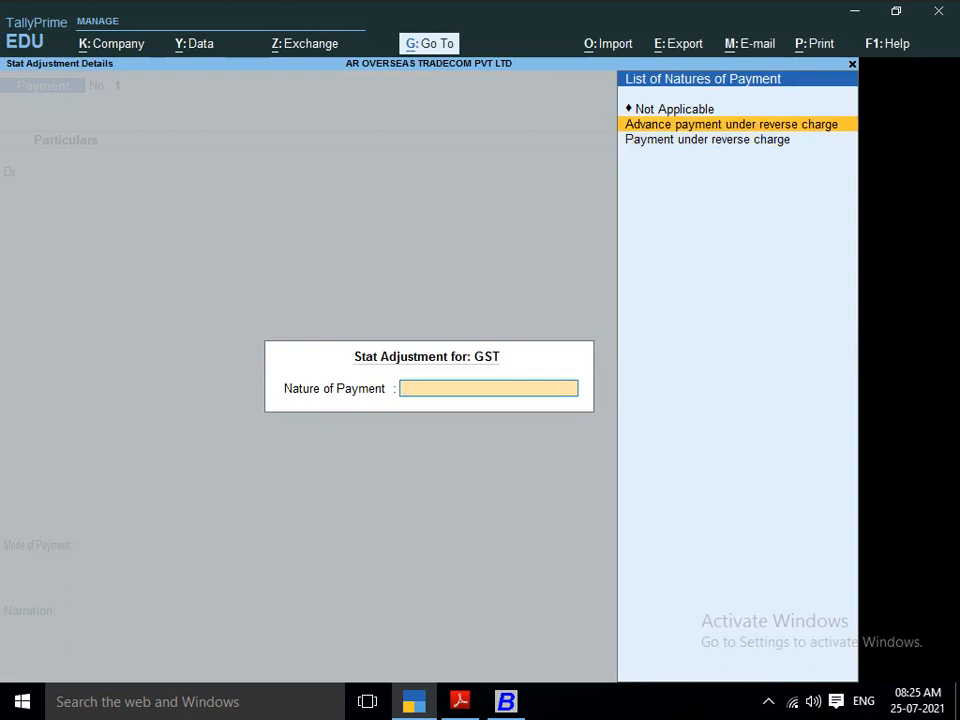
key("Down")
key("Return")
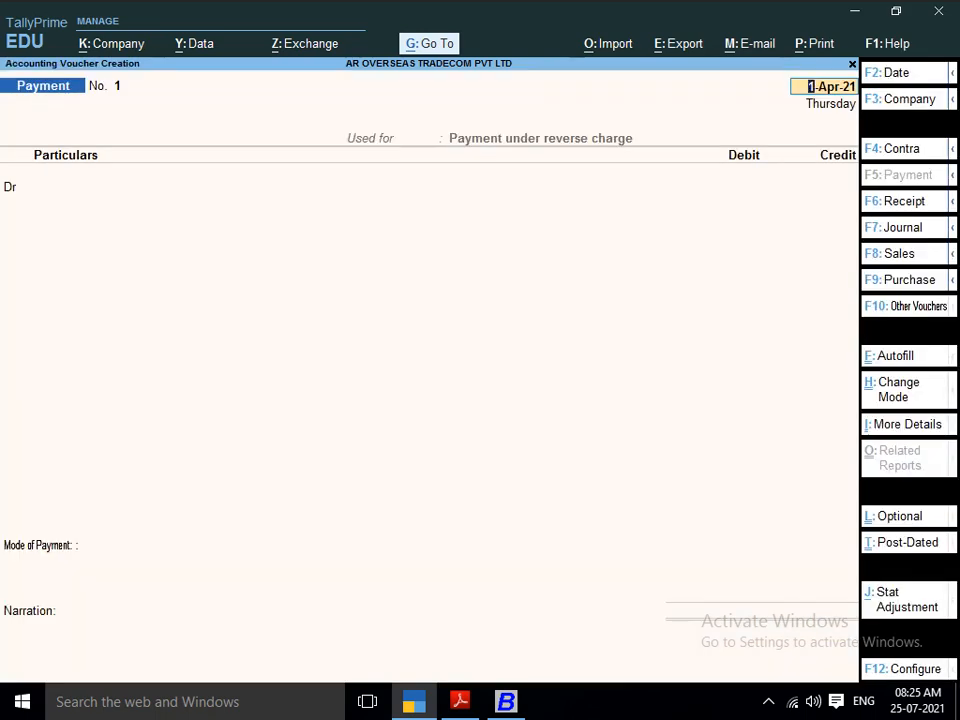
Keep the voucher date and debit the IGST Output (RCM) ledger with 17000
key("Return")
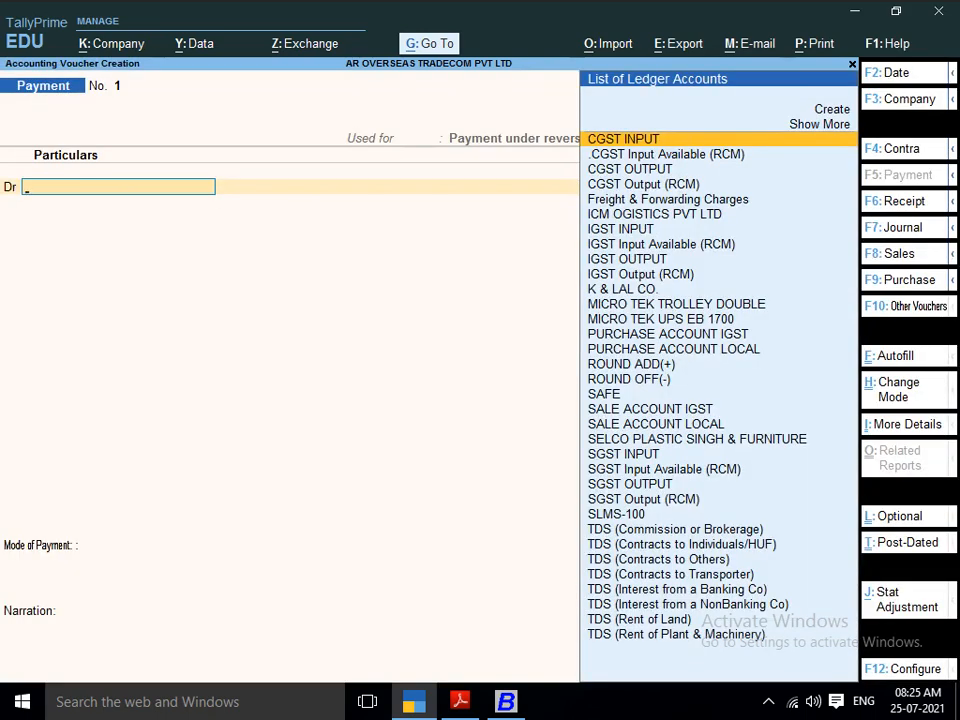
type("OU")
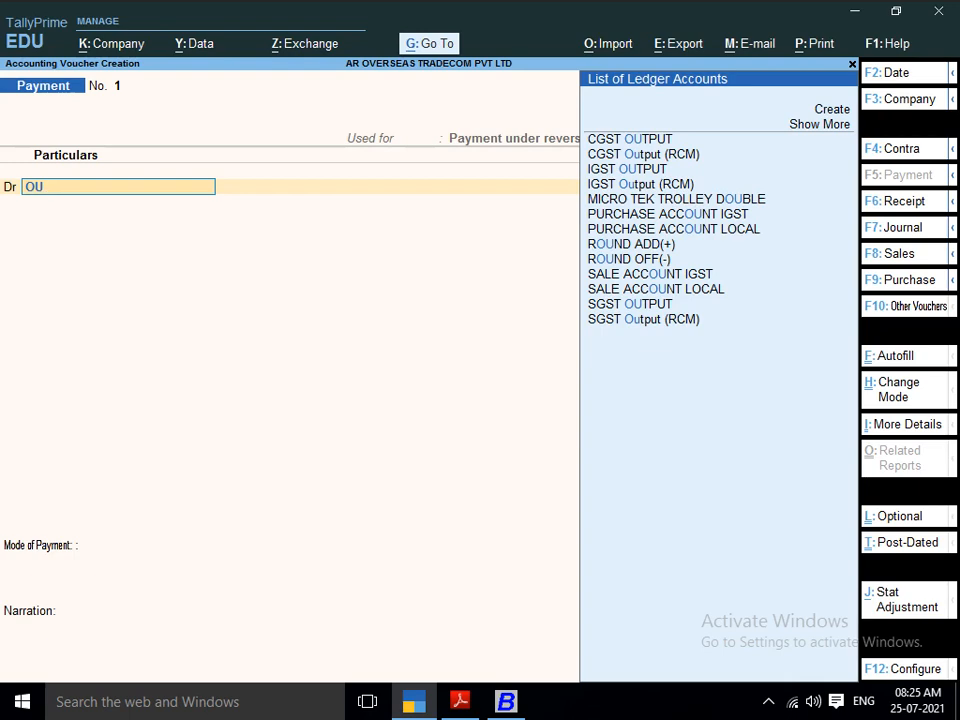
key("BackSpace")
key("BackSpace")
type("IG")
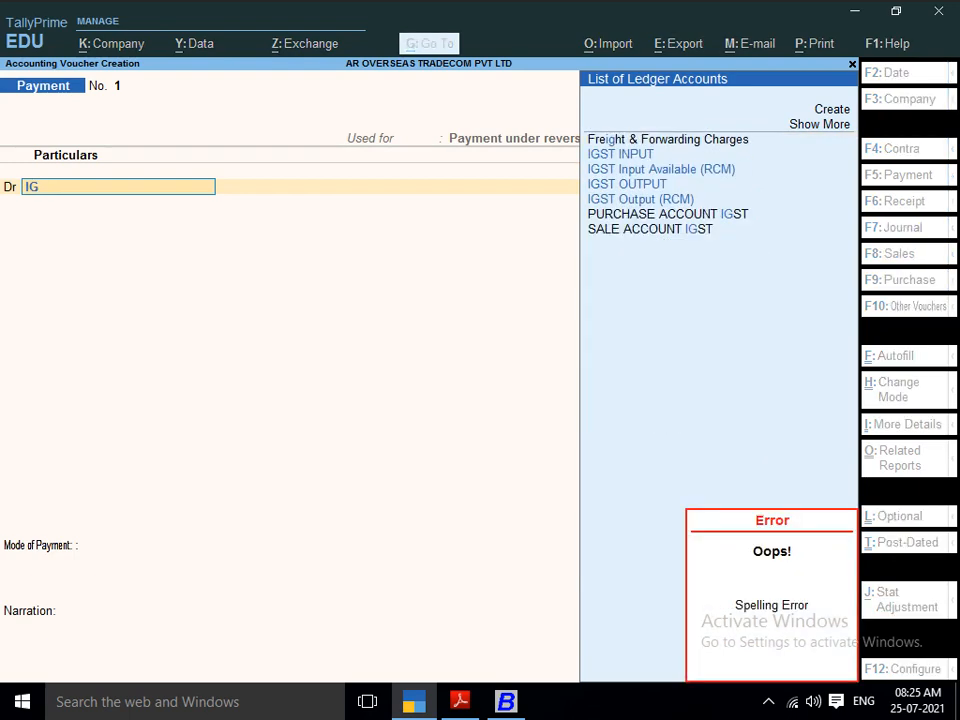
key("Down")
key("Down")
key("Down")
key("Return")
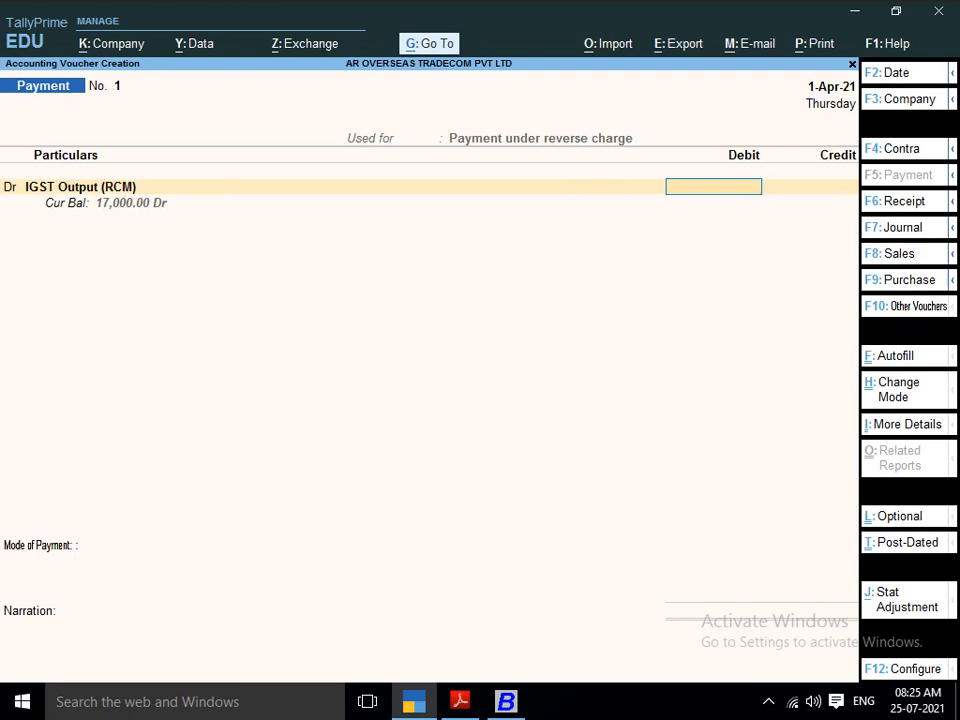
type("17000")
key("Return")
key("Return")
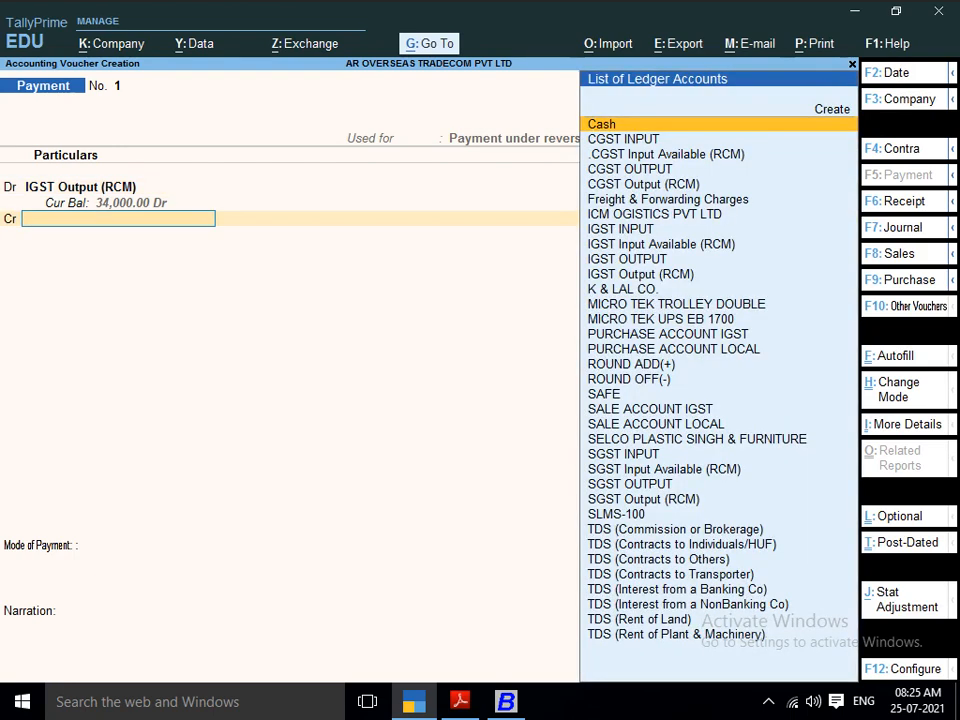
type("A")
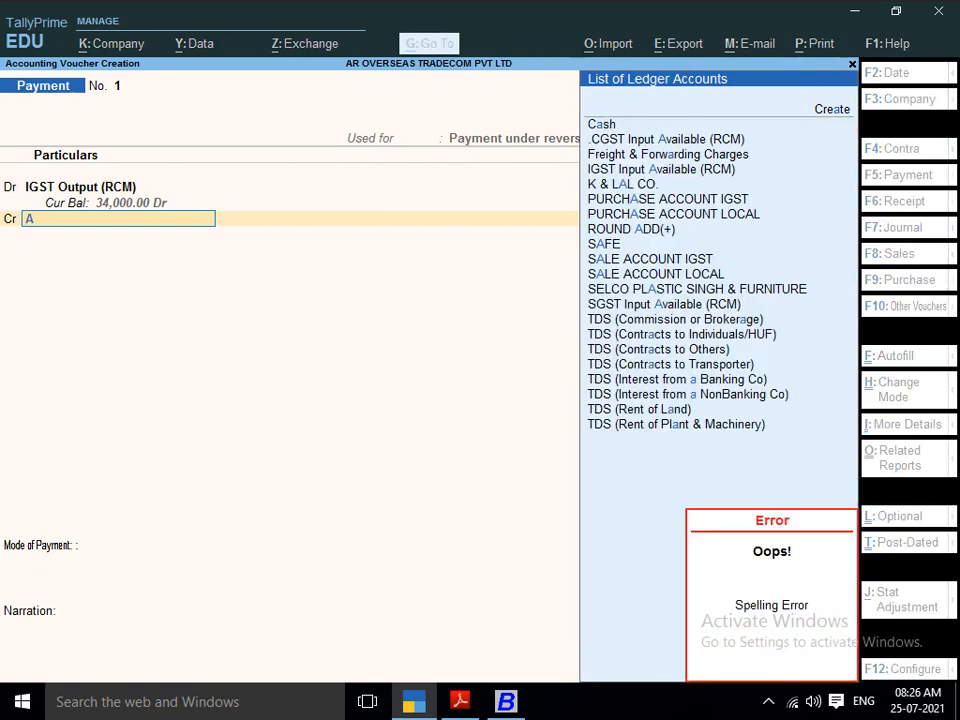
key("BackSpace")
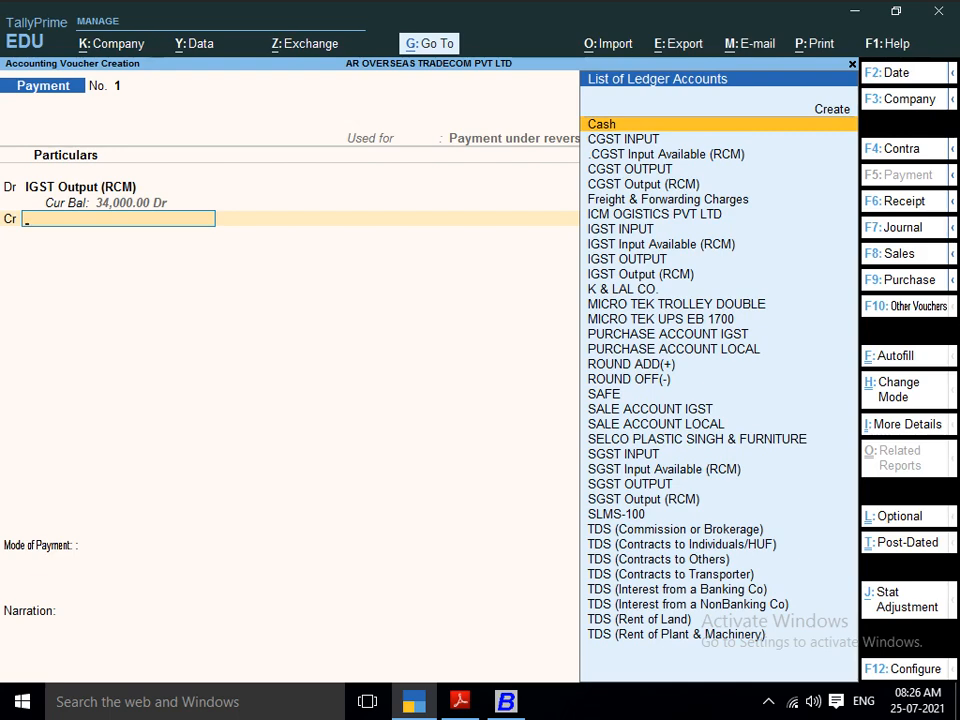
key("F3")
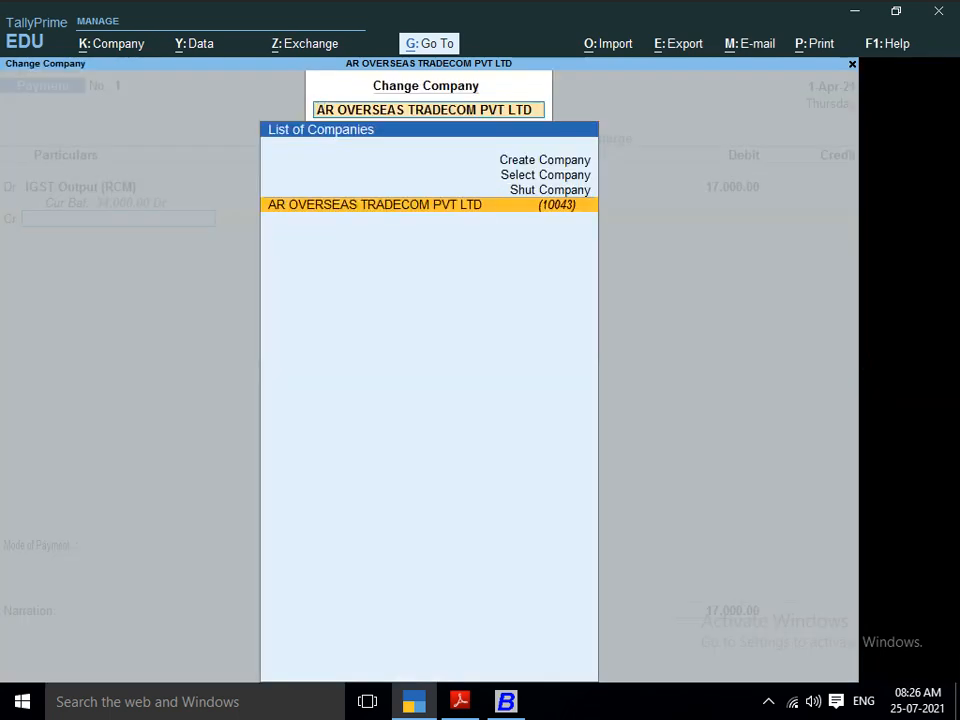
key("Escape")
Create the ledger AXIS BANK A/C under Bank Accounts for the credit line, leaving its other details at their defaults
key("alt+c")
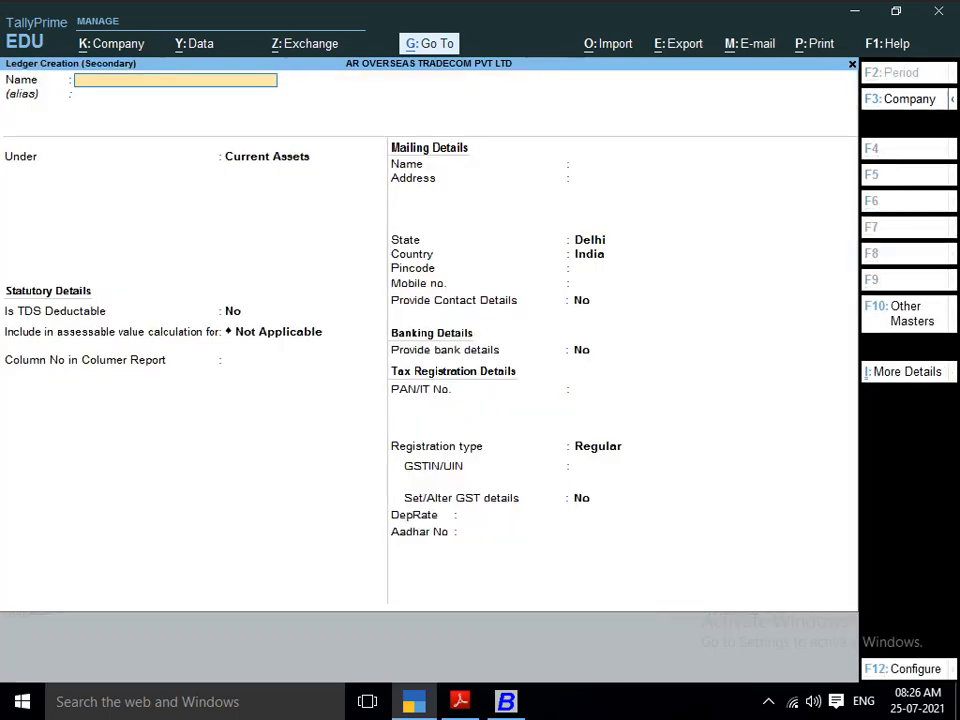
type("AXIS BANK A/C")
key("Return")
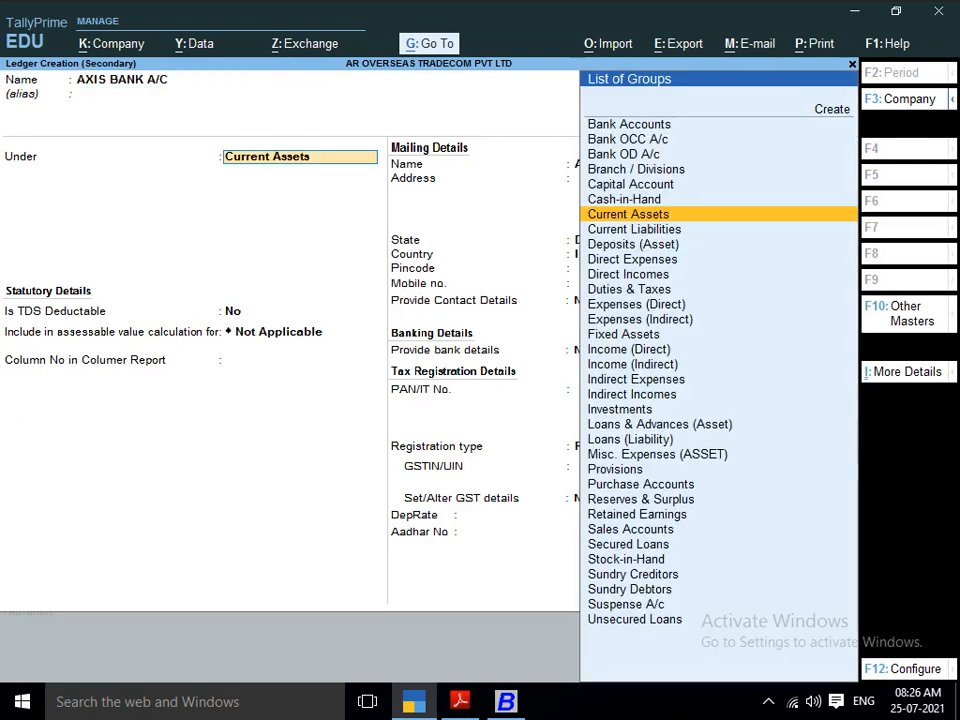
type("BA")
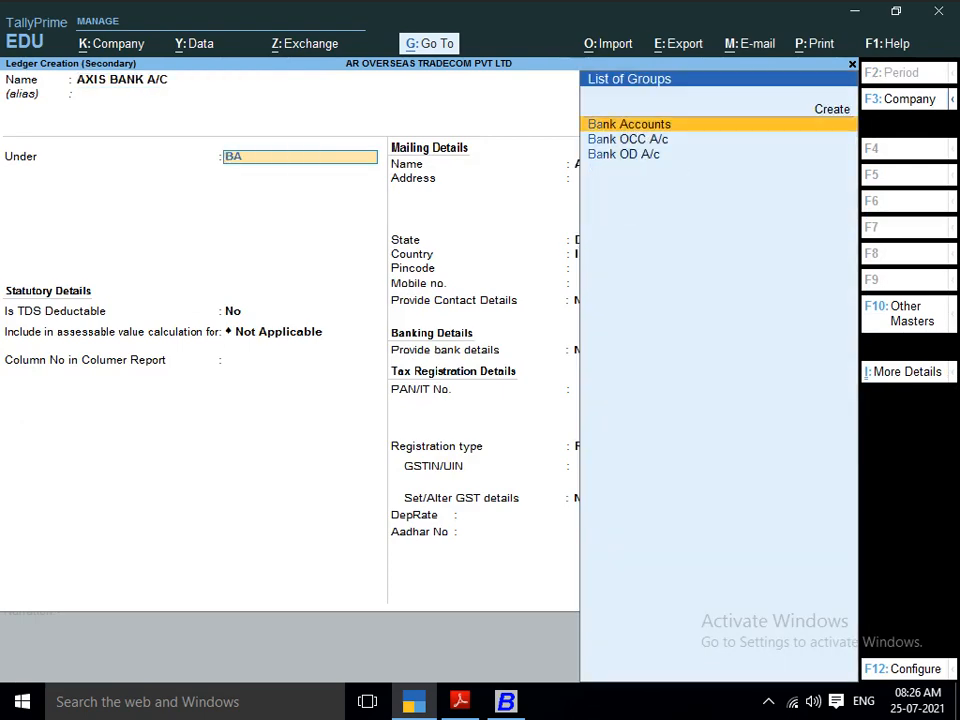
key("Return")
key("Return")
key("Return")
key("Return")
key("Return")
key("Return")
key("Return")
key("Return")
key("Return")
key("Return")
key("Return")
key("Return")
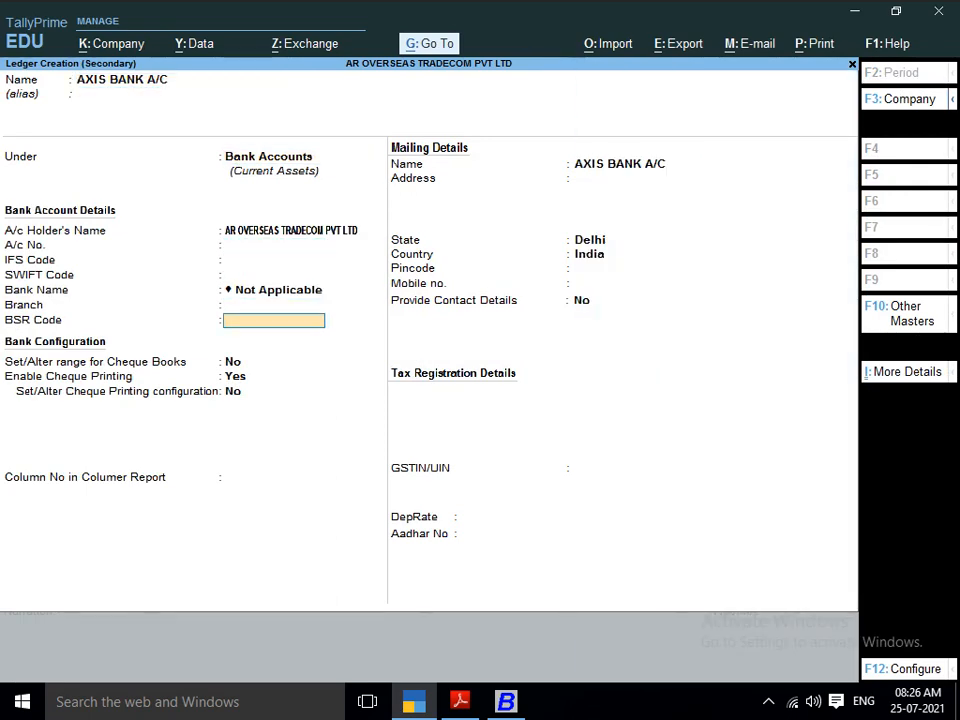
key("Return")
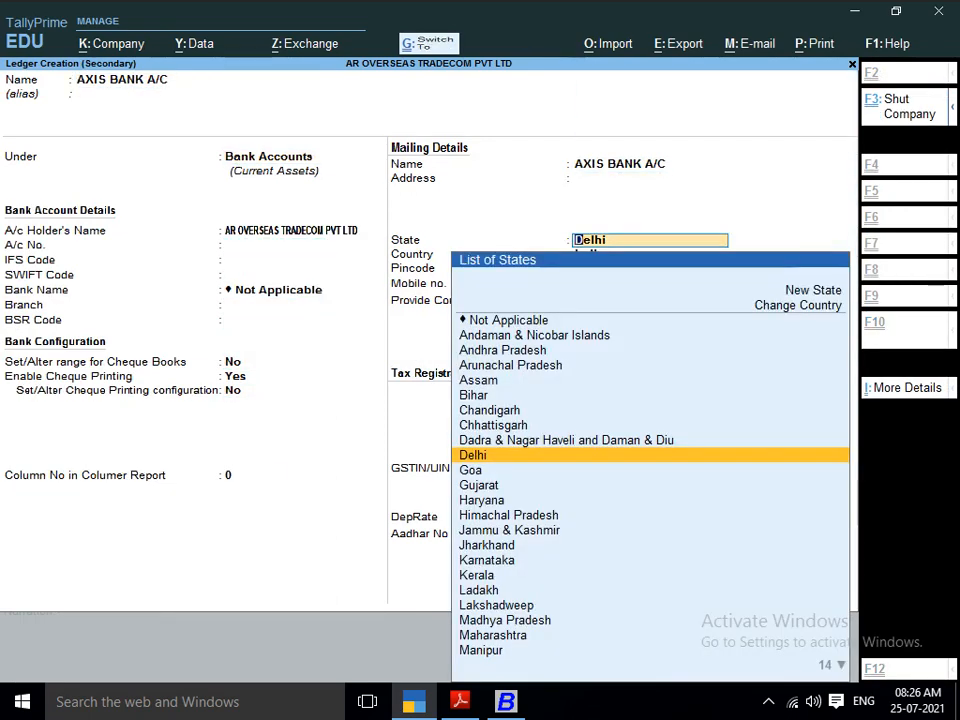
key("ctrl+a")
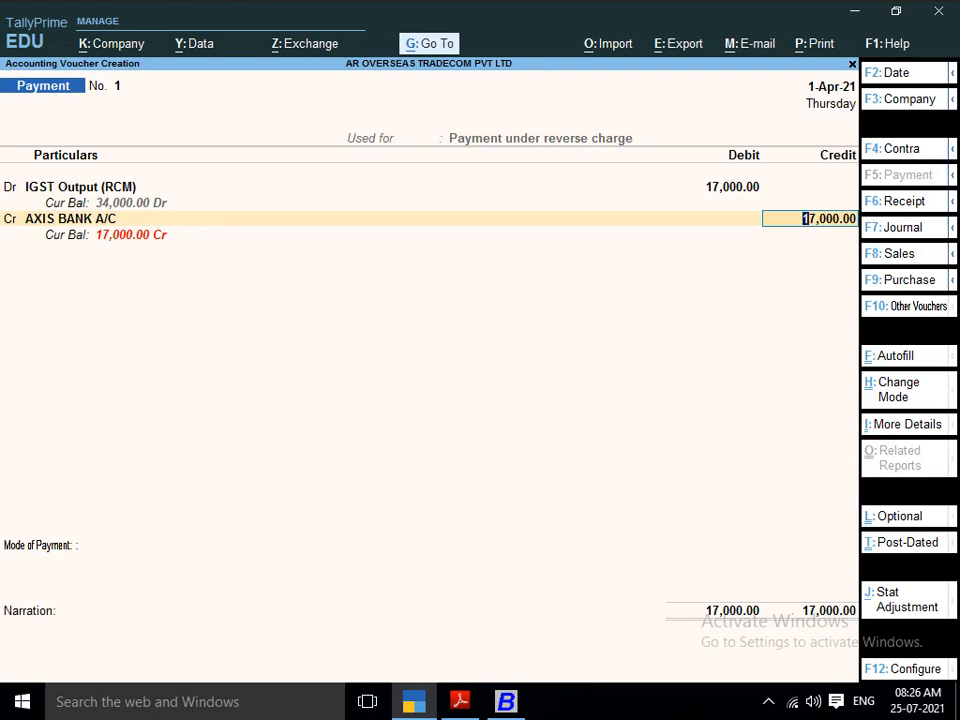
Credit AXIS BANK A/C with 17,000.00, accept the default cheque allocation, and save the payment voucher without a narration
key("Return")
key("Return")
key("Return")
key("Return")
key("Return")
key("Return")
key("Return")
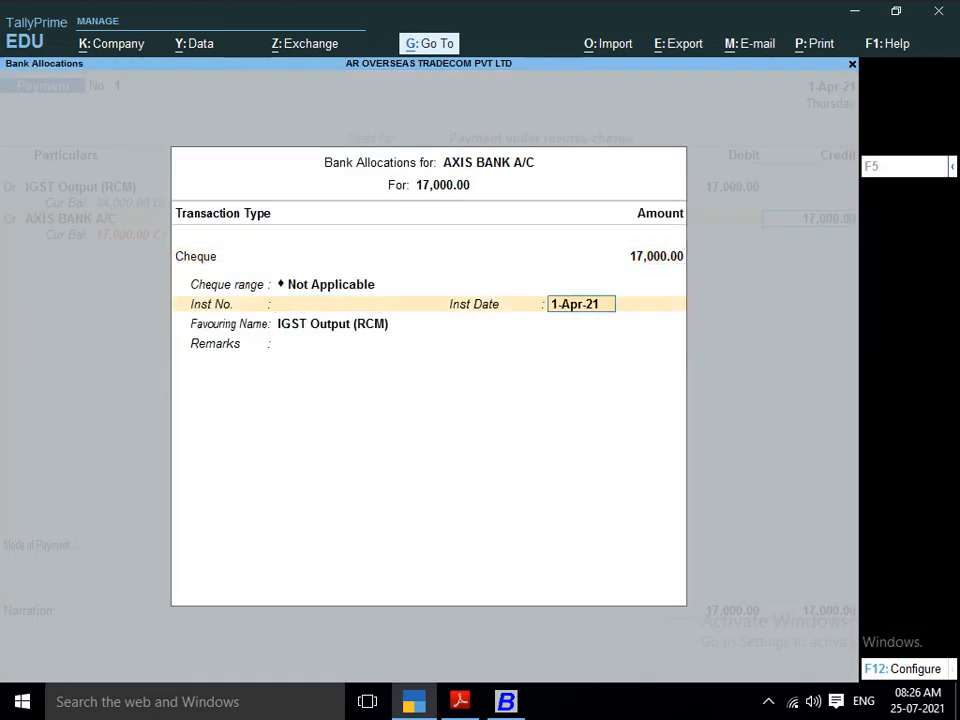
key("Return")
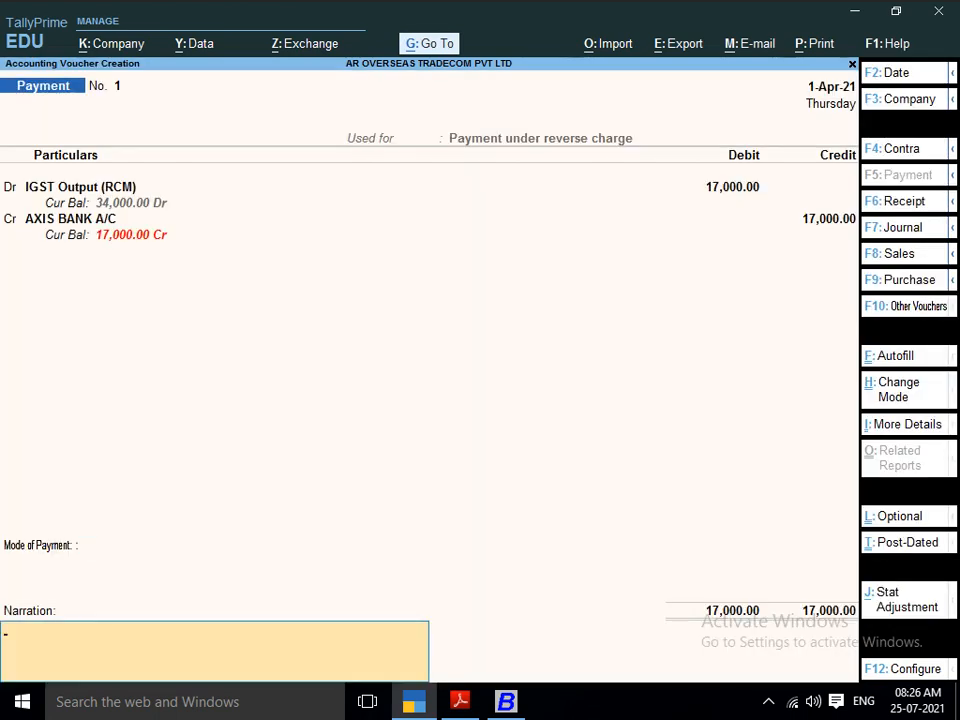
key("Return")
key("Return")
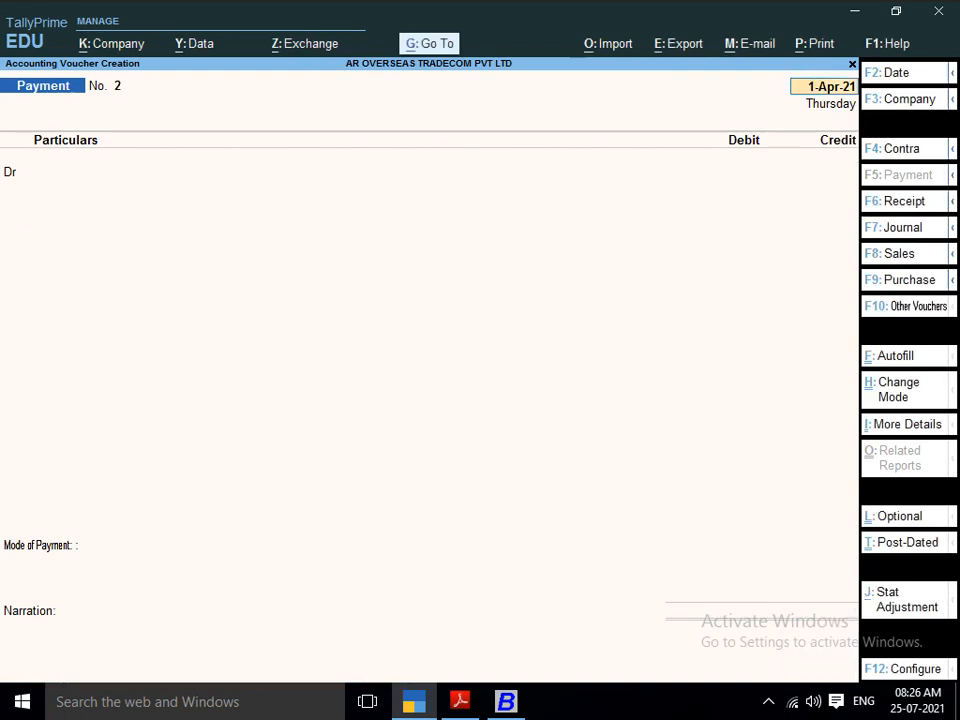
Leave voucher entry and open the list of additional reports
key("Escape")
key("Return")
key("Down")
key("Down")
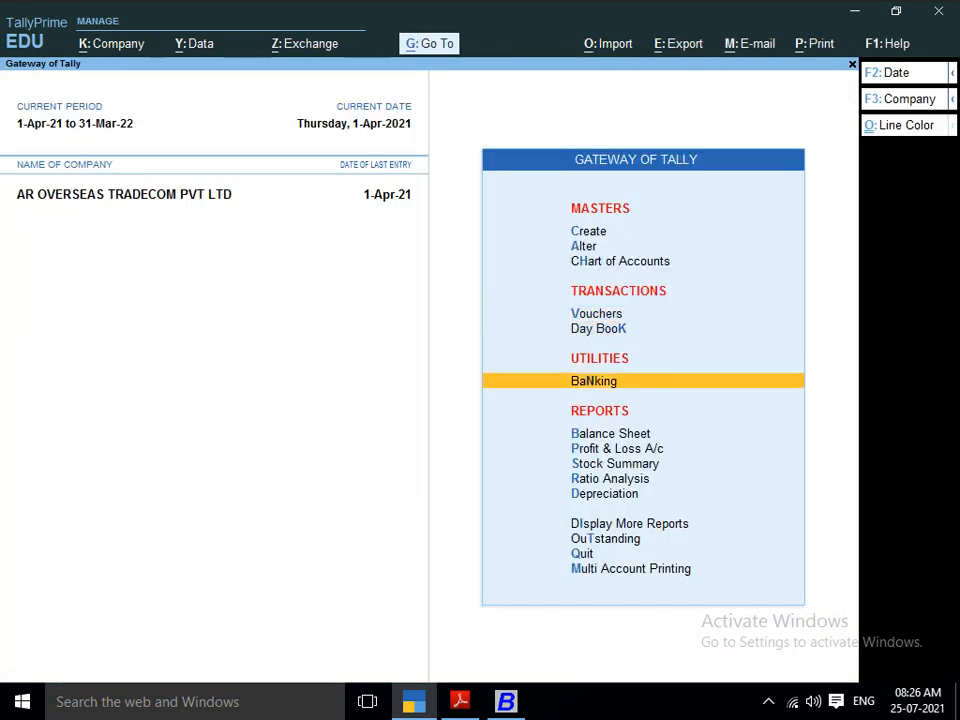
key("Down")
key("Down")
key("Down")
key("Down")
key("Down")
key("Down")
key("Return")
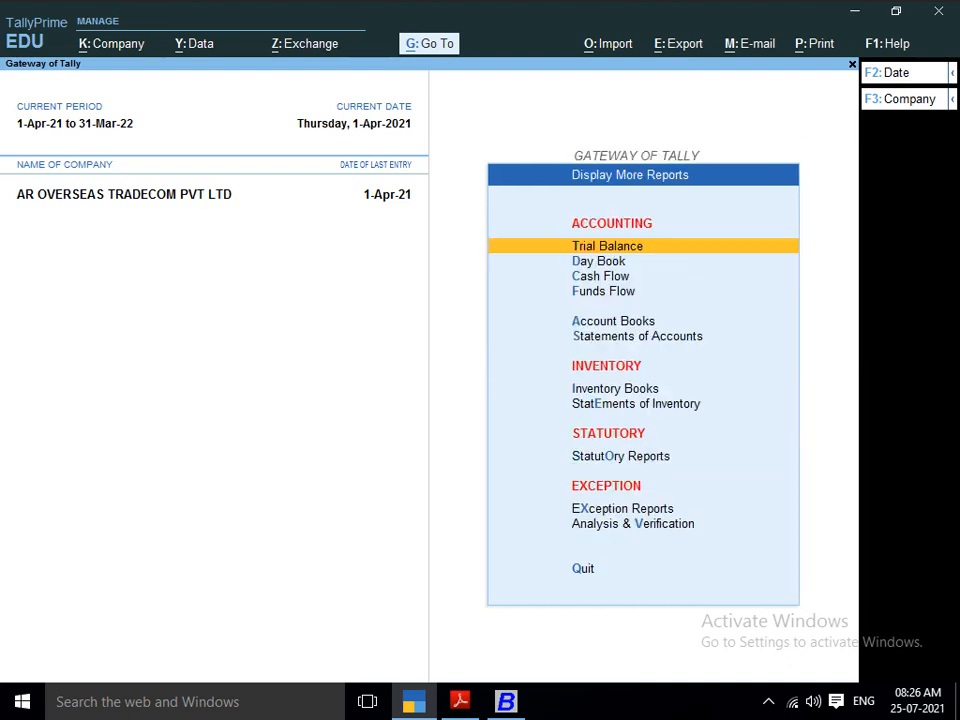
Open the GSTR-3B return from the statutory GST reports
key("Down")
key("Down")
key("Down")
key("Down")
key("Down")
key("Down")
key("Down")
key("Down")
key("Down")
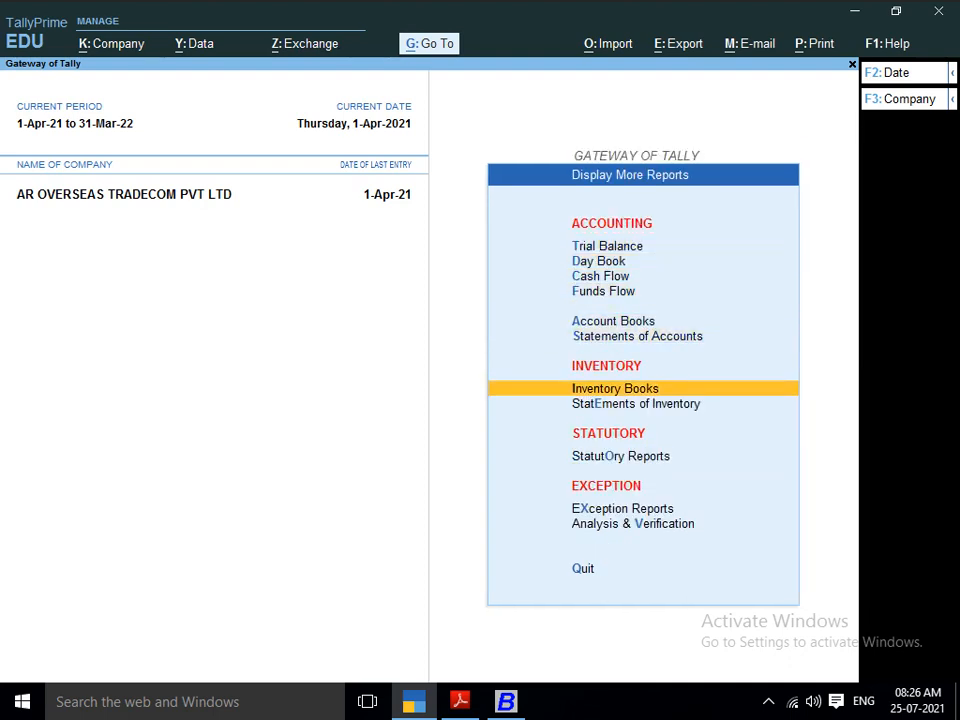
key("Up")
key("Return")
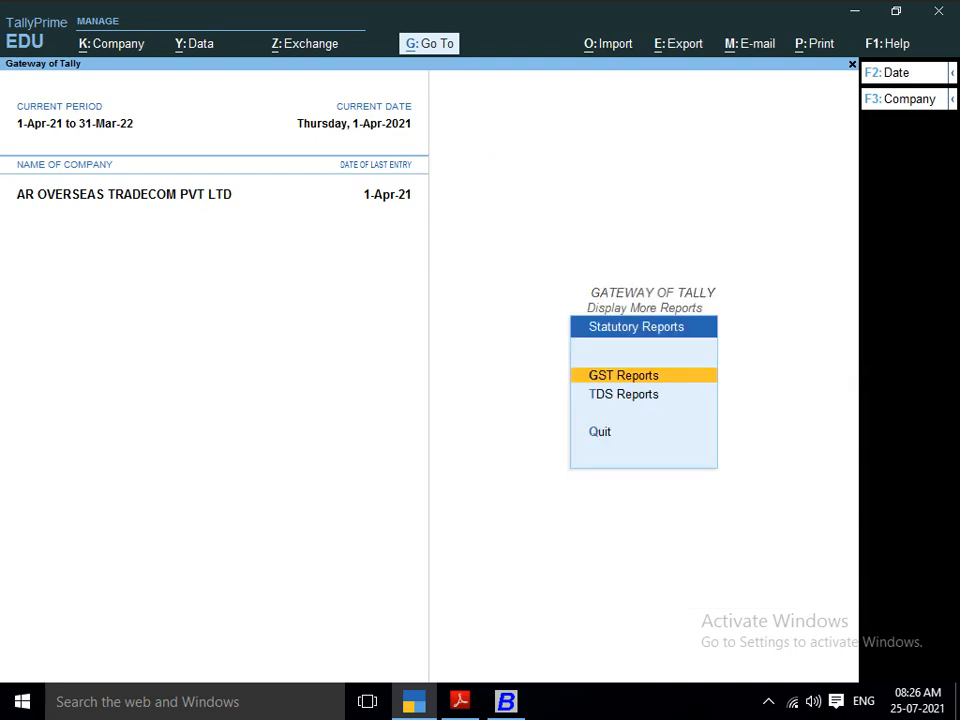
key("Return")
key("Down")
key("Down")
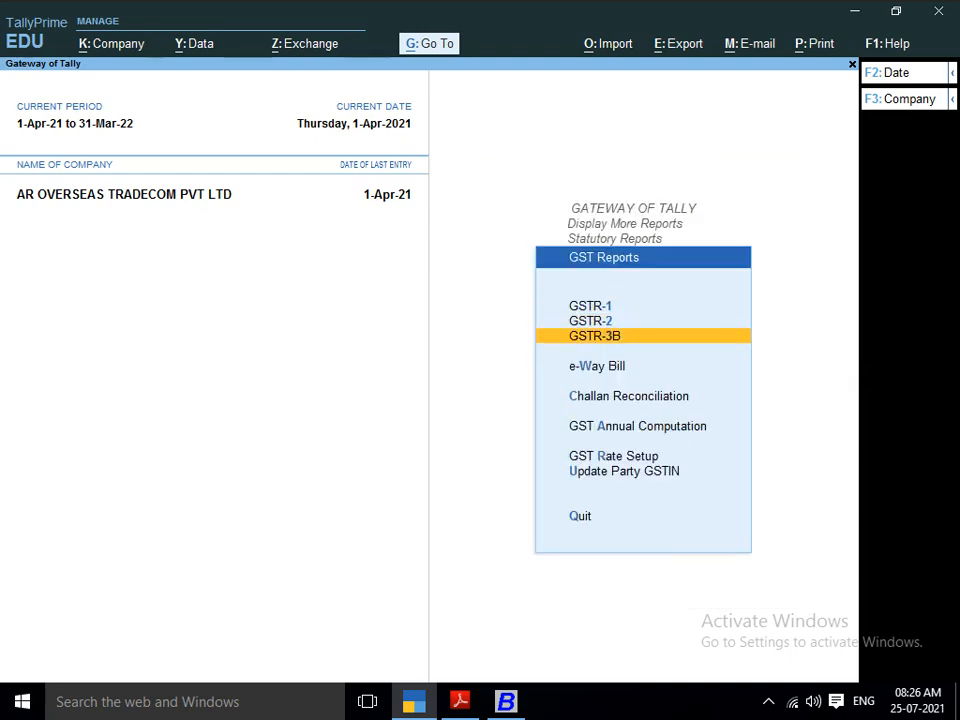
key("Return")
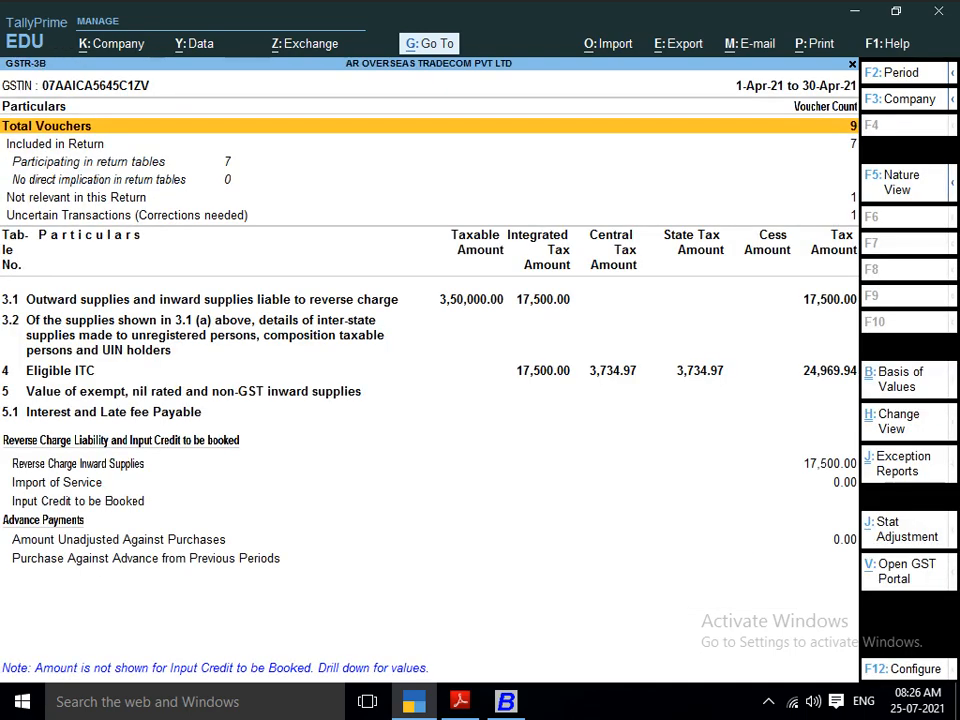
Expand section 3.1 of the GSTR-3B return and examine the inward supplies liable to reverse charge
key("Down")
key("Down")
key("Down")
key("Up")
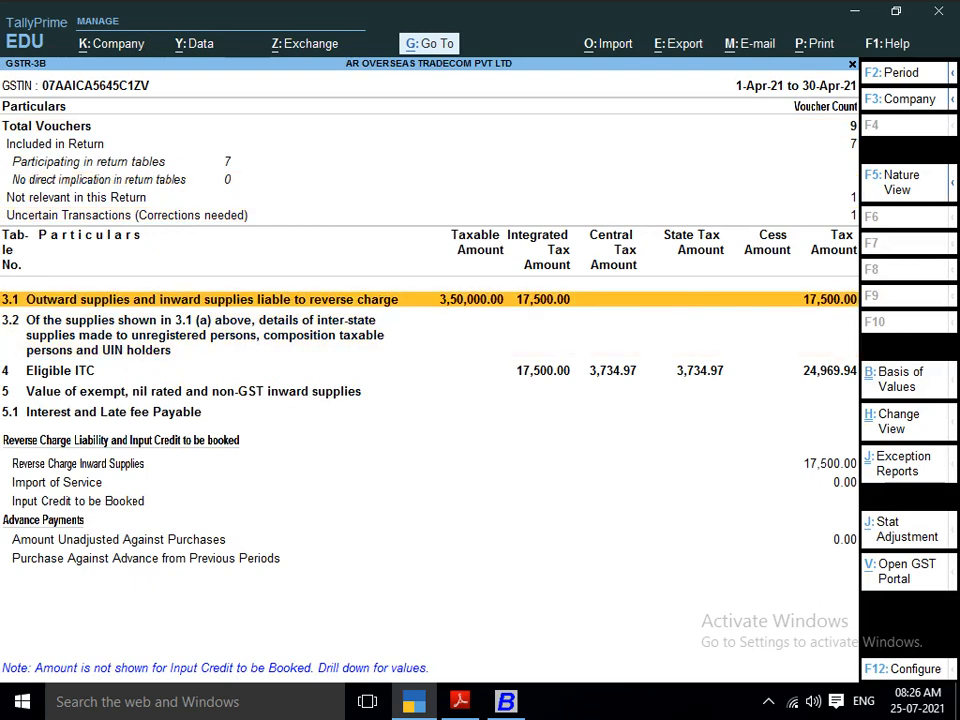
key("shift+Return")
key("Down")
key("Down")
key("Down")
key("Down")
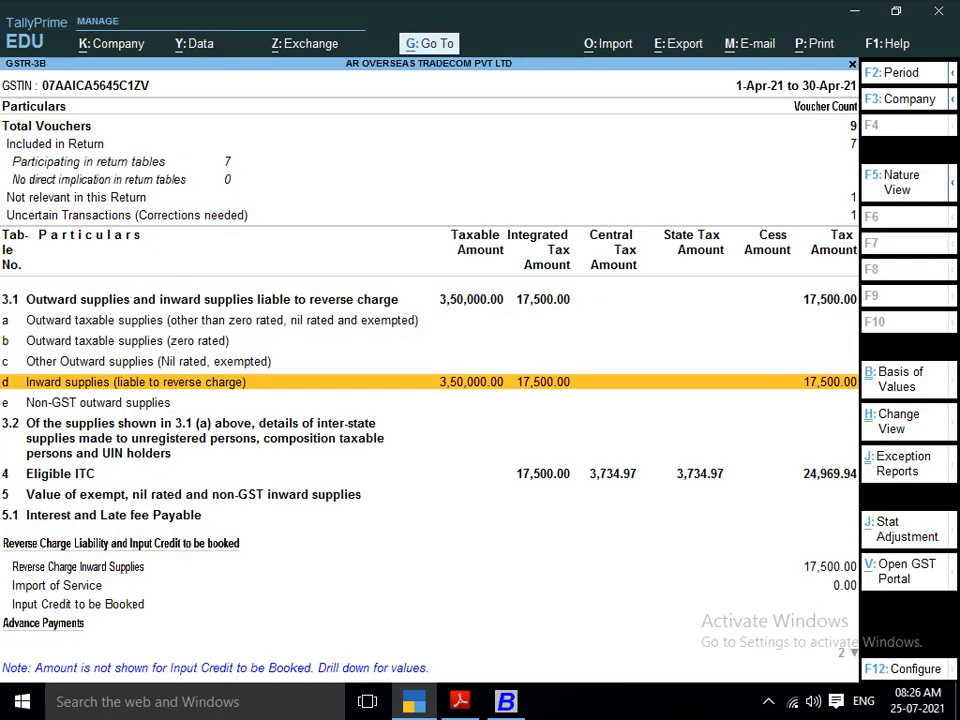
key("Up")
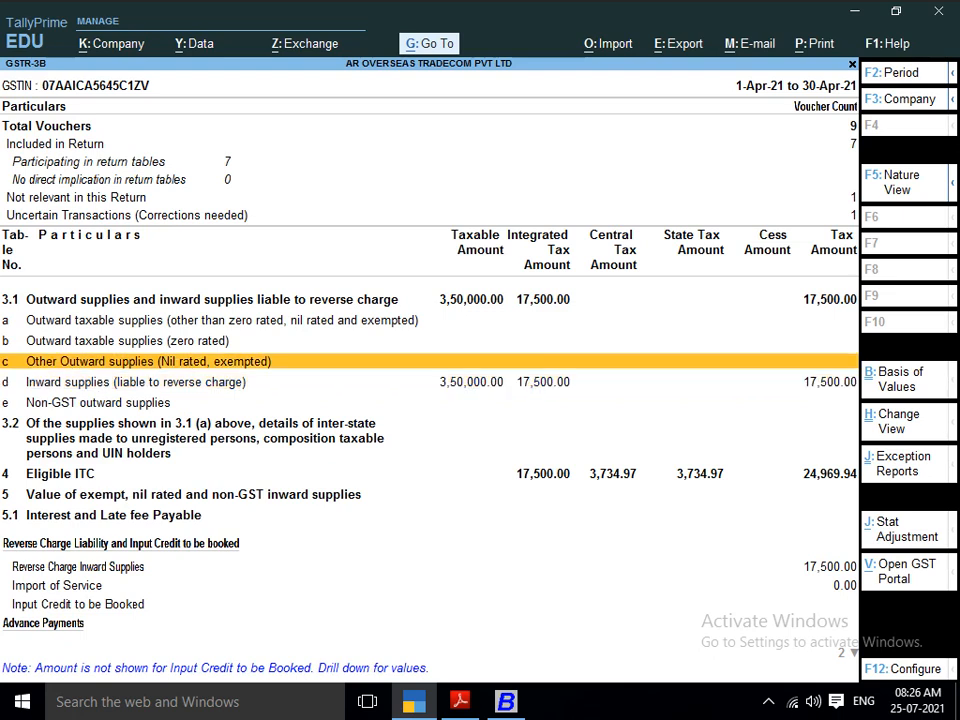
Review the remaining GSTR-3B rows down to Advance Payments and return to the inward supplies liable to reverse charge
key("Down")
key("Down")
key("Down")
key("Down")
key("Down")
key("Down")
key("Down")
key("Down")
key("Down")
key("Down")
key("Down")
key("Up")
key("Up")
key("Up")
key("Up")
key("Up")
key("Up")
key("Up")
key("Up")
key("Up")
key("Up")
key("Up")
key("Up")
key("Up")
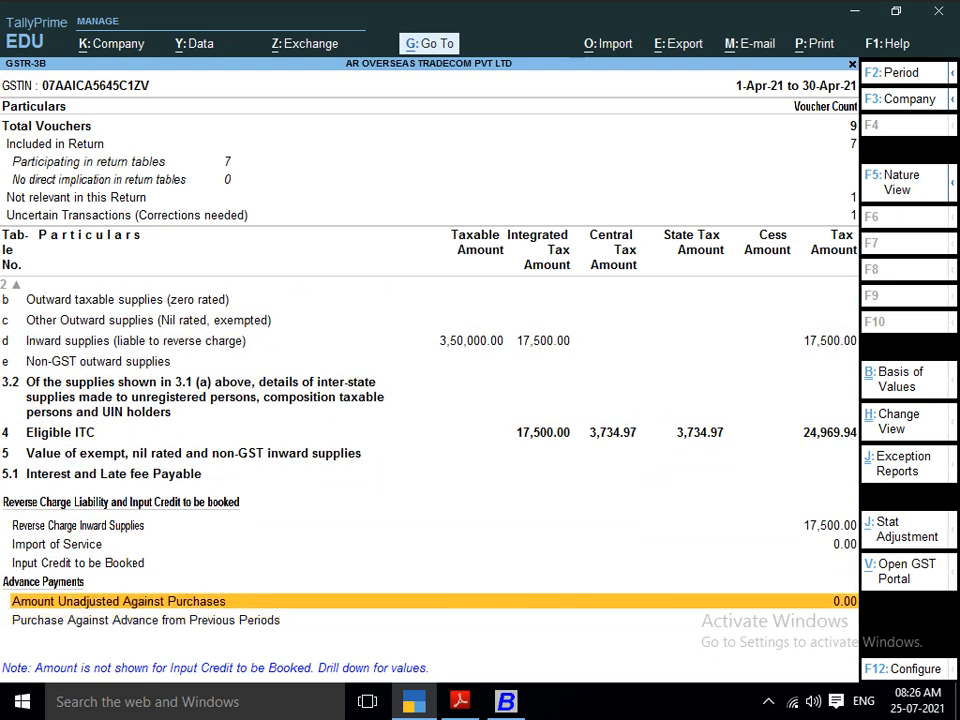
key("Down")
key("Down")
key("Down")
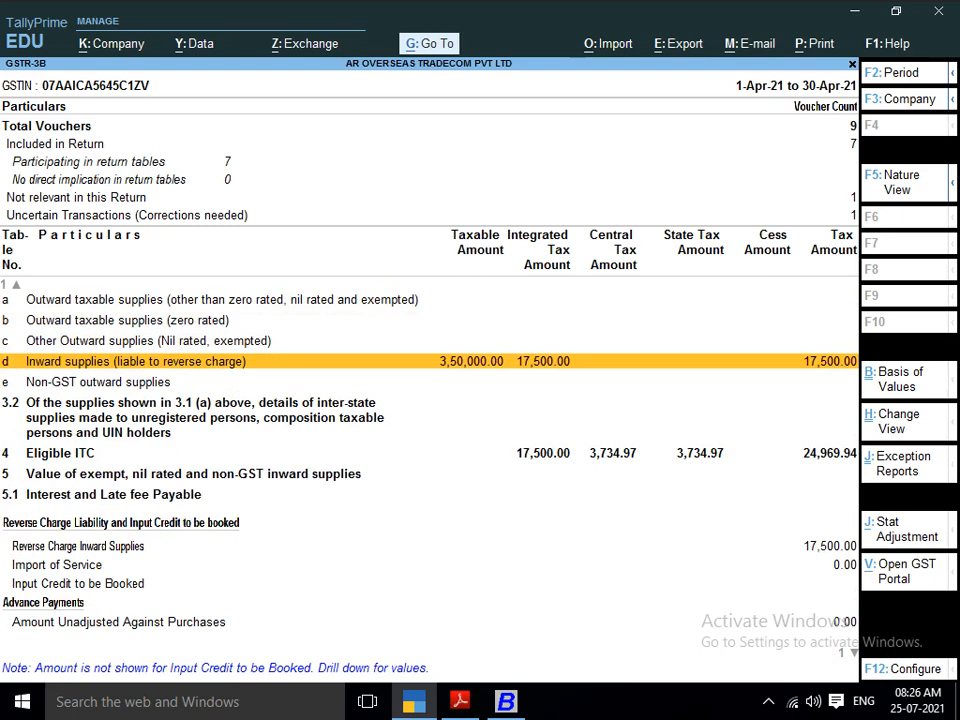
Open the voucher register of the GSTR-3B inward supplies liable to reverse charge and examine its purchase and journal entries
key("Up")
key("Up")
key("Up")
key("Up")
key("Up")
key("Up")
key("Up")
key("Up")
key("Up")
key("Up")
key("Down")
key("Down")
key("Down")
key("Down")
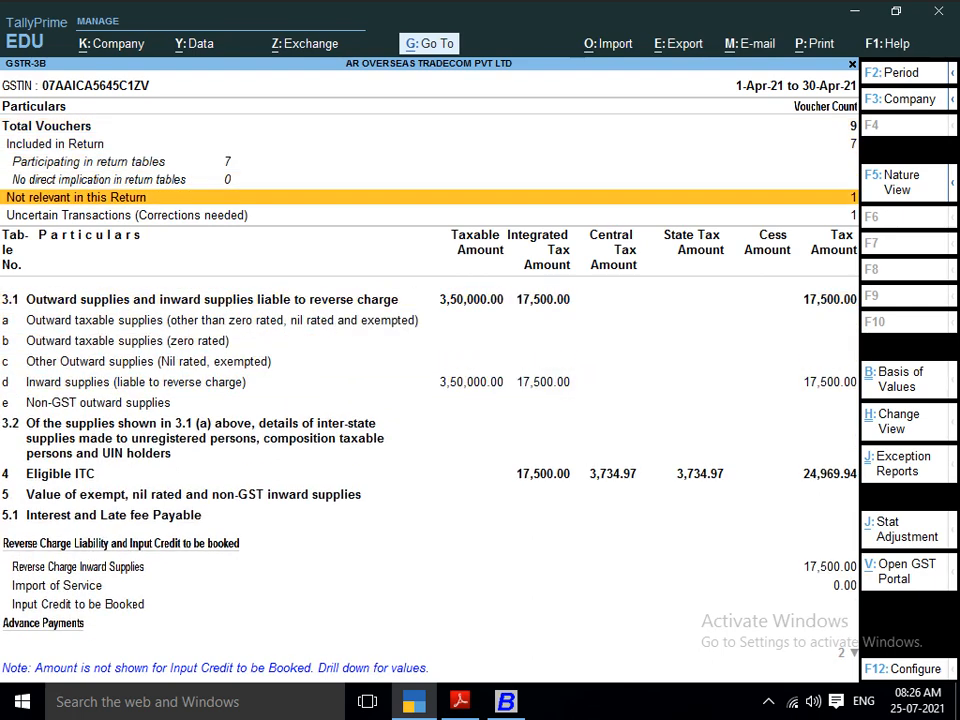
key("Down")
key("Down")
key("Down")
key("Down")
key("Down")
key("Down")
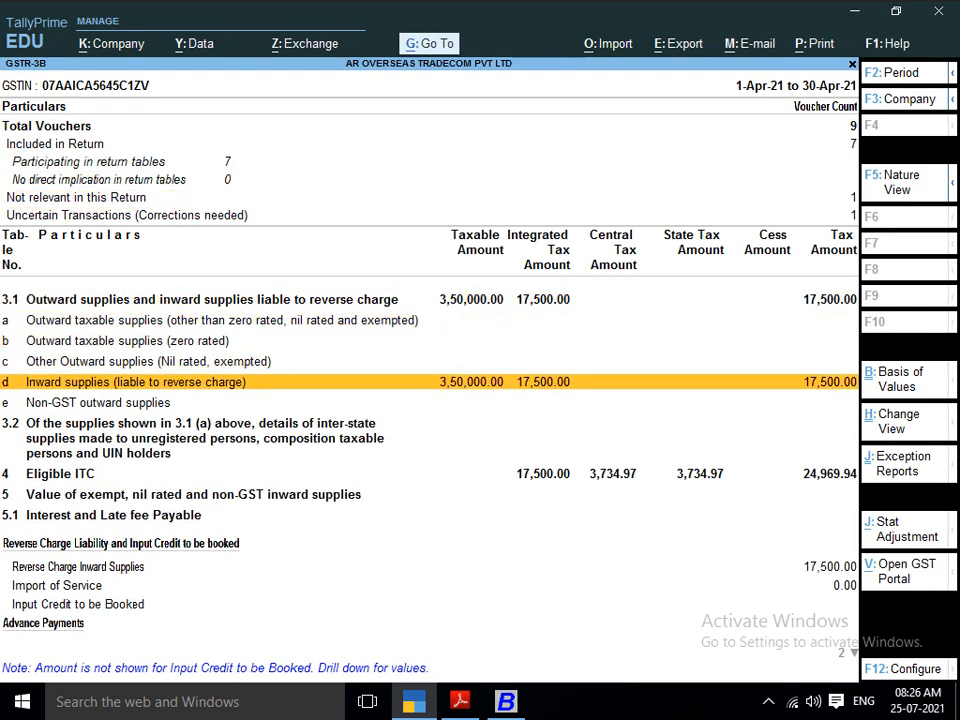
key("Return")
key("Down")
key("Down")
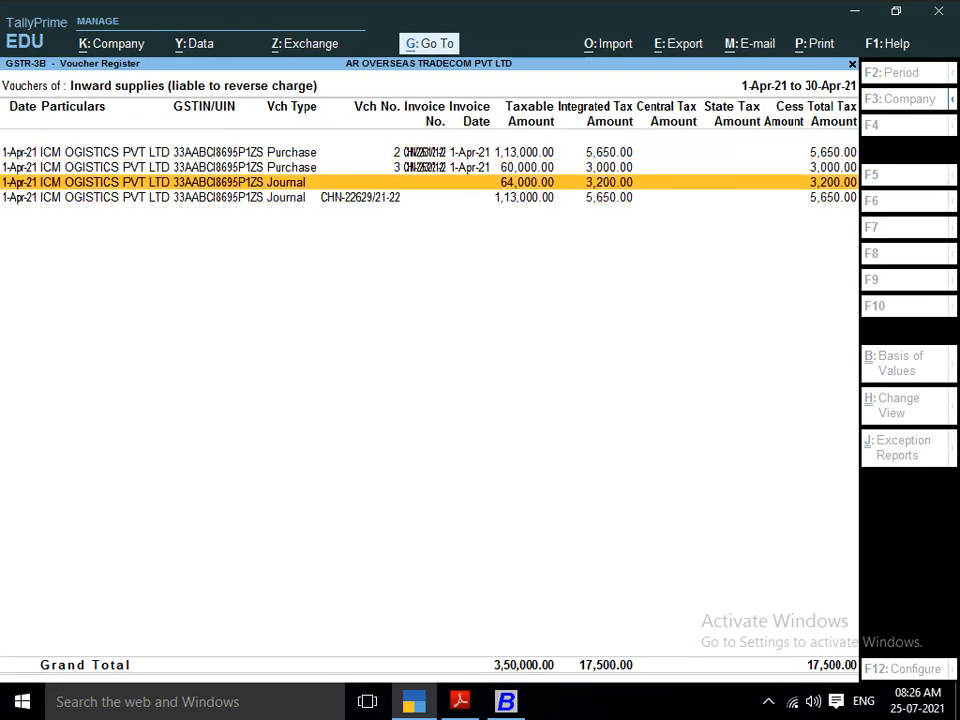
key("Up")
key("Up")
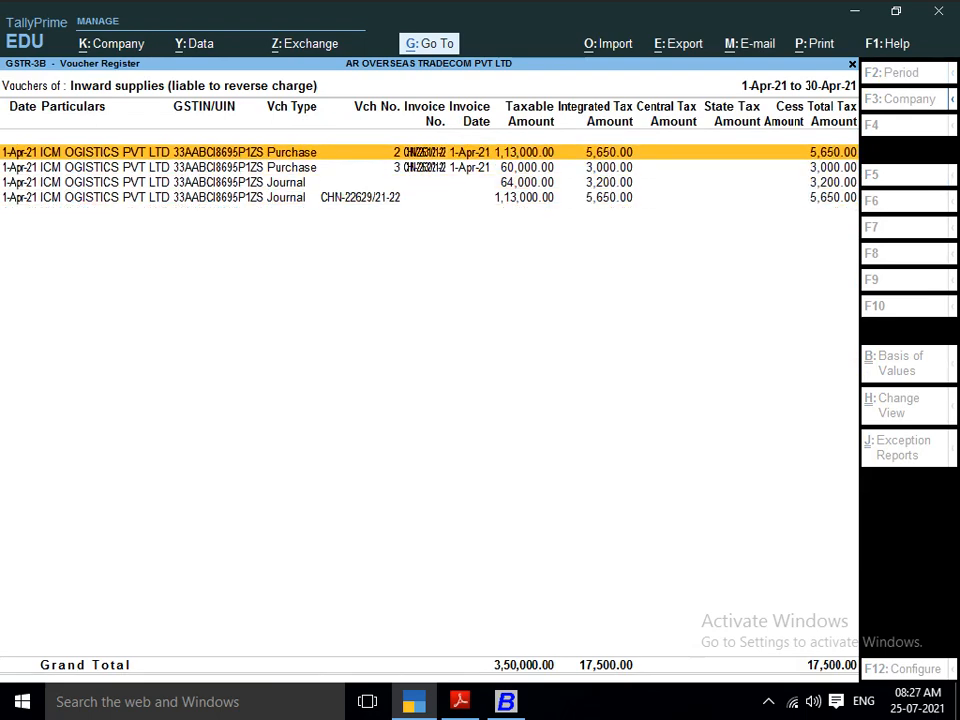
key("Down")
key("Down")
key("Down")
key("Escape")
Review the GSTR-3B rows down to Purchase Against Advance from Previous Periods and back up to the voucher count summary
key("Up")
key("Up")
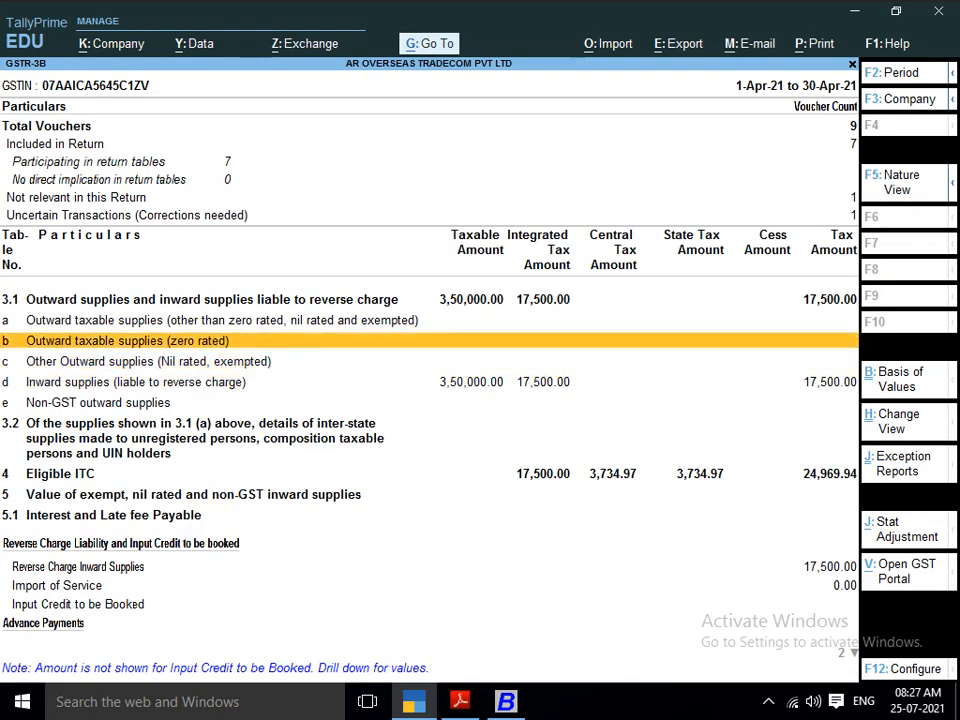
key("Up")
key("Up")
key("Down")
key("Down")
key("Down")
key("Down")
key("Down")
key("Down")
key("Down")
key("Down")
key("Down")
key("Down")
key("Down")
key("Down")
key("Down")
key("Down")
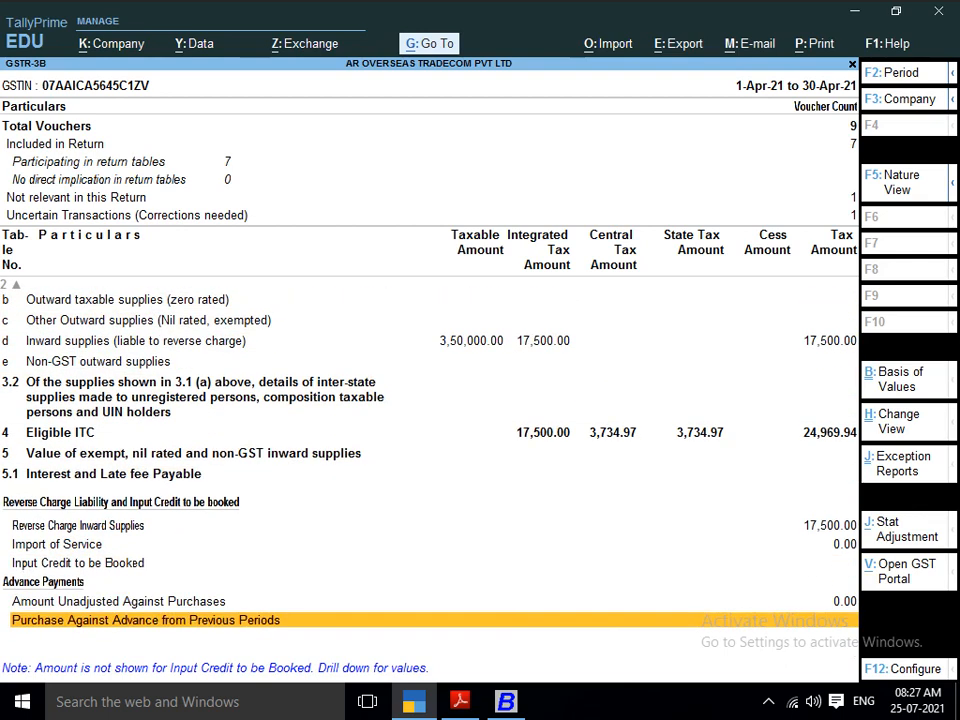
key("Up")
key("Up")
key("Up")
key("Up")
key("Up")
key("Up")
key("Up")
key("Up")
key("Up")
key("Up")
key("Up")
key("Up")
key("Up")
key("Up")
key("Up")
key("Up")
key("Up")
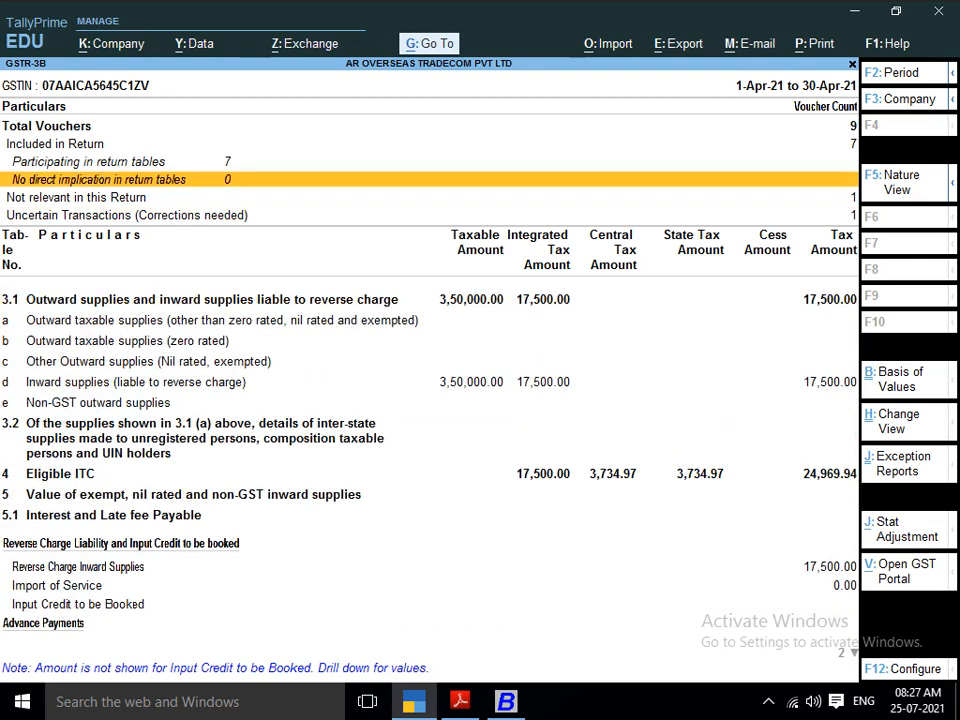
Open the AXIS BANK payment voucher among the non-GST transactions not relevant in this return for alteration
key("Down")
key("Return")
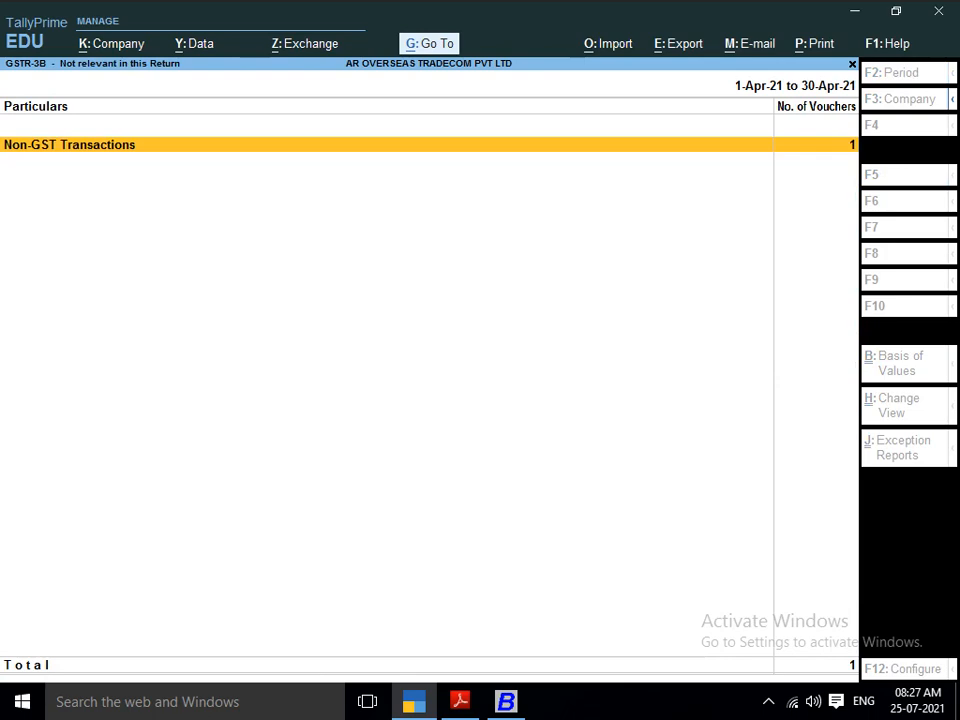
key("Return")
key("Return")
key("Return")
key("Return")
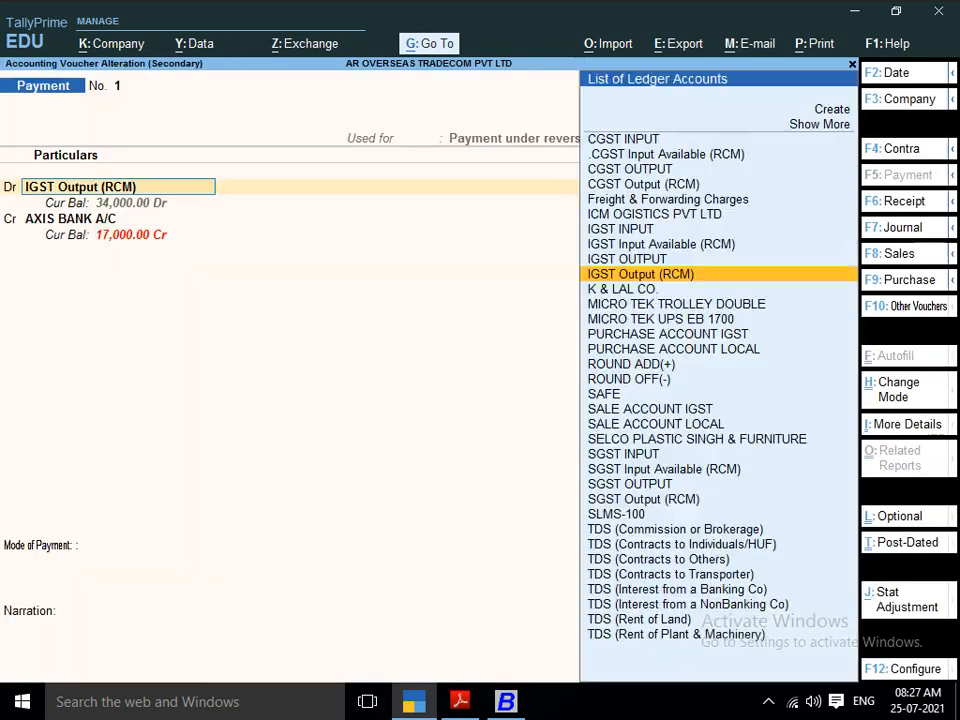
key("Return")
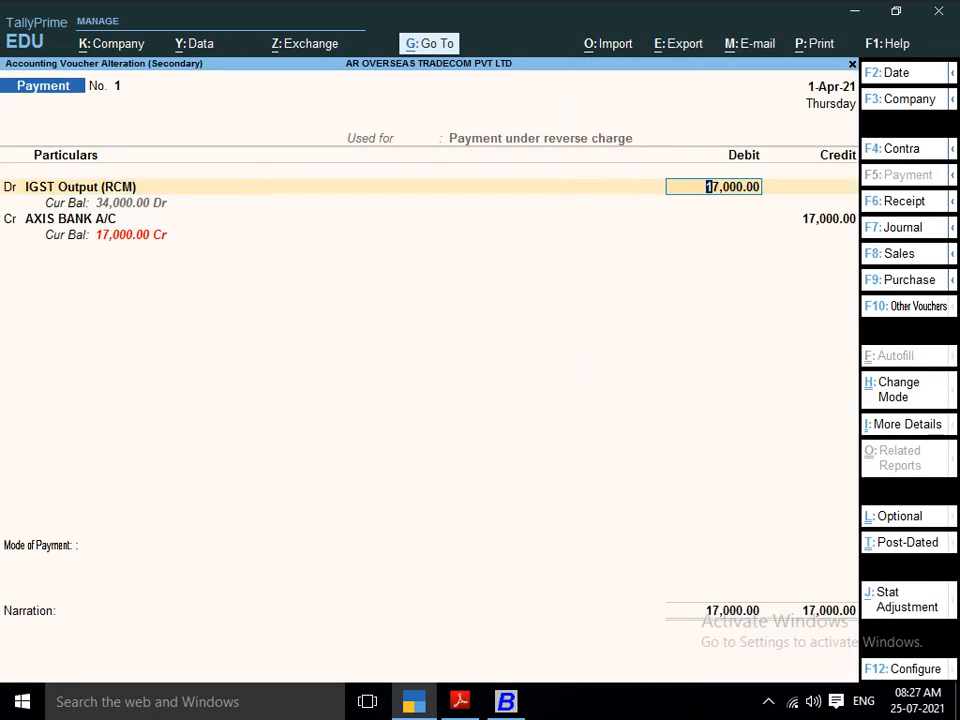
Set the IGST Output (RCM) debit amount in the payment voucher to 17,500
type("175000")
key("Return")
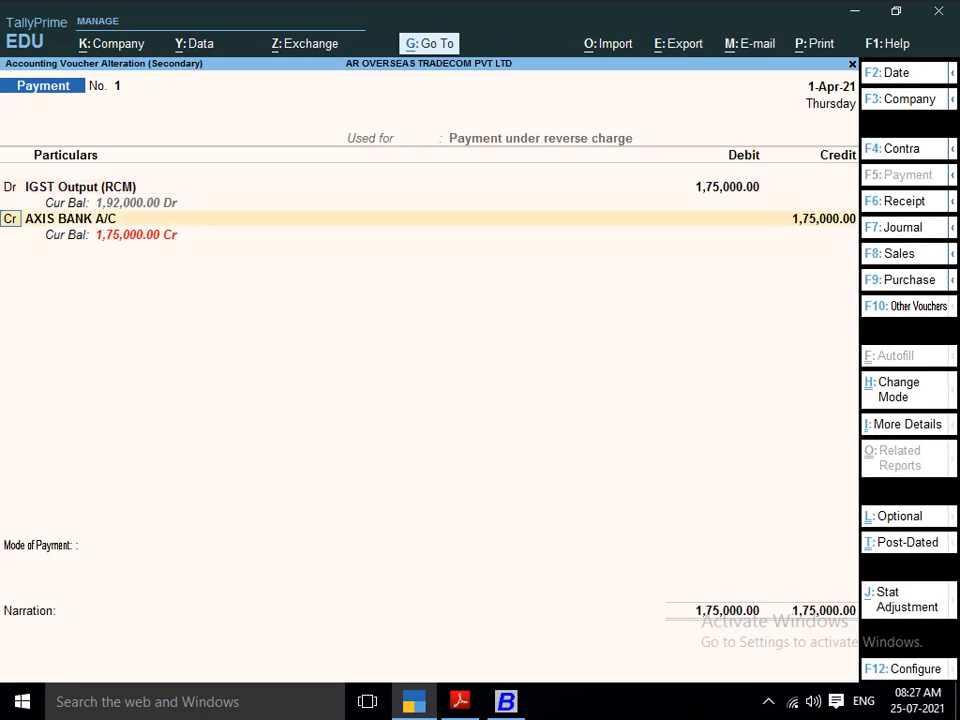
key("BackSpace")
type("17,500")
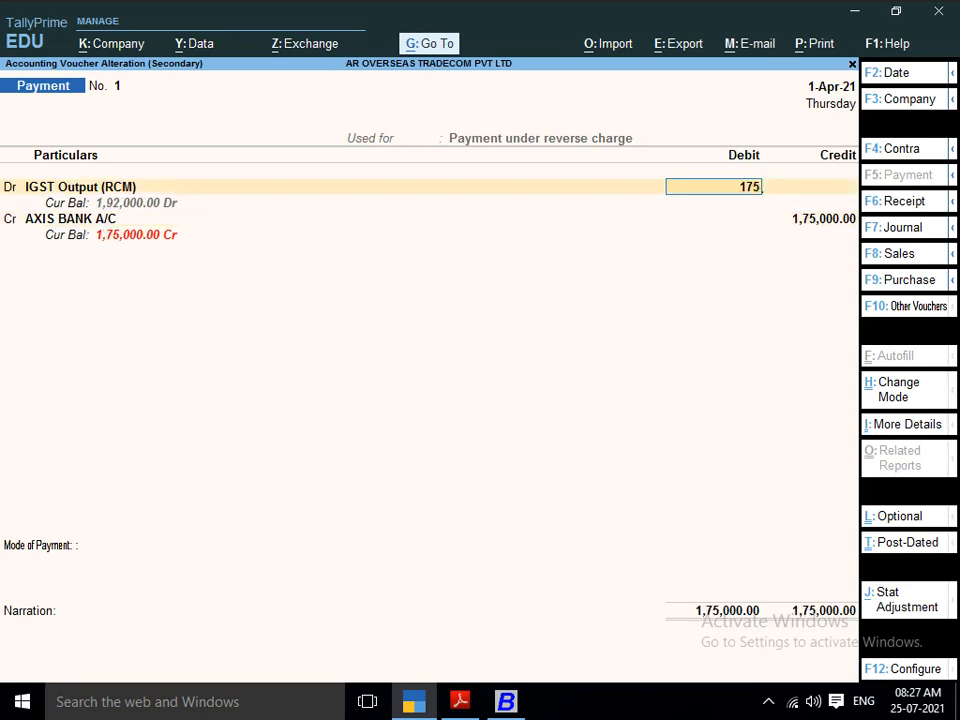
key("Return")
key("Return")
key("Return")
key("Return")
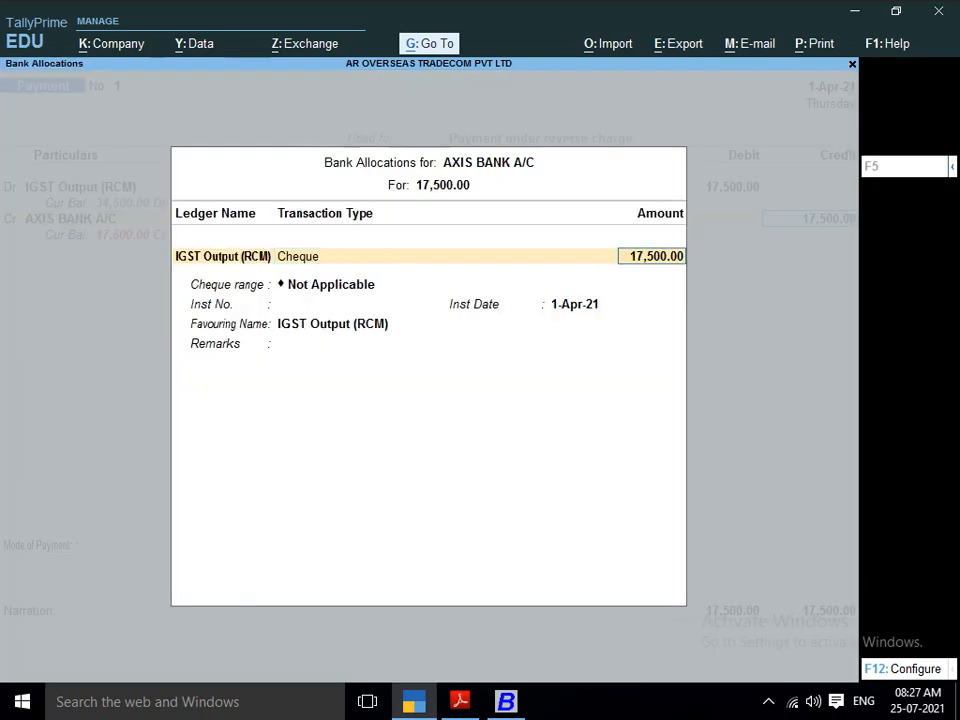
Accept the AXIS BANK cheque allocation of 17,500, save the payment voucher and return to the not-relevant transactions
key("Return")
key("ctrl+a")
key("Return")
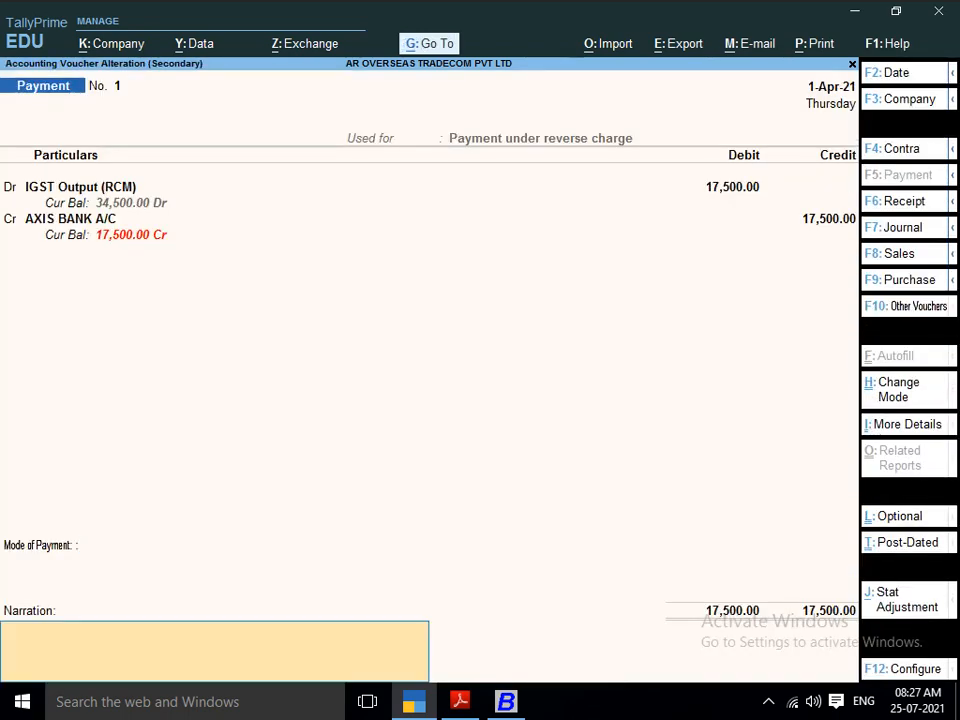
key("ctrl+a")
key("Escape")
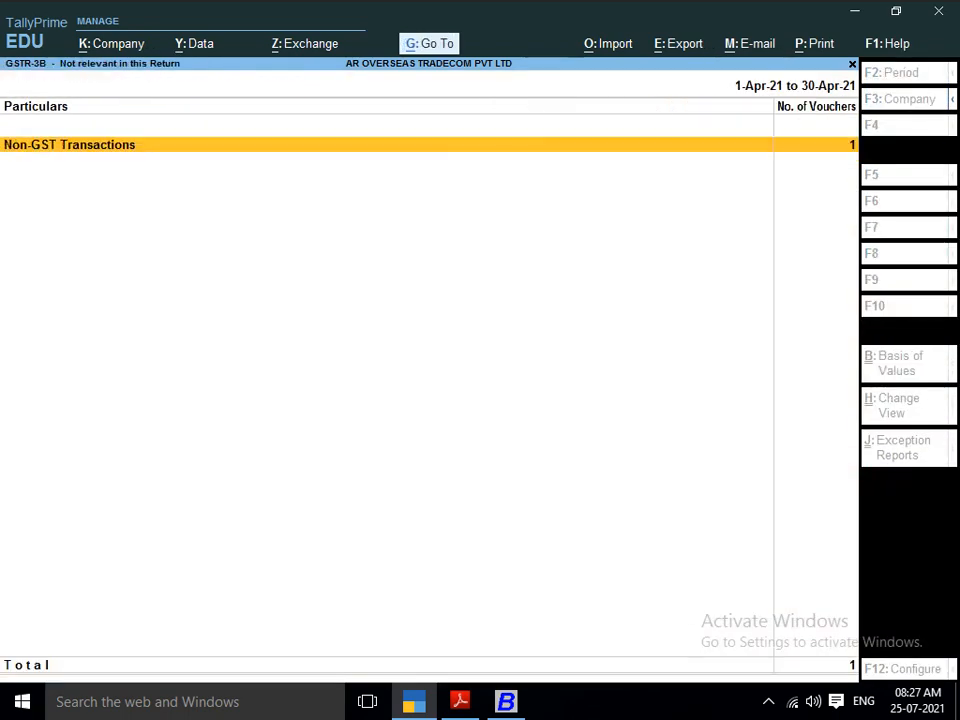
Check the purchase vouchers included in the GSTR-3B return and return to the summary
key("Escape")
key("Down")
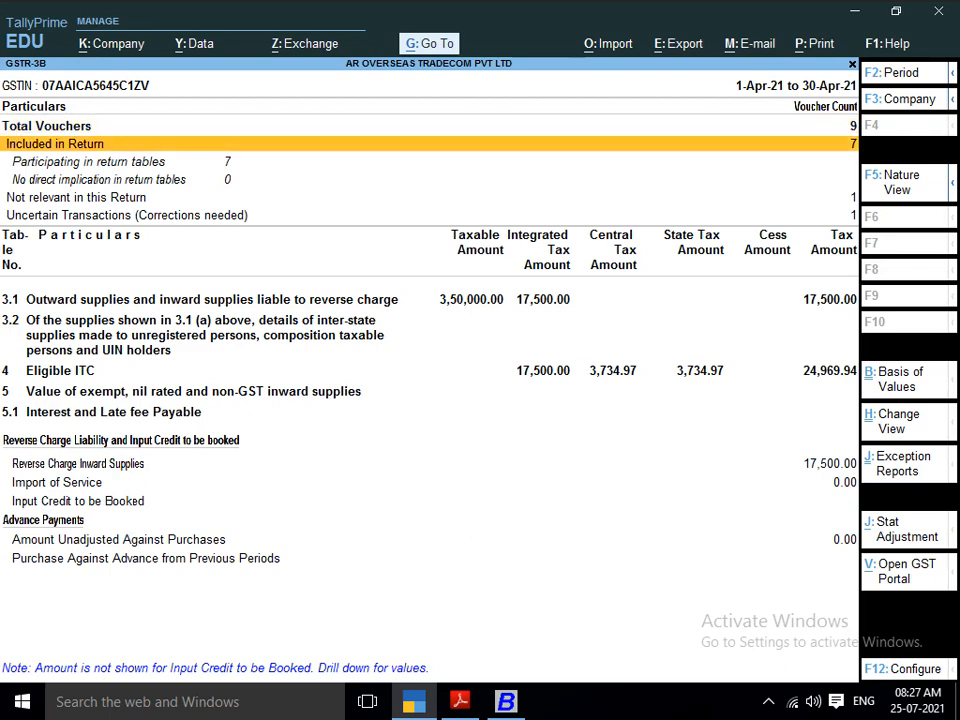
key("Return")
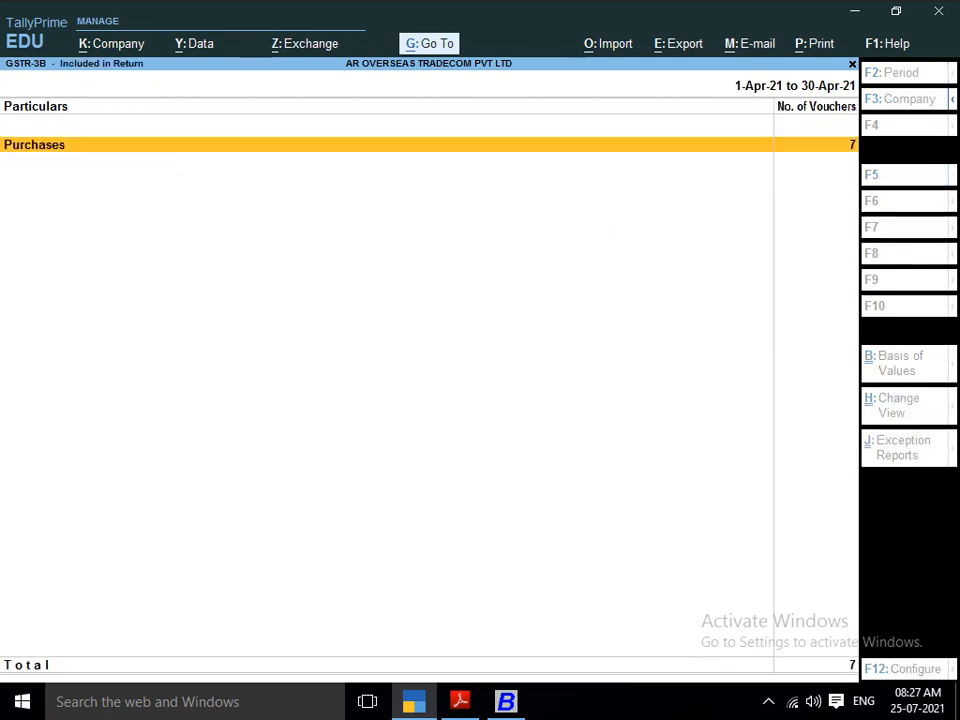
key("Return")
key("Escape")
key("Escape")
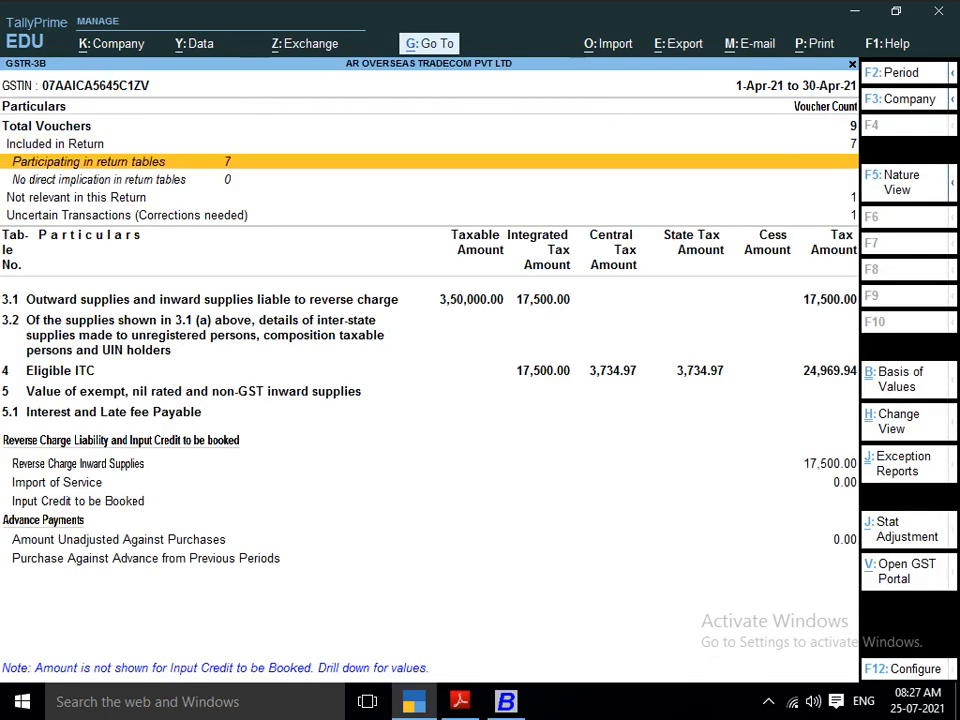
Check the altered payment voucher among the non-GST transactions not relevant in the return
key("Down")
key("Down")
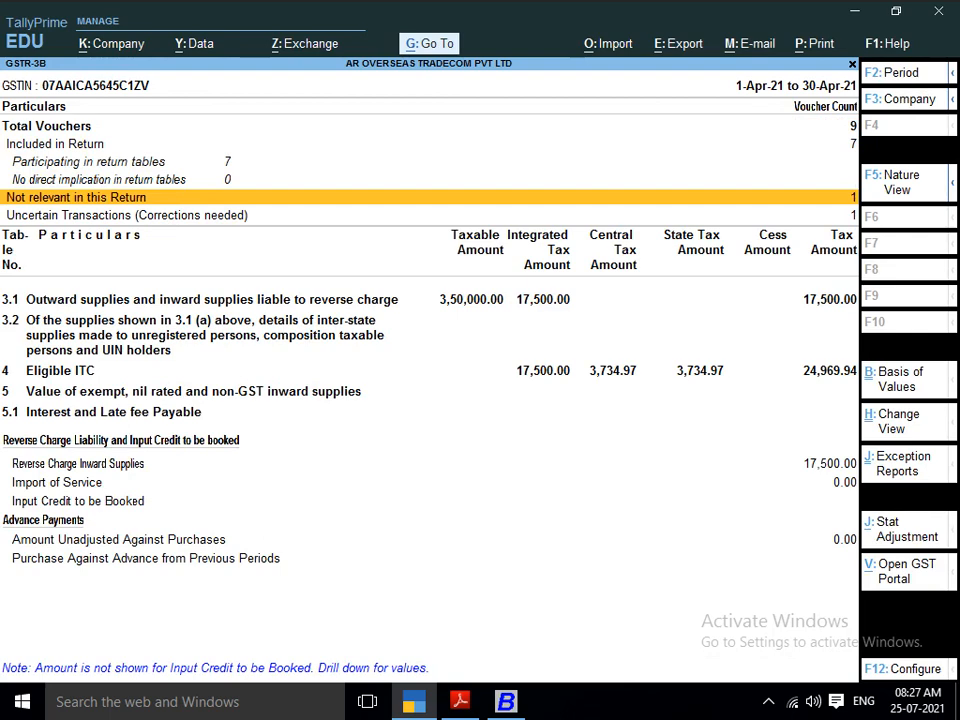
key("Return")
key("Return")
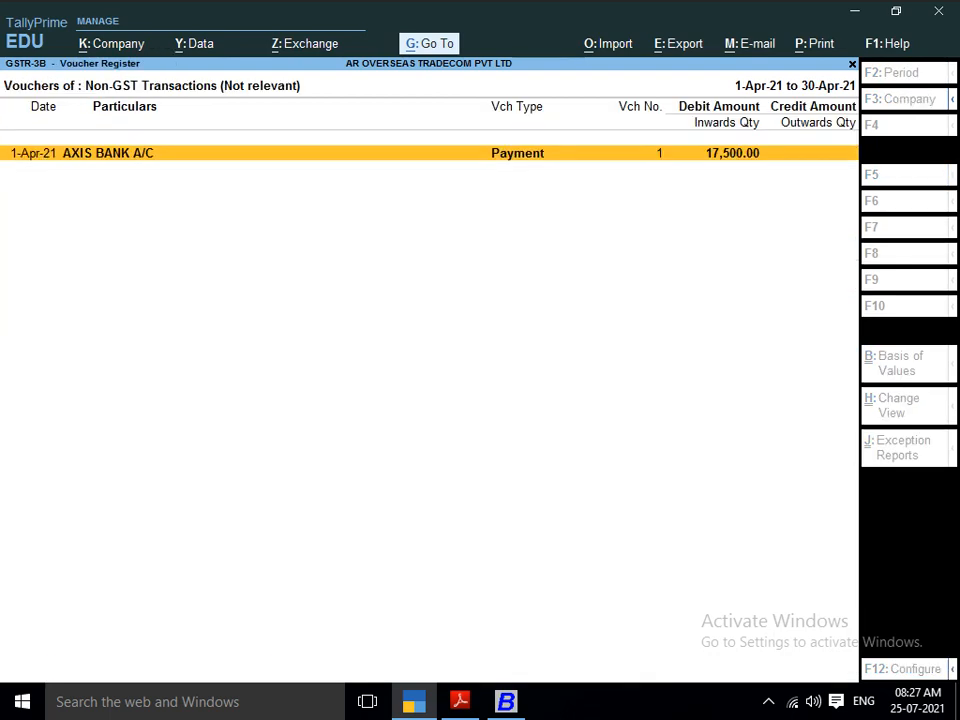
key("Escape")
key("Escape")
Open the uncertain vouchers with incomplete/incorrect adjustment details and check the IGST Output (RCM) journal's nature of adjustment and additional details
key("Down")
key("Return")
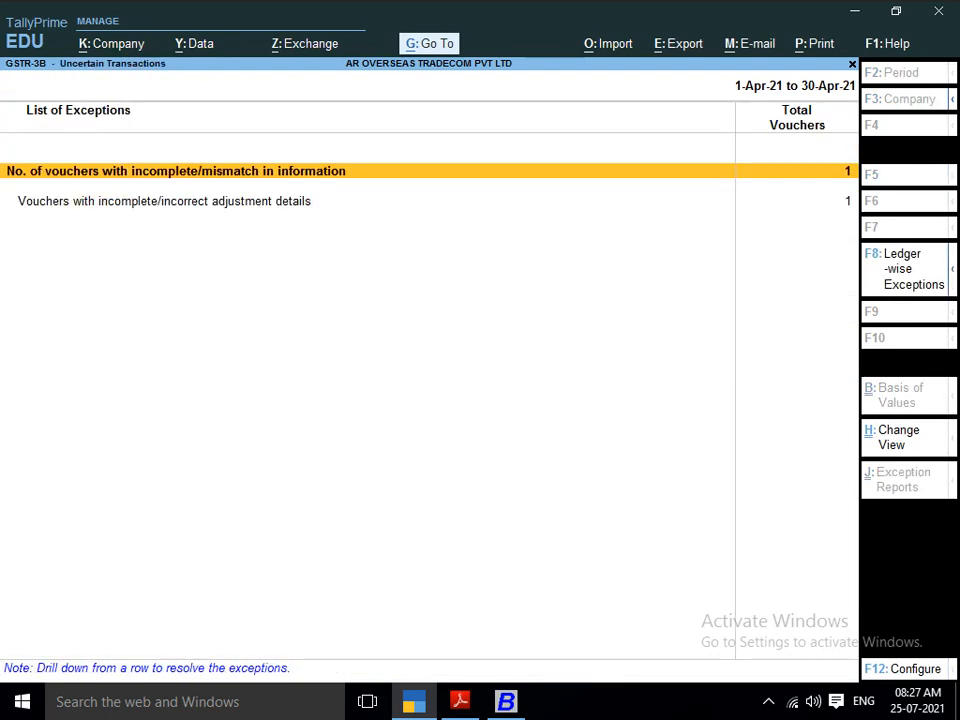
key("Down")
key("Return")
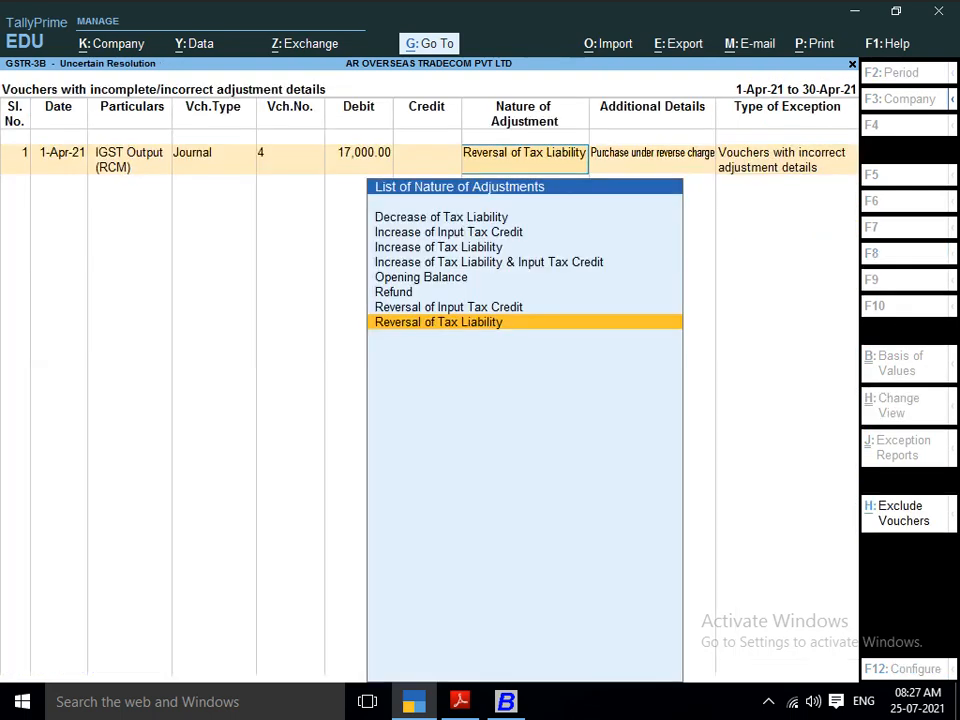
key("Return")
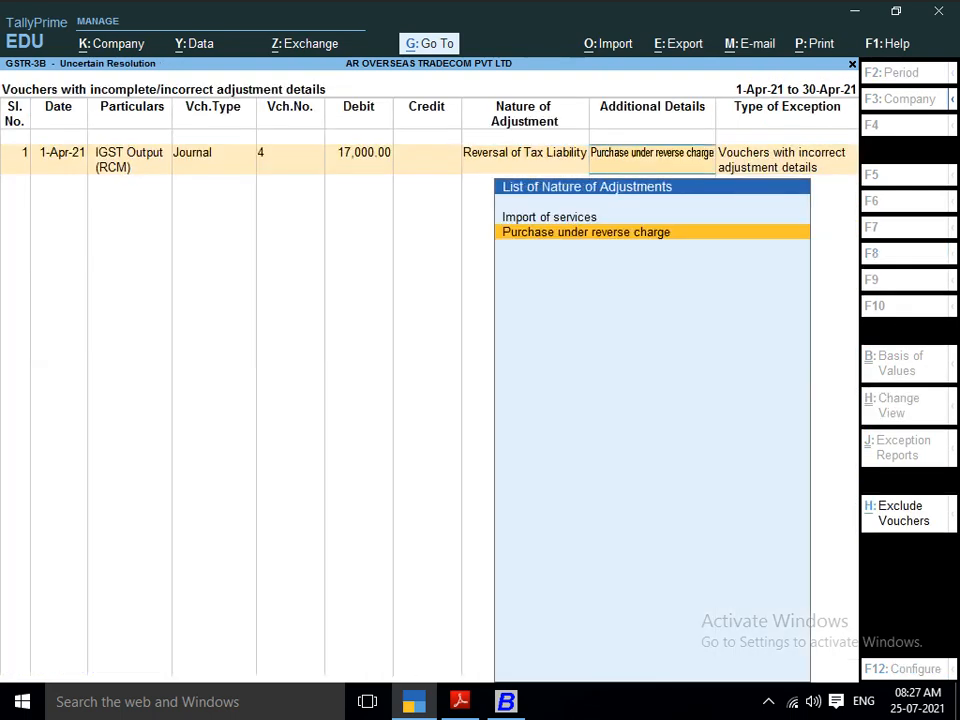
key("Return")
key("n")
key("BackSpace")
key("Up")
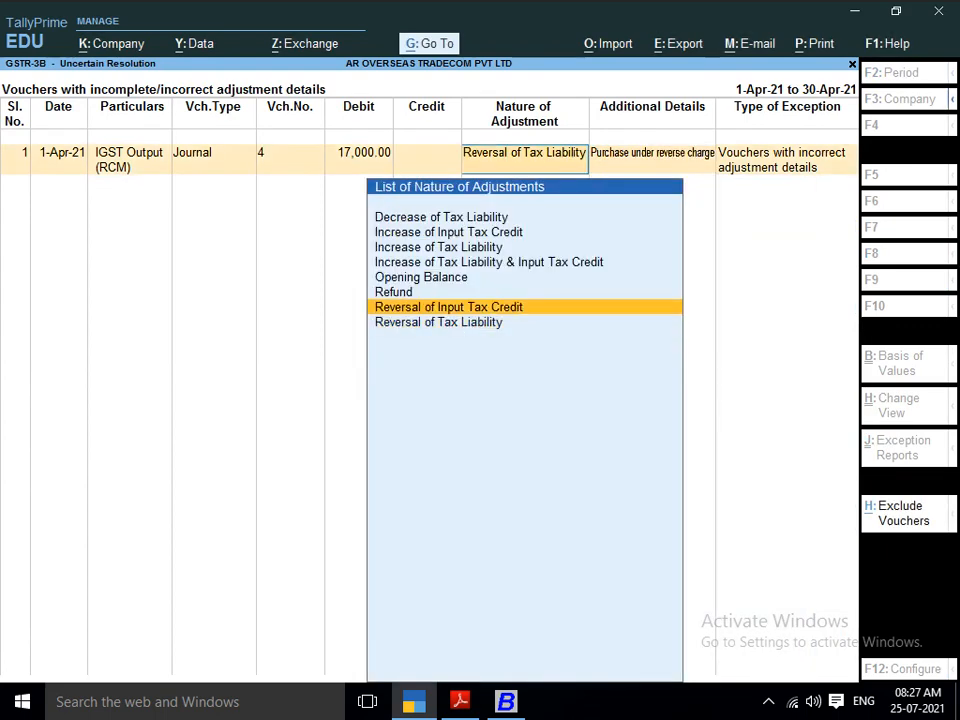
key("Down")
key("Escape")
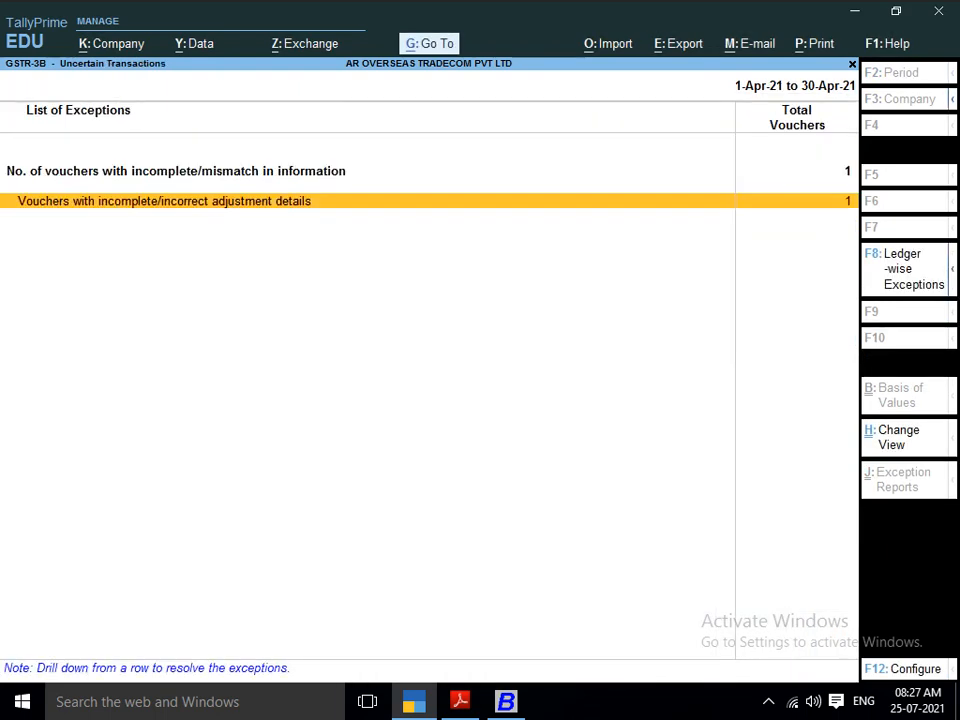
Leave GSTR-3B and the statutory reports and open Account Books
key("Escape")
key("Escape")
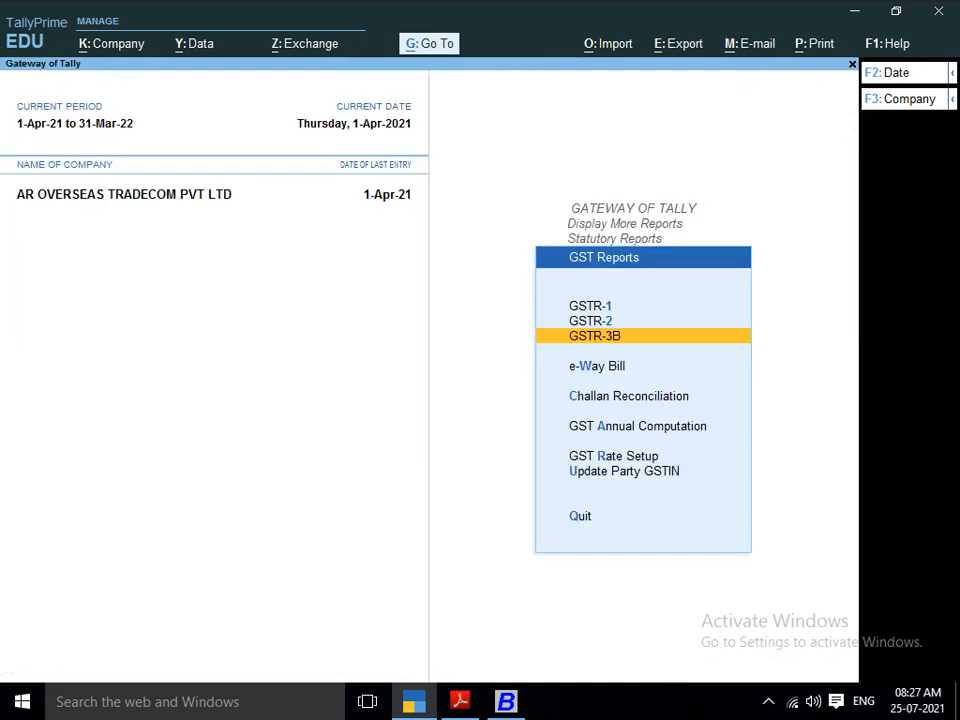
key("Down")
key("Down")
key("Escape")
key("Down")
key("Escape")
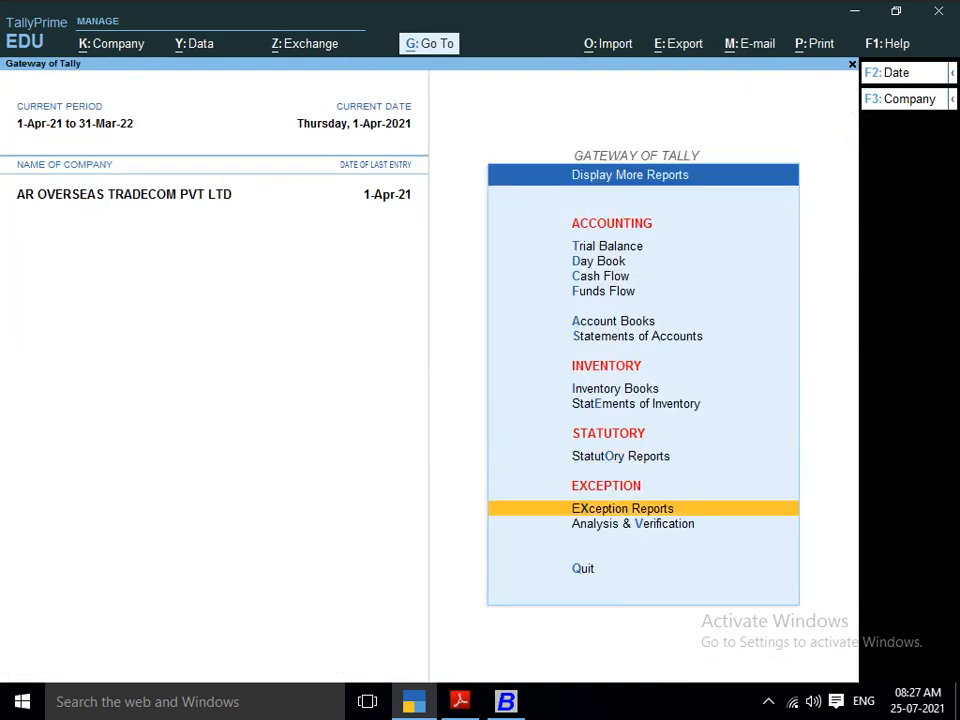
key("Up")
key("Up")
key("Up")
key("Up")
key("Up")
key("Up")
key("Up")
key("Up")
key("Up")
key("Down")
key("Down")
key("Down")
key("Down")
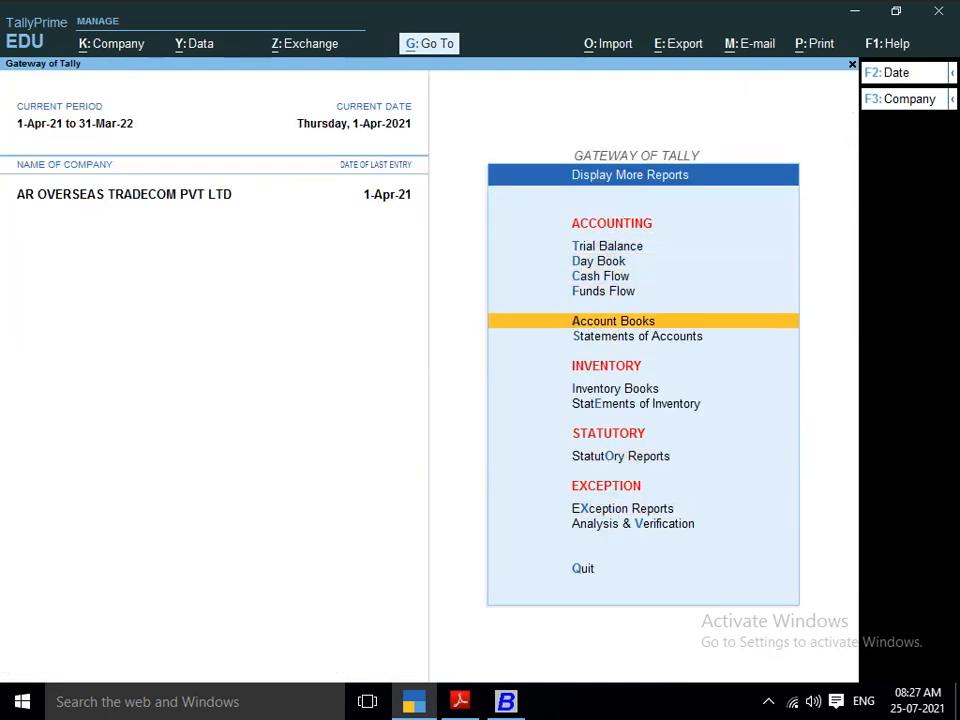
key("Return")
Open the Journal Register from the account books
key("Down")
key("Down")
key("Down")
key("Down")
key("Down")
key("Down")
key("Down")
key("Down")
key("Down")
key("Down")
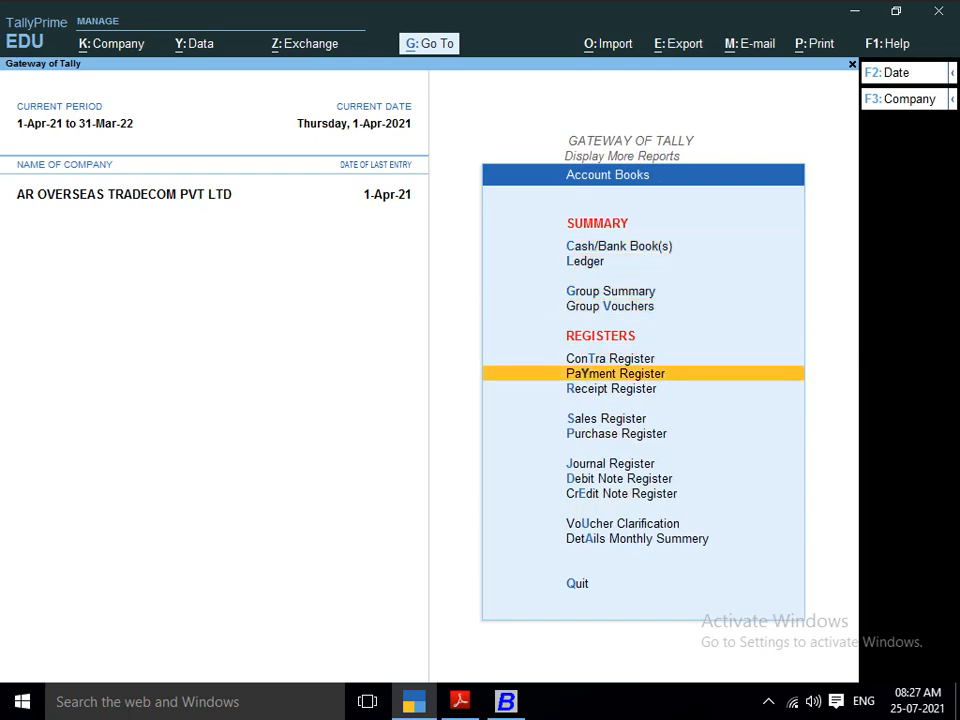
key("Up")
key("Return")
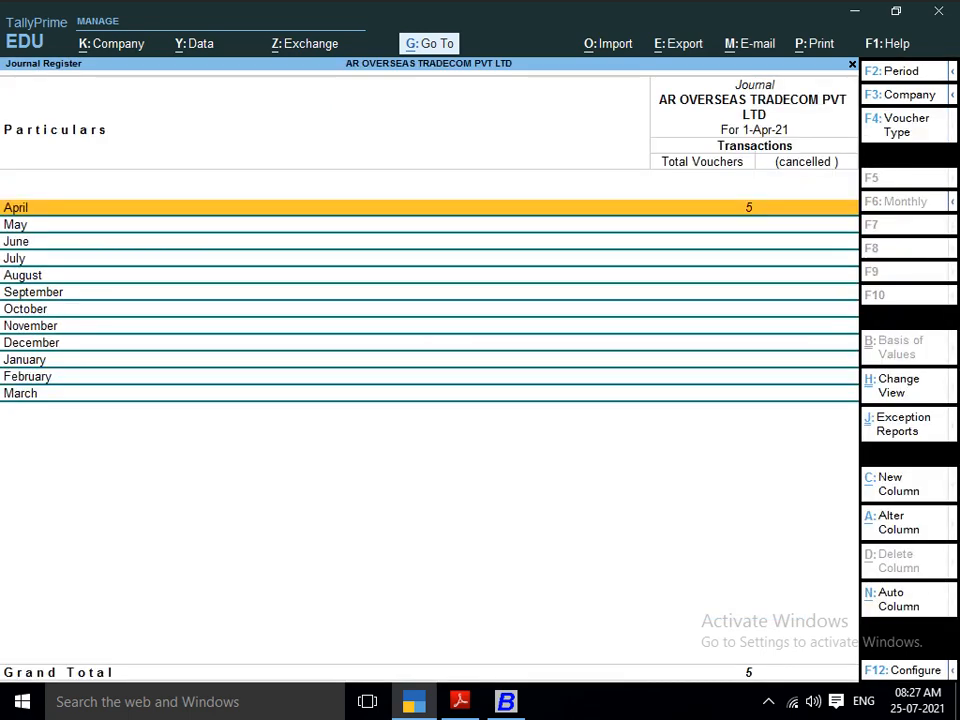
Open journal voucher No. 4, the reversal of tax liability, from the April entries for alteration
key("Return")
key("Down")
key("Down")
key("Down")
key("Down")
key("Return")
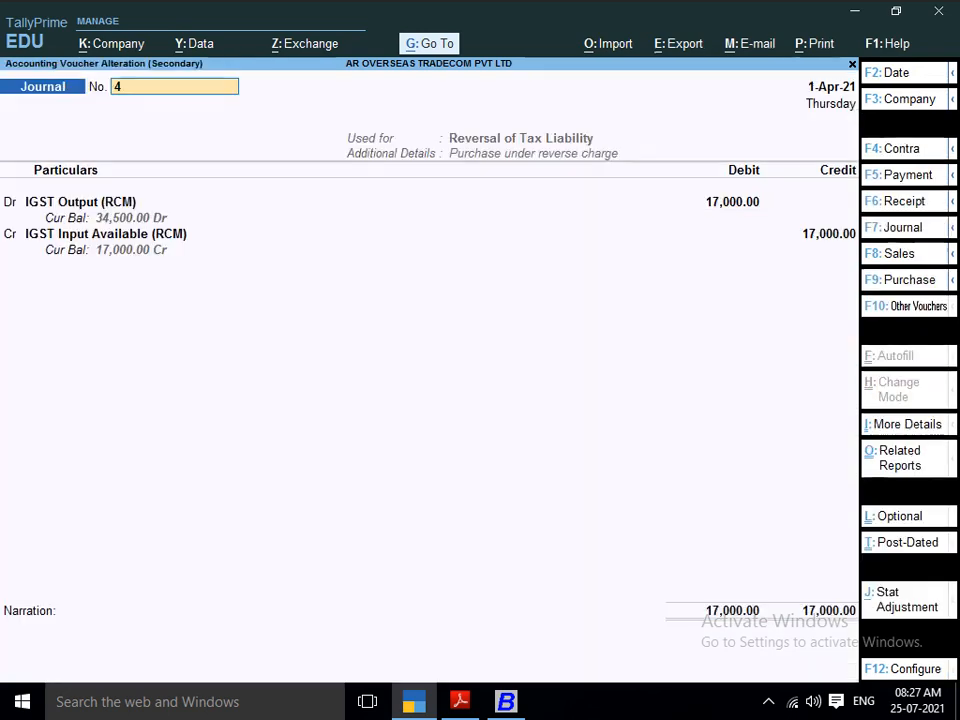
Set the IGST Output (RCM) debit amount in the journal voucher to 17,500
key("Return")
key("Return")
key("Return")
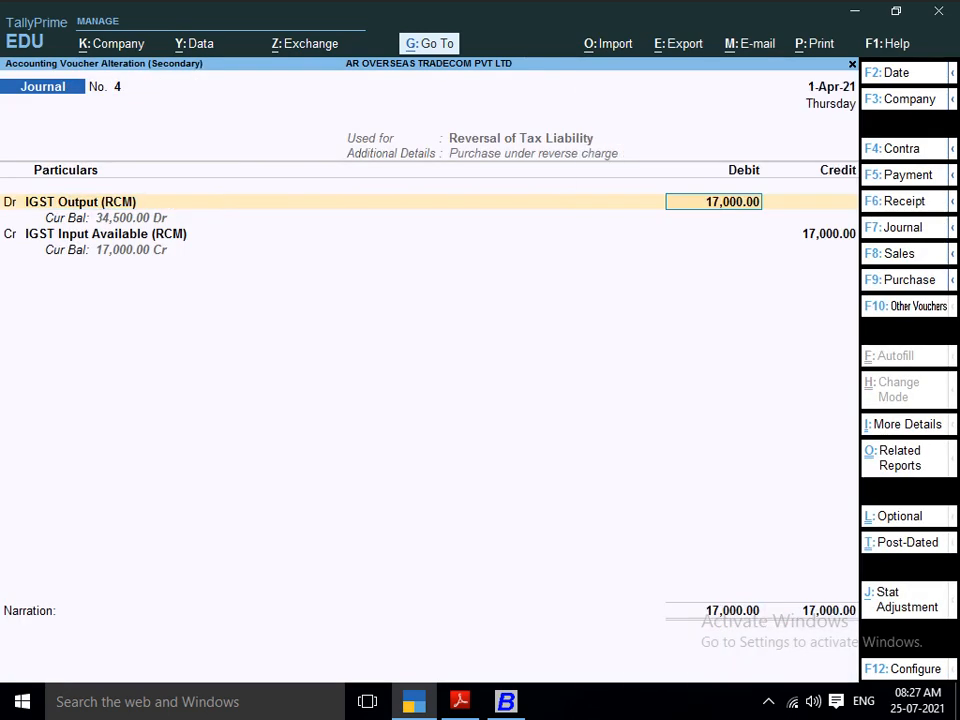
type("17500")
key("Return")
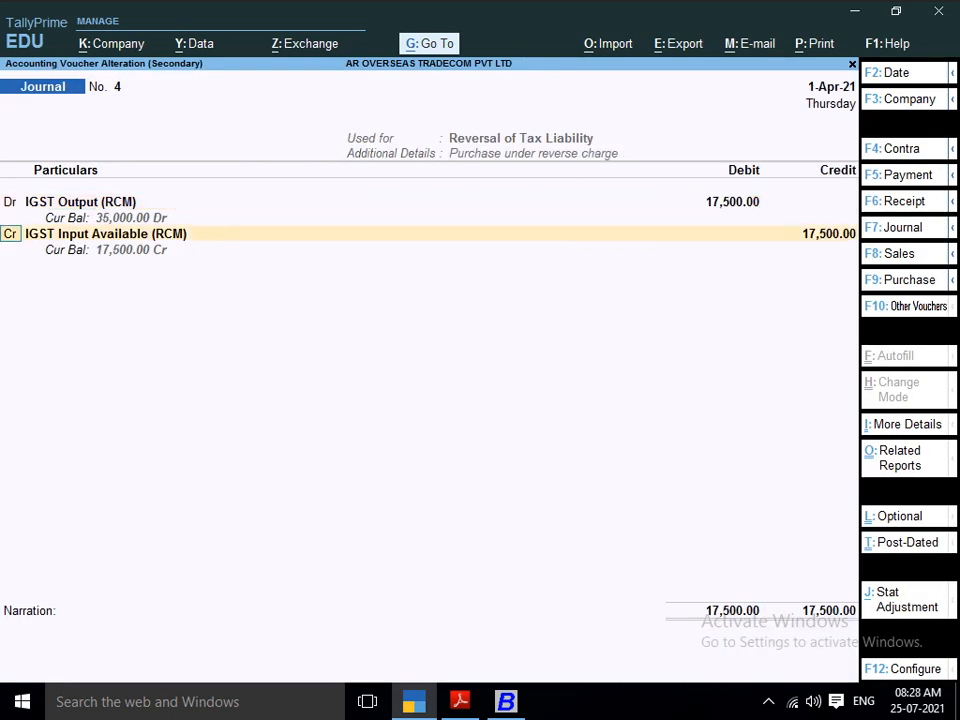
Accept the IGST Input Available (RCM) credit of 17,500, save the journal and return to the monthly Journal Register
key("Return")
key("Return")
key("Return")
key("Return")
key("Return")
key("Return")
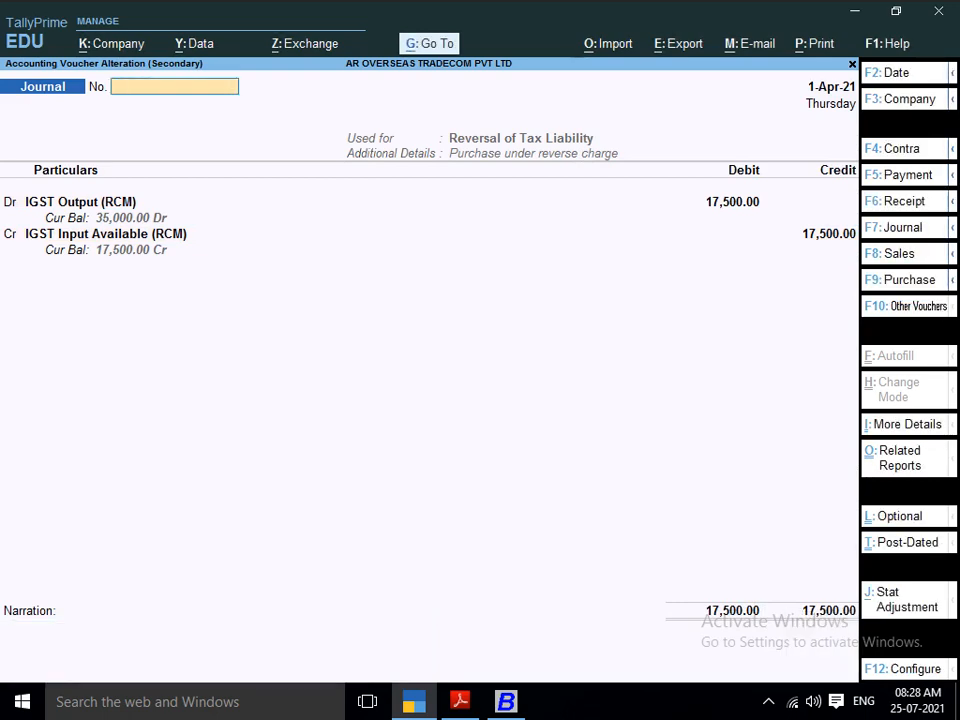
key("Escape")
key("y")
key("Escape")
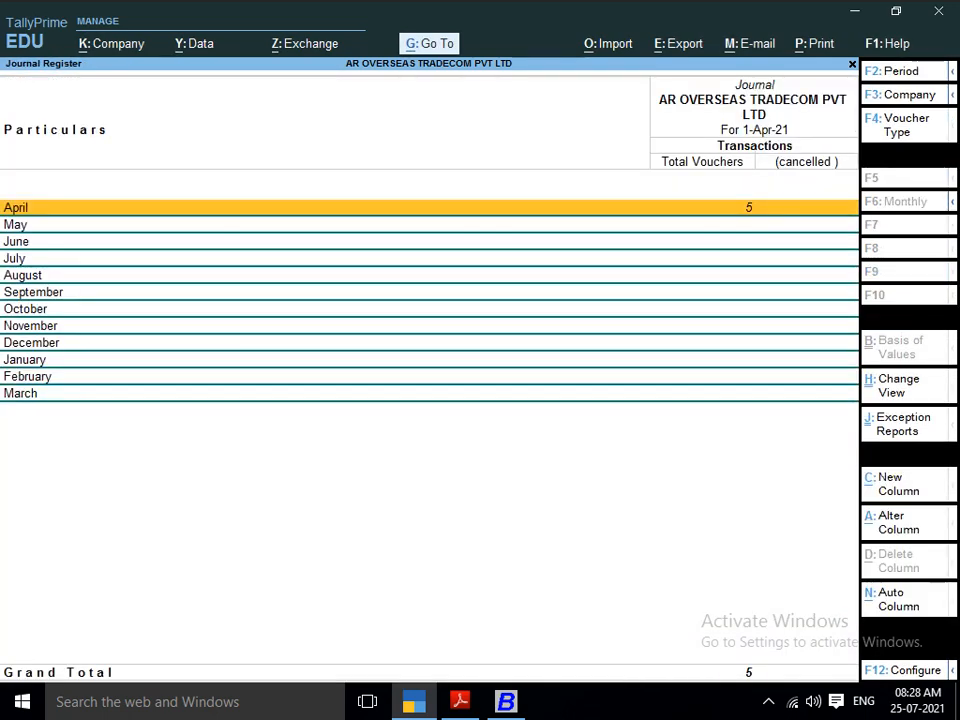
Close the Journal Register and the account books, returning to the list of additional reports
key("Escape")
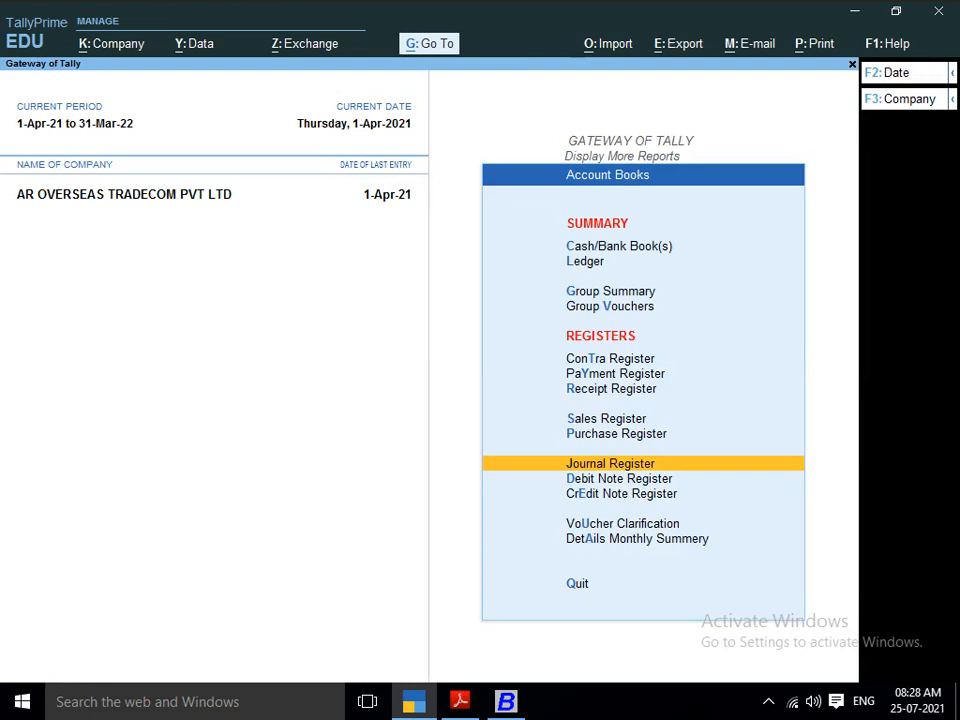
key("Escape")
key("Down")
key("Down")
key("Down")
key("Down")
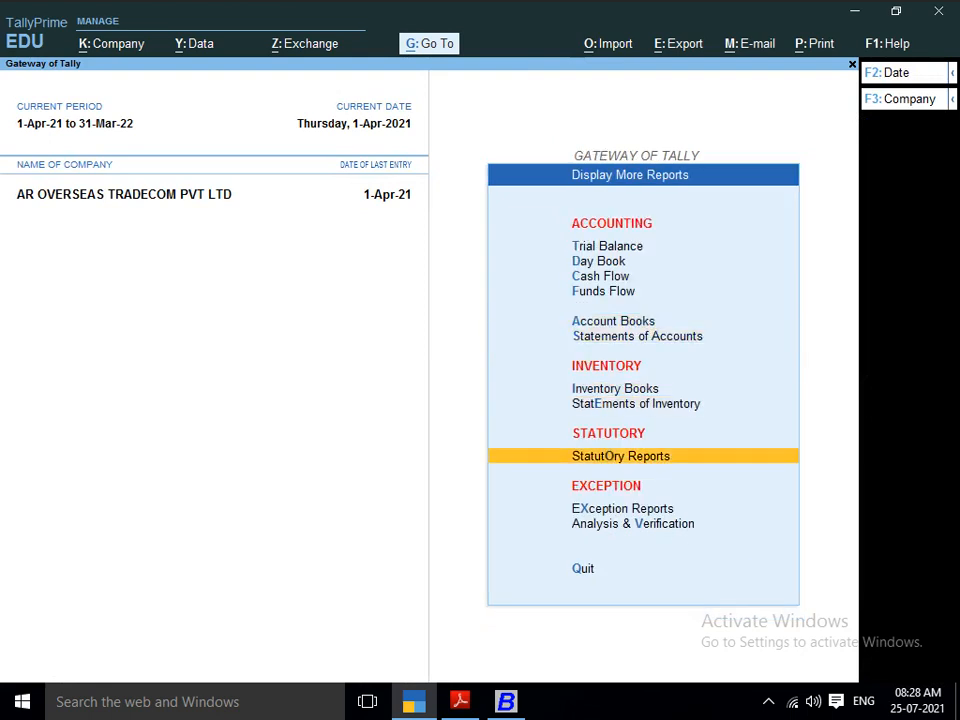
key("Up")
key("Up")
key("Up")
key("Down")
key("Down")
key("Down")
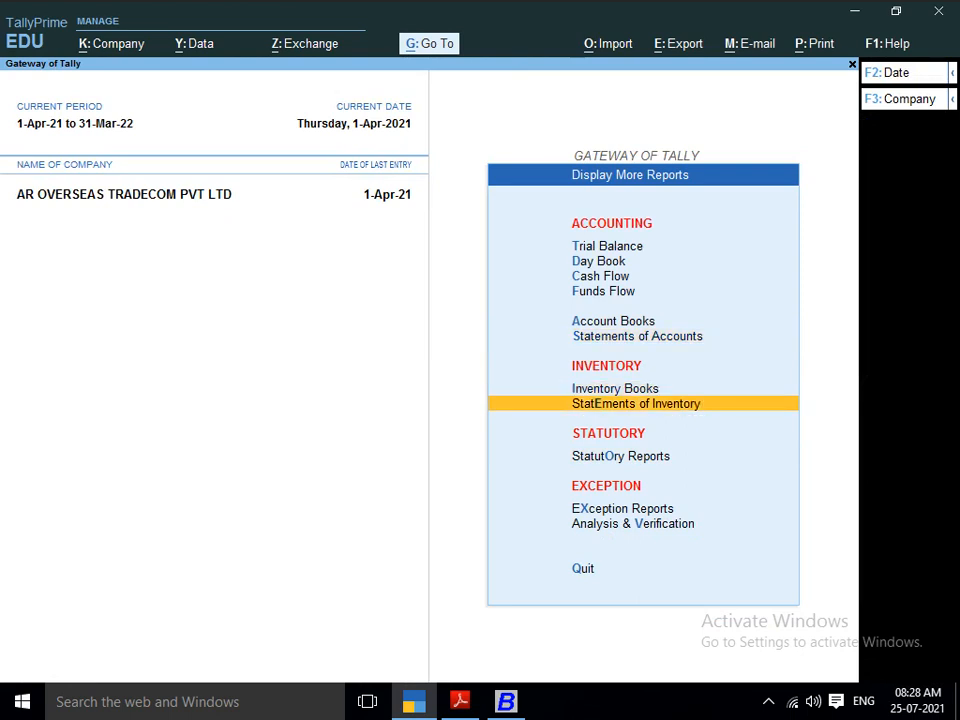
key("Down")
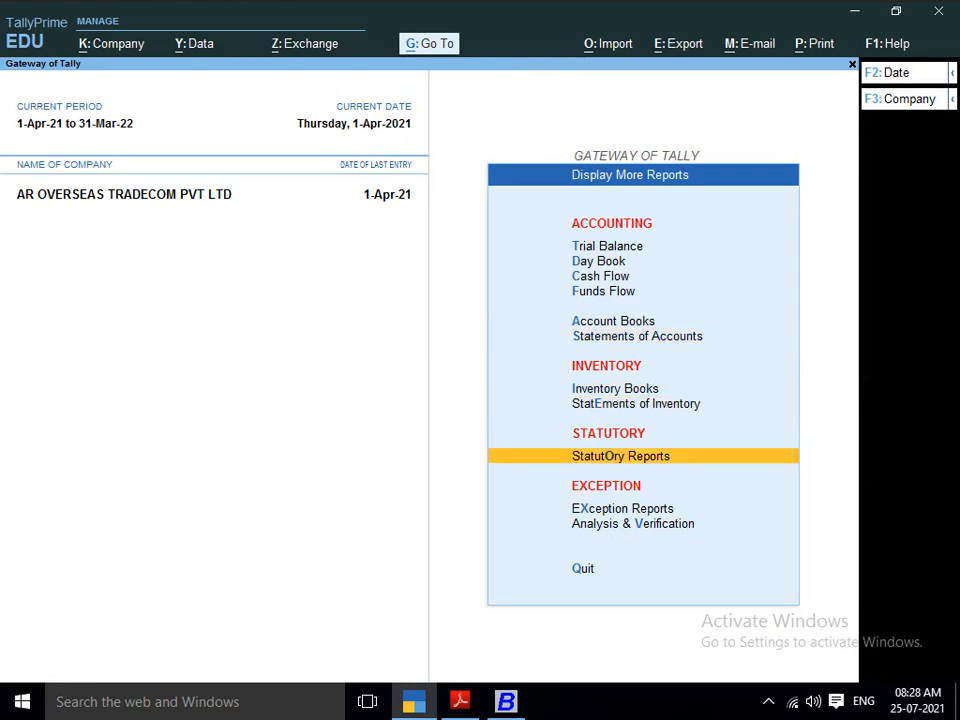
Return to the Gateway of Tally and open the Balance Sheet
key("Escape")
key("Up")
key("Up")
key("Up")
key("Up")
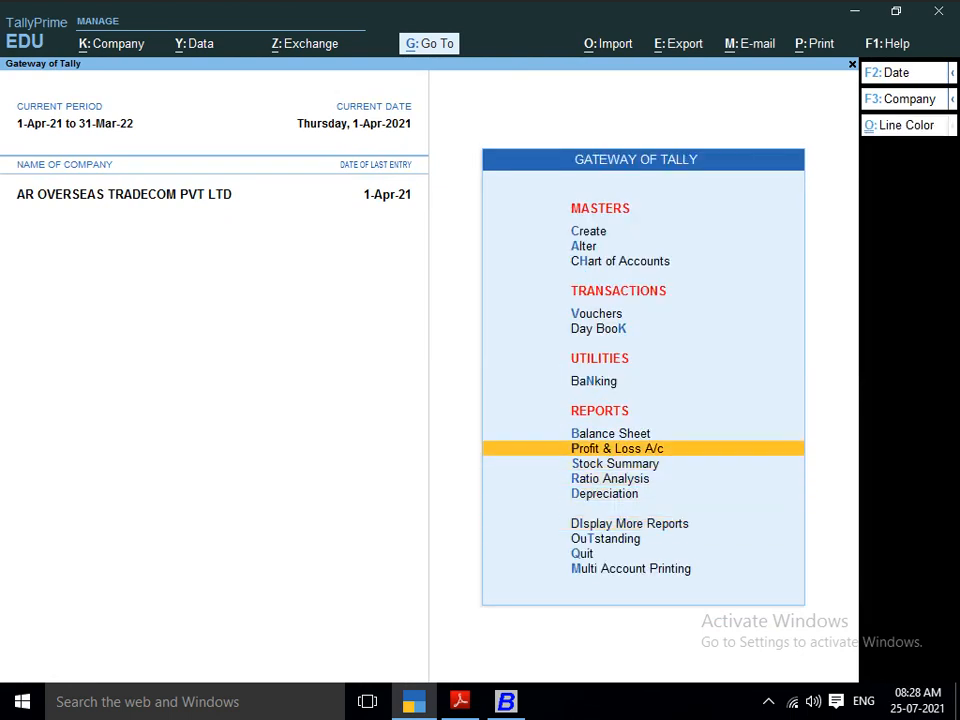
key("Up")
key("Return")
Examine the Bank Accounts and IGST Input Available (RCM) balances under Current Assets, then close the Balance Sheet
key("Down")
key("Right")
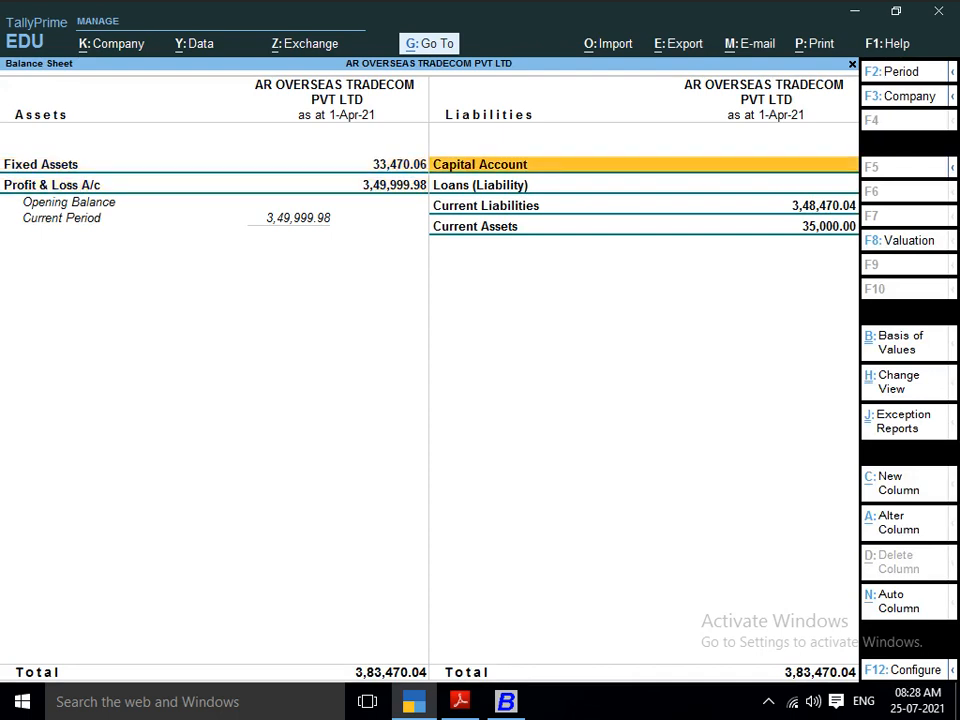
key("Down")
key("Down")
key("Down")
key("Down")
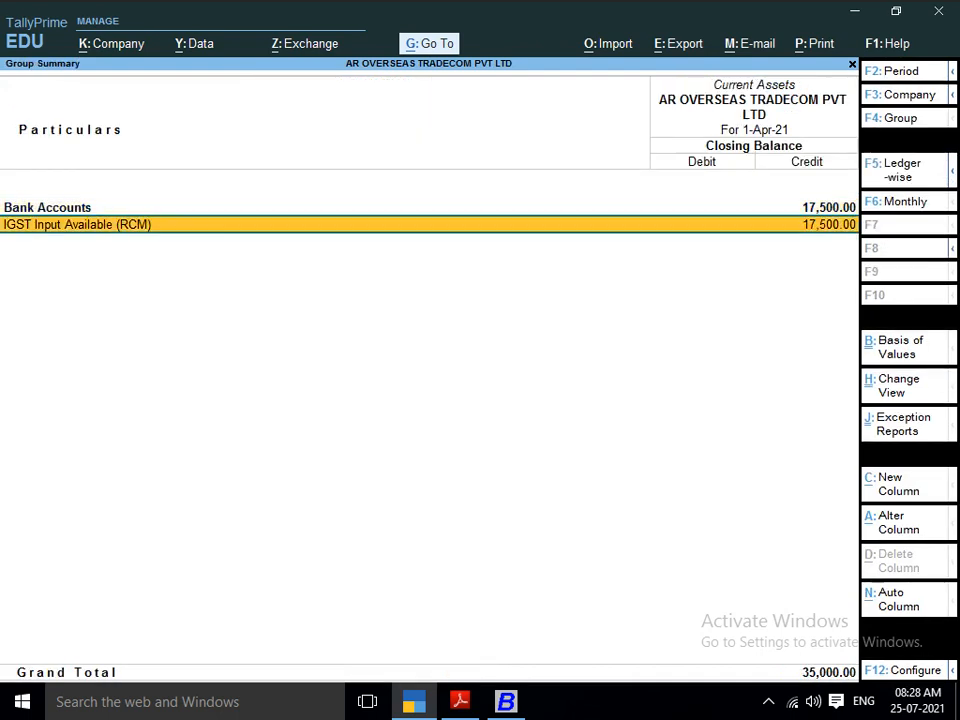
key("Up")
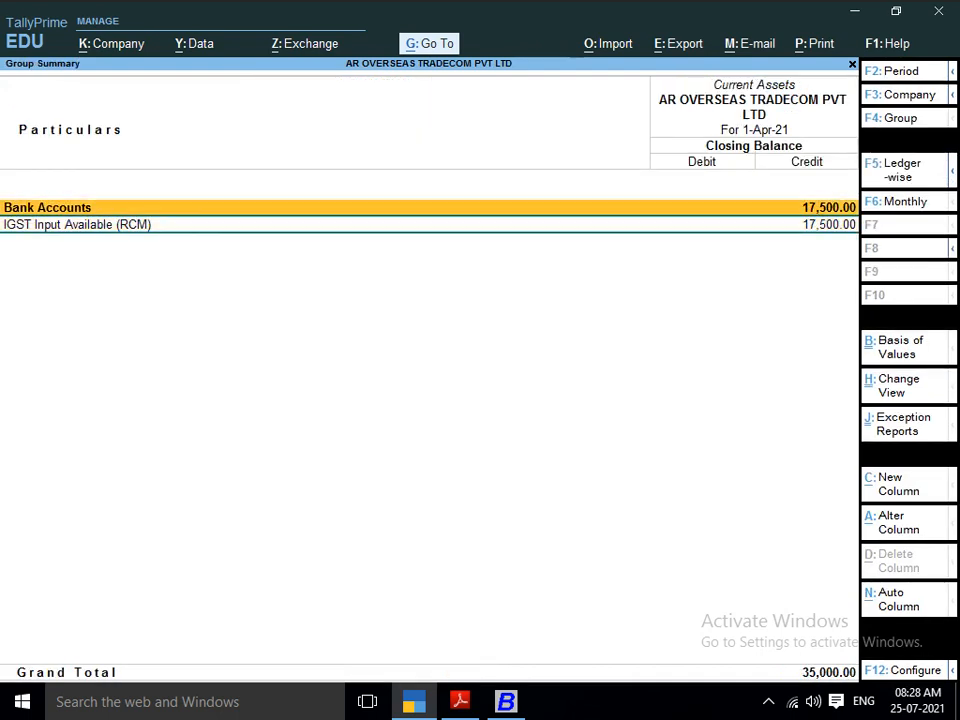
key("Down")
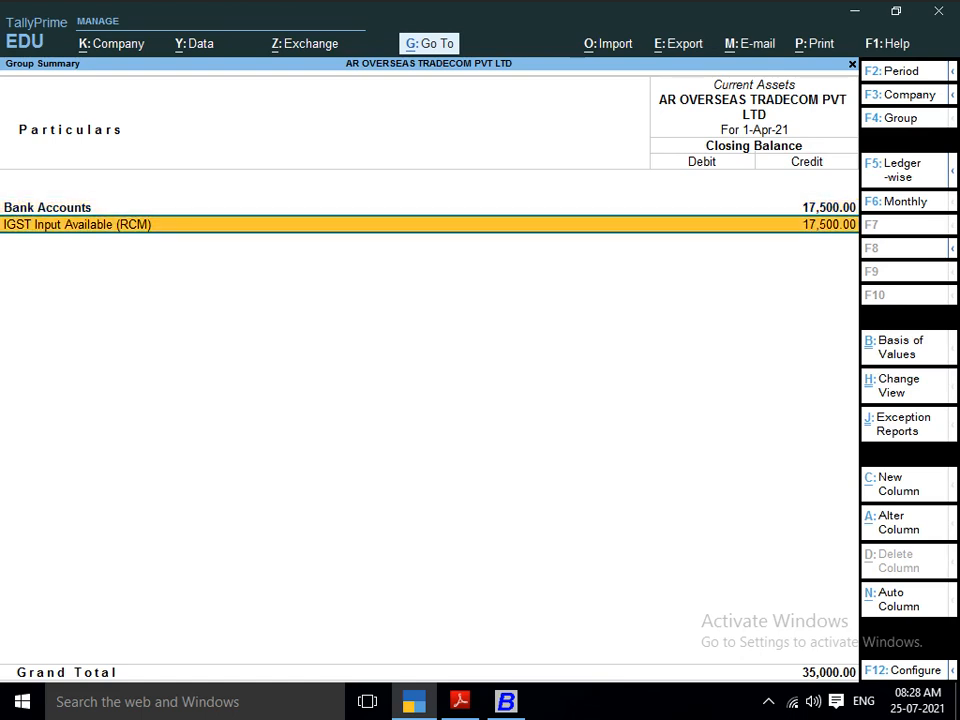
key("Up")
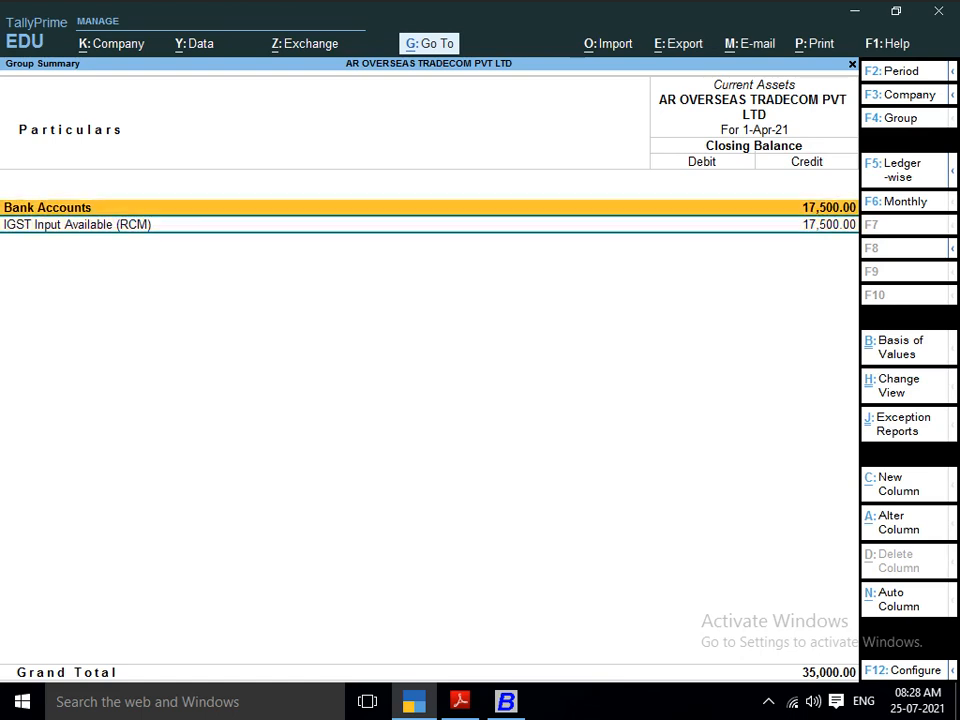
key("Down")
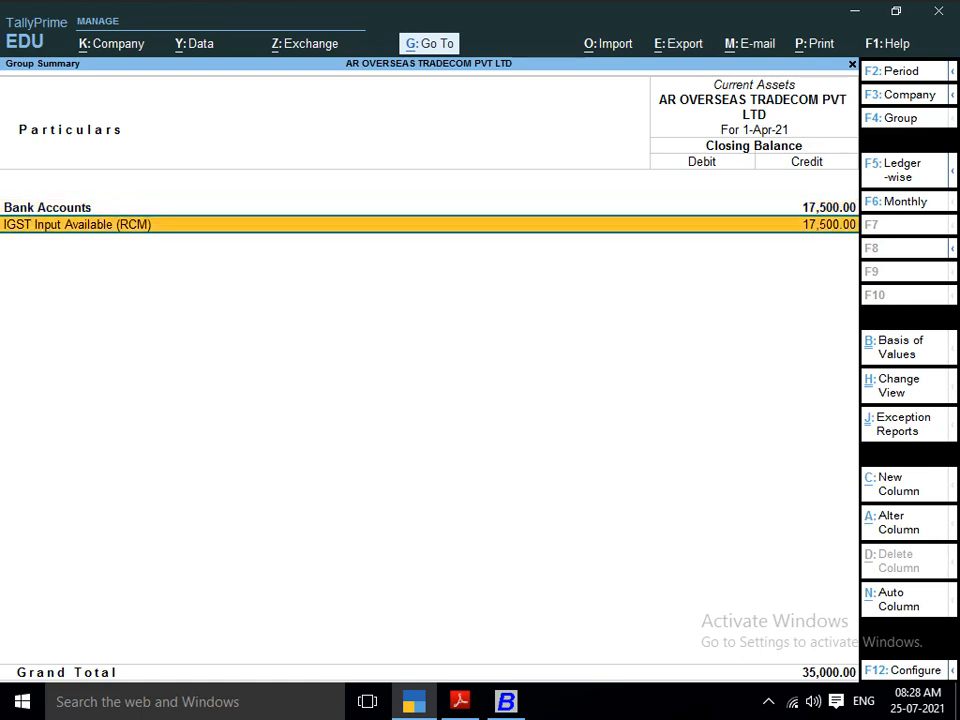
key("Escape")
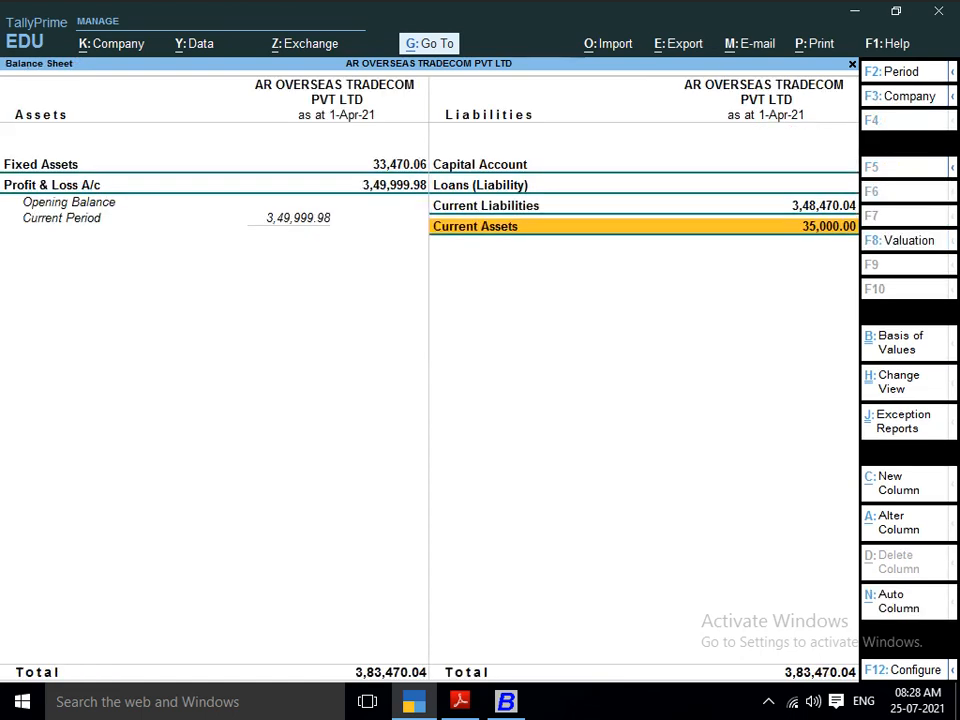
key("Escape")
Start a new journal voucher dated 1-Apr-21 with voucher number 1
key("Up")
key("Up")
key("Up")
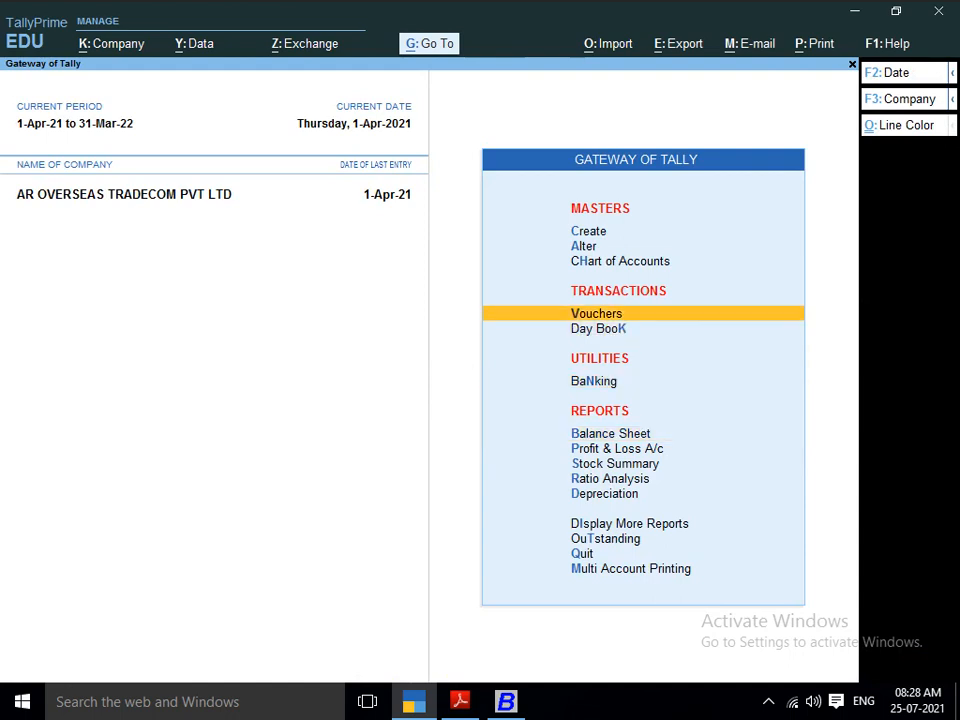
key("Return")
key("F2")
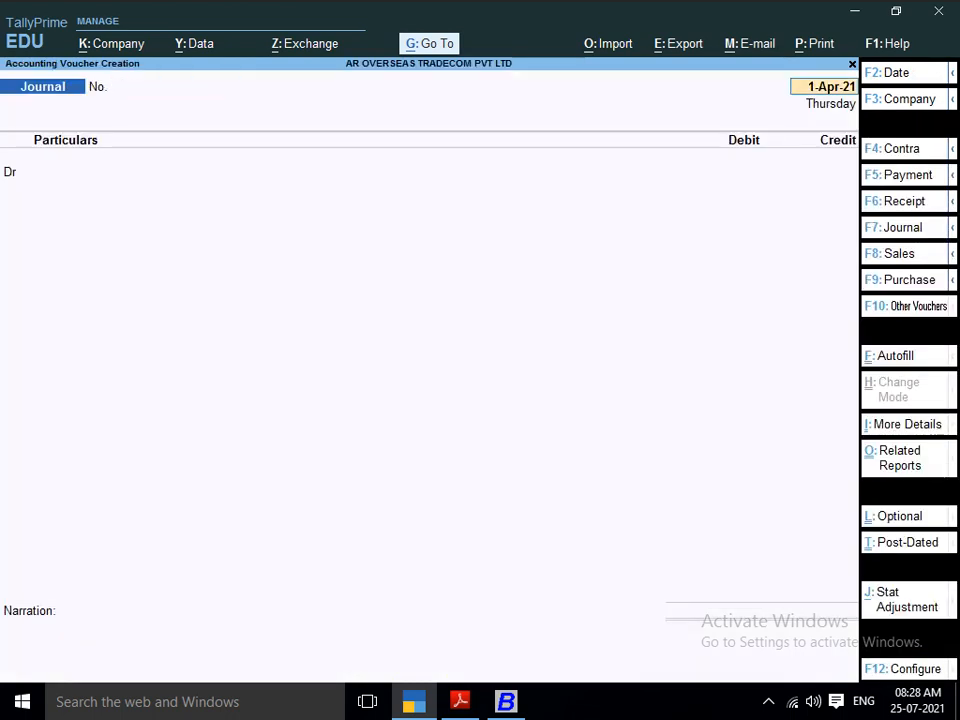
key("Return")
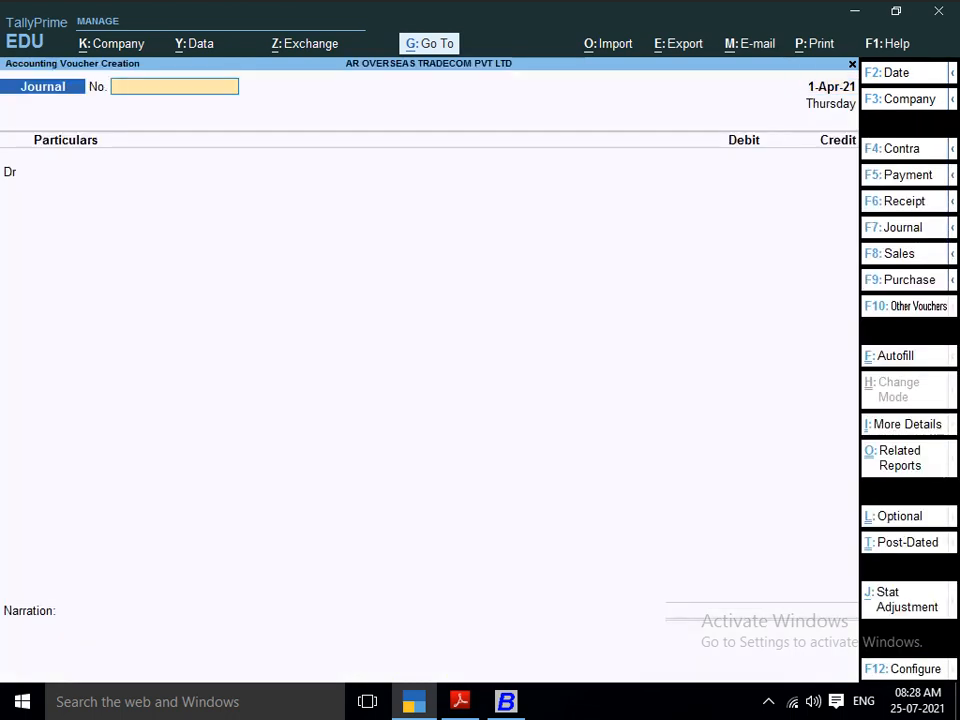
type("1")
key("Return")
key("Return")
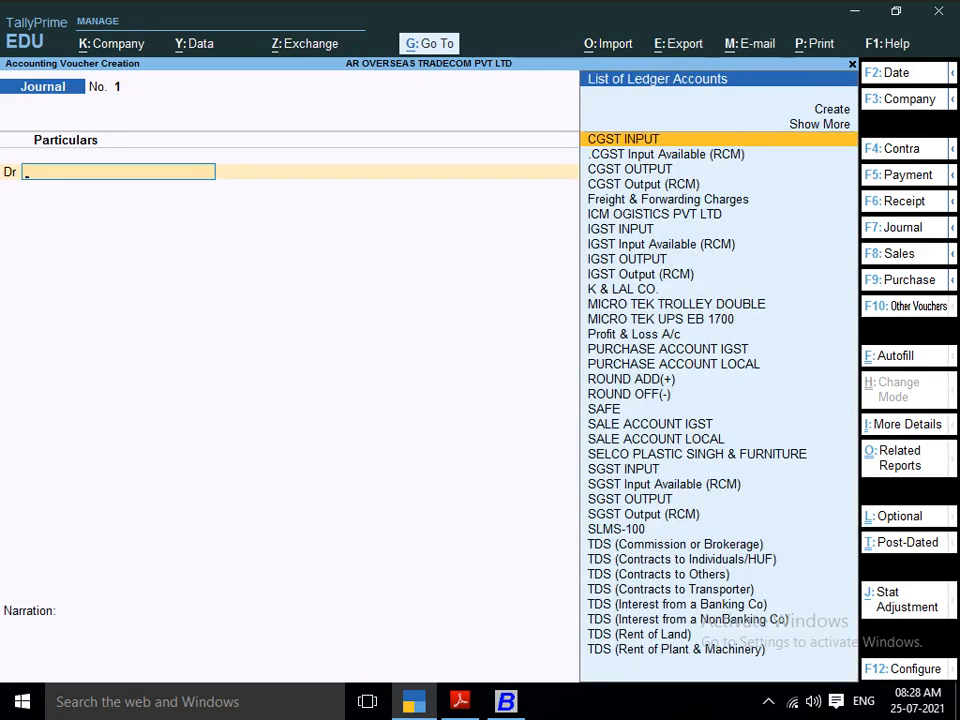
Debit the IGST INPUT ledger with 17,500 in the journal voucher
type("IG")
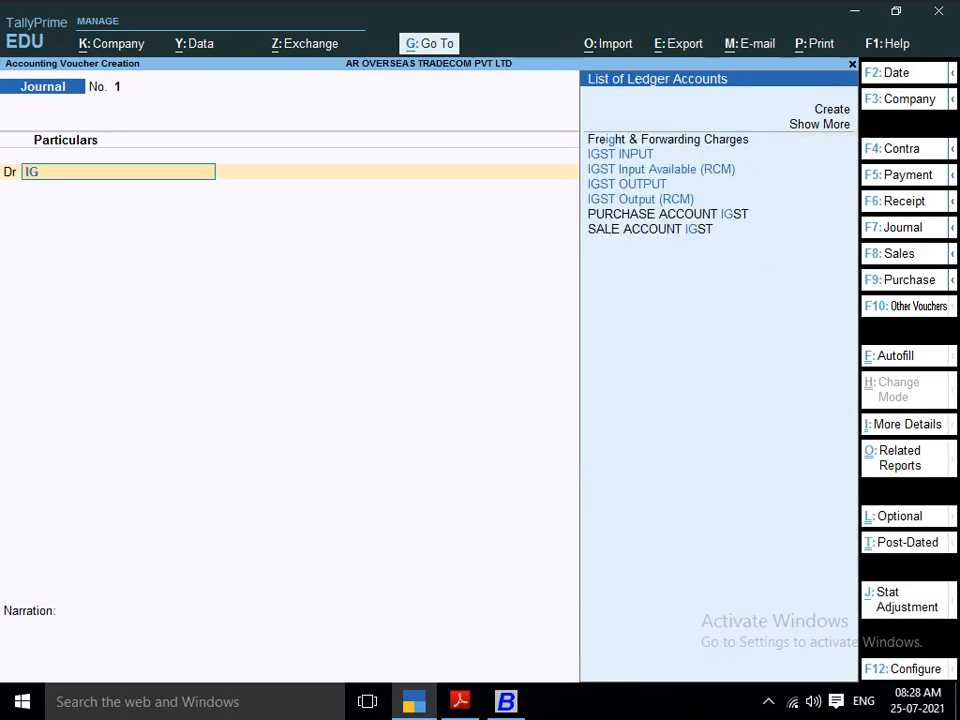
key("Down")
key("Down")
key("Down")
key("Down")
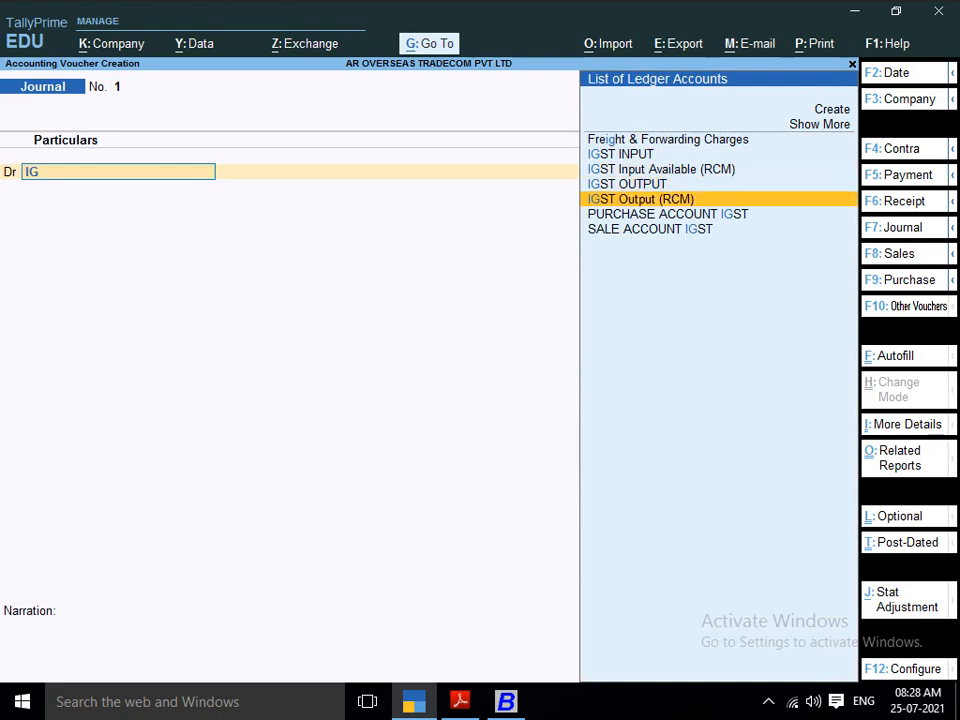
key("Up")
key("Up")
key("Up")
key("Return")
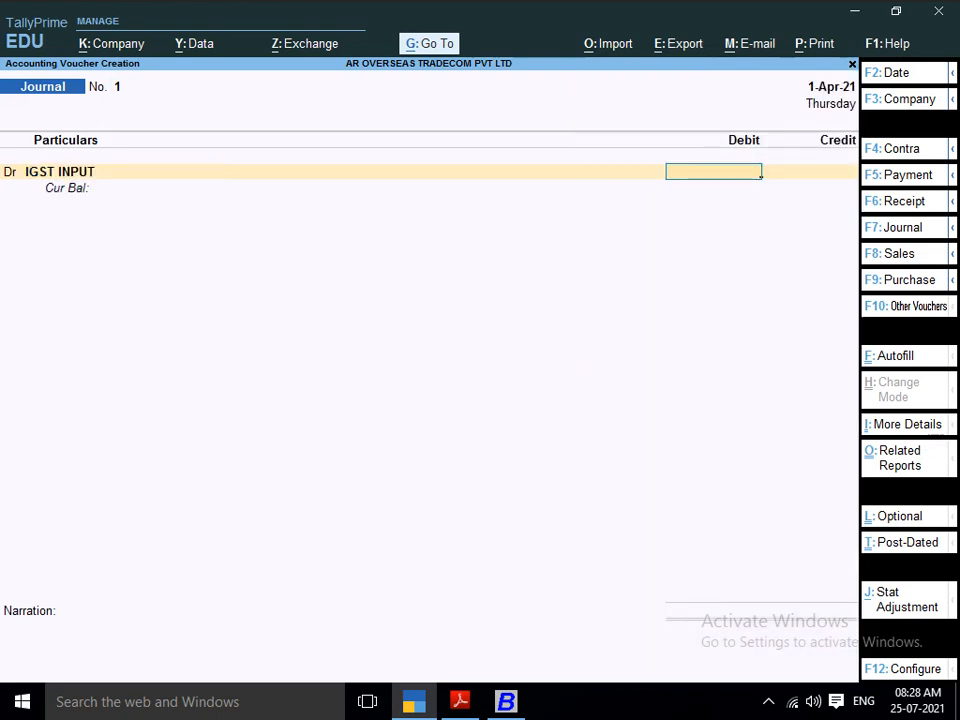
type("17500")
key("Return")
key("Return")
type("I")
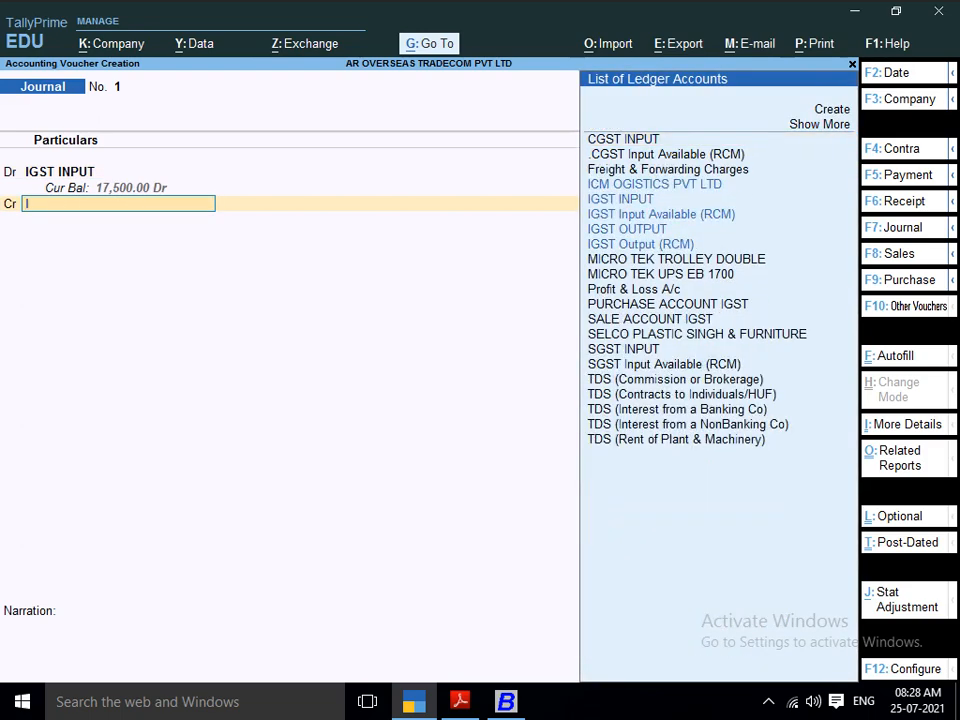
type("G")
key("Down")
key("Down")
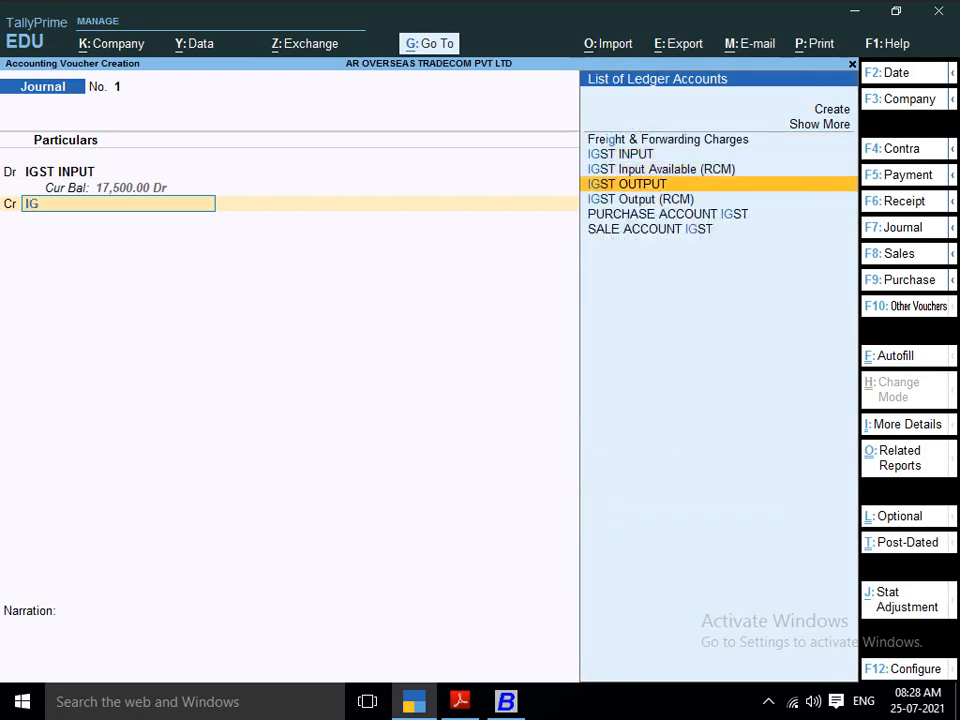
key("Down")
key("Up")
key("Up")
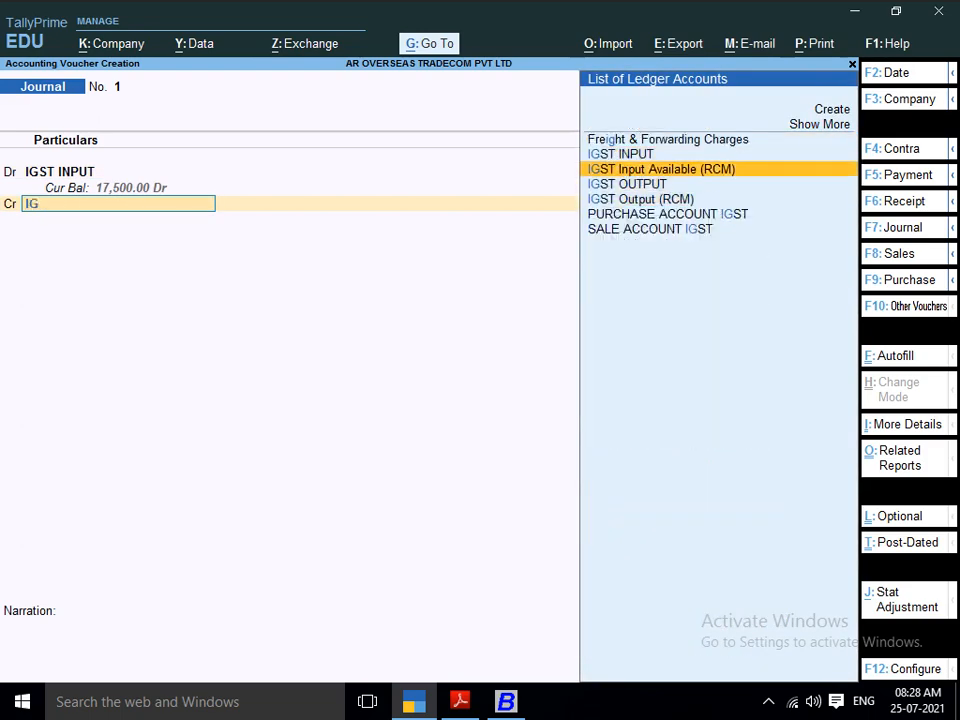
key("BackSpace")
key("BackSpace")
key("Escape")
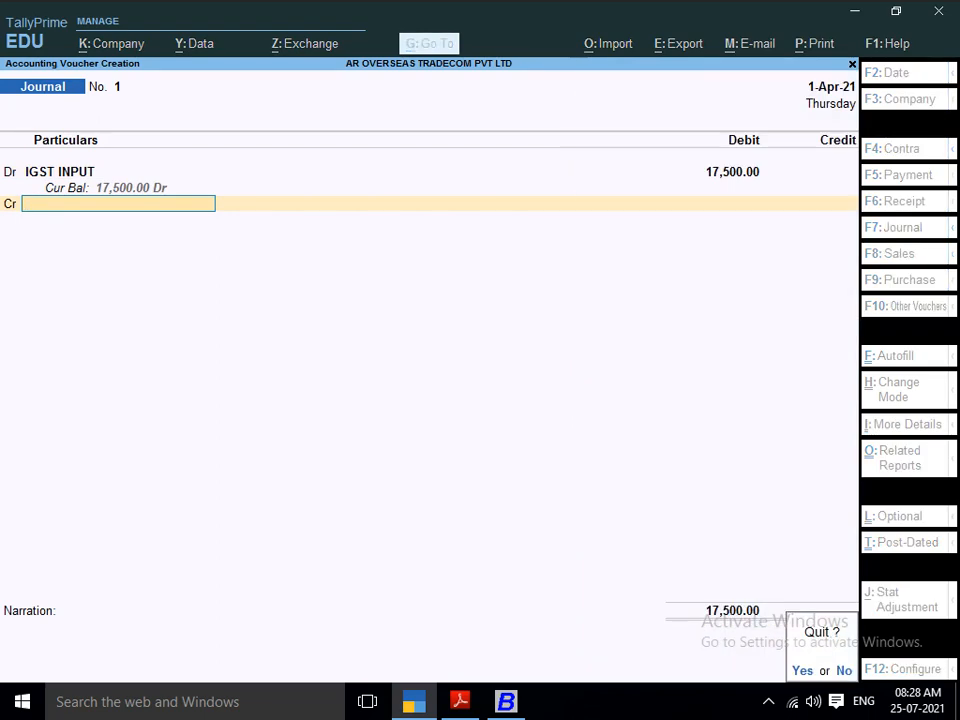
key("n")
Replace the debit ledger with IGST Input Available (RCM) and accept the 17,500 debit amount
key("BackSpace")
key("BackSpace")
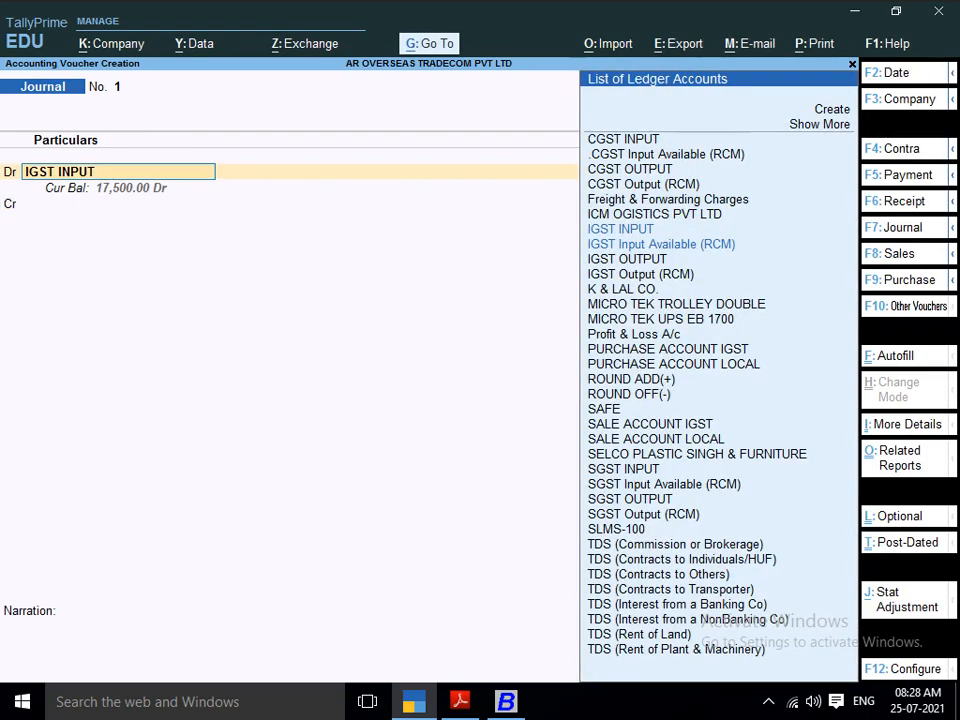
type("IGS")
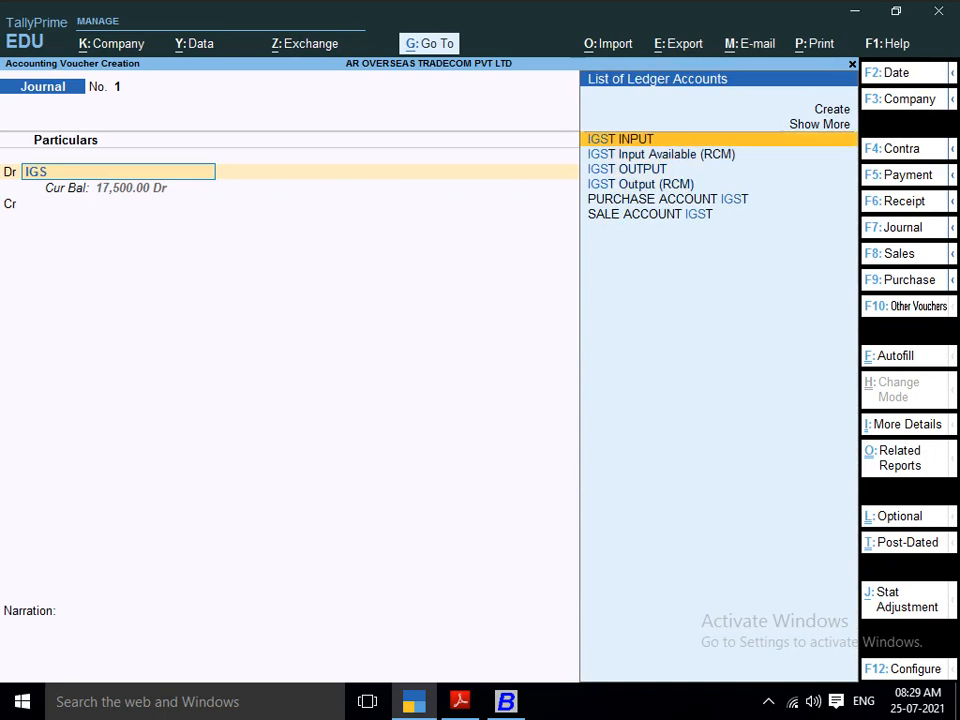
left_click(660, 154)
key("Return")
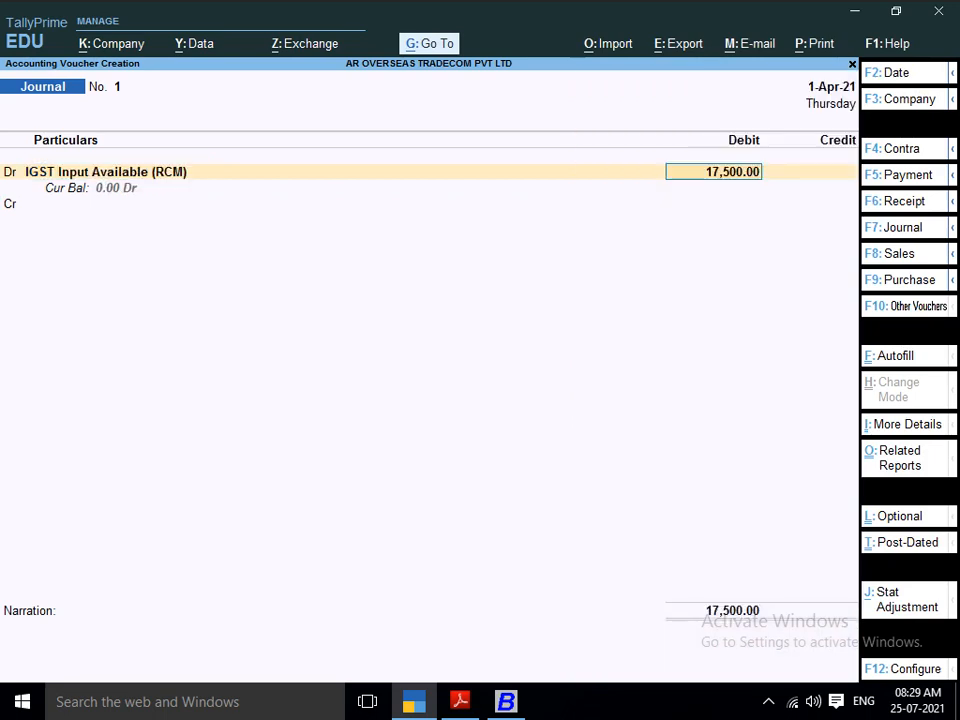
key("Return")
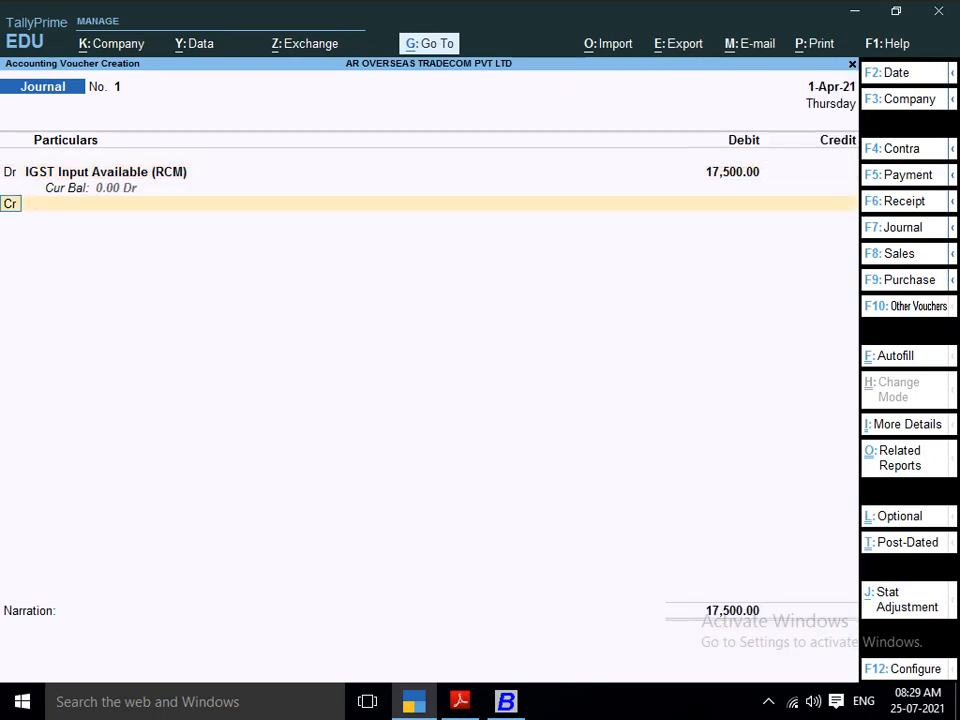
Credit the IGST INPUT ledger with 17,500 in the journal voucher
key("Return")
type("IG")
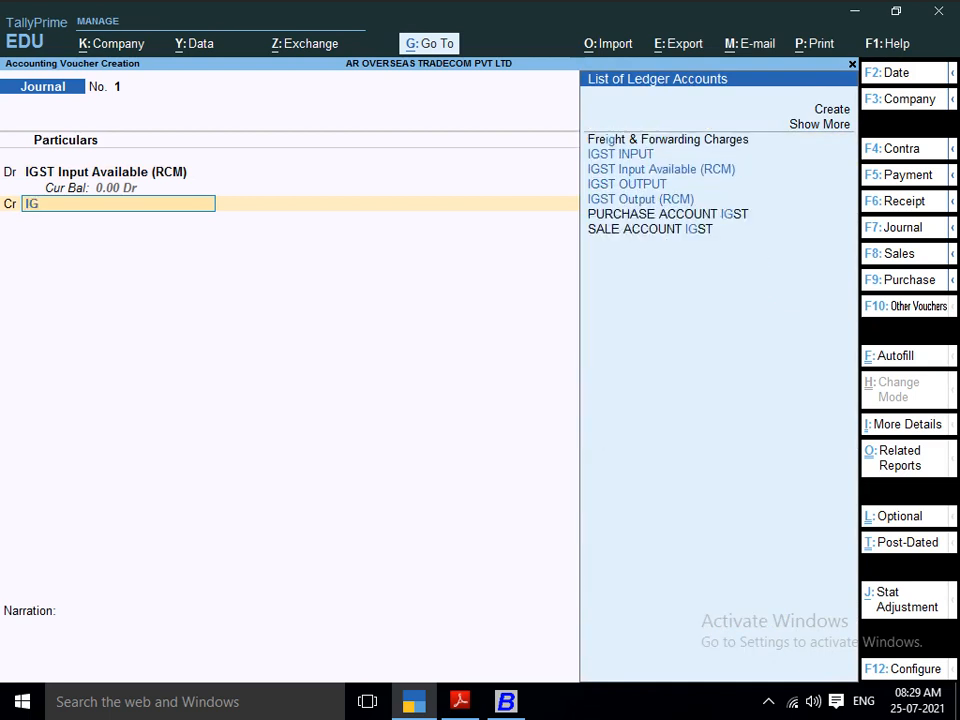
key("Down")
key("Down")
key("Up")
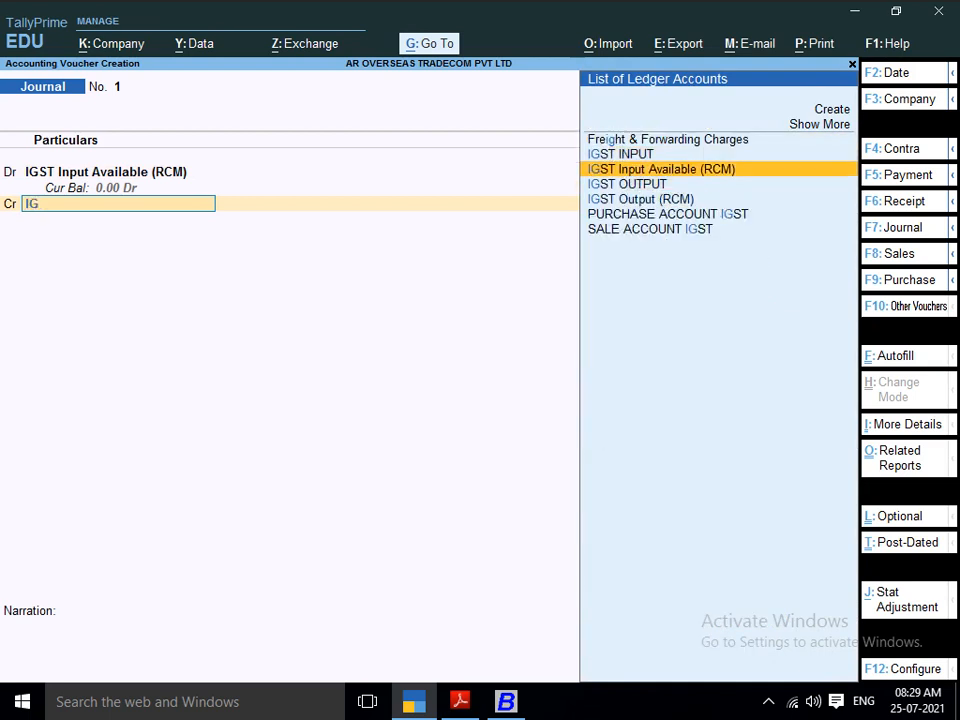
key("Down")
key("Down")
key("Up")
key("Up")
key("Up")
key("Up")
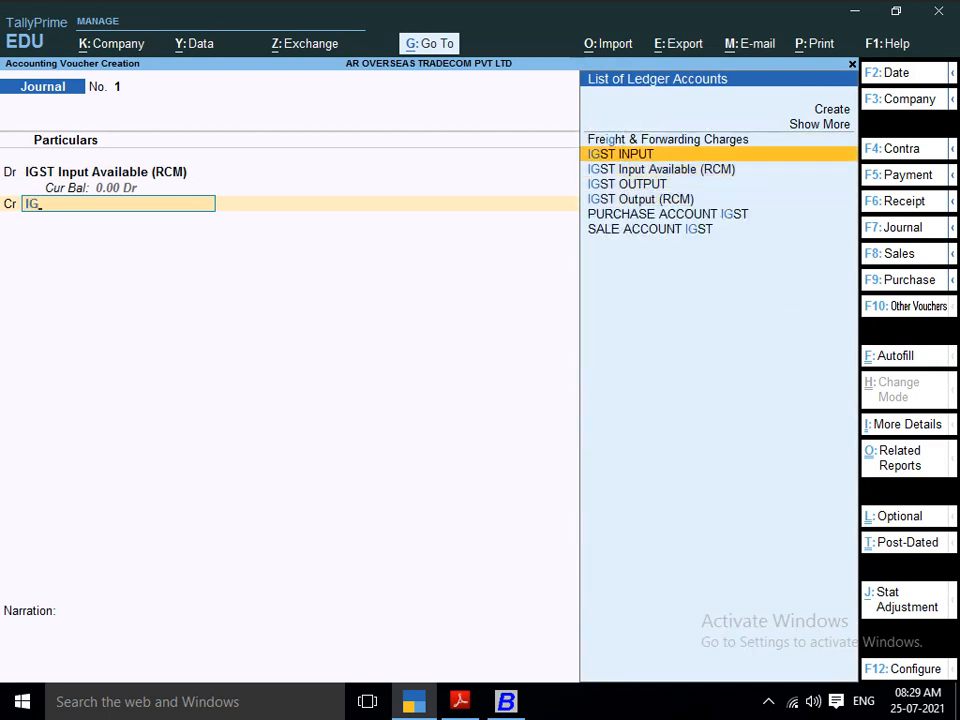
key("Return")
key("Return")
Save the journal voucher without a narration and leave voucher entry
key("Return")
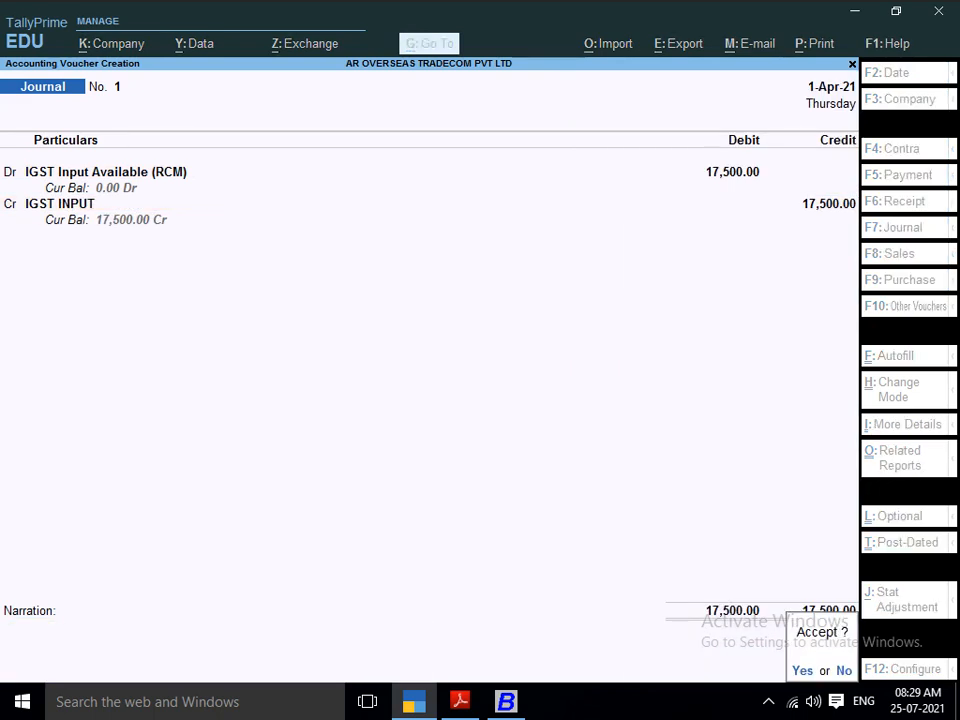
key("y")
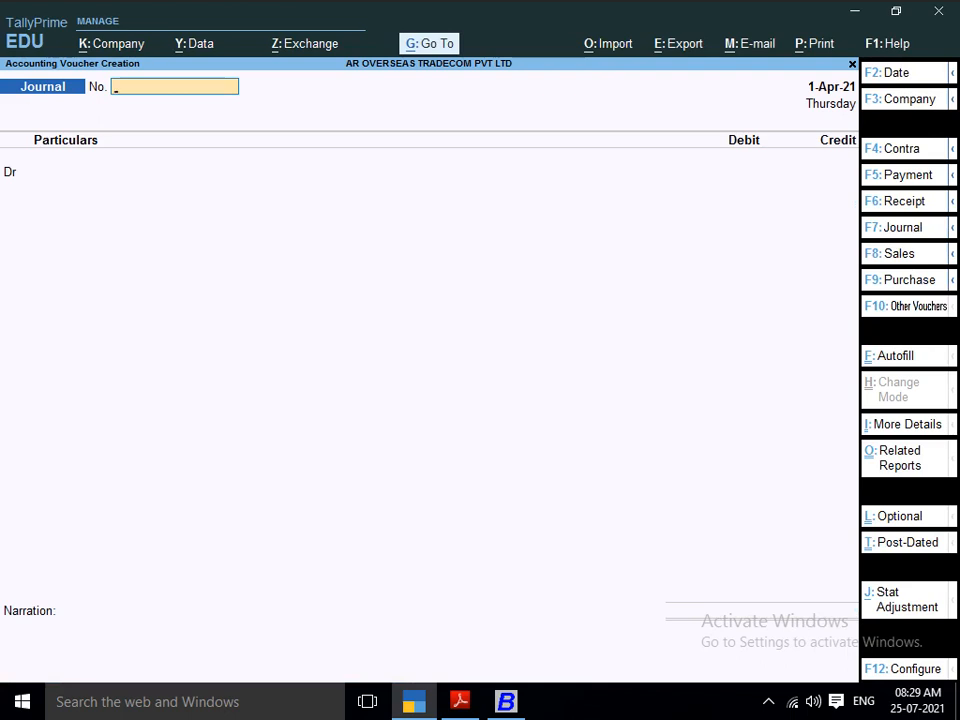
key("Escape")
key("y")
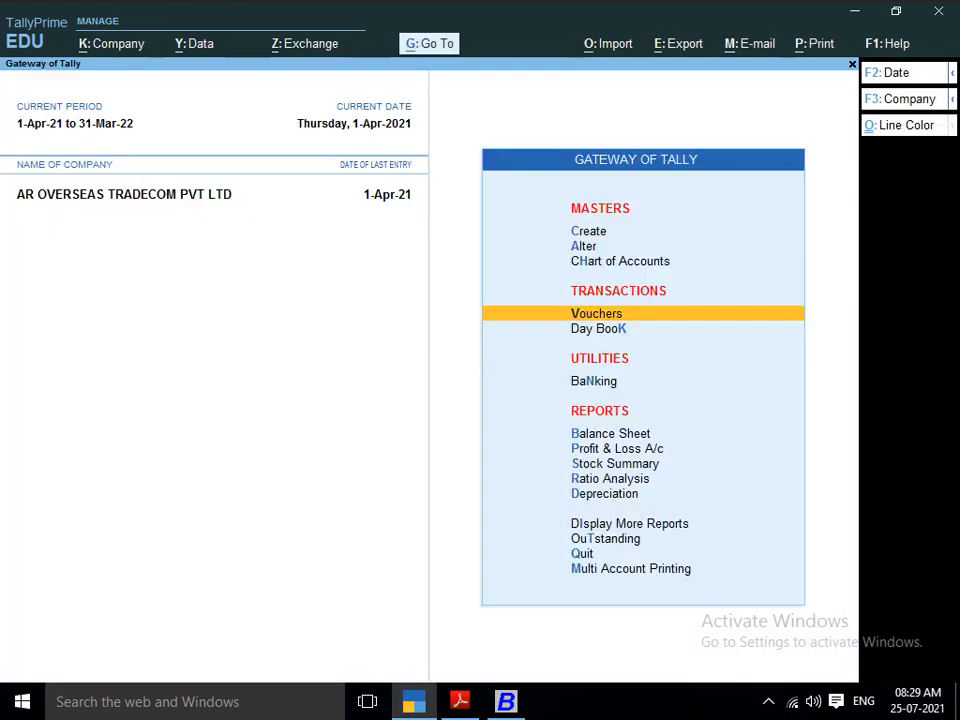
Start a new journal voucher and debit the TDS (Contracts to Transporter) ledger with 7,000
key("Down")
key("Up")
key("Up")
key("Down")
key("Down")
key("Up")
key("Return")
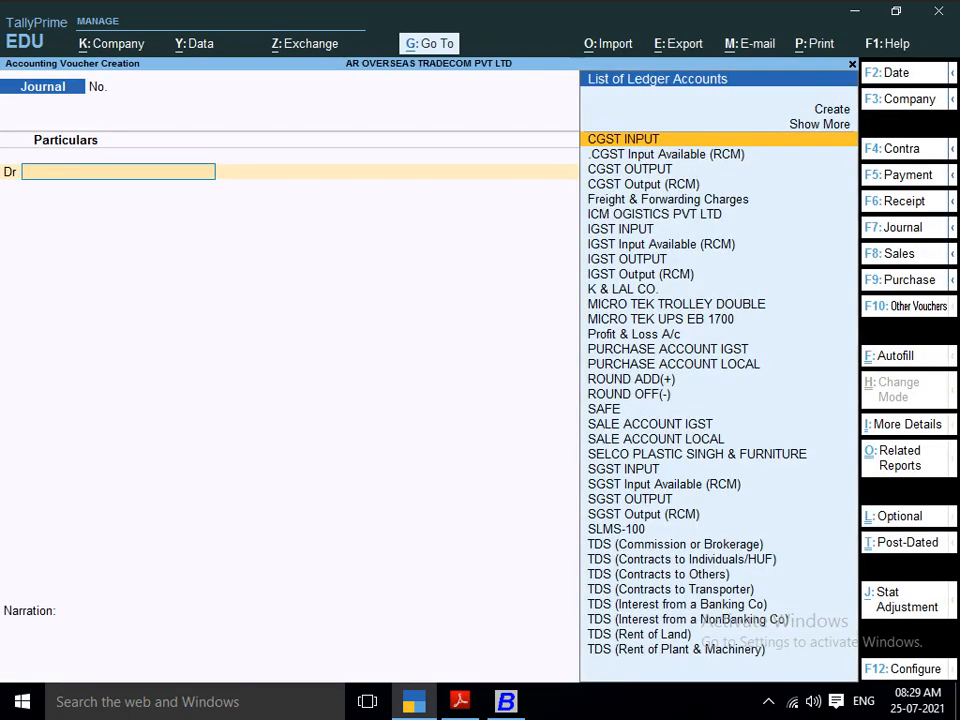
type("TDS")
key("Down")
key("Down")
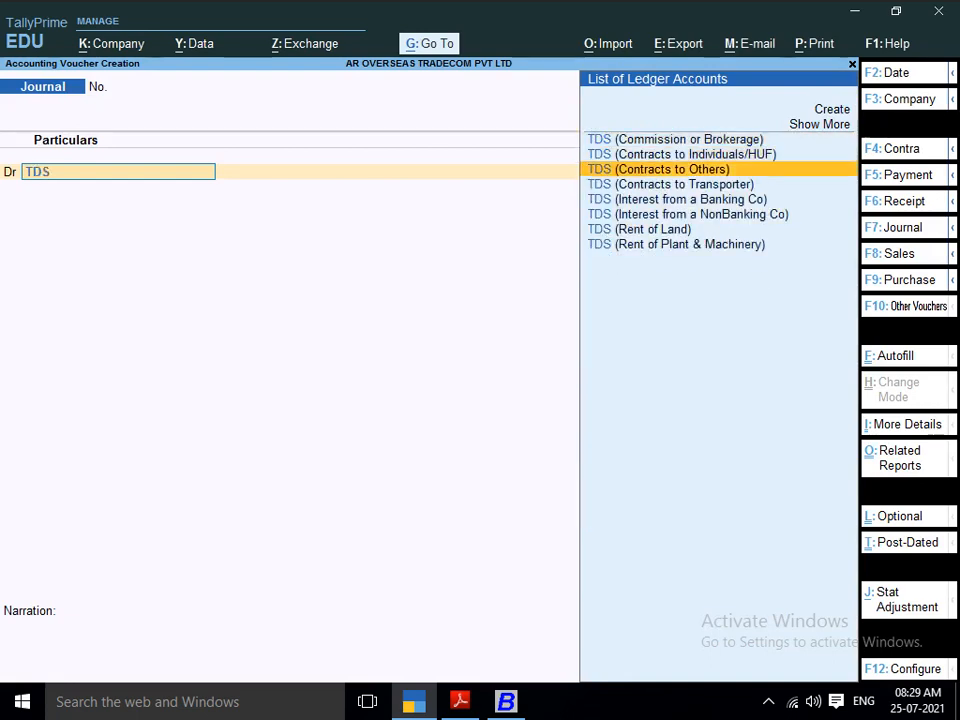
key("Down")
key("Return")
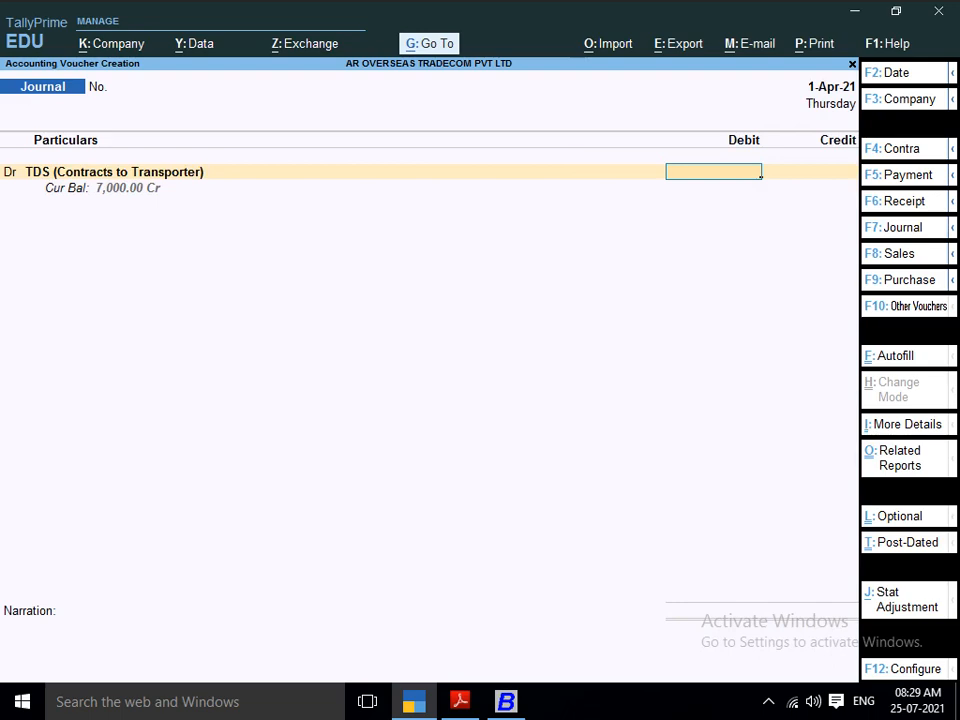
type("7000")
key("Return")
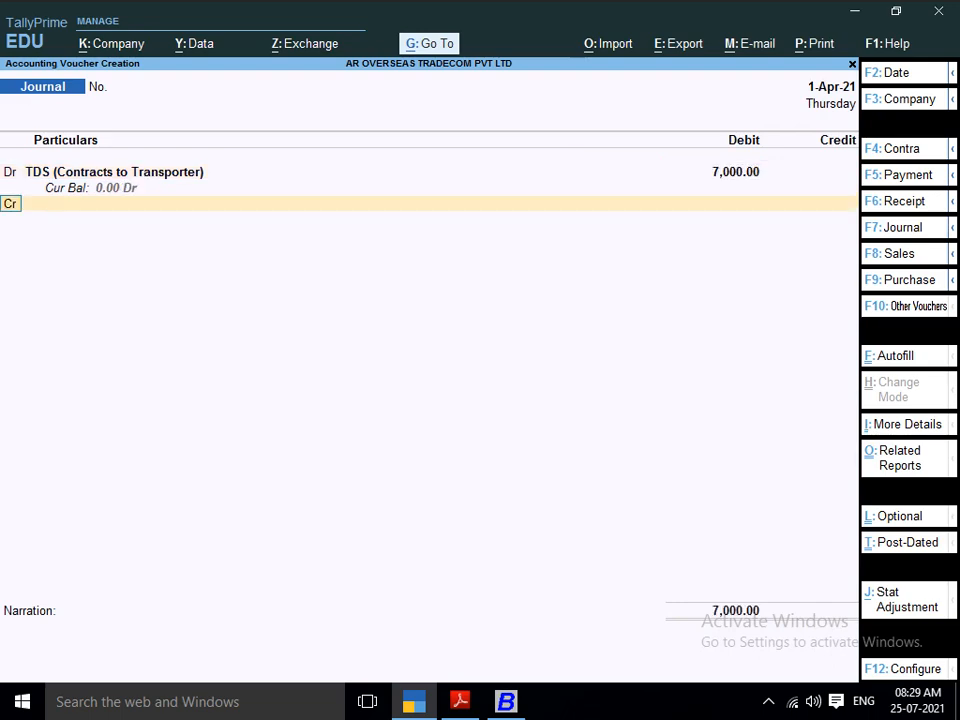
Credit AXIS BANK A/C with 7,000 in the journal voucher
type("AX")
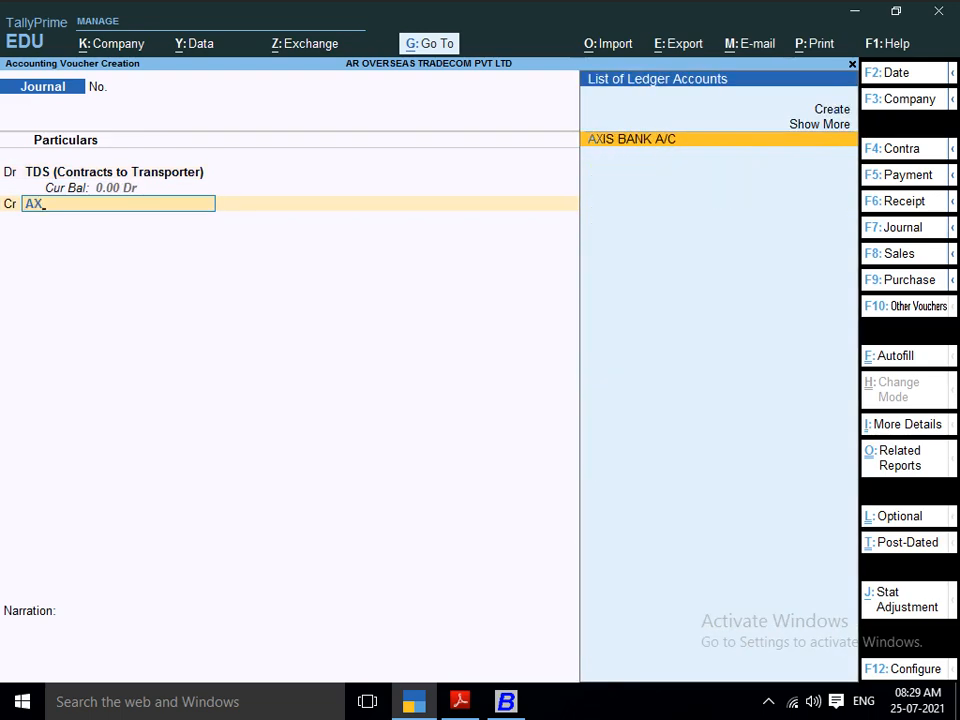
key("Return")
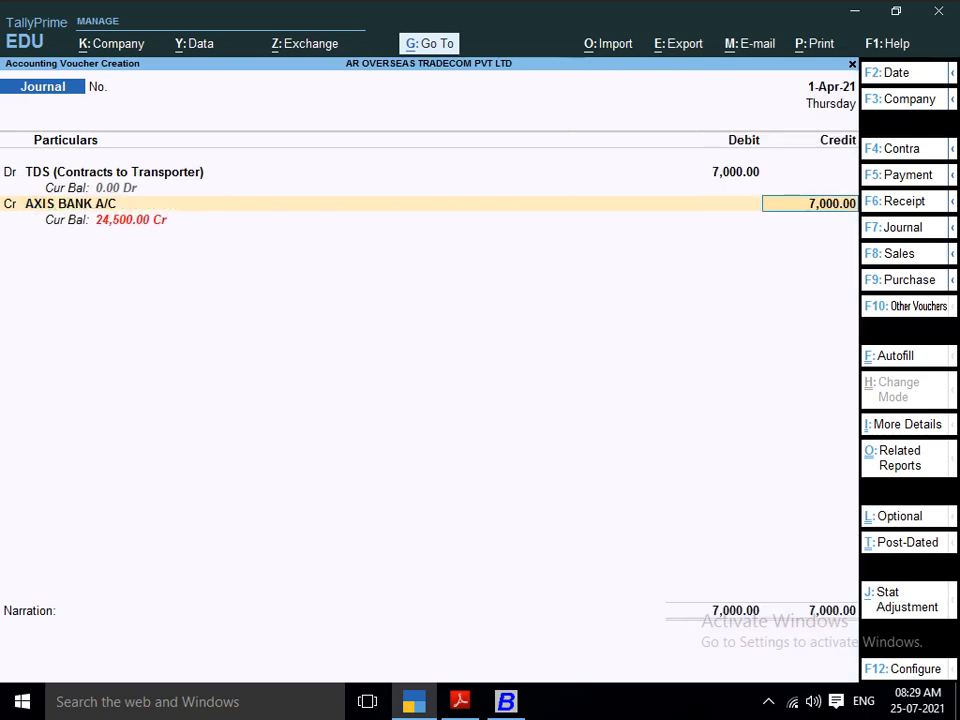
key("Return")
Accept the cheque allocation favouring TDS (Contracts to Transporter) and save the journal voucher without a narration
key("Return")
key("Return")
key("Return")
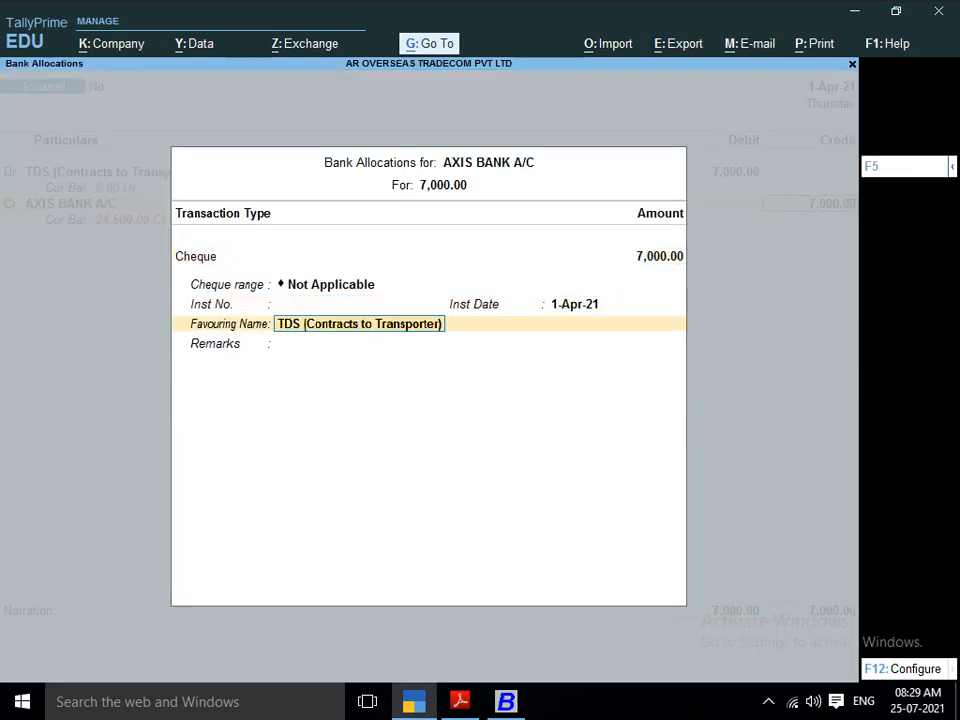
key("Return")
key("Return")
key("Return")
key("Return")
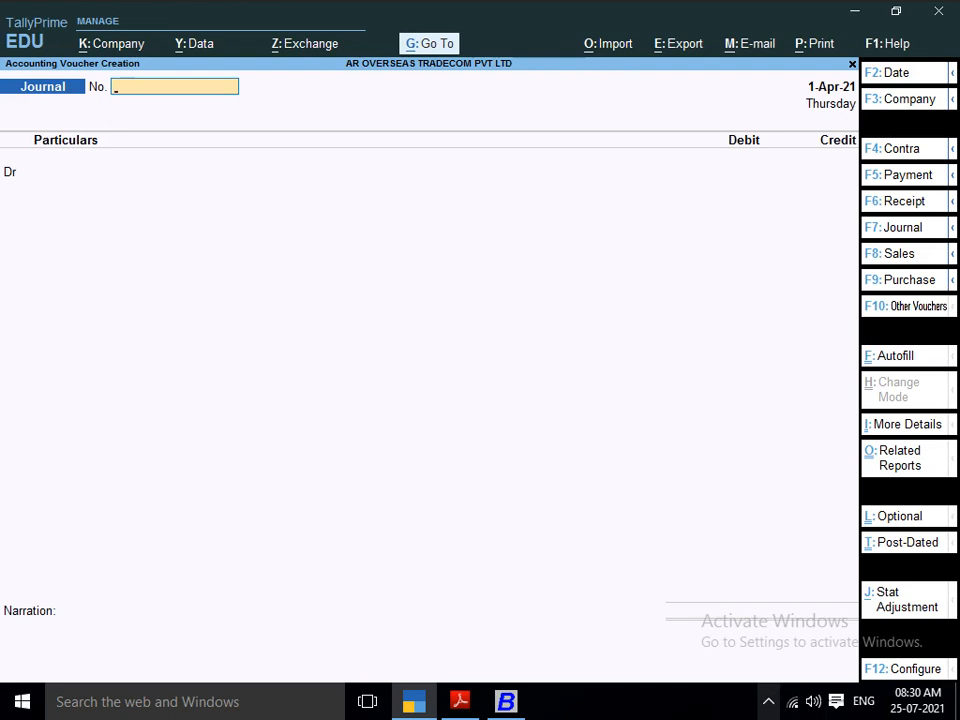
left_click(768, 701)
left_click(768, 701)
left_click(768, 701)
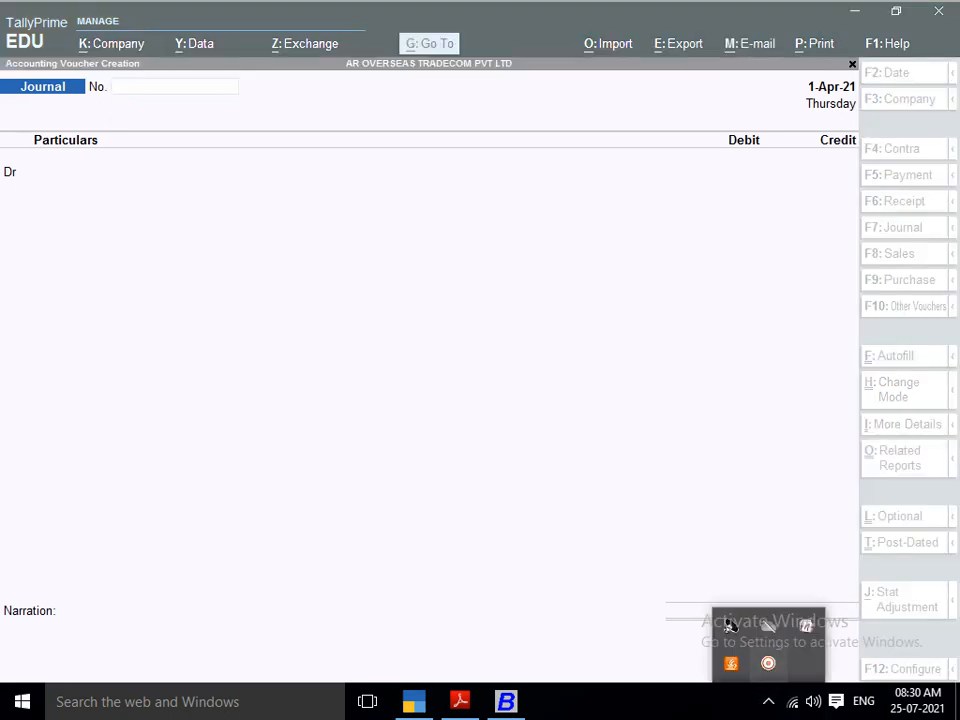